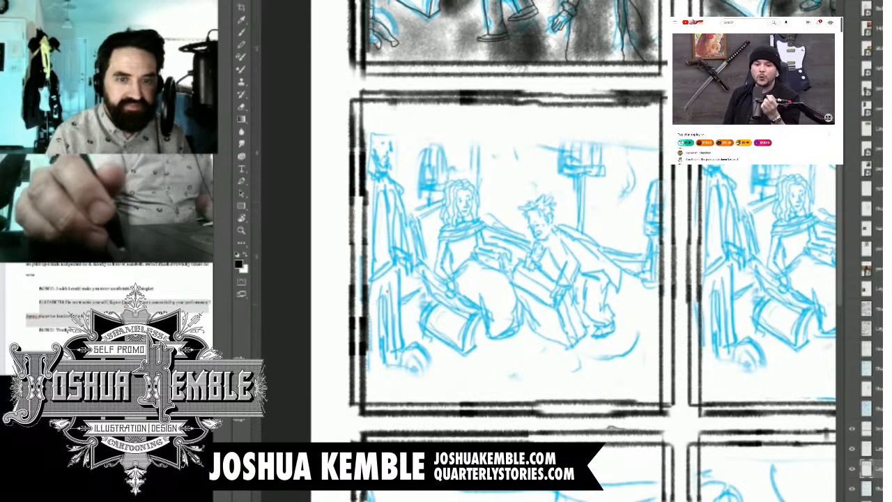
Step: Ink the eye, eyebrow and nose of the standing man at the panel's left edge in black over the blue sketch
scroll(374, 186, "up", 4)
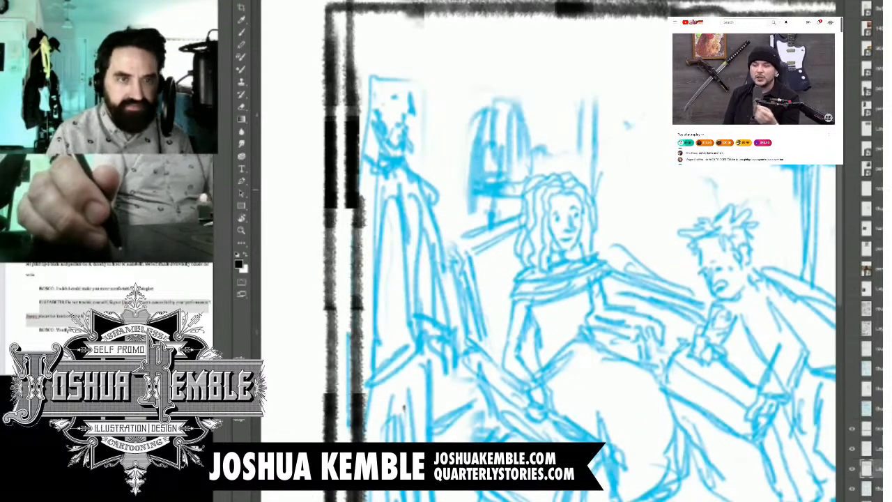
scroll(411, 132, "up", 2)
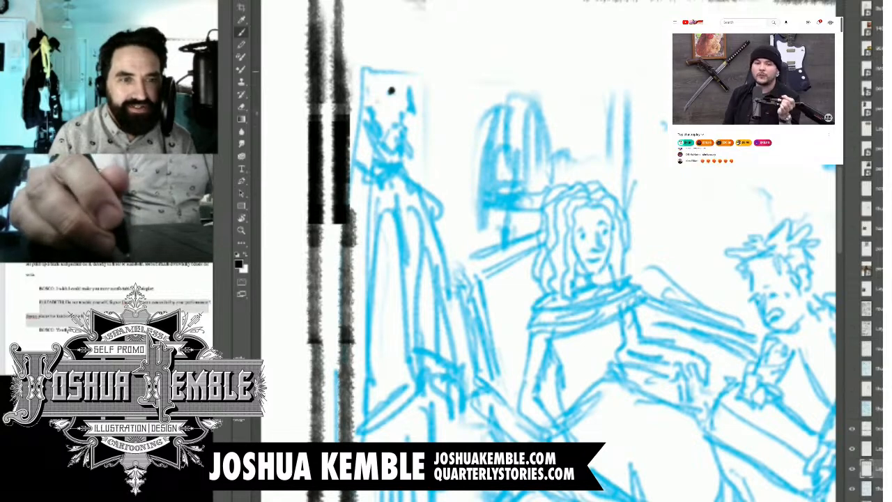
mouse_move(383, 85)
left_mouse_down()
mouse_move(400, 78)
mouse_move(413, 100)
mouse_move(411, 115)
mouse_move(395, 104)
left_mouse_up()
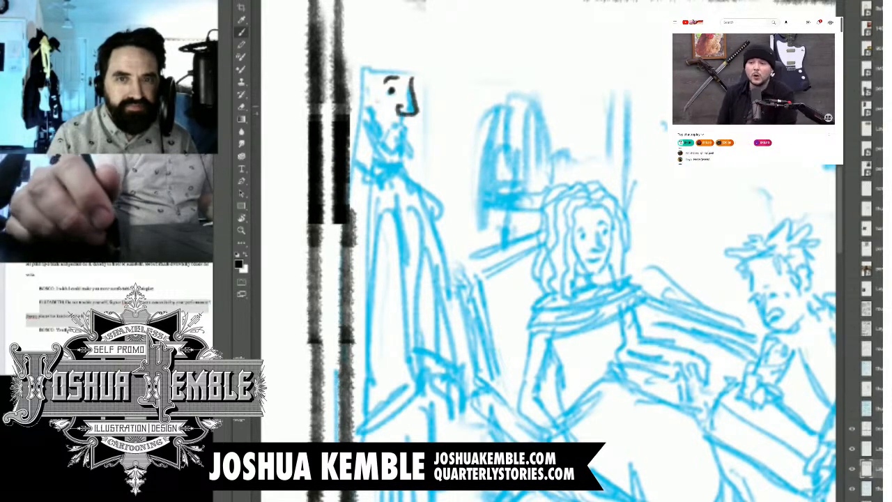
Step: Ink the standing man's mouth, chin line and the first curls of his sideburn
key("ctrl+minus")
key("ctrl+minus")
left_click_drag(627, 174, 597, 294)
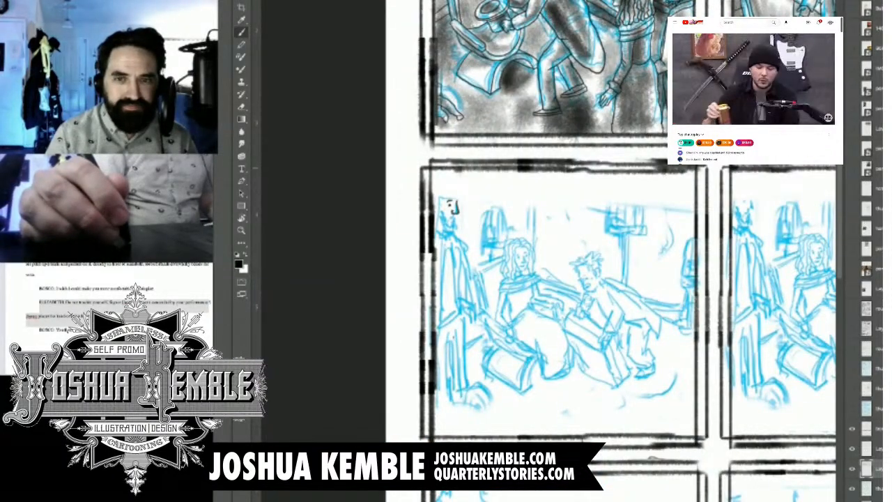
left_click_drag(706, 172, 535, 275)
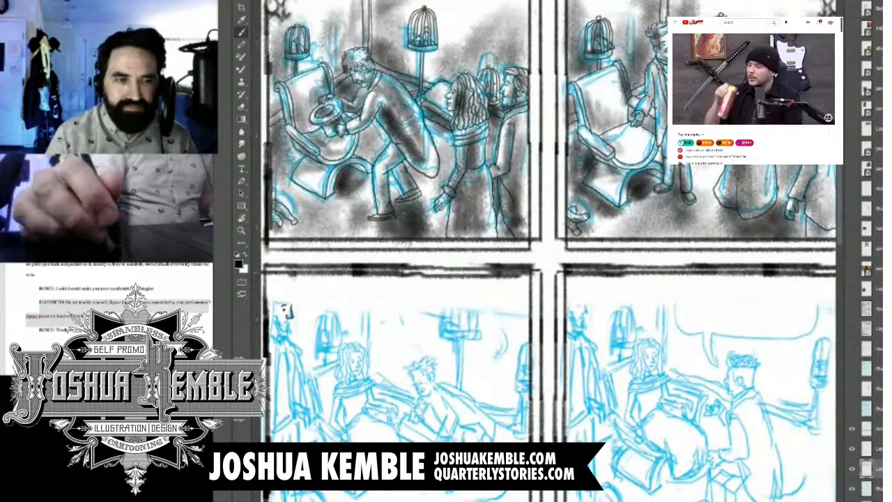
left_click_drag(279, 310, 386, 235)
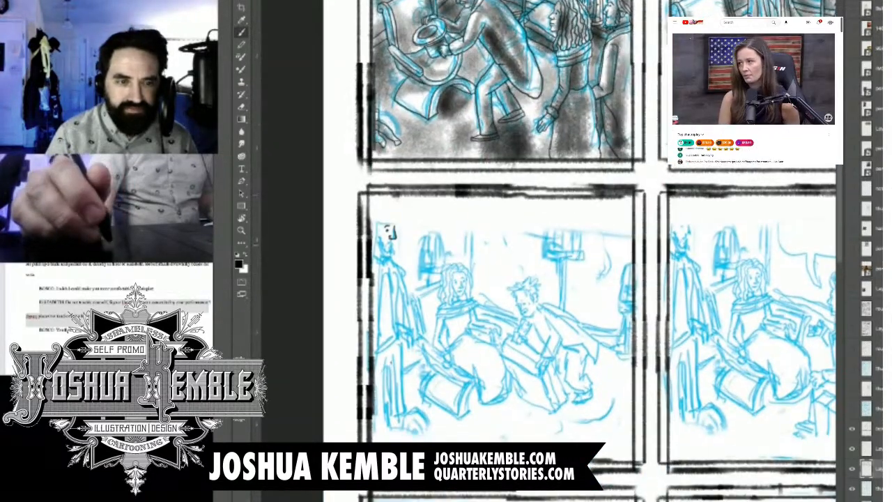
scroll(374, 250, "up", 5)
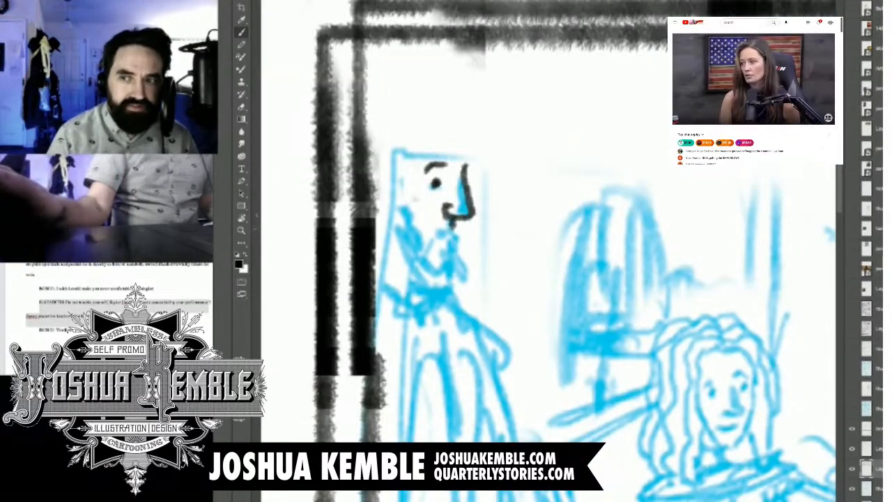
mouse_move(433, 234)
left_mouse_down()
mouse_move(457, 227)
mouse_move(451, 240)
left_mouse_up()
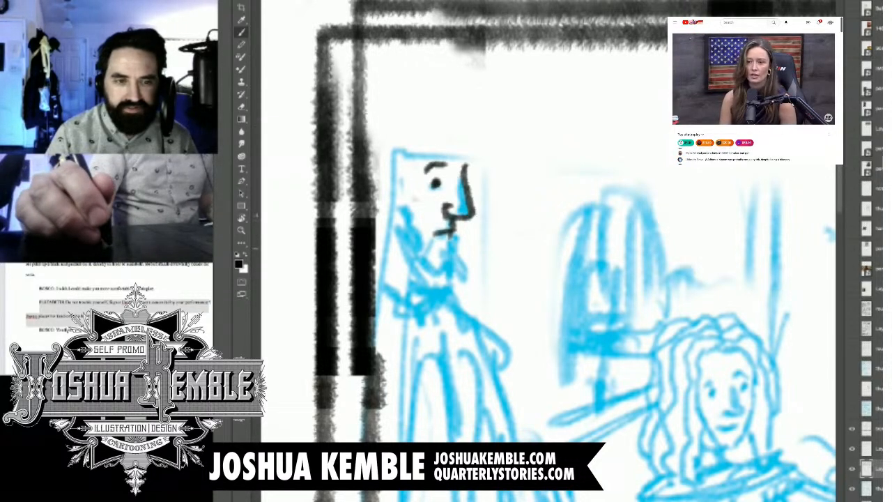
left_click_drag(454, 235, 441, 273)
mouse_move(406, 191)
left_mouse_down()
mouse_move(394, 234)
mouse_move(401, 250)
left_mouse_up()
left_click(679, 120)
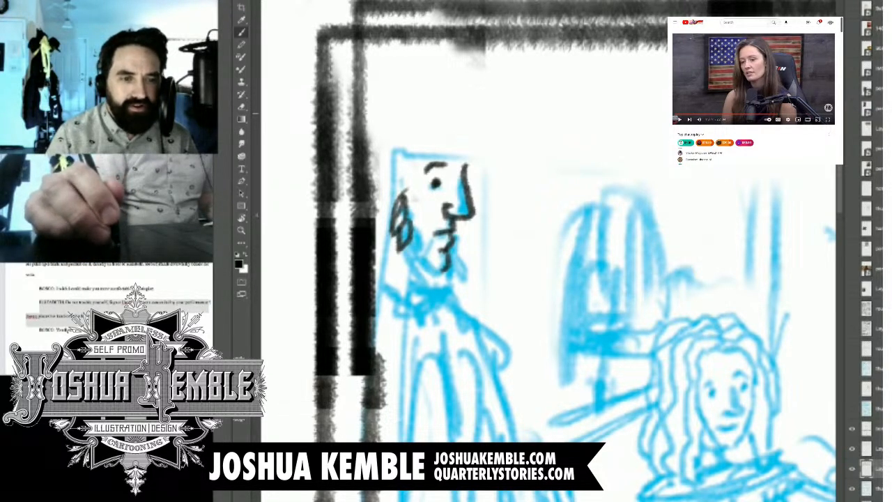
Step: Ink the standing man's beard along the jaw and around the chin with short curved tufts
mouse_move(410, 235)
left_mouse_down()
mouse_move(409, 263)
mouse_move(400, 249)
mouse_move(418, 256)
mouse_move(422, 296)
left_mouse_up()
left_click_drag(430, 265, 436, 300)
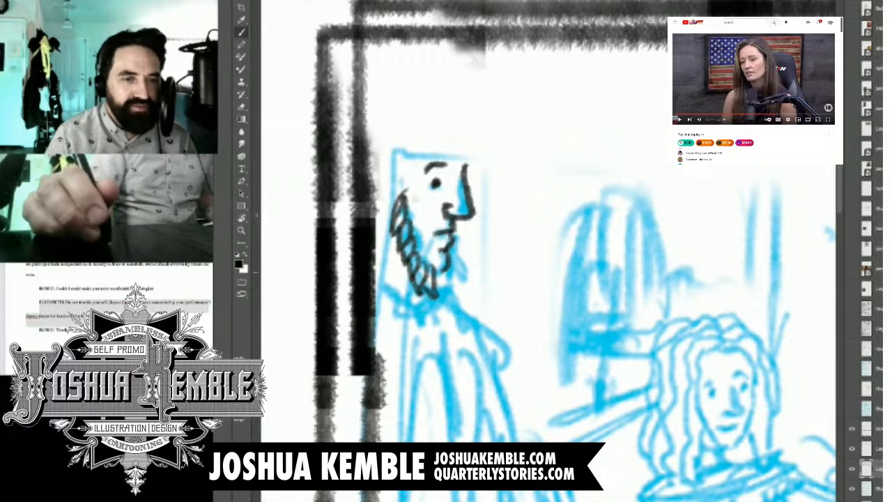
mouse_move(432, 266)
left_mouse_down()
mouse_move(453, 296)
mouse_move(470, 289)
left_mouse_up()
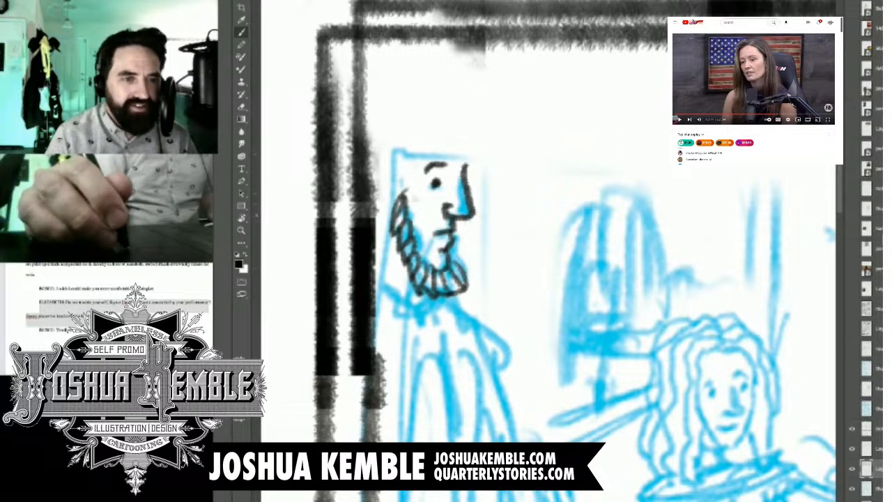
Step: Ink the standing man's ear, forehead and swept-back hair, extending the hair above the blue sketch to the panel border
left_click_drag(398, 195, 389, 181)
mouse_move(393, 176)
left_mouse_down()
mouse_move(371, 196)
mouse_move(379, 238)
left_mouse_up()
left_click_drag(386, 191, 380, 214)
mouse_move(399, 175)
left_mouse_down()
mouse_move(398, 196)
mouse_move(373, 180)
mouse_move(424, 151)
mouse_move(411, 174)
mouse_move(370, 165)
mouse_move(430, 136)
mouse_move(417, 158)
mouse_move(442, 127)
mouse_move(364, 149)
left_mouse_up()
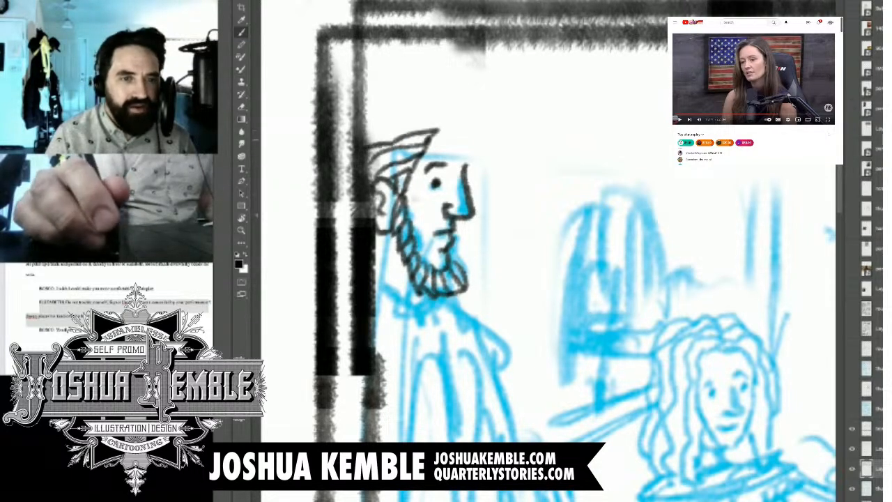
left_click_drag(442, 123, 365, 139)
mouse_move(436, 136)
left_mouse_down()
mouse_move(459, 122)
mouse_move(462, 168)
left_mouse_up()
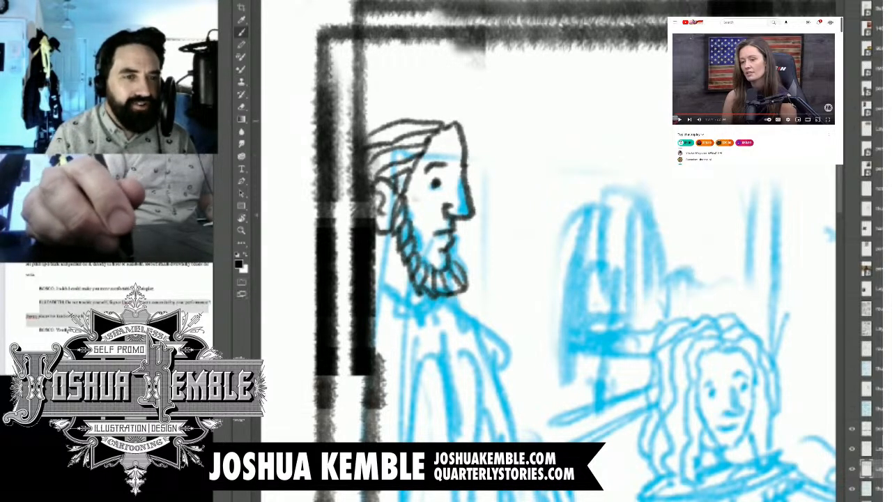
mouse_move(460, 124)
left_mouse_down()
mouse_move(414, 100)
mouse_move(356, 121)
mouse_move(409, 88)
mouse_move(457, 122)
left_mouse_up()
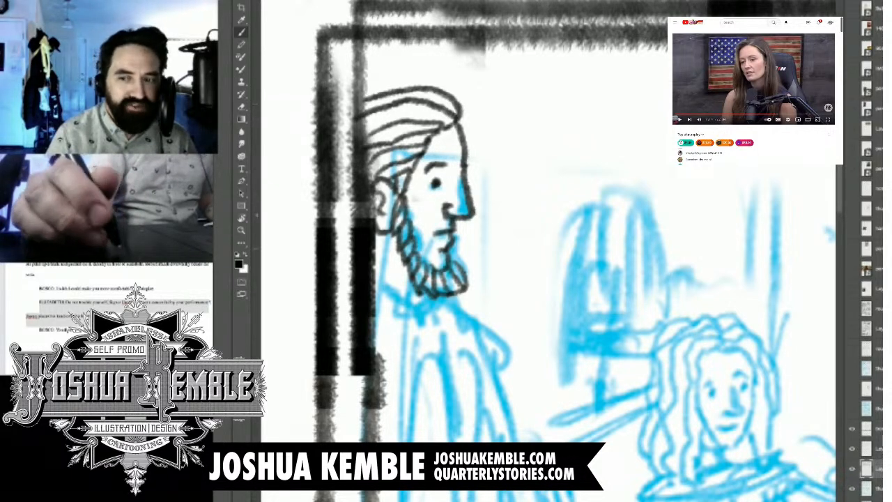
Step: Ink the shirt collar and bow tie beneath the standing man's beard
left_click_drag(460, 314, 467, 196)
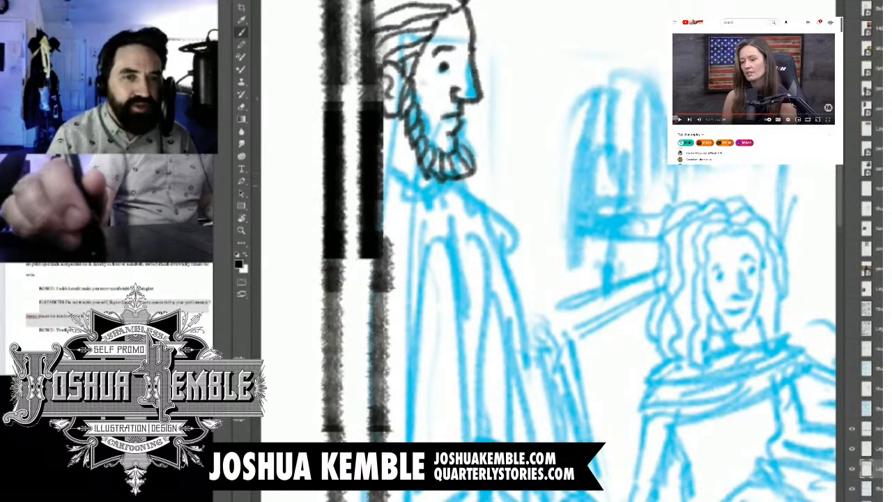
key("ctrl+minus")
key("ctrl+minus")
key("ctrl+minus")
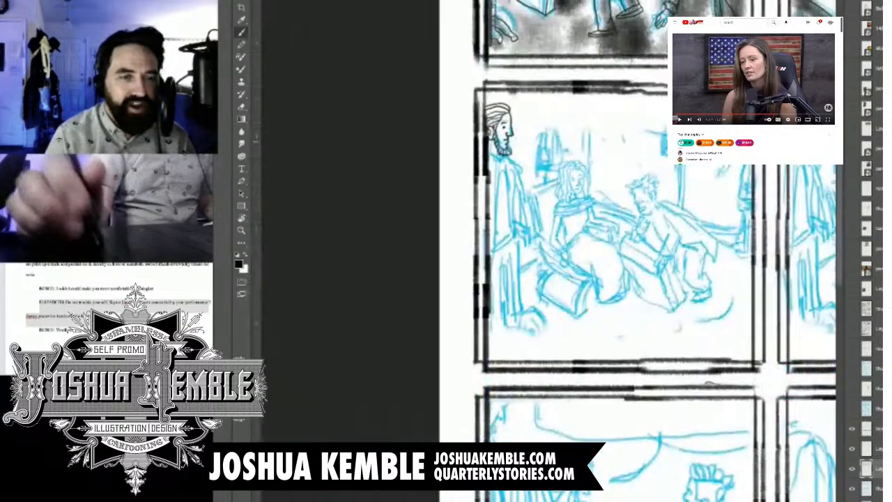
left_click_drag(682, 188, 505, 297)
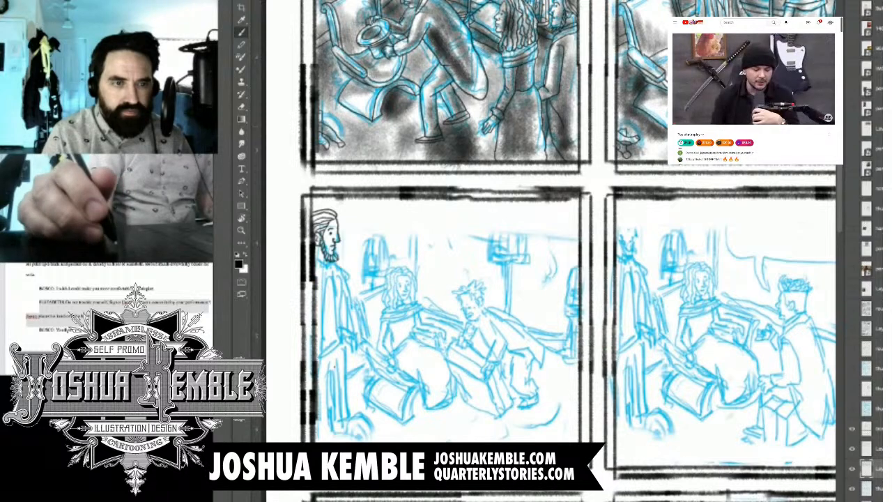
scroll(319, 230, "up", 3)
left_click_drag(328, 233, 395, 146)
scroll(388, 136, "up", 5)
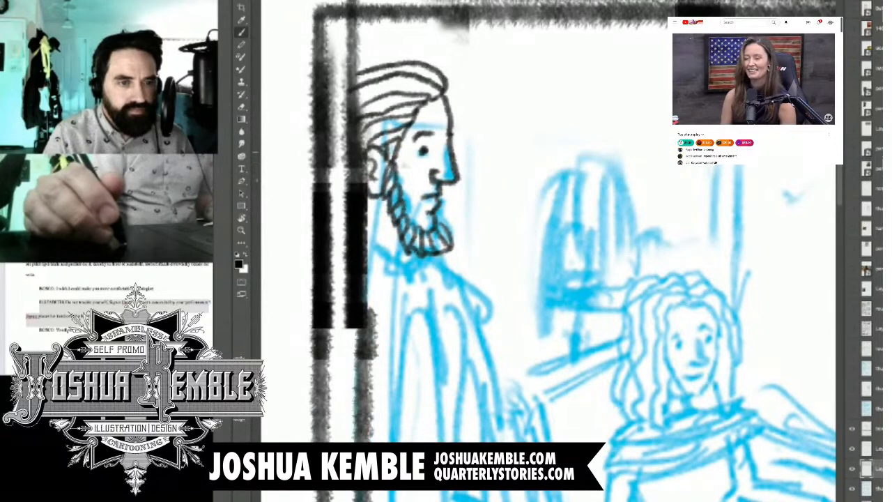
left_click_drag(404, 245, 400, 264)
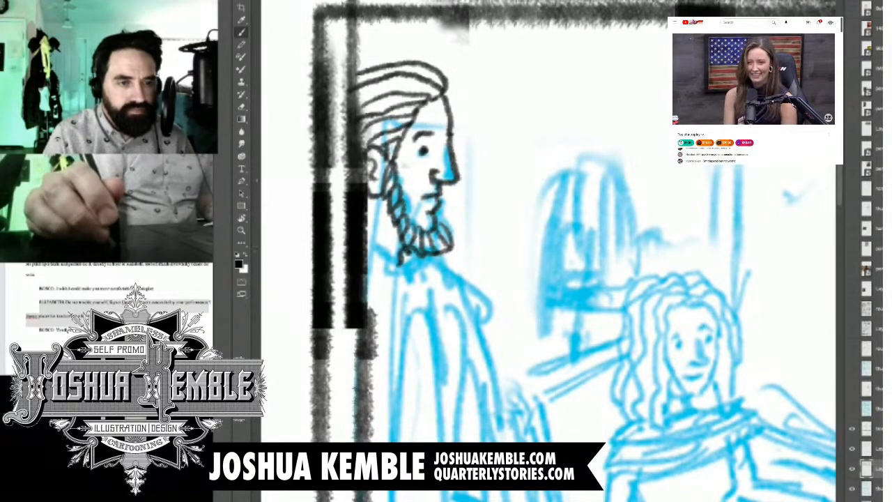
mouse_move(364, 242)
left_mouse_down()
mouse_move(405, 270)
mouse_move(435, 197)
mouse_move(426, 208)
mouse_move(442, 236)
left_mouse_up()
mouse_move(440, 199)
left_mouse_down()
mouse_move(446, 232)
mouse_move(409, 212)
mouse_move(431, 242)
left_mouse_up()
mouse_move(444, 201)
left_mouse_down()
mouse_move(460, 220)
mouse_move(449, 232)
left_mouse_up()
Step: Ink the standing man's long coat edges, lapel and vest lines from the bow tie down to the coat tails
mouse_move(394, 190)
left_mouse_down()
mouse_move(418, 266)
mouse_move(428, 428)
mouse_move(447, 145)
mouse_move(446, 337)
mouse_move(439, 383)
mouse_move(416, 418)
left_mouse_up()
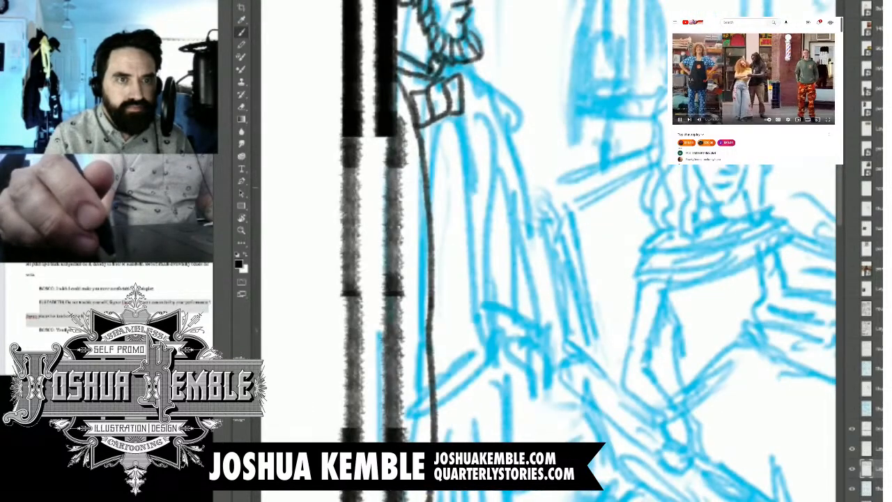
left_click_drag(468, 450, 475, 388)
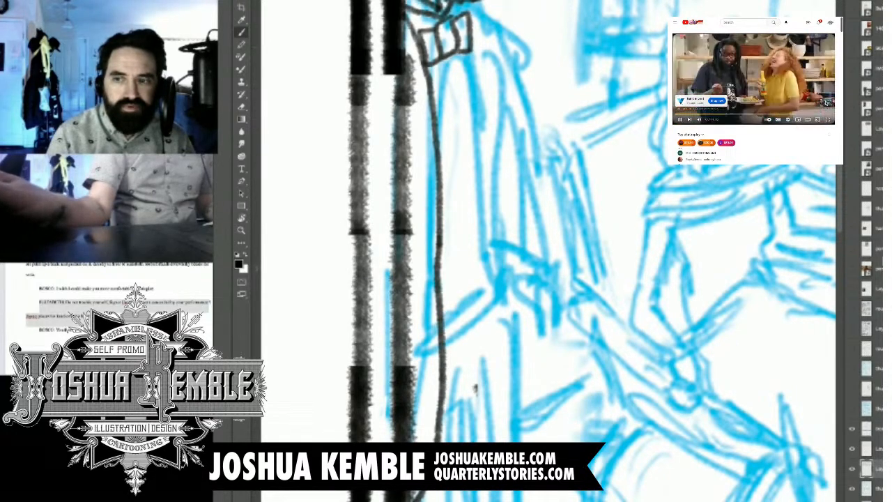
left_click(823, 104)
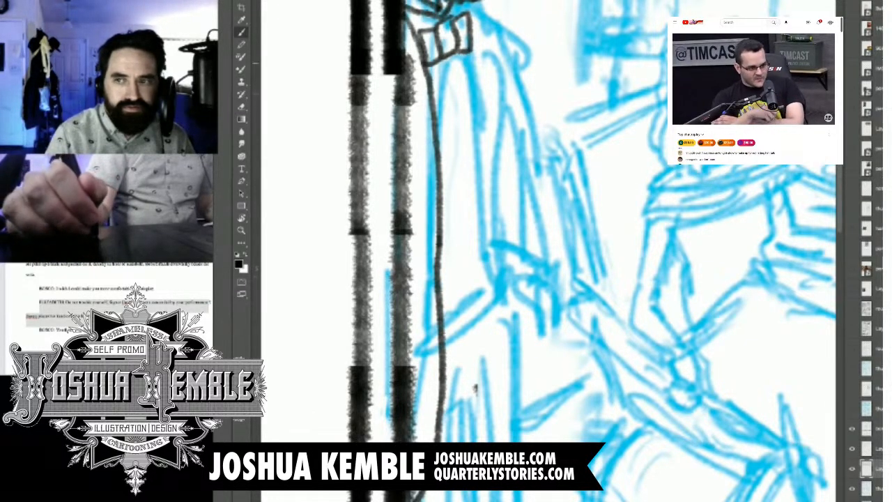
mouse_move(462, 51)
left_mouse_down()
mouse_move(488, 200)
mouse_move(496, 411)
mouse_move(510, 488)
mouse_move(523, 501)
left_mouse_up()
left_click_drag(521, 318, 527, 443)
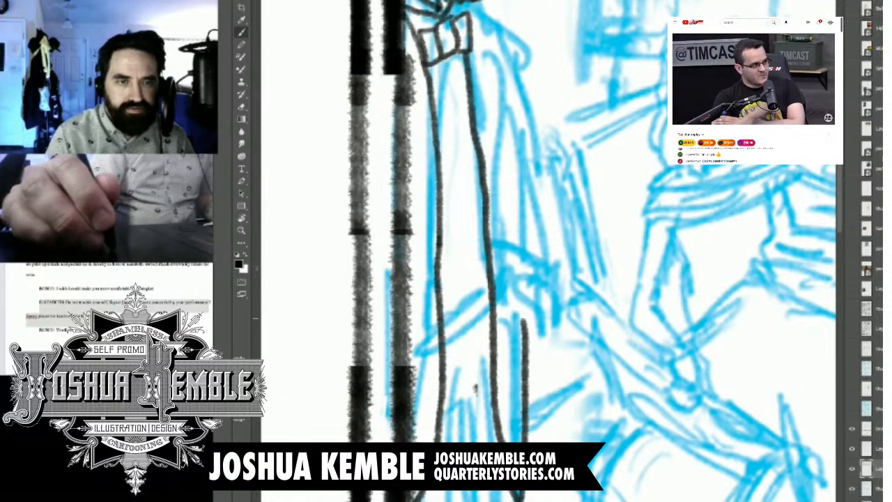
mouse_move(456, 53)
left_mouse_down()
mouse_move(454, 204)
mouse_move(482, 294)
mouse_move(449, 318)
left_mouse_up()
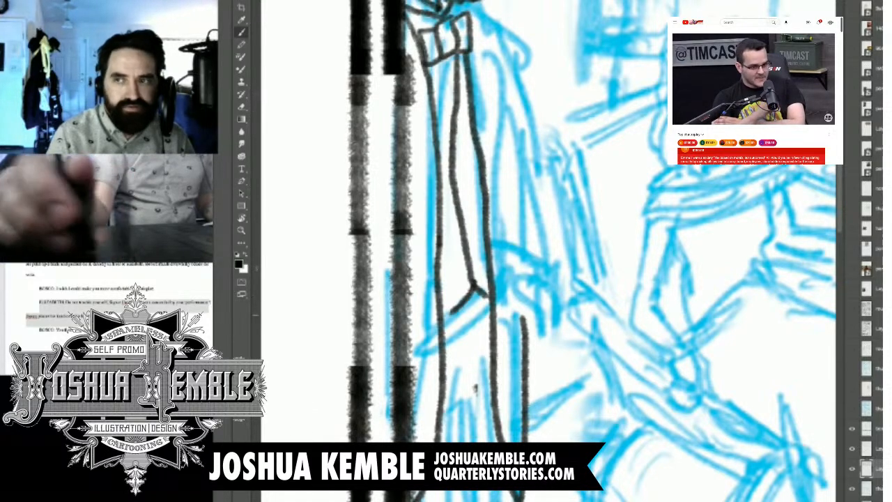
left_click_drag(430, 65, 456, 110)
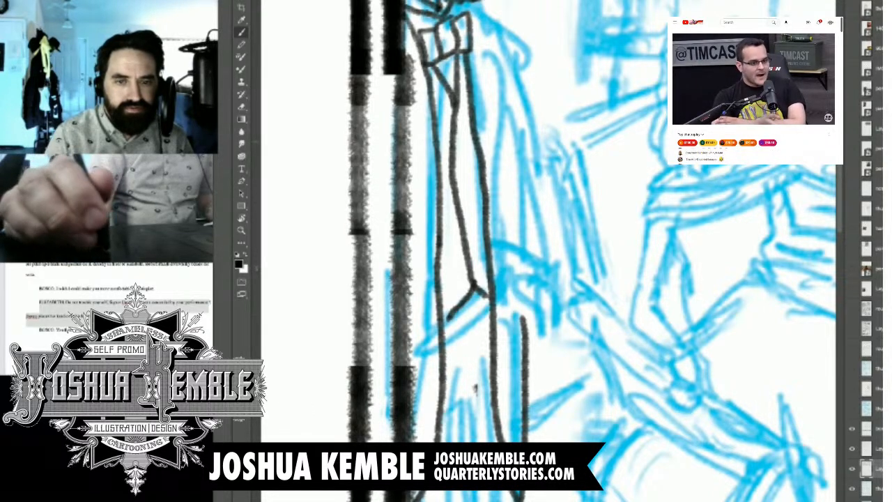
Step: Ink the standing man's shoulder, hanging sleeve, cuff and hand beside the coat
scroll(548, 251, "down", 5)
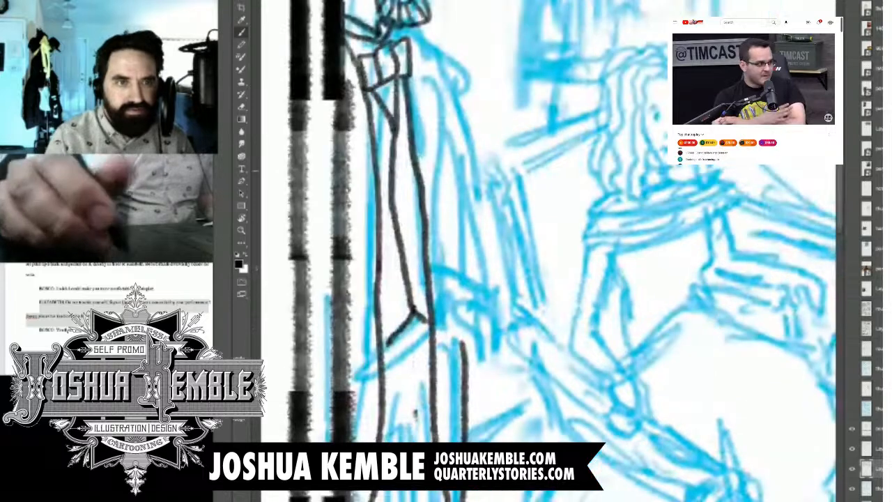
scroll(498, 163, "up", 4)
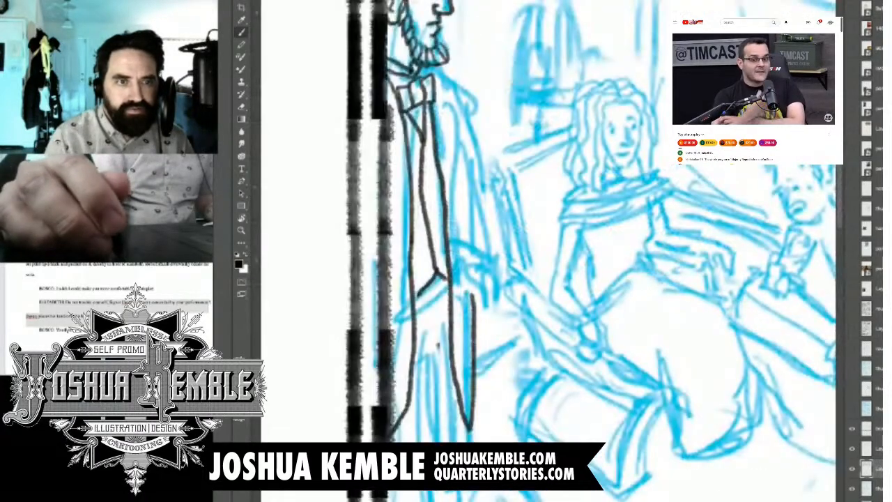
mouse_move(435, 75)
left_mouse_down()
mouse_move(446, 181)
mouse_move(457, 75)
mouse_move(471, 120)
mouse_move(491, 259)
left_mouse_up()
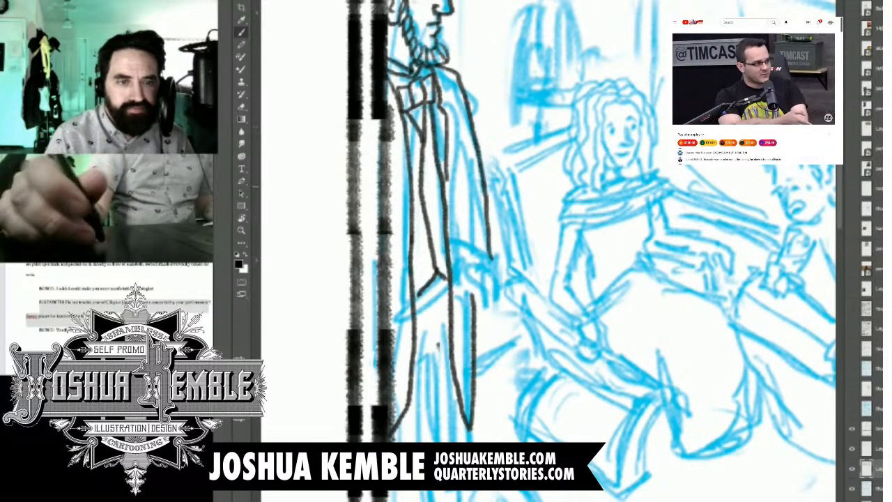
left_click_drag(455, 94, 473, 306)
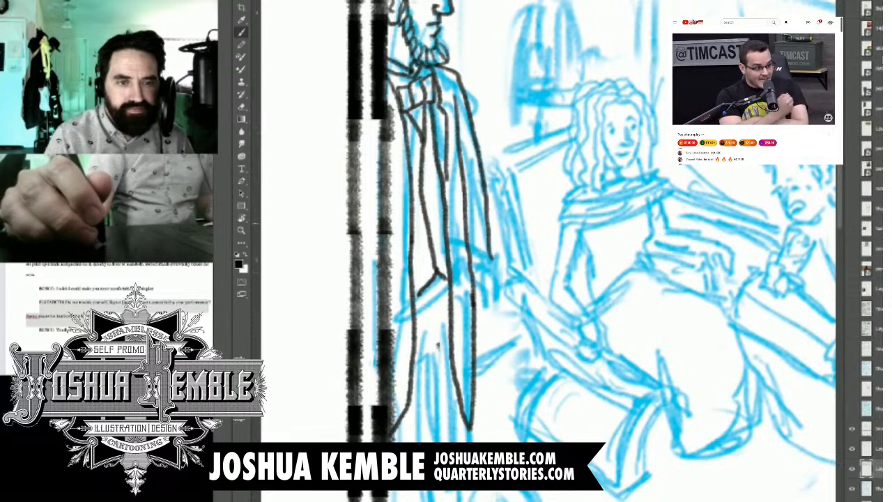
mouse_move(472, 271)
left_mouse_down()
mouse_move(494, 256)
mouse_move(486, 314)
left_mouse_up()
left_click_drag(492, 283, 488, 314)
left_click_drag(489, 262, 482, 311)
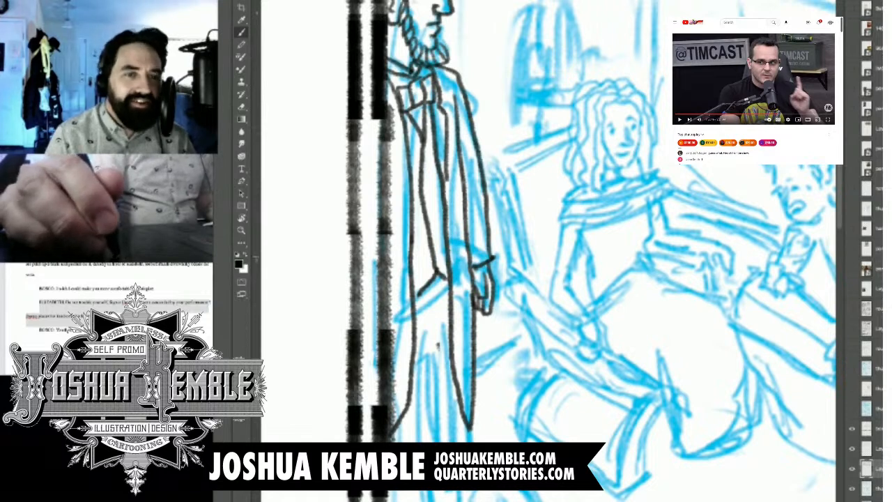
Step: Ink the standing man's legs and foot below the coat, near the panel's lower-left corner
mouse_move(438, 345)
left_mouse_down()
mouse_move(460, 106)
mouse_move(443, 206)
mouse_move(428, 230)
mouse_move(437, 318)
mouse_move(408, 353)
left_mouse_up()
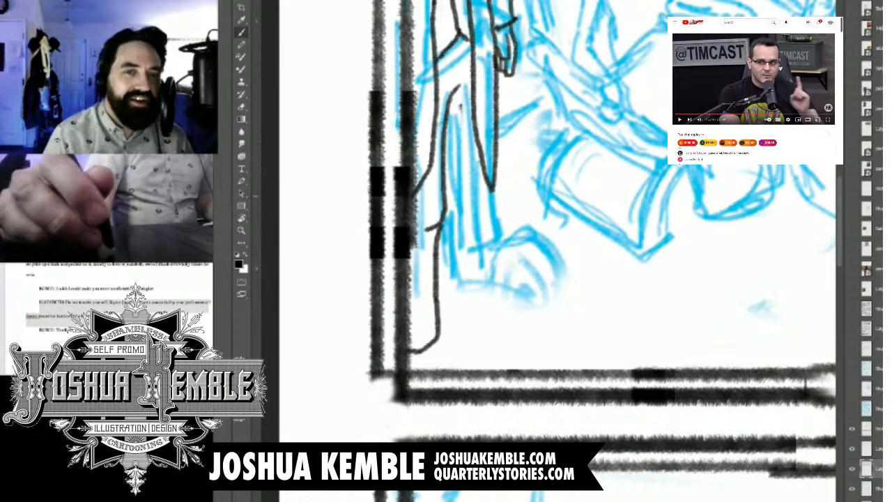
mouse_move(460, 106)
left_mouse_down()
mouse_move(476, 136)
mouse_move(476, 348)
mouse_move(516, 342)
left_mouse_up()
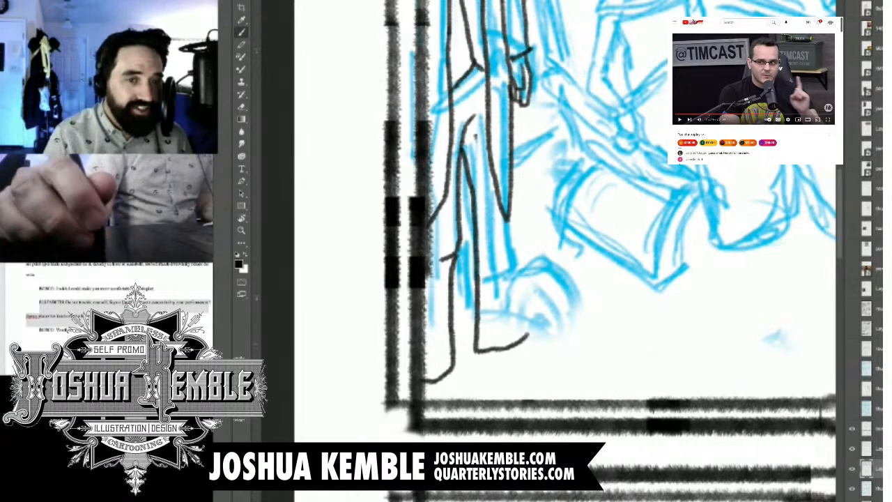
left_click_drag(517, 277, 532, 329)
Step: Erase the pointed lower end of the coat tail below the standing man's hand, and return to the Brush tool
key("e")
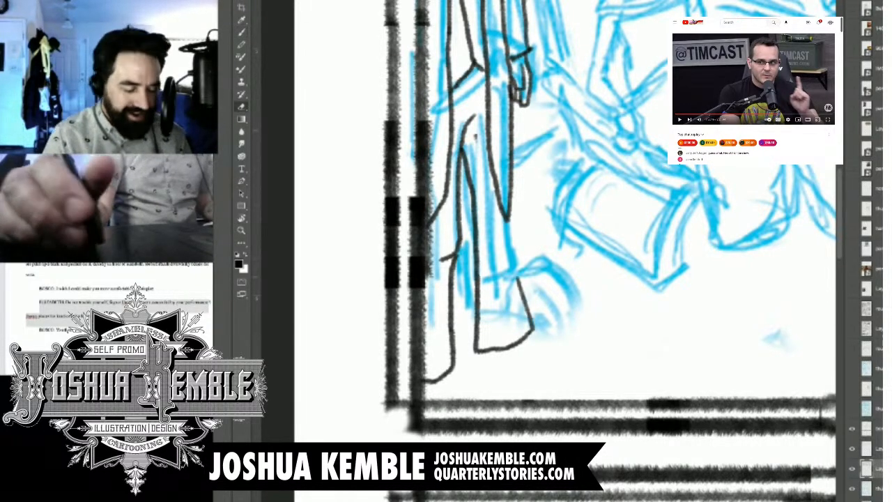
left_click_drag(500, 122, 507, 218)
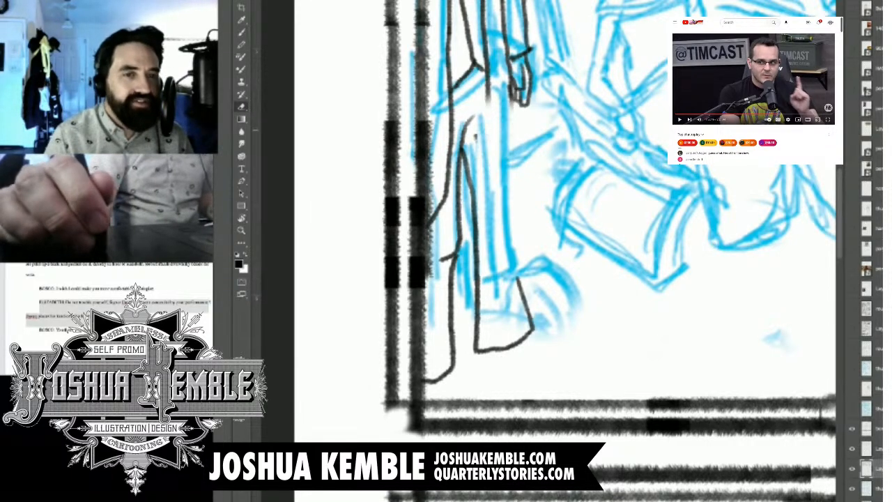
key("b")
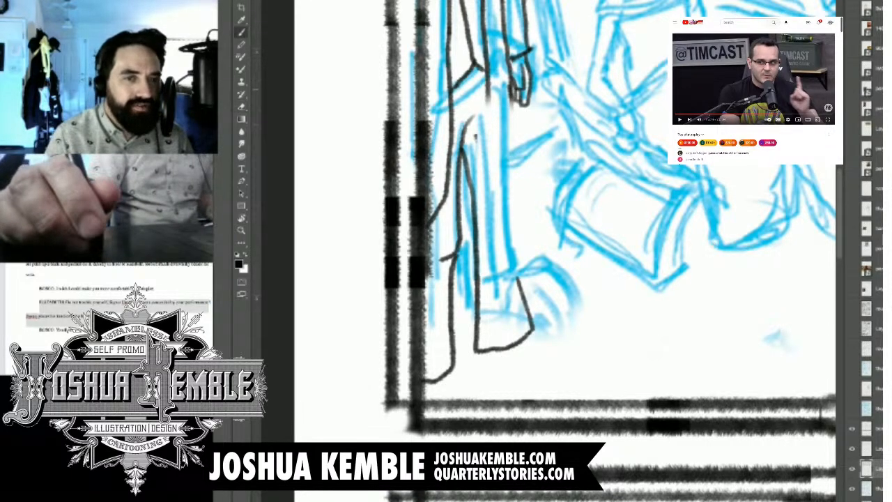
Step: Ink the standing man's front coat tail below his hand, clean up where it meets the fingers, and extend the trouser leg beneath it
mouse_move(489, 87)
left_mouse_down()
mouse_move(504, 241)
mouse_move(541, 244)
left_mouse_up()
left_click_drag(529, 163, 541, 247)
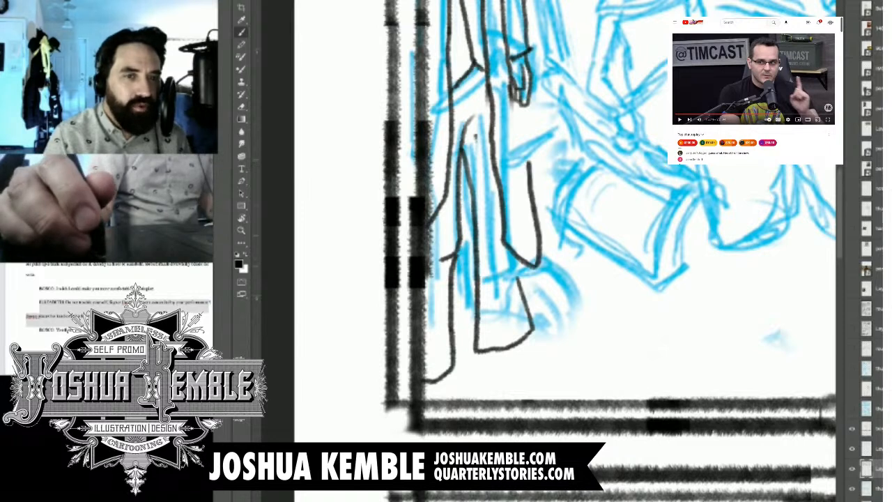
mouse_move(523, 120)
left_mouse_down()
mouse_move(522, 91)
mouse_move(517, 111)
left_mouse_up()
key("e")
key("b")
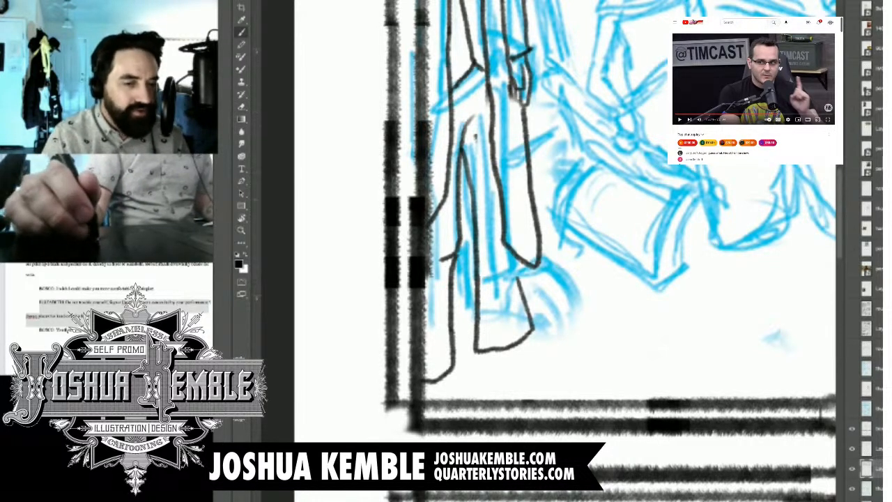
left_click_drag(524, 263, 523, 298)
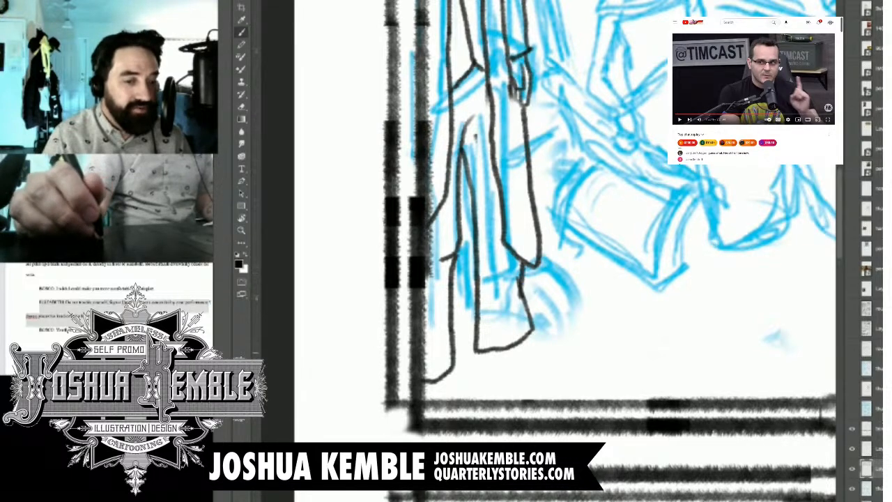
Step: Ink the standing man's shoes, drawing the rear shoe's upper edge and the front shoe with a thick sole
left_click_drag(447, 369, 480, 401)
key("ctrl+z")
left_click_drag(449, 375, 499, 396)
left_click_drag(425, 394, 439, 399)
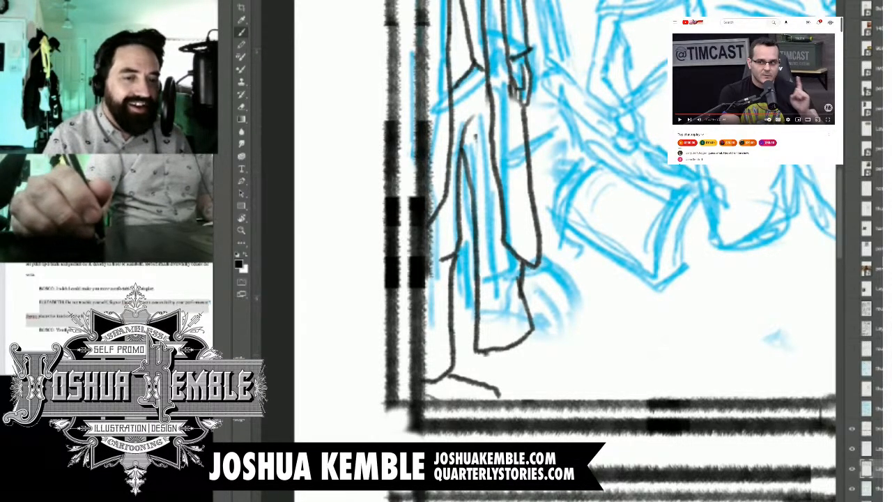
mouse_move(478, 351)
left_mouse_down()
mouse_move(571, 355)
mouse_move(526, 337)
left_mouse_up()
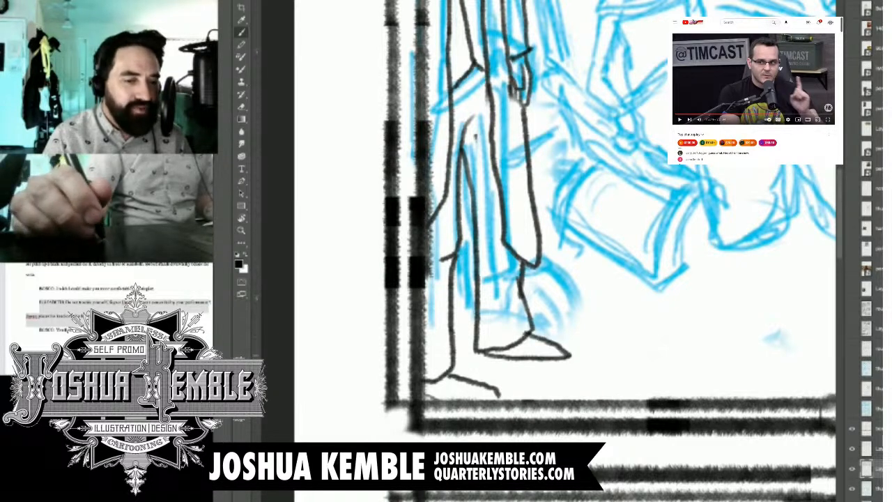
left_click_drag(476, 351, 559, 363)
key("ctrl+z")
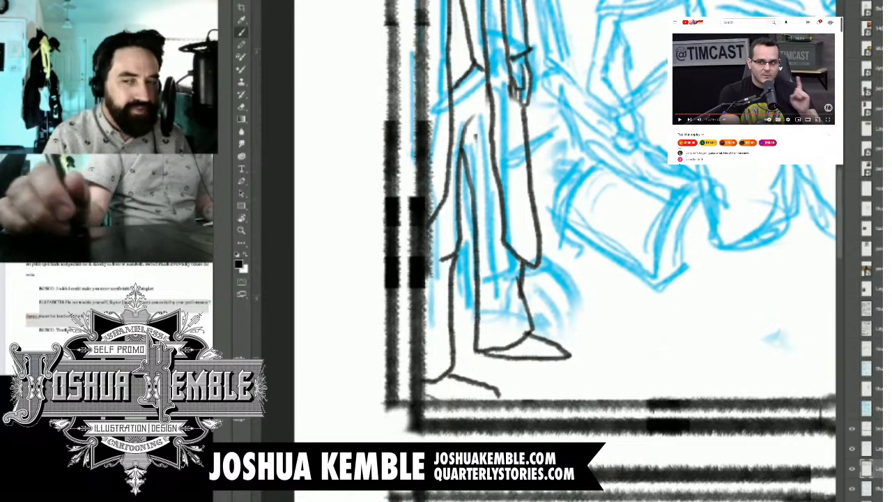
mouse_move(475, 352)
left_mouse_down()
mouse_move(544, 371)
mouse_move(568, 371)
mouse_move(571, 358)
left_mouse_up()
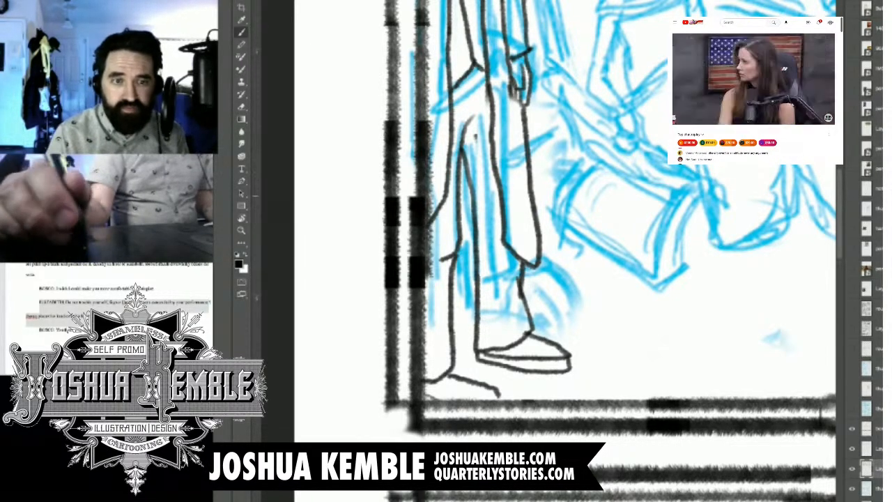
Step: Check the inked standing man against the whole page with the blue sketch layer hidden, then restore the sketch
key("ctrl+minus")
left_click_drag(571, 202, 460, 387)
key("ctrl+minus")
key("ctrl+minus")
key("ctrl+minus")
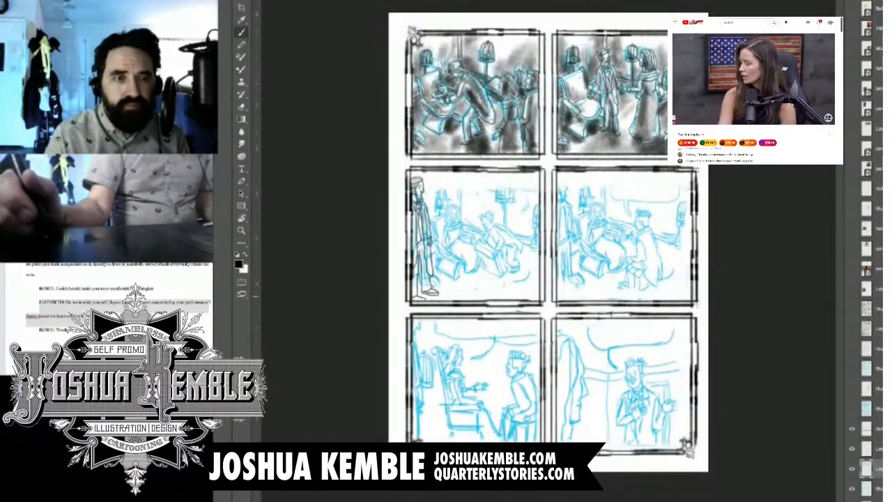
left_click(851, 488)
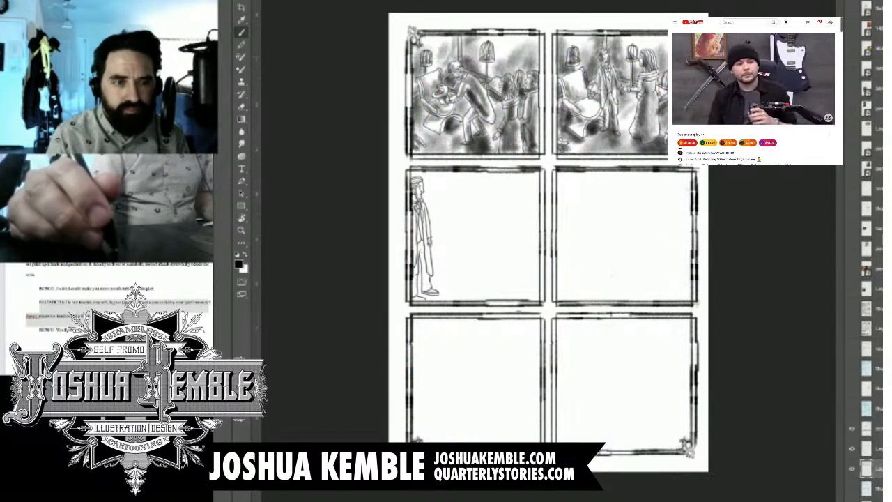
left_click(851, 488)
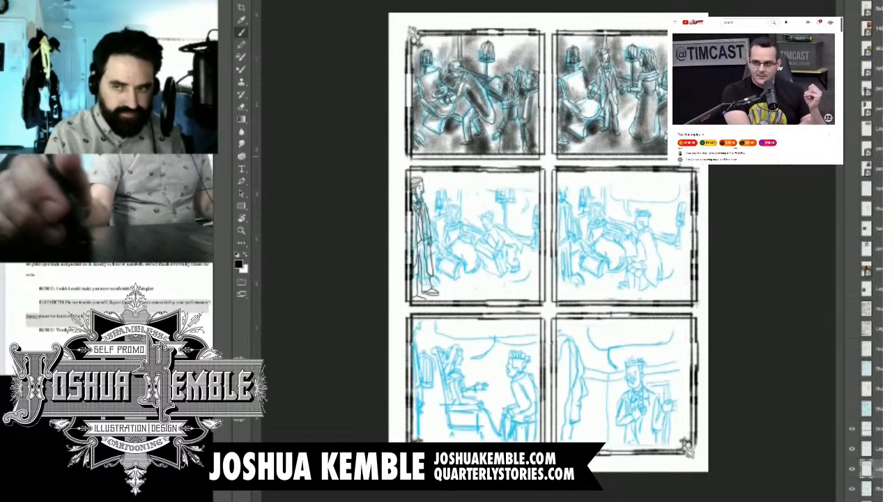
Step: Select the inked standing man, scale him down slightly, and reposition him against the panel's left border
scroll(411, 154, "up", 4)
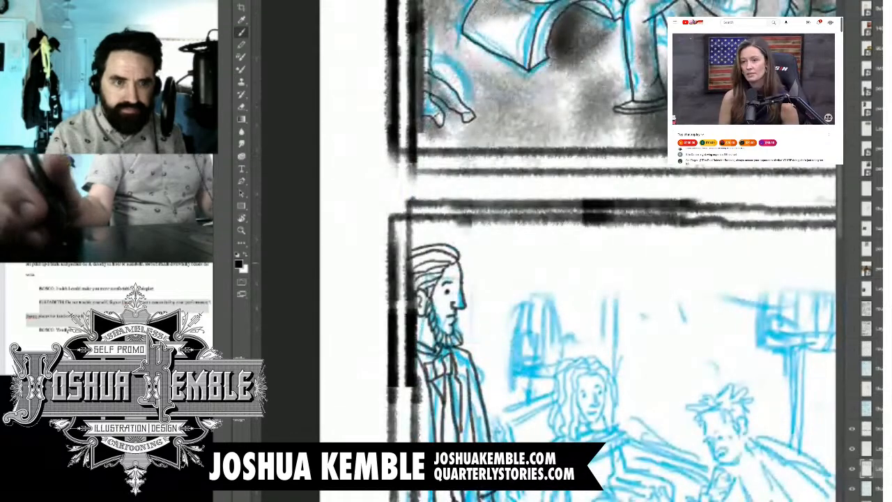
left_click_drag(481, 362, 486, 126)
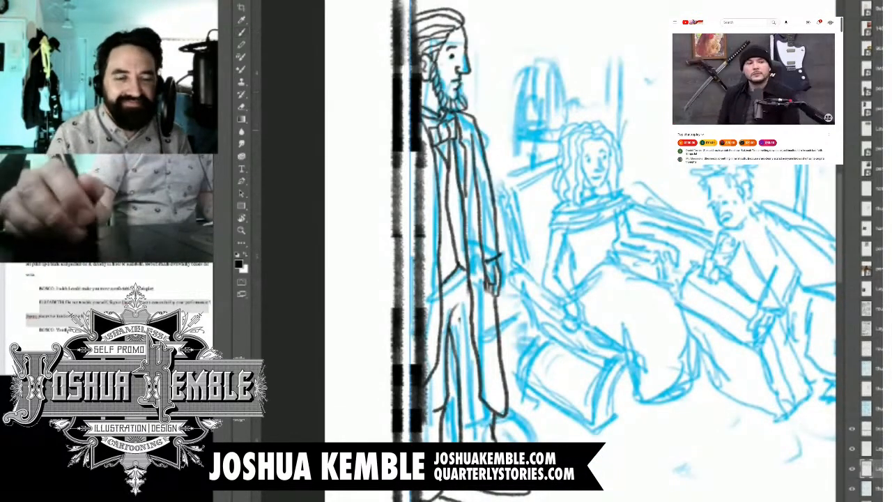
key("ctrl+;")
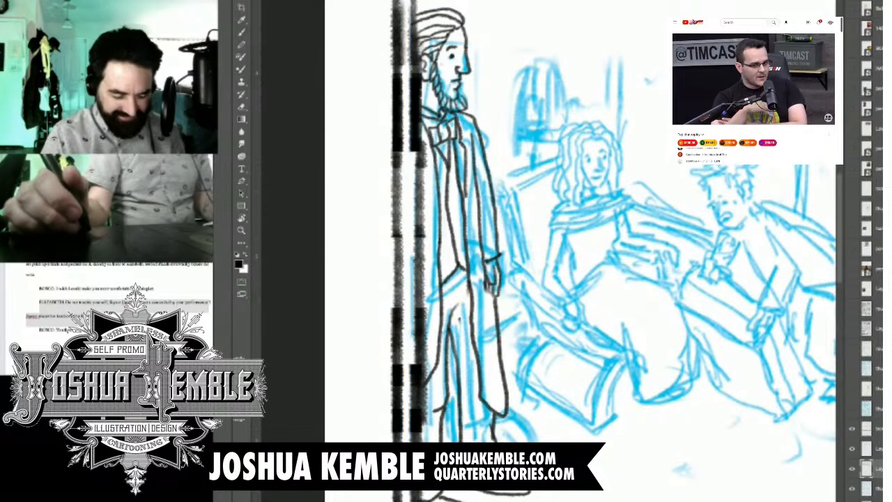
left_click_drag(397, 2, 546, 501)
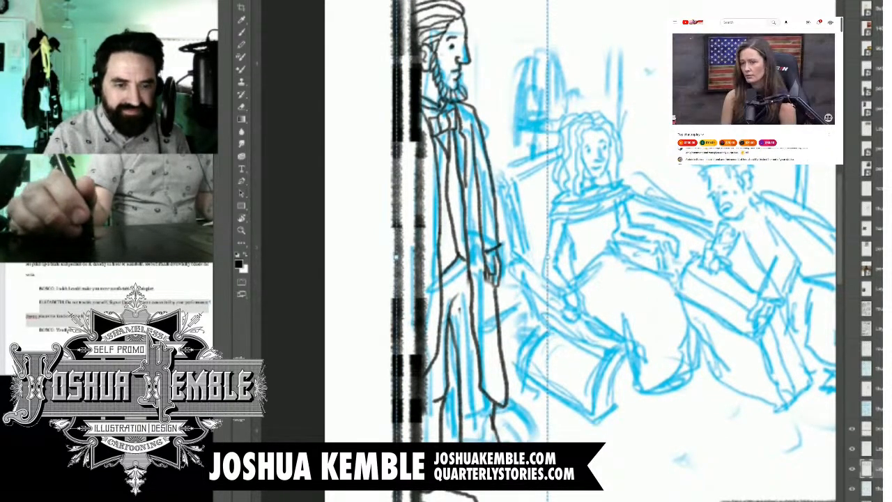
left_click_drag(543, 390, 545, 277)
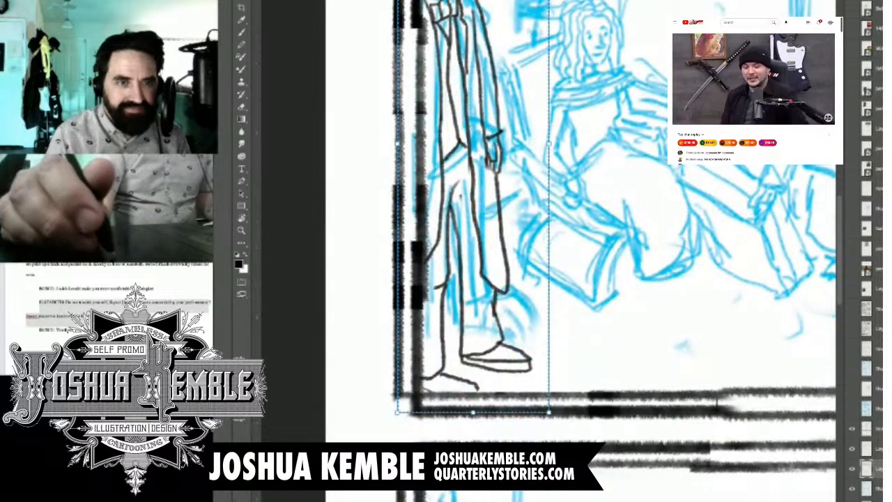
mouse_move(549, 412)
left_mouse_down()
mouse_move(528, 341)
mouse_move(518, 444)
left_mouse_up()
left_click_drag(518, 0, 516, 10)
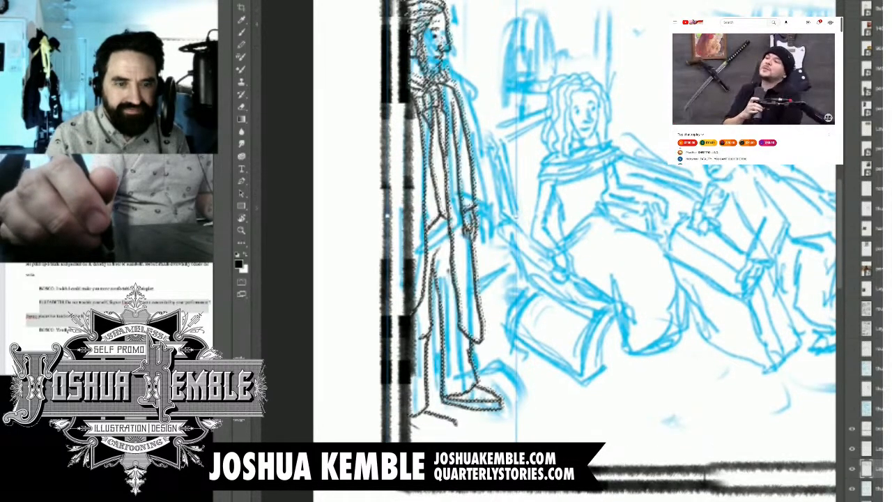
left_click_drag(452, 215, 458, 202)
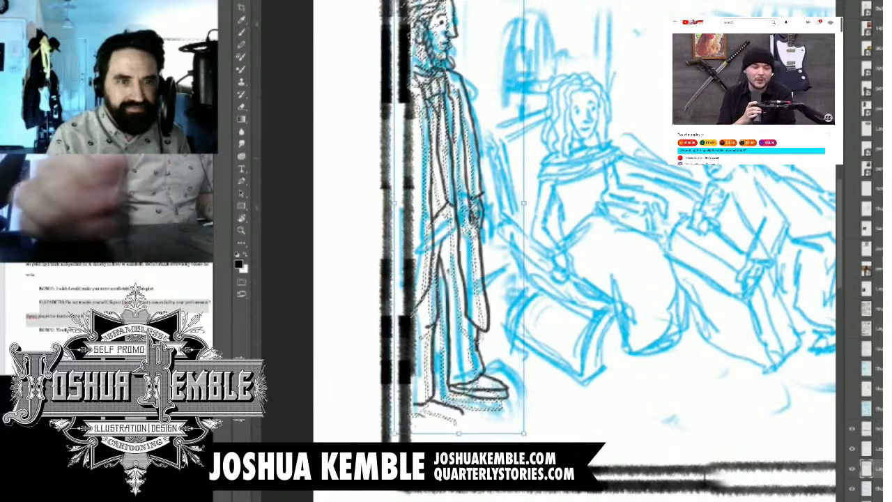
left_click_drag(449, 270, 448, 271)
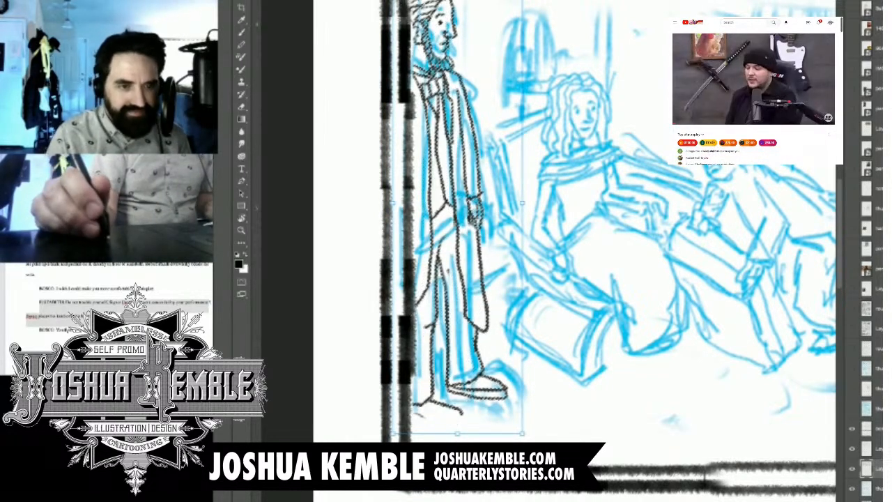
key("Return")
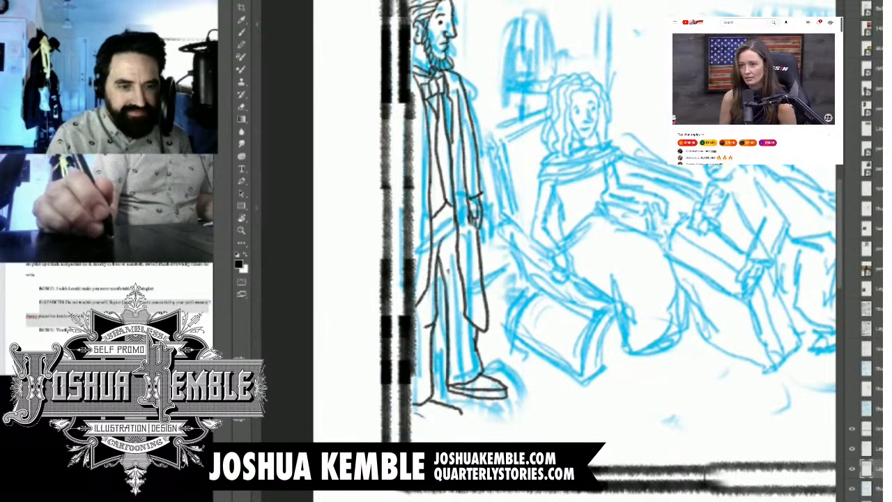
Step: Ink the sole of the standing man's rear shoe with the Brush tool
key("b")
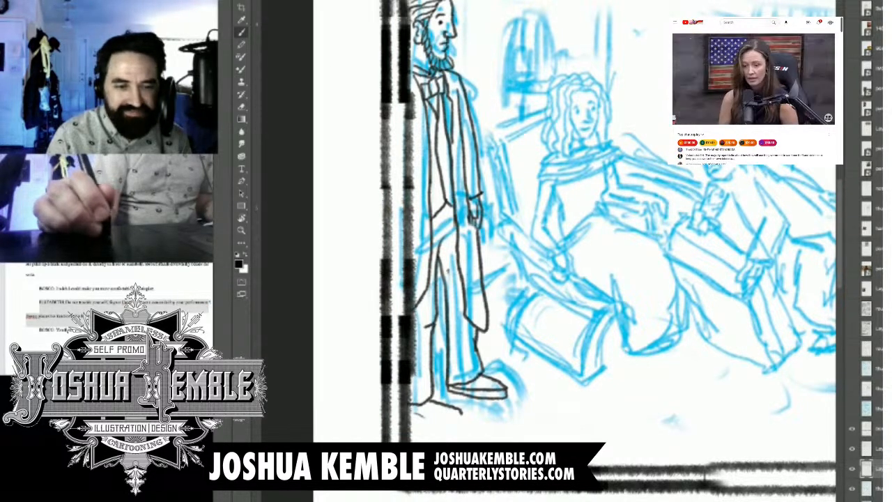
left_click_drag(407, 413, 454, 418)
Step: Compare the resized standing man with the neighbouring panels while the blue sketch is hidden, then show the sketch again
left_click_drag(529, 237, 414, 305)
key("ctrl+minus")
key("ctrl+minus")
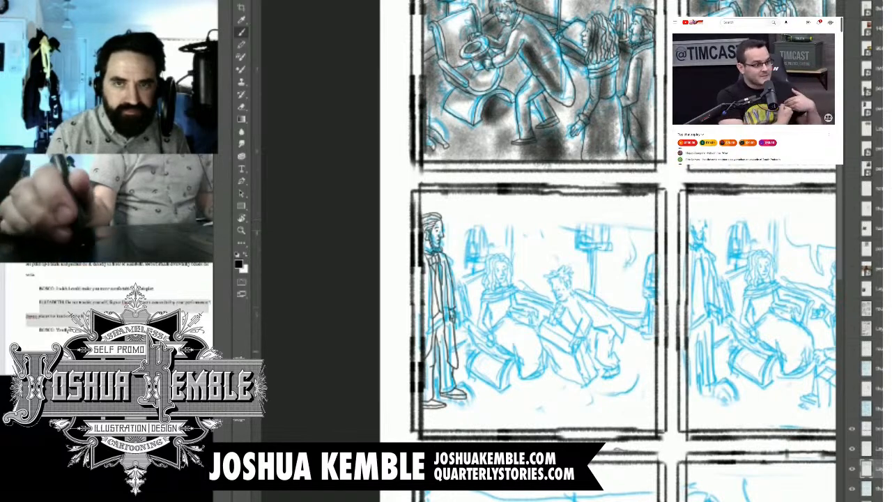
left_click(852, 489)
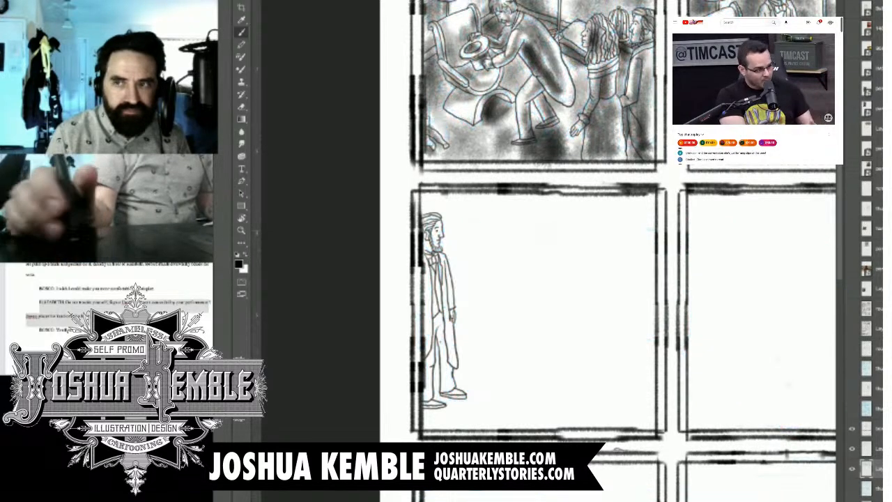
left_click_drag(788, 384, 666, 438)
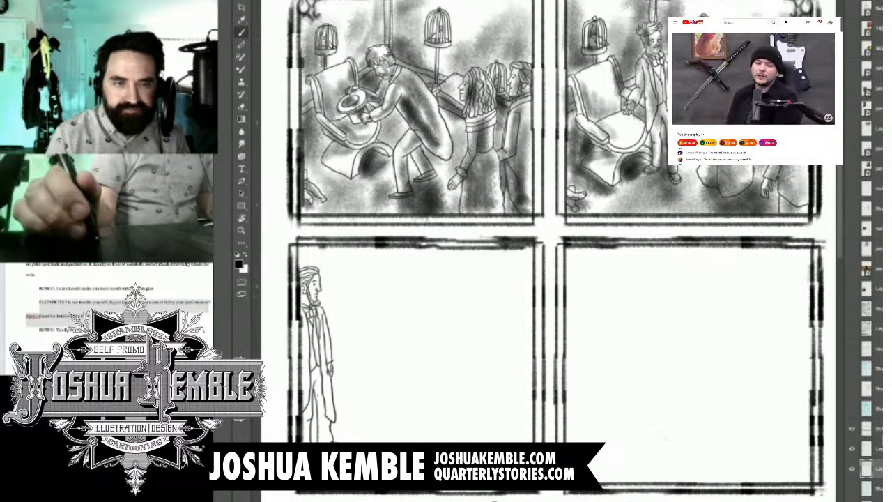
left_click(852, 489)
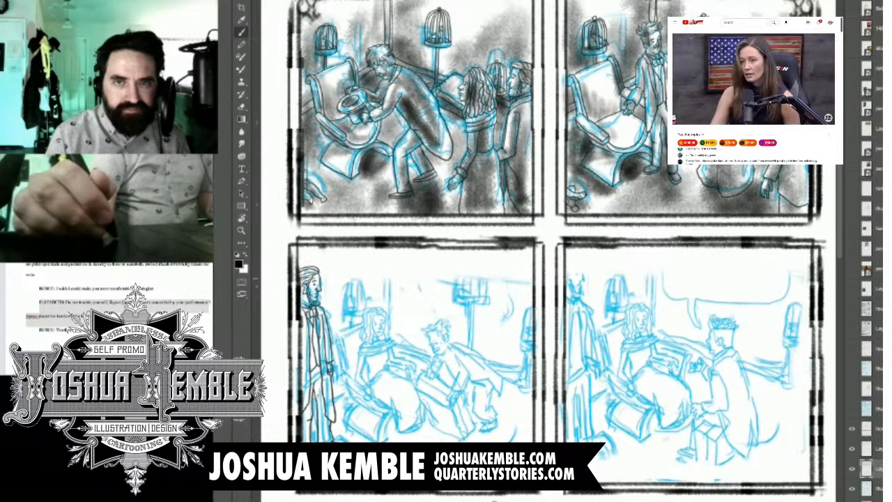
Step: Show the framed portrait reference of the seated woman and move it beside her sketch in the panel
left_click_drag(501, 334, 659, 190)
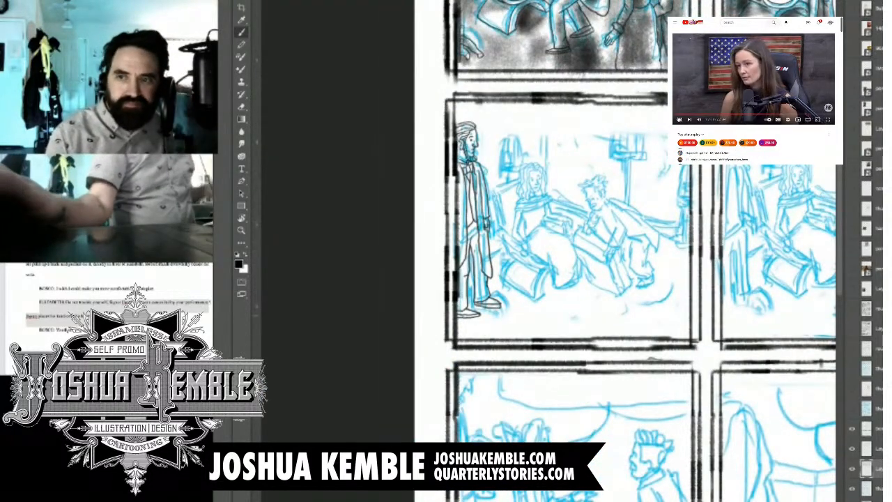
left_click(679, 120)
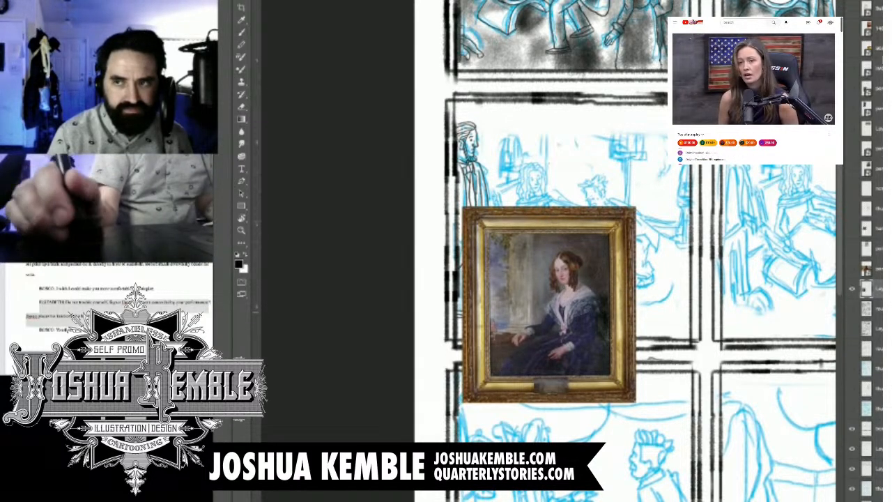
left_click_drag(549, 303, 640, 222)
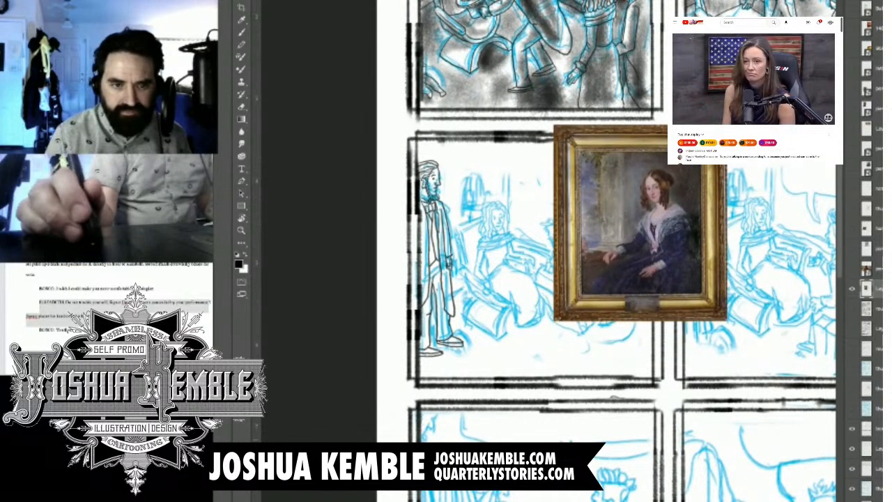
Step: Select the ink layer and undo the accidental deletion of its artwork
left_click(866, 468)
key("Delete")
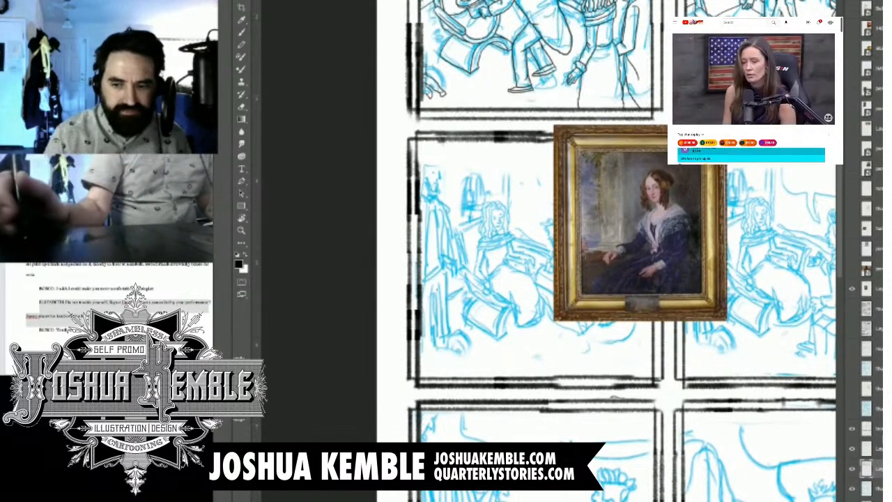
key("ctrl+z")
Step: Hide the layers panel and frame the seated woman's blue sketch side by side with the portrait reference
mouse_move(517, 272)
left_mouse_down()
mouse_move(627, 272)
mouse_move(434, 246)
mouse_move(444, 226)
left_mouse_up()
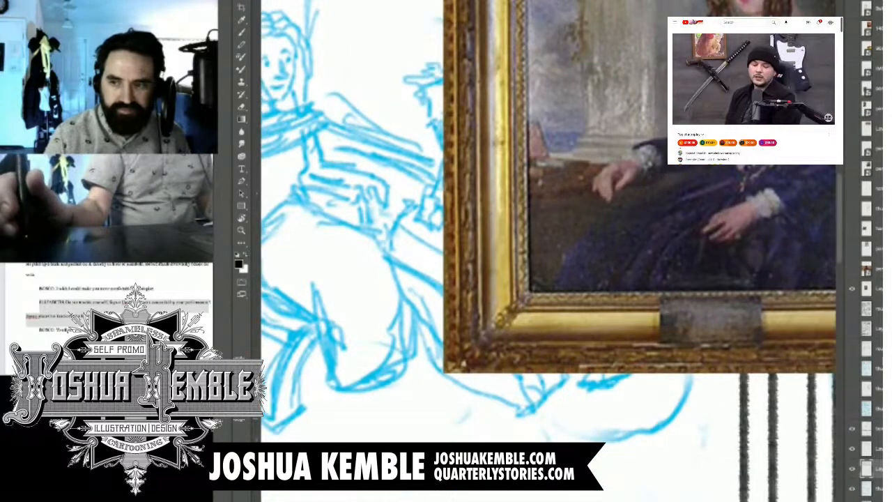
key("shift+Tab")
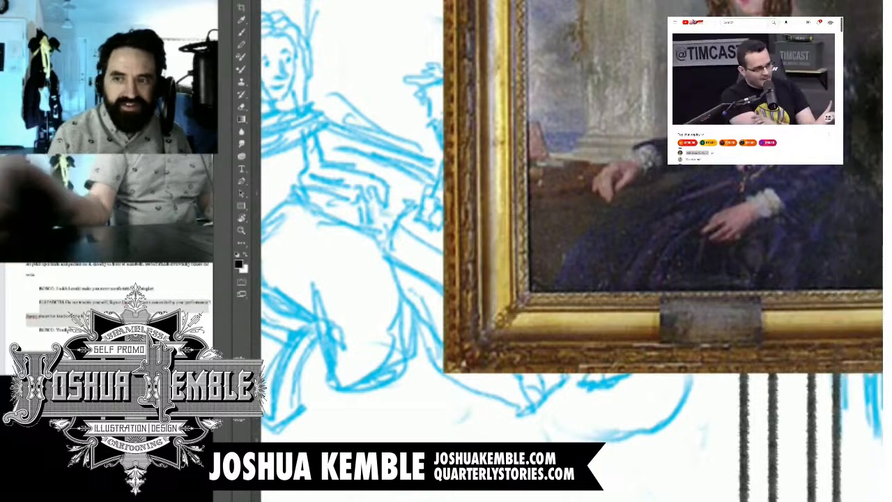
left_click(679, 119)
left_click_drag(418, 244, 536, 262)
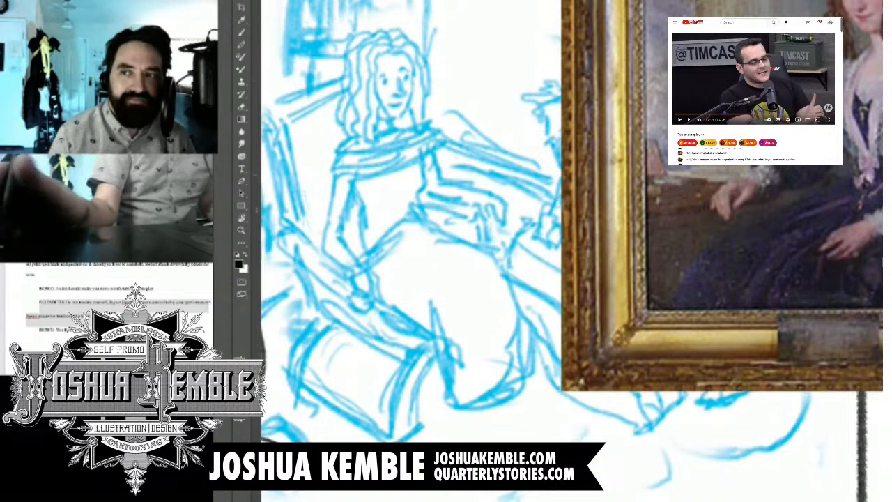
mouse_move(571, 251)
left_mouse_down()
mouse_move(510, 258)
mouse_move(525, 261)
left_mouse_up()
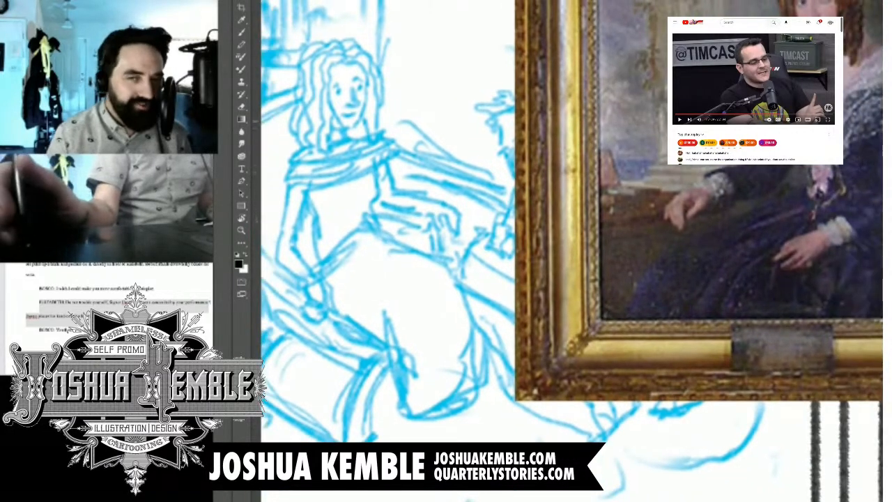
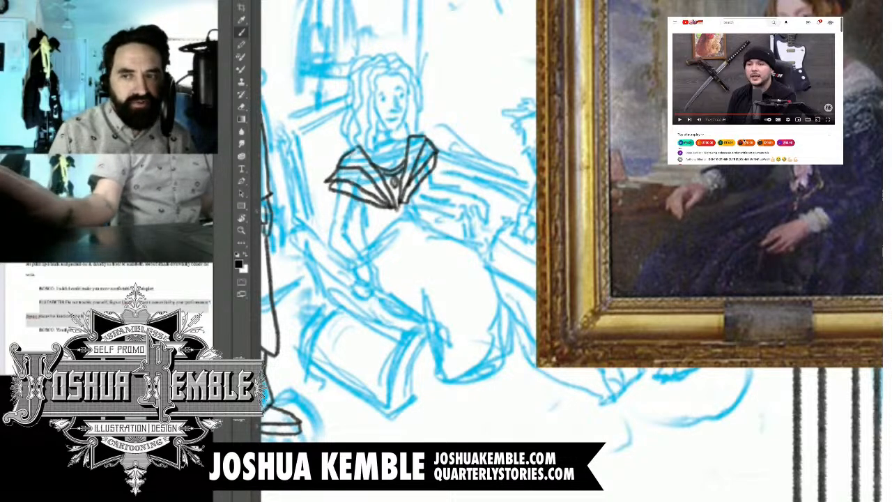
Step: Ink the two edges of the seated woman's upper sleeve beneath the shawl collar, following the blue sketch
left_click(681, 121)
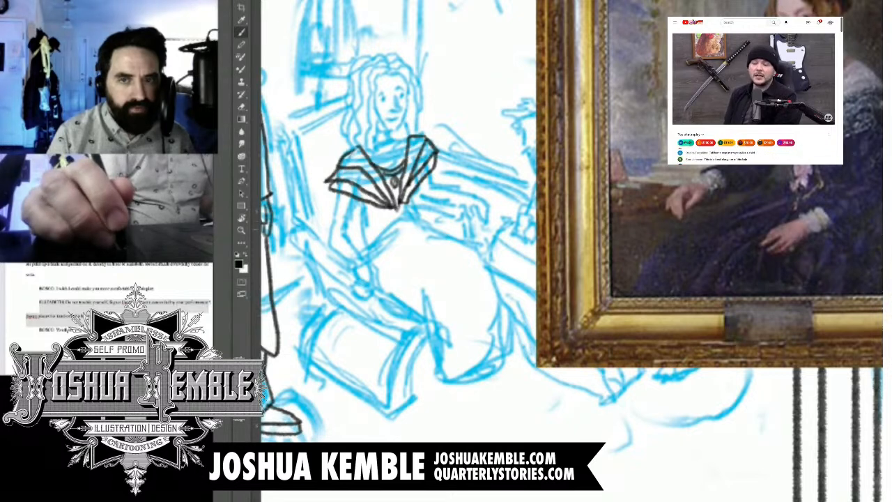
left_click_drag(397, 216, 446, 181)
left_click_drag(402, 162, 395, 192)
left_click_drag(382, 159, 374, 188)
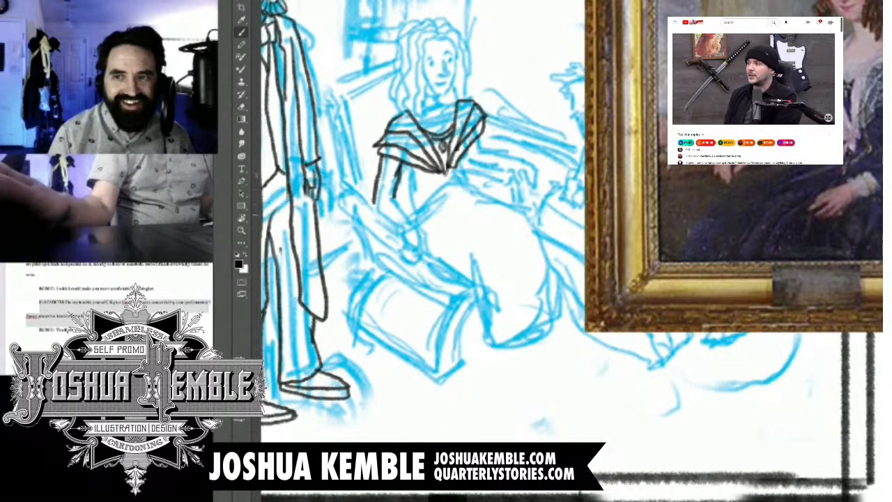
Step: Ink the woman's forearms down to the wrists and add the cuffs and both hands over the blue sketch
left_click(680, 120)
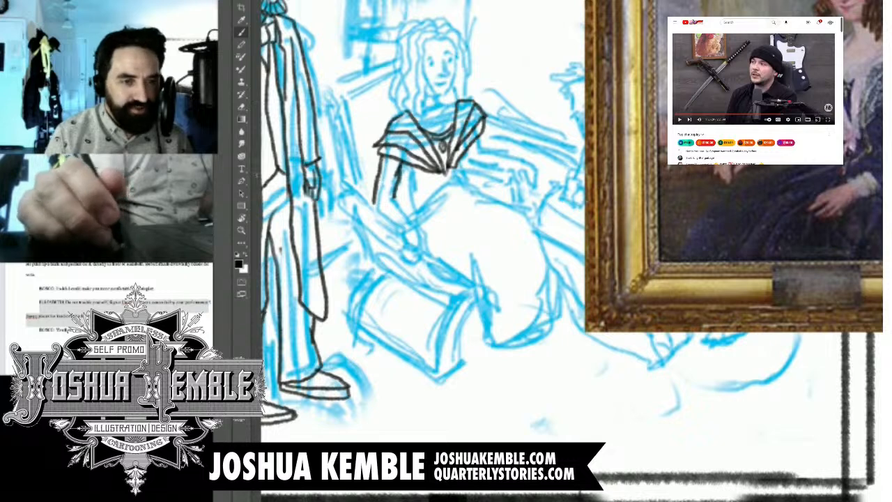
mouse_move(395, 196)
left_mouse_down()
mouse_move(410, 216)
mouse_move(396, 224)
mouse_move(407, 234)
mouse_move(409, 215)
left_mouse_up()
left_click_drag(481, 135, 472, 161)
mouse_move(480, 144)
left_mouse_down()
mouse_move(509, 156)
mouse_move(506, 175)
mouse_move(511, 152)
mouse_move(467, 161)
mouse_move(502, 169)
left_mouse_up()
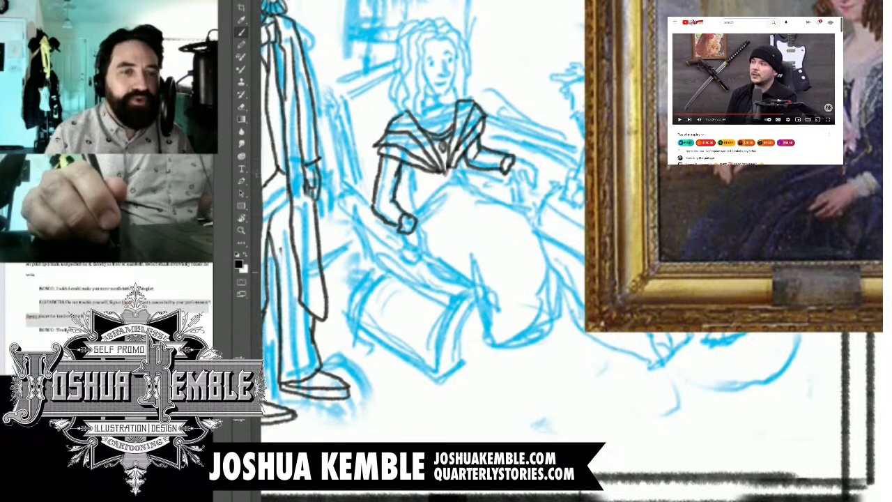
mouse_move(416, 223)
left_mouse_down()
mouse_move(432, 246)
mouse_move(418, 241)
mouse_move(427, 255)
mouse_move(439, 255)
mouse_move(427, 236)
left_mouse_up()
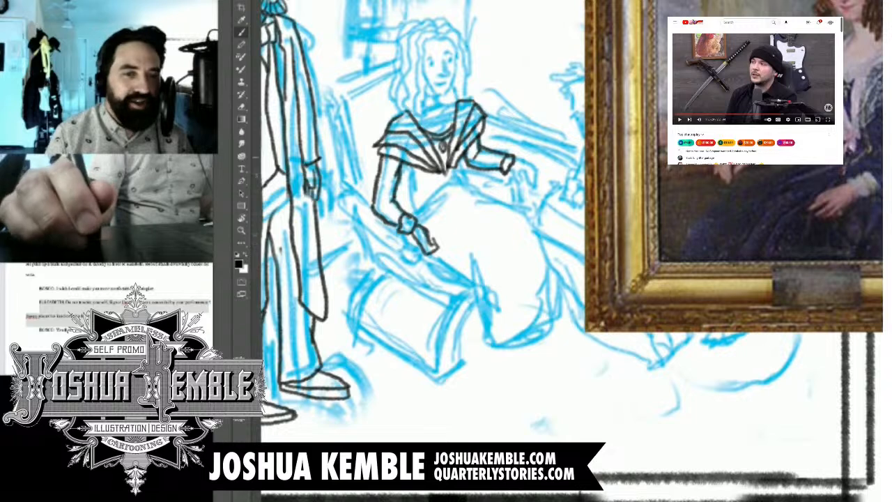
mouse_move(514, 171)
left_mouse_down()
mouse_move(537, 177)
mouse_move(525, 186)
mouse_move(537, 187)
left_mouse_up()
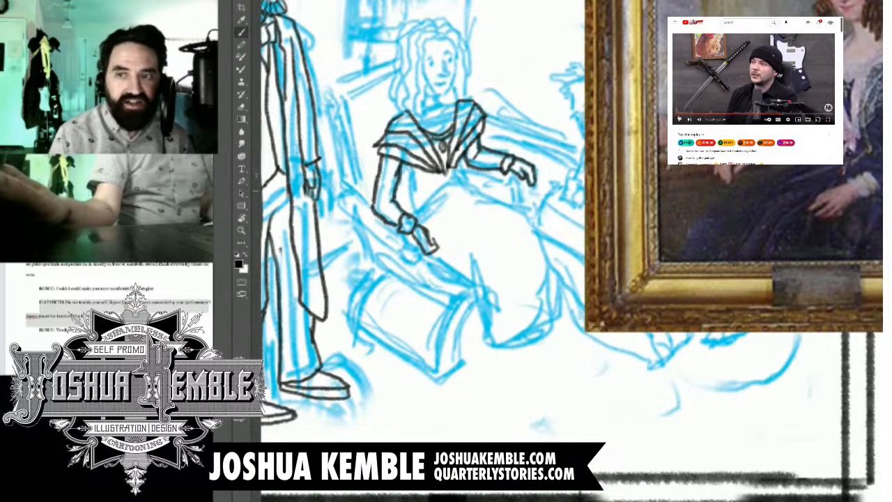
Step: Ink the woman's narrow waist below the collar and the inner edge of her bent arm
left_click(677, 120)
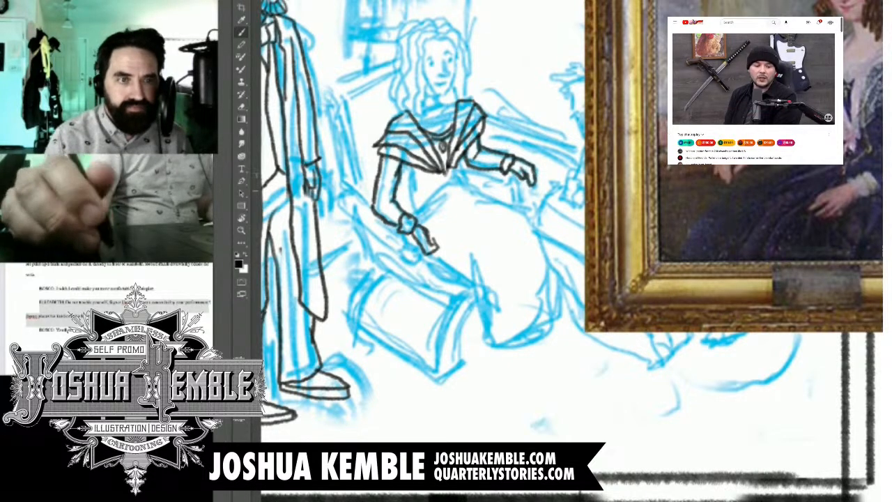
mouse_move(435, 243)
left_mouse_down()
mouse_move(434, 193)
mouse_move(415, 204)
left_mouse_up()
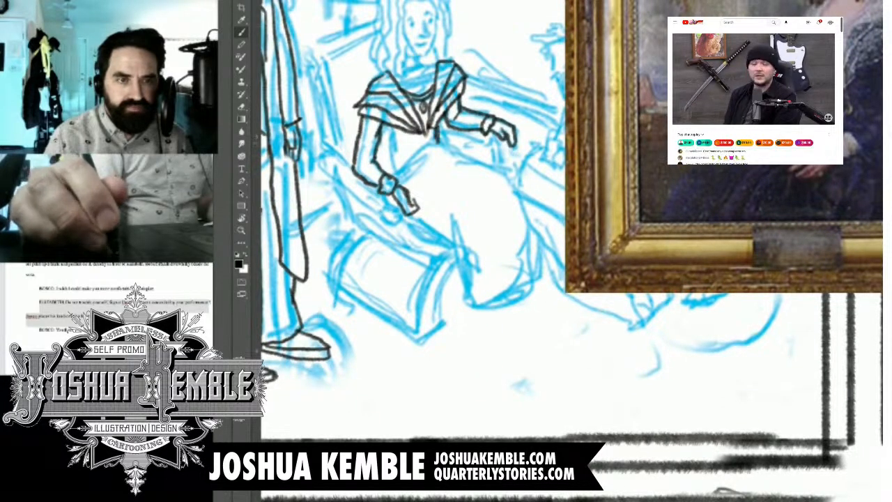
left_click_drag(438, 140, 438, 146)
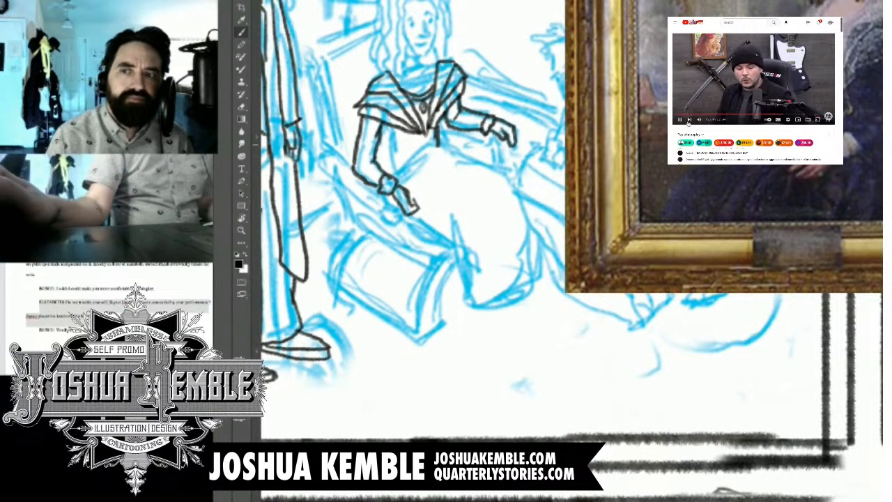
left_click(680, 120)
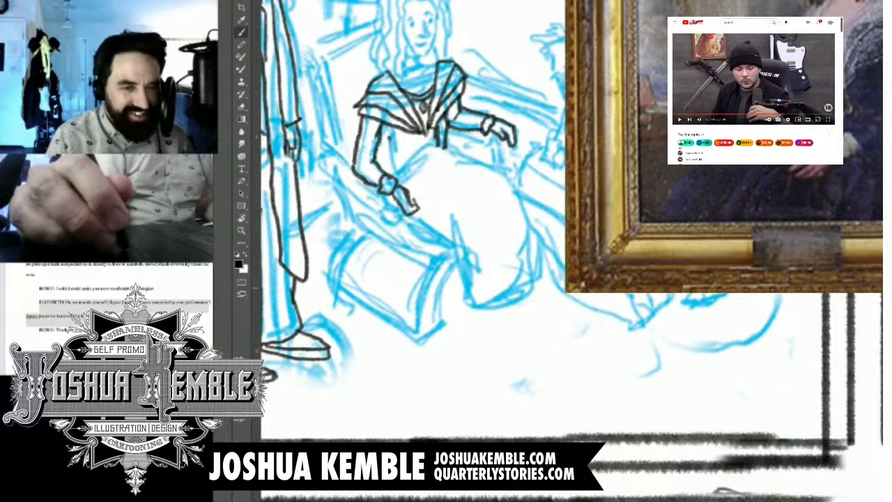
mouse_move(383, 130)
left_mouse_down()
mouse_move(399, 167)
mouse_move(443, 146)
left_mouse_up()
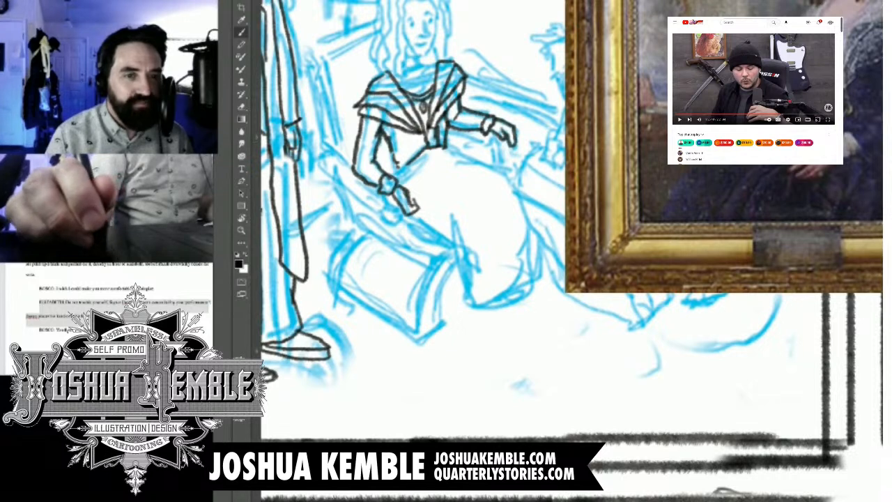
Step: Ink the outline of the woman's full skirt from waist to hem, including the front knee fold and the shoe tips
mouse_move(449, 148)
left_mouse_down()
mouse_move(521, 193)
mouse_move(549, 263)
left_mouse_up()
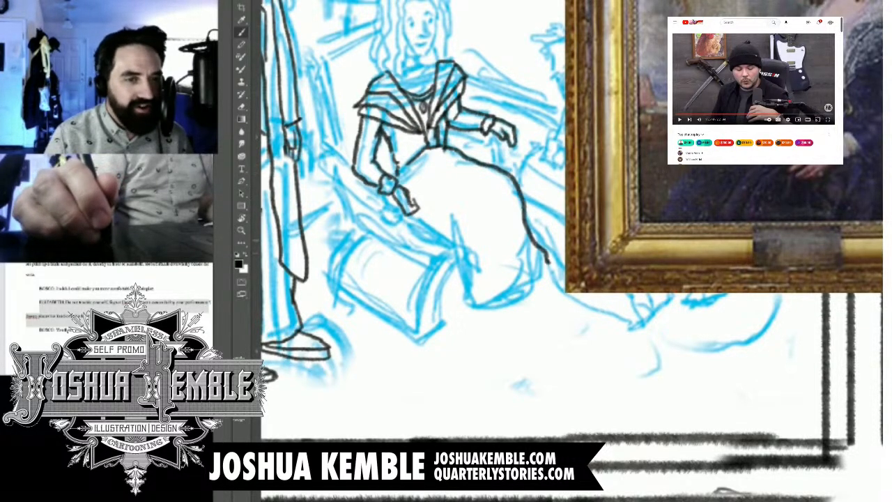
left_click_drag(414, 215, 457, 249)
mouse_move(451, 214)
left_mouse_down()
mouse_move(465, 319)
mouse_move(477, 327)
mouse_move(543, 285)
mouse_move(549, 259)
mouse_move(560, 292)
mouse_move(543, 297)
mouse_move(538, 326)
mouse_move(522, 328)
left_mouse_up()
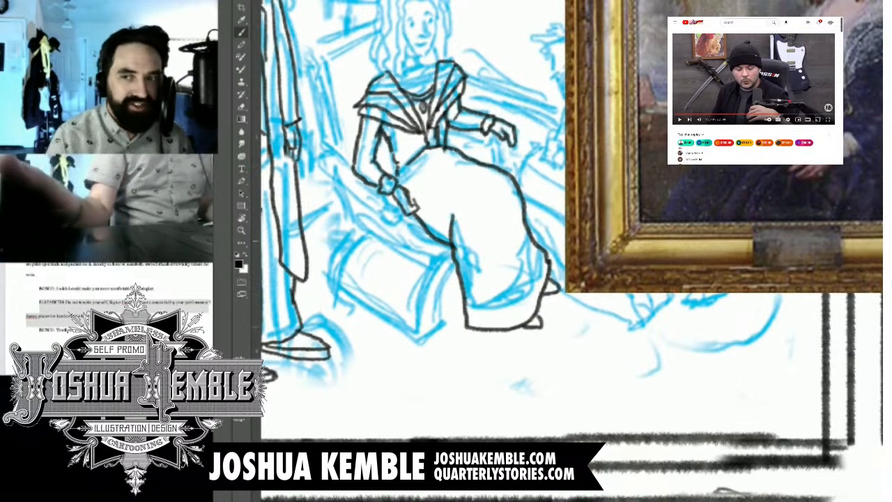
left_click_drag(480, 244, 475, 320)
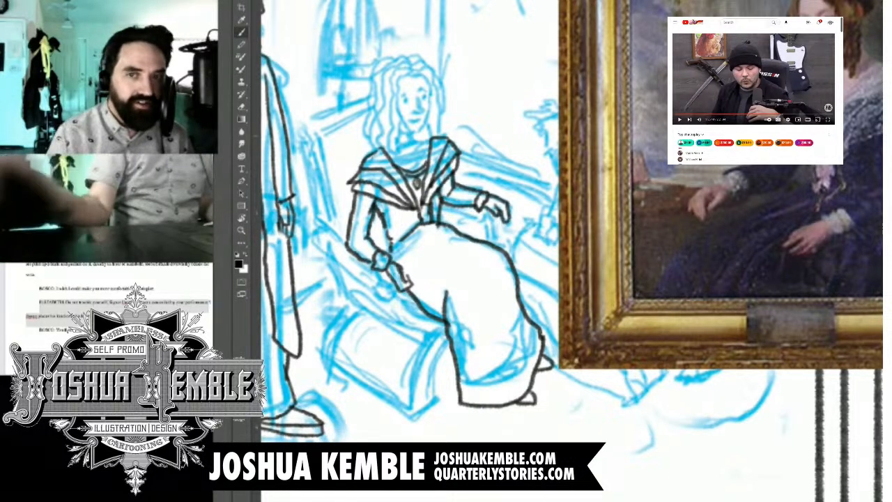
Step: Ink the woman's eyes, eyebrows, nose and mouth, then outline her face, hairline and the side of her neck
left_click(679, 120)
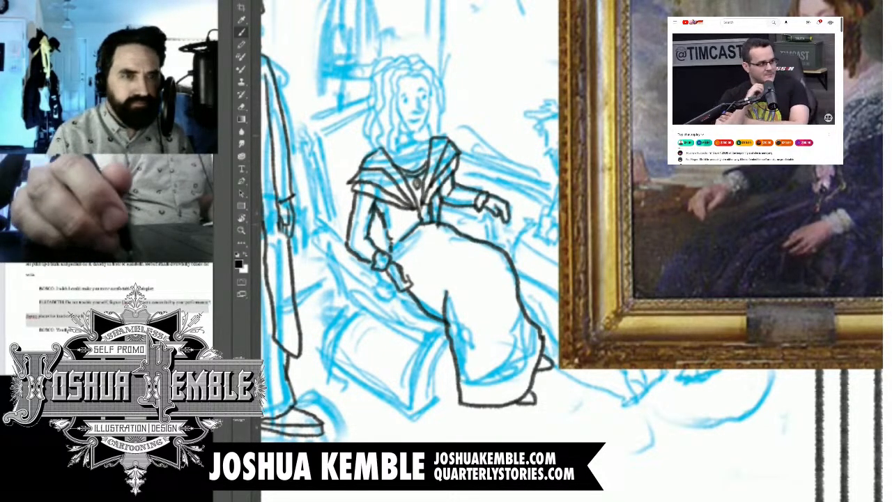
scroll(413, 111, "up", 5)
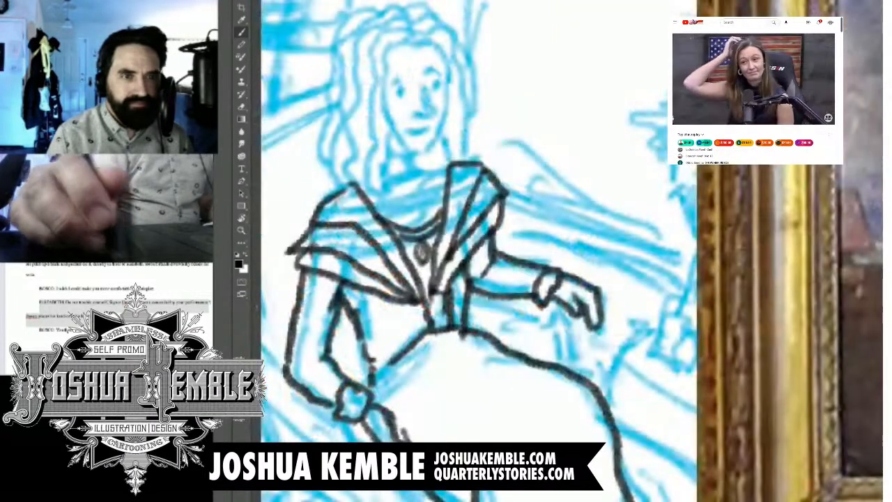
scroll(409, 114, "up", 1)
left_click(401, 97)
left_click(441, 86)
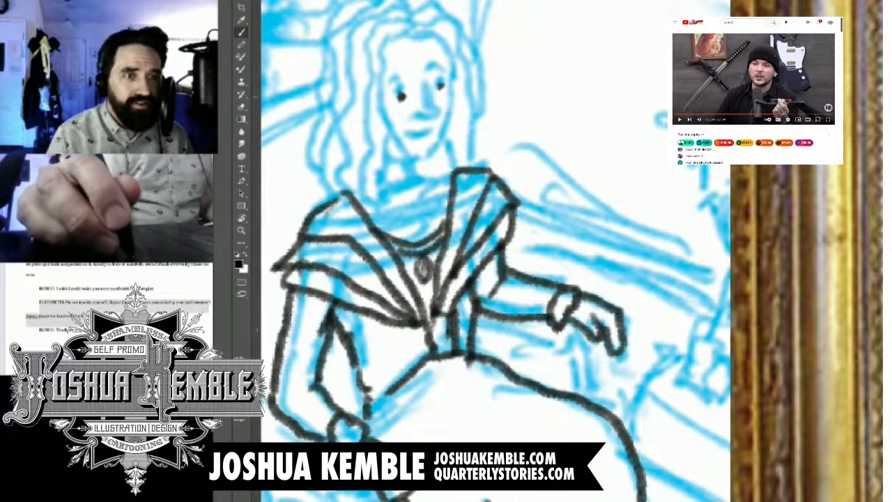
left_click_drag(387, 89, 419, 84)
mouse_move(432, 77)
left_mouse_down()
mouse_move(451, 69)
mouse_move(436, 83)
mouse_move(442, 110)
mouse_move(421, 112)
mouse_move(423, 128)
mouse_move(437, 125)
left_mouse_up()
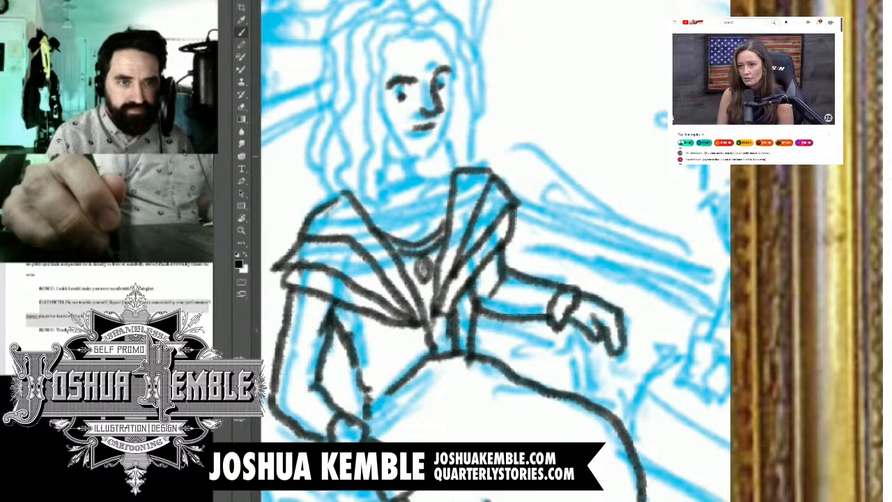
mouse_move(438, 36)
left_mouse_down()
mouse_move(455, 74)
mouse_move(442, 140)
mouse_move(430, 154)
mouse_move(401, 150)
left_mouse_up()
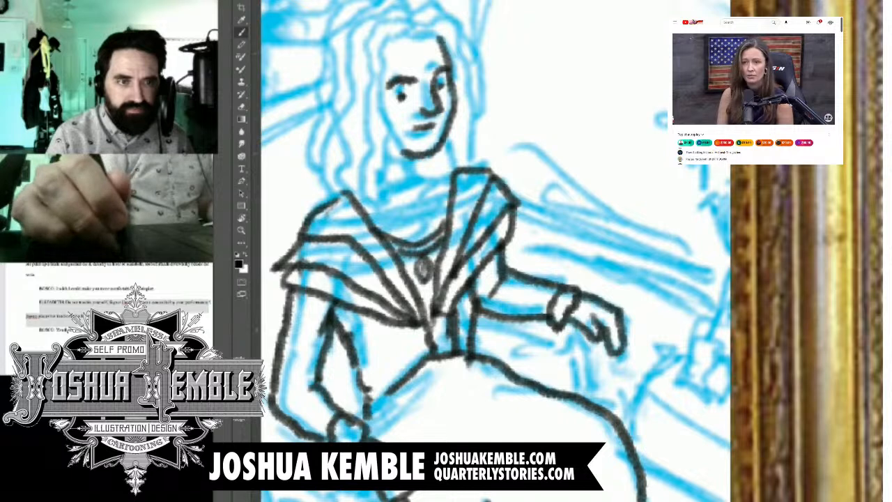
mouse_move(418, 28)
left_mouse_down()
mouse_move(380, 43)
mouse_move(383, 200)
left_mouse_up()
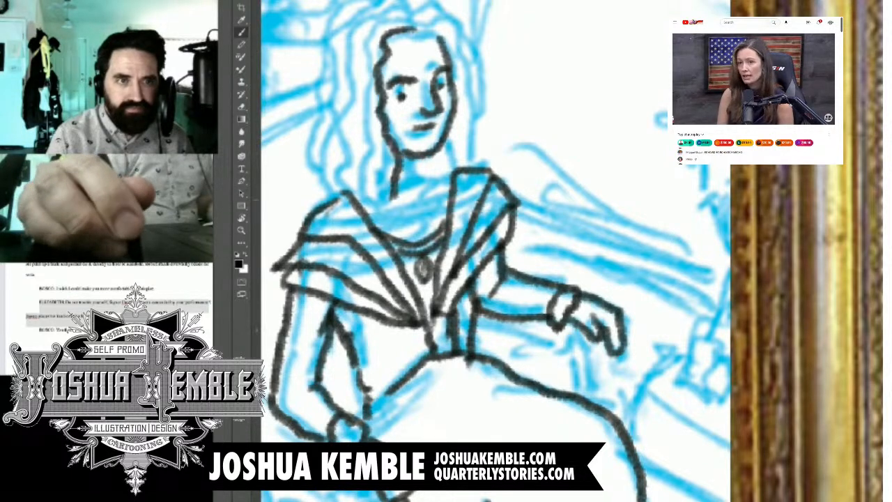
Step: Ink the long wavy locks of hair falling from the woman's crown to her shoulder on the viewer's left
left_click_drag(383, 161, 366, 233)
left_click_drag(358, 38, 370, 165)
mouse_move(414, 26)
left_mouse_down()
mouse_move(356, 41)
mouse_move(347, 33)
mouse_move(338, 131)
mouse_move(347, 203)
left_mouse_up()
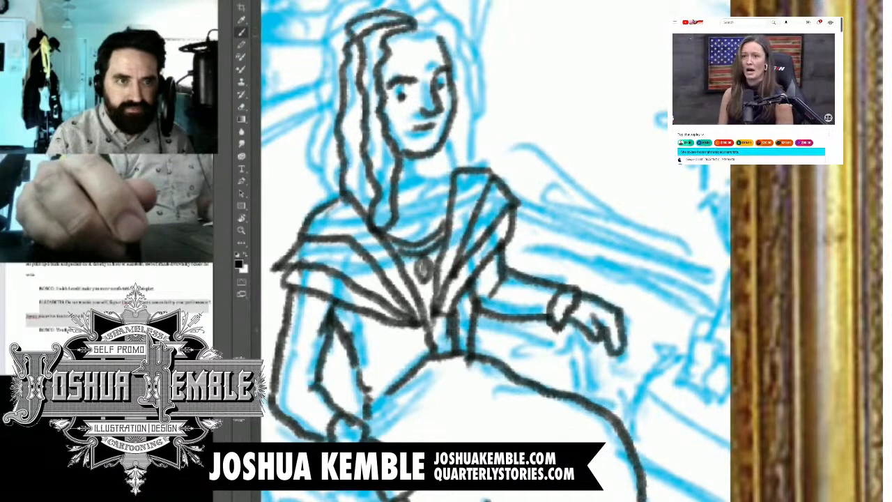
left_click_drag(315, 133, 319, 206)
left_click_drag(333, 20, 311, 141)
mouse_move(399, 3)
left_mouse_down()
mouse_move(327, 25)
mouse_move(380, 10)
mouse_move(299, 59)
mouse_move(292, 166)
mouse_move(315, 202)
left_mouse_up()
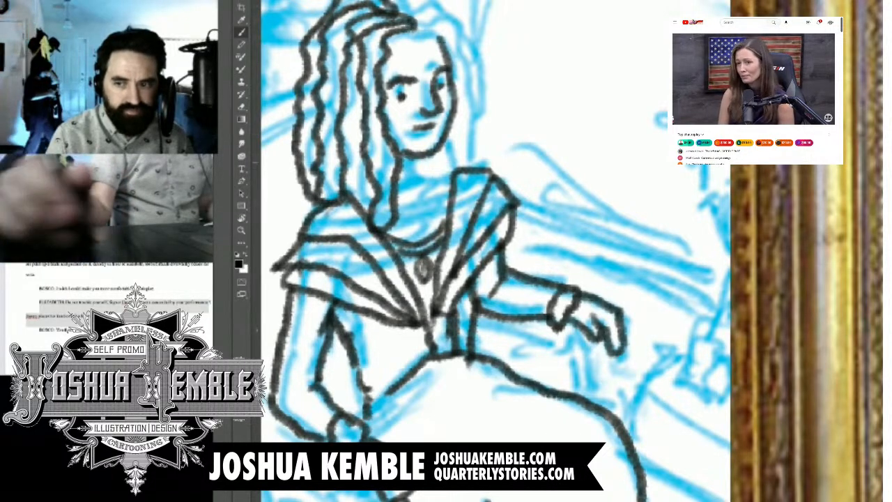
Step: Ink the woman's neck and neckline, and finish the wavy hair over her crown and down the far side of her face
mouse_move(415, 158)
left_mouse_down()
mouse_move(416, 185)
mouse_move(450, 183)
left_mouse_up()
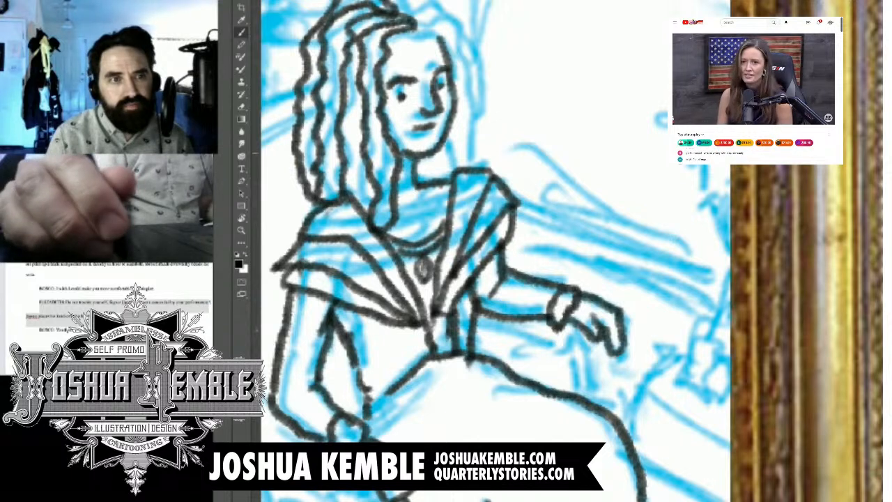
left_click_drag(427, 154, 438, 179)
left_click_drag(450, 136, 464, 167)
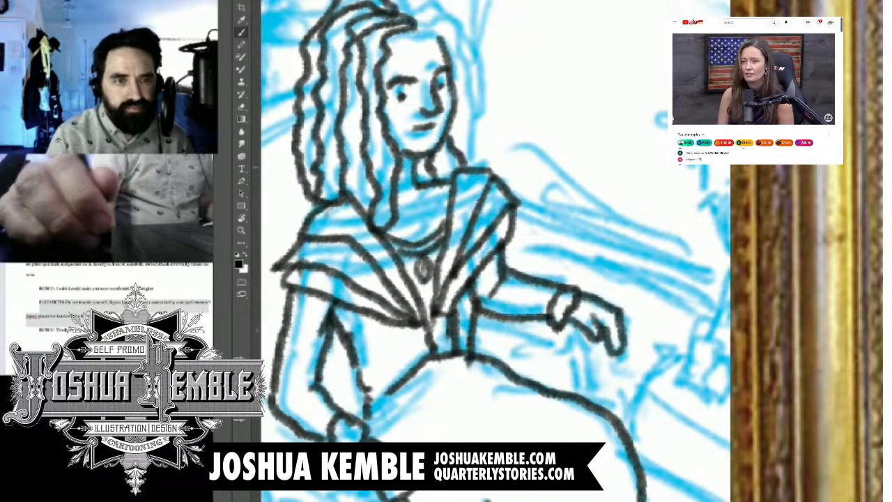
mouse_move(412, 15)
left_mouse_down()
mouse_move(467, 88)
mouse_move(465, 167)
mouse_move(439, 11)
left_mouse_up()
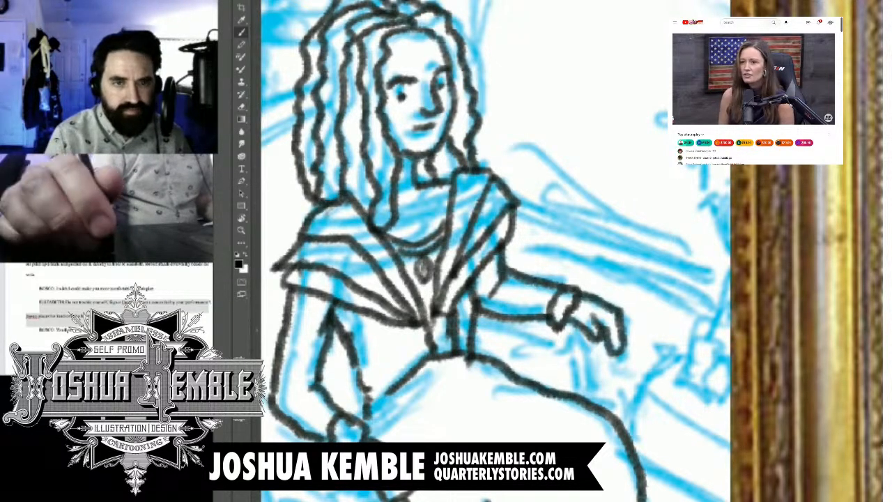
Step: Erase the woman's thick, flat eyebrow on the viewer's left and redraw it as a thinner, raised arch
left_click_drag(460, 355, 456, 149)
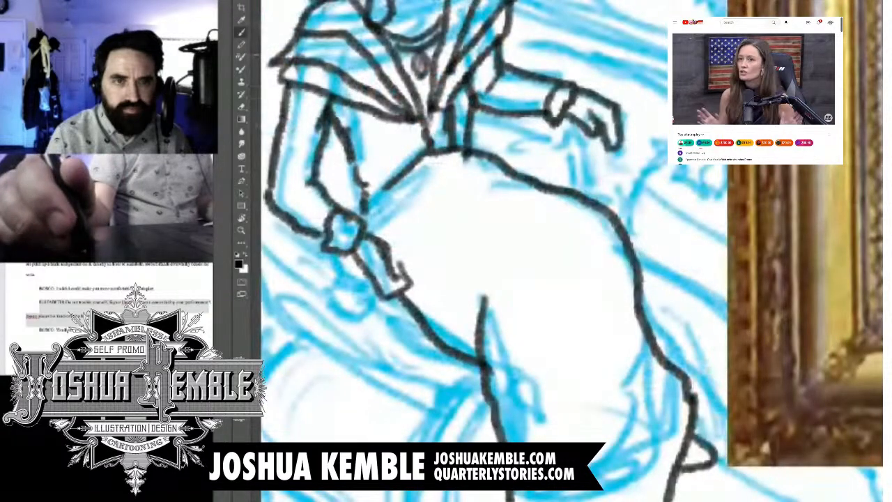
key("ctrl+minus")
key("ctrl+minus")
key("ctrl+minus")
key("ctrl+minus")
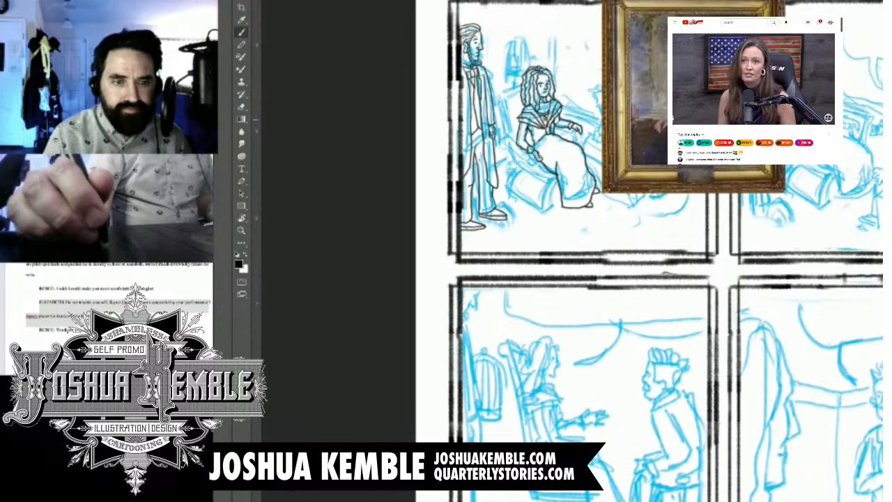
left_click_drag(544, 104, 443, 185)
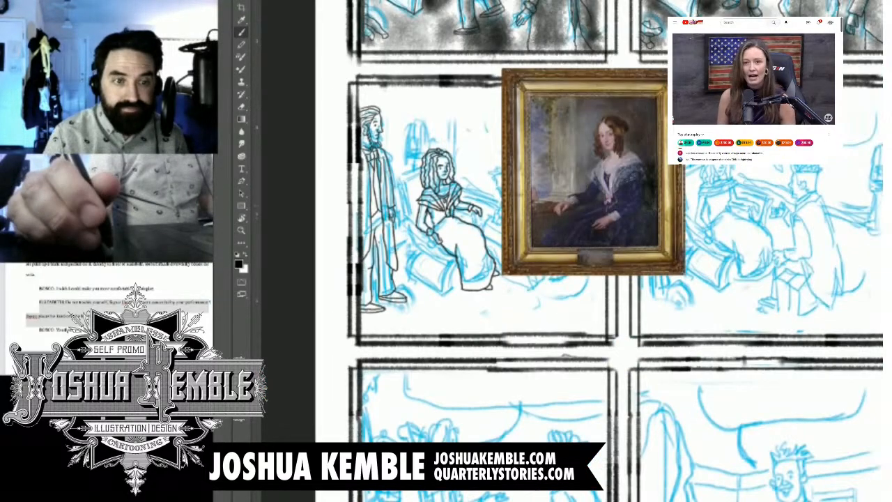
left_click_drag(429, 150, 495, 203)
left_click_drag(461, 228, 455, 241)
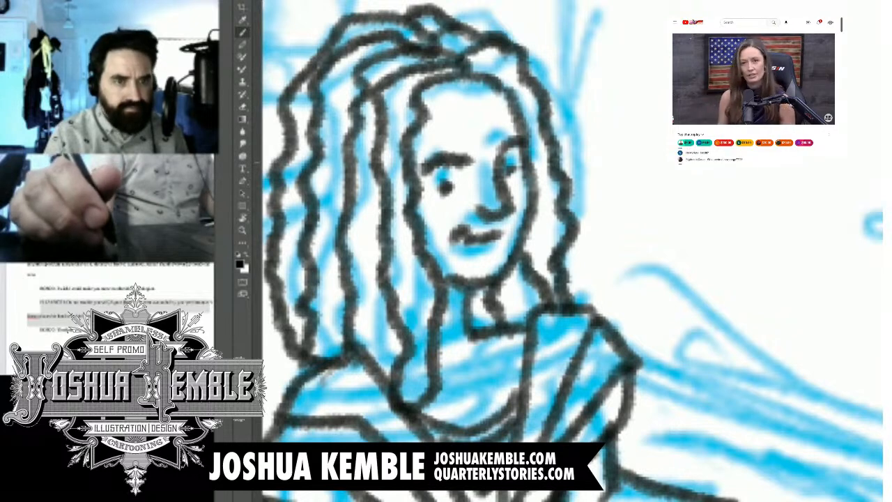
key("e")
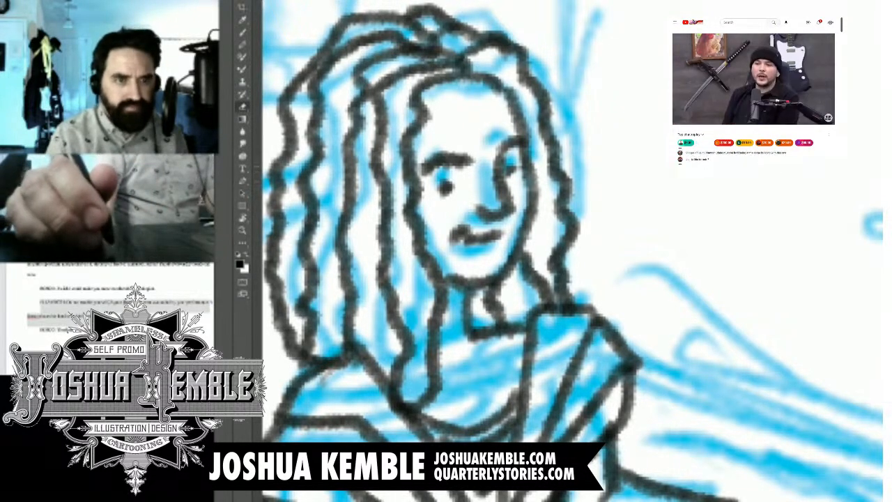
key("b")
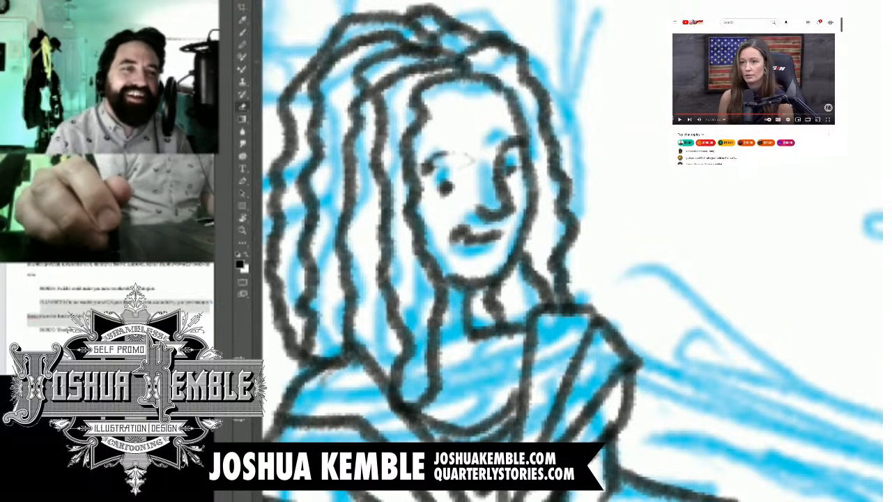
left_click_drag(460, 159, 427, 168)
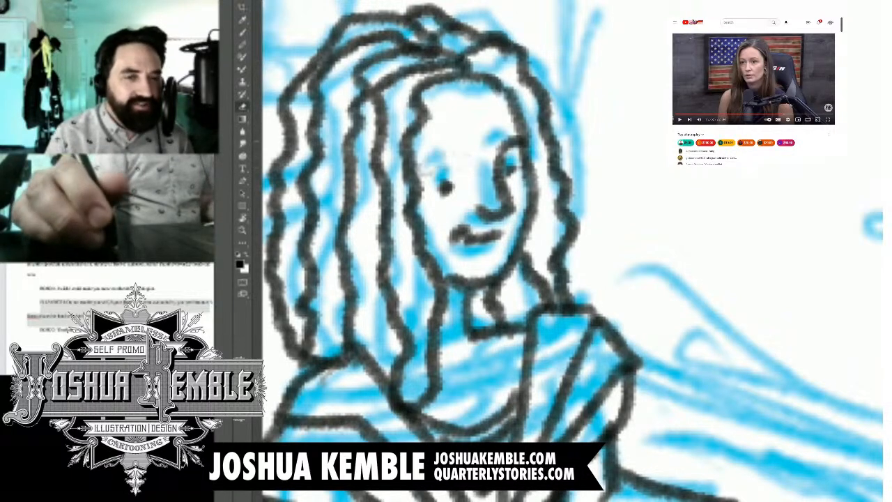
key("b")
left_click_drag(430, 168, 461, 152)
key("ctrl+z")
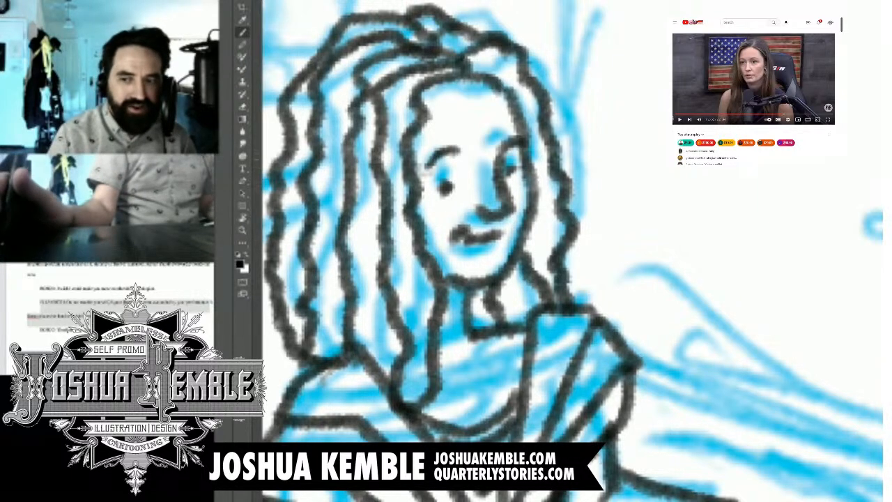
key("ctrl+0")
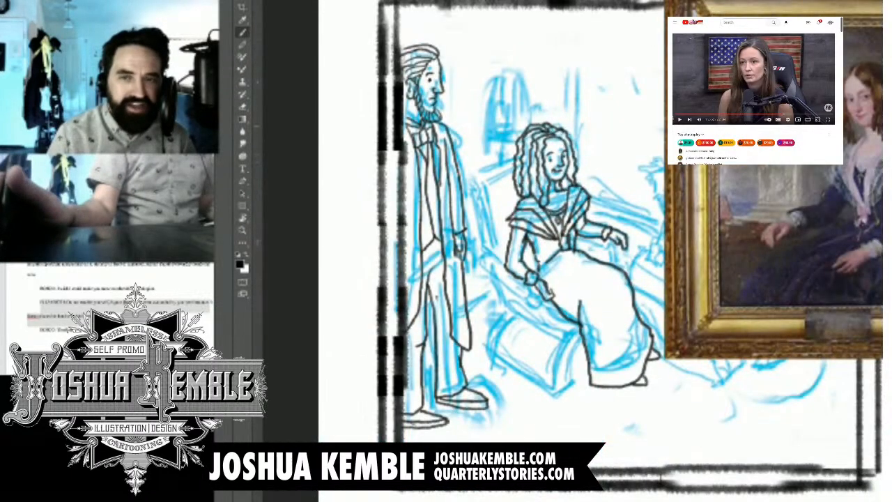
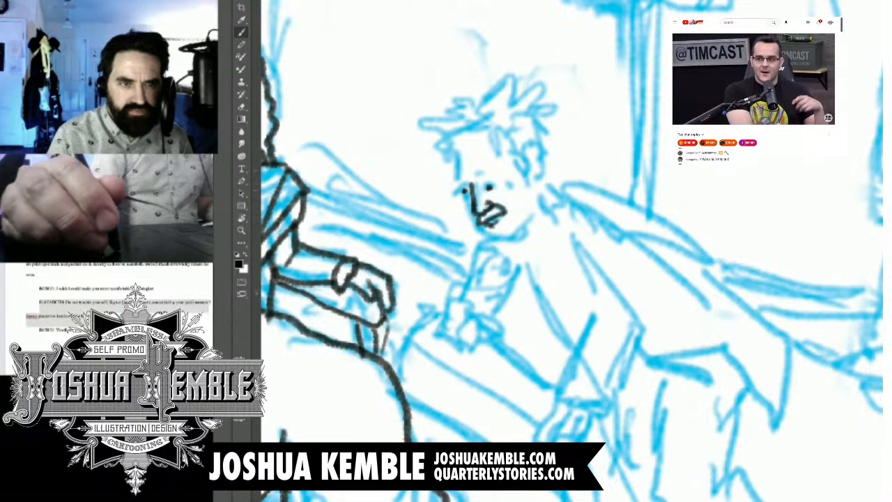
Step: Ink the crouching man's eyebrows, spiky hair, sideburn and ear over the blue sketch
mouse_move(468, 181)
left_mouse_down()
mouse_move(457, 190)
mouse_move(494, 174)
left_mouse_up()
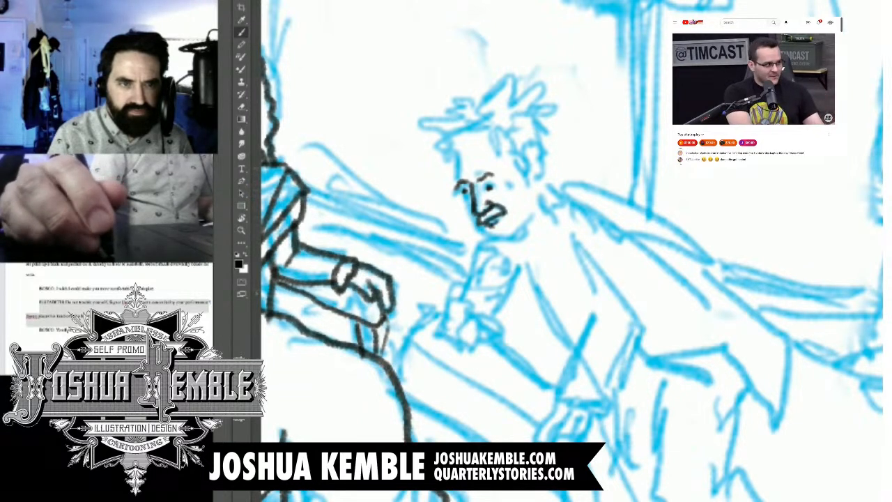
mouse_move(424, 149)
left_mouse_down()
mouse_move(456, 145)
mouse_move(459, 116)
mouse_move(503, 93)
mouse_move(539, 93)
mouse_move(539, 114)
left_mouse_up()
mouse_move(460, 136)
left_mouse_down()
mouse_move(474, 146)
mouse_move(498, 130)
mouse_move(509, 135)
mouse_move(533, 110)
left_mouse_up()
left_click_drag(507, 142, 530, 181)
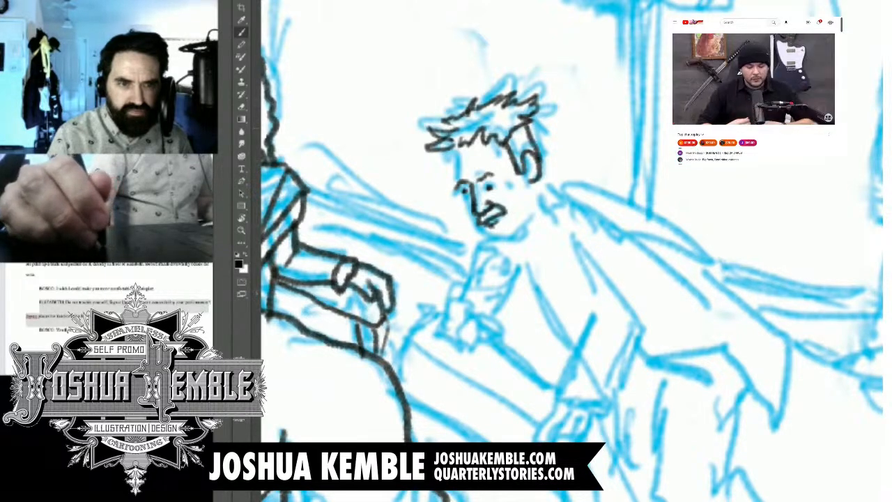
Step: Outline the crouching man's face from forehead around the jaw, and add the short neck lines behind it
mouse_move(452, 147)
left_mouse_down()
mouse_move(460, 199)
mouse_move(486, 240)
mouse_move(513, 241)
mouse_move(523, 227)
left_mouse_up()
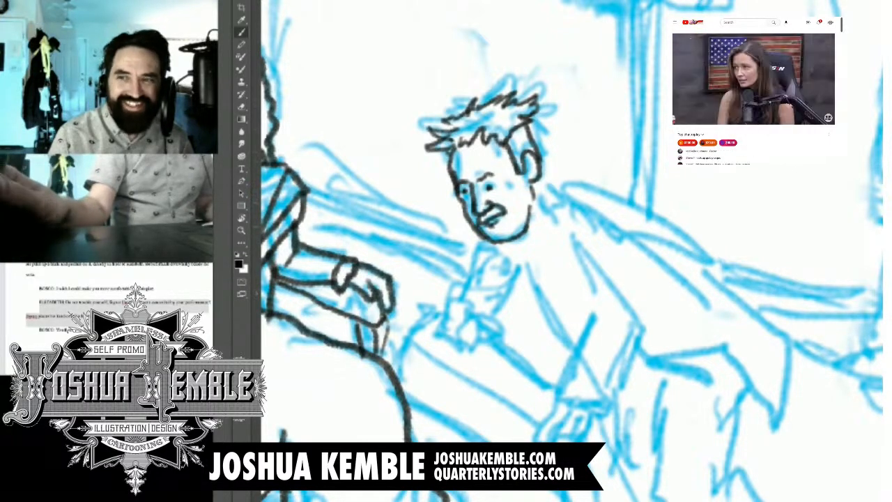
left_click_drag(535, 189, 539, 209)
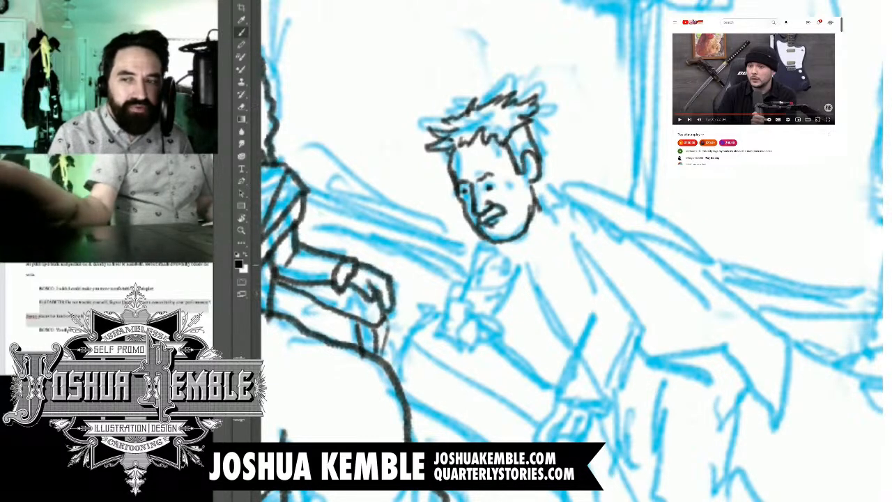
left_click_drag(537, 278, 571, 227)
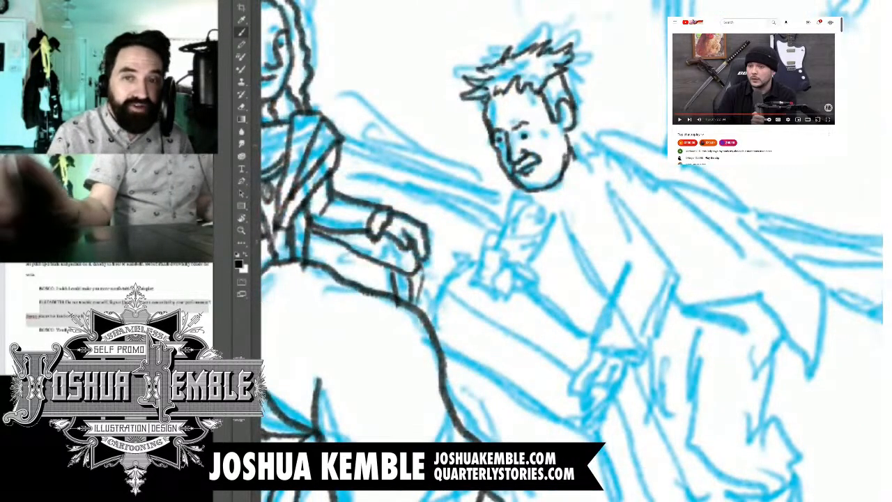
left_click_drag(571, 261, 589, 227)
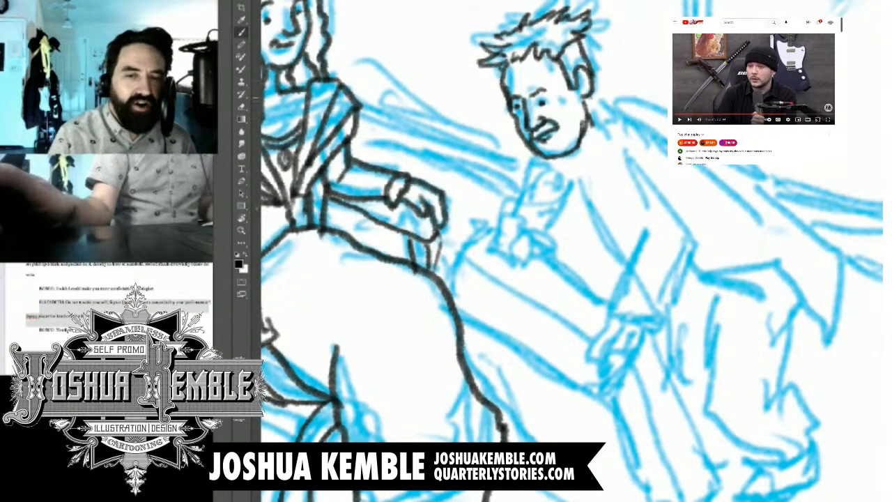
left_click_drag(589, 97, 603, 124)
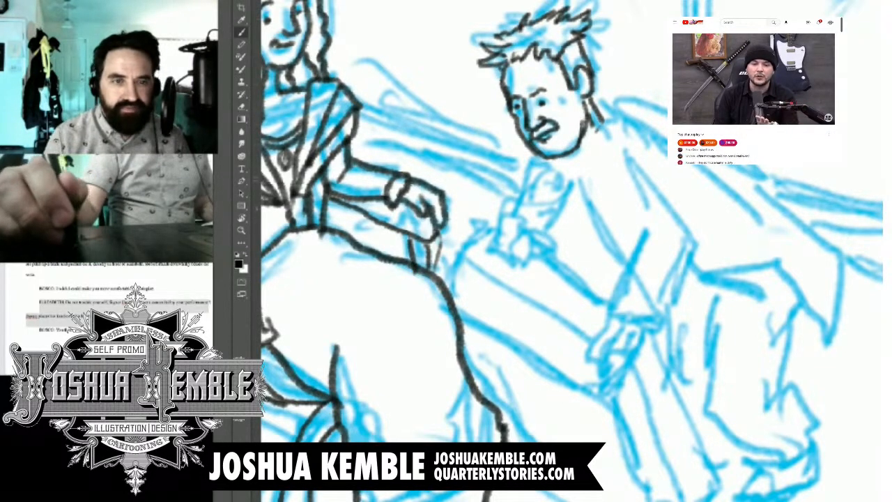
Step: Review the whole comic page and the sketched body of the crouching man
left_click_drag(557, 279, 573, 228)
key("ctrl+0")
key("ctrl+minus")
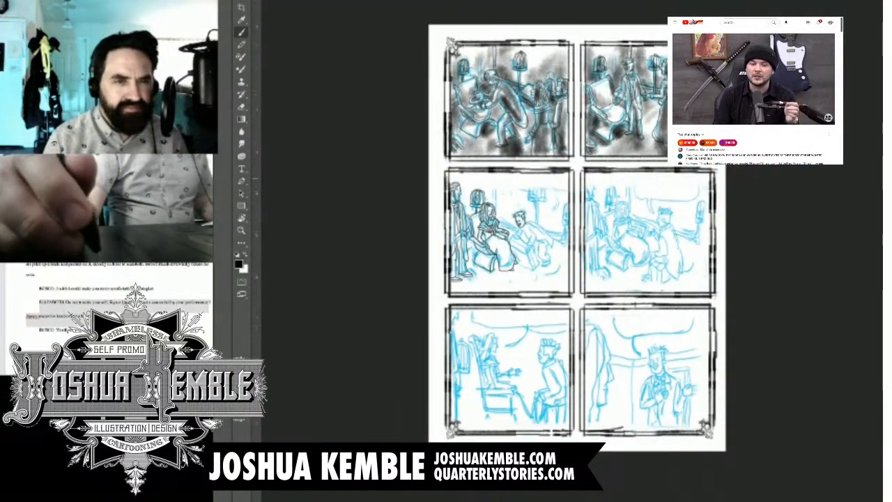
key("ctrl+plus")
key("ctrl+plus")
key("ctrl+plus")
key("ctrl+plus")
key("ctrl+plus")
left_click_drag(529, 264, 559, 299)
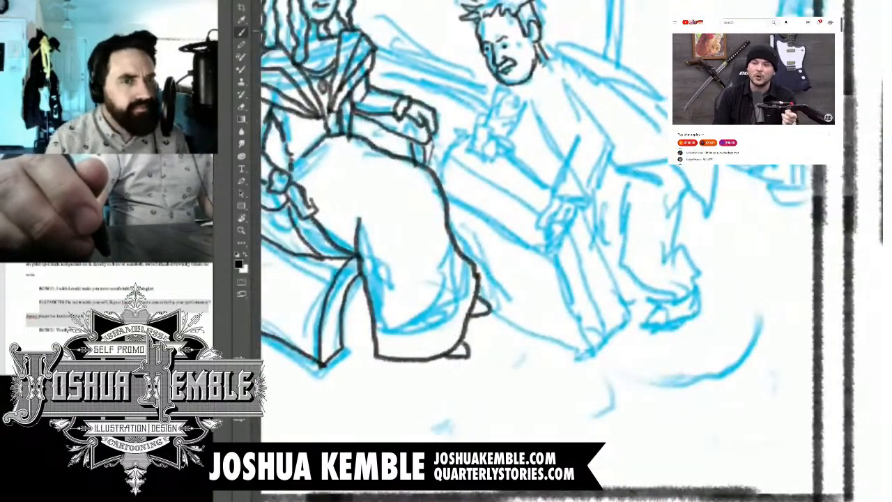
key("ctrl+plus")
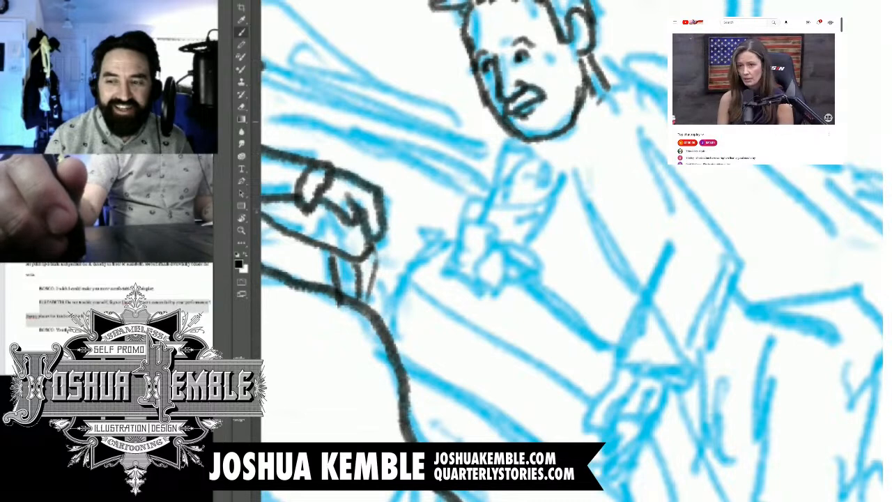
left_click_drag(572, 158, 549, 57)
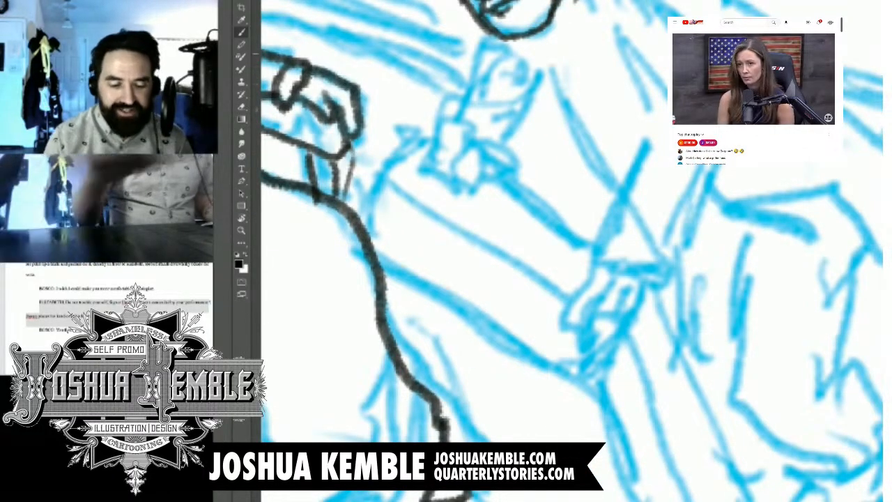
key("ctrl+minus")
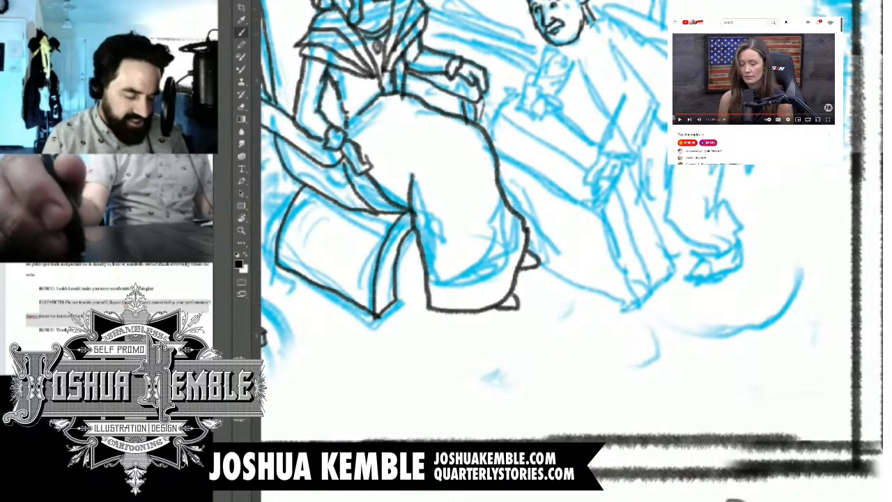
Step: Ink the crouching man's shirt collar, with its folded wing beside the neck and the small point under the chin
key("ctrl+plus")
key("e")
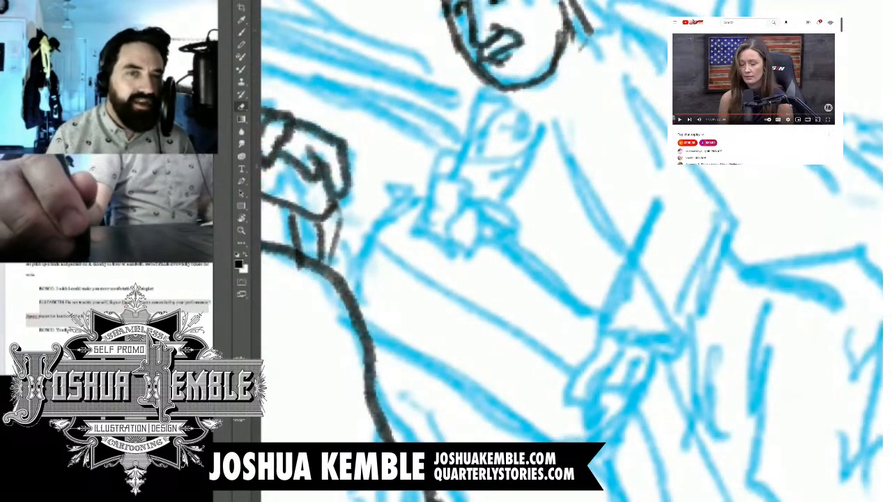
key("b")
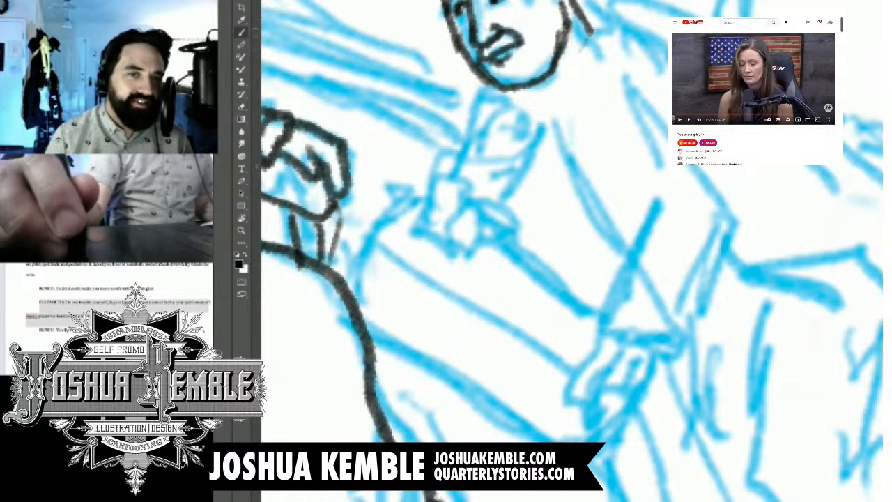
left_click_drag(592, 24, 561, 85)
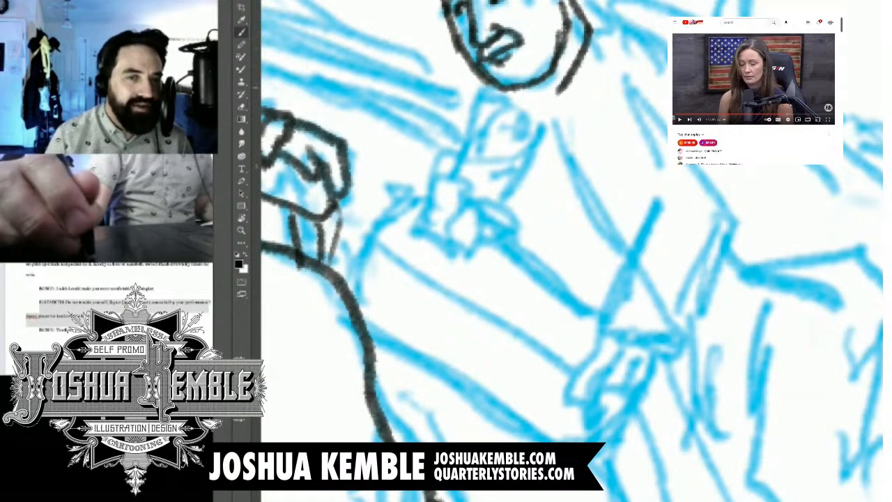
left_click_drag(554, 93, 573, 112)
left_click_drag(599, 24, 576, 111)
mouse_move(539, 85)
left_mouse_down()
mouse_move(565, 101)
mouse_move(543, 108)
left_mouse_up()
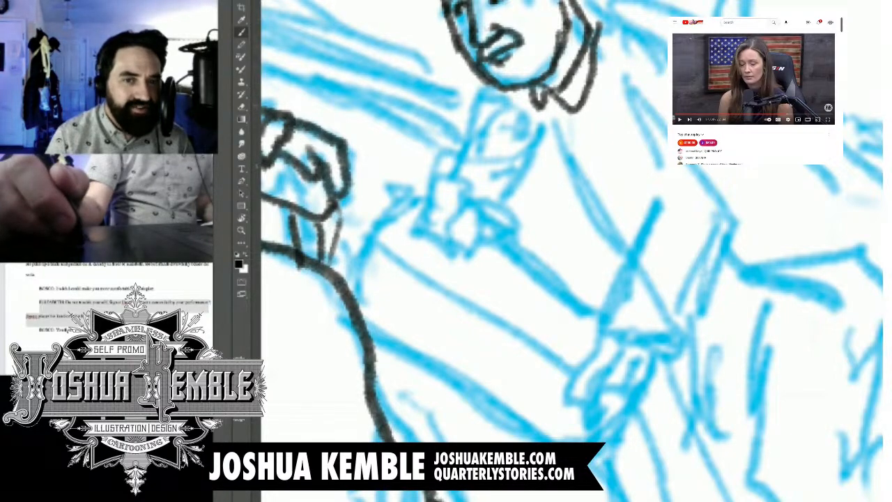
Step: Ink a bow tie at the crouching man's collar, just below his chin
key("ctrl+minus")
key("ctrl+minus")
key("ctrl+minus")
key("ctrl+minus")
left_click_drag(558, 153, 480, 370)
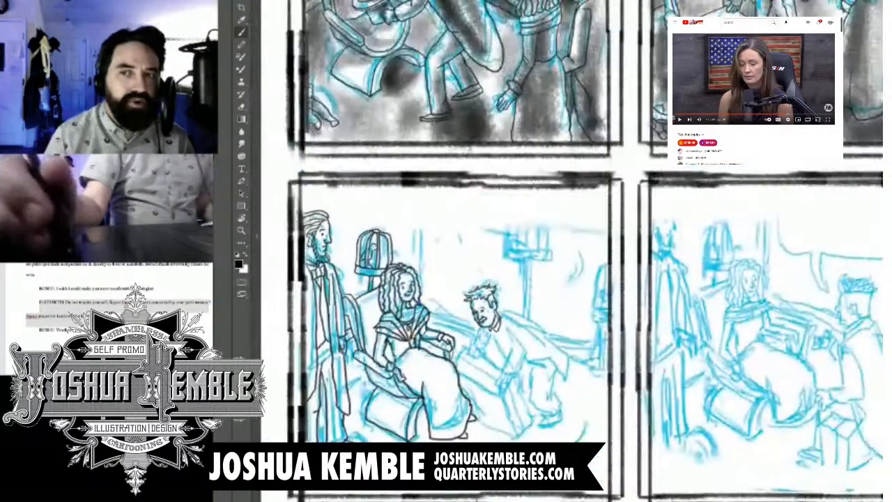
mouse_move(599, 167)
left_mouse_down()
mouse_move(412, 374)
mouse_move(435, 358)
mouse_move(459, 106)
left_mouse_up()
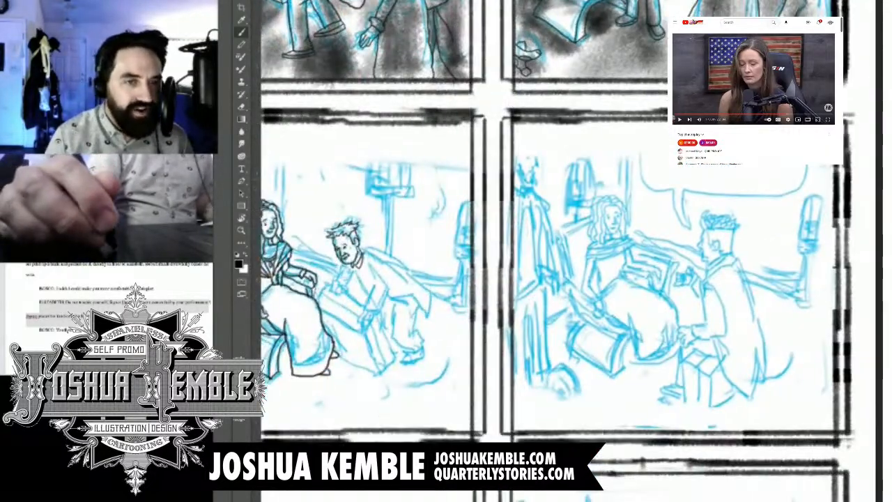
left_click_drag(432, 279, 488, 181)
scroll(390, 230, "up", 2)
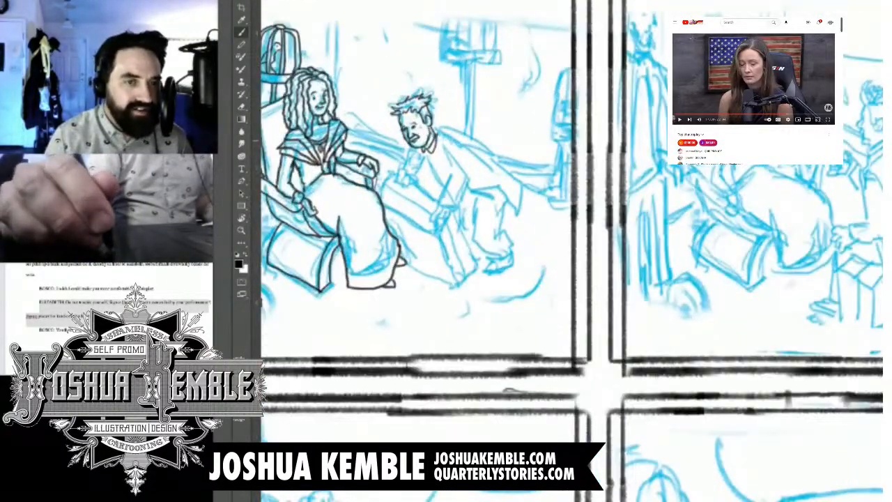
scroll(422, 150, "up", 3)
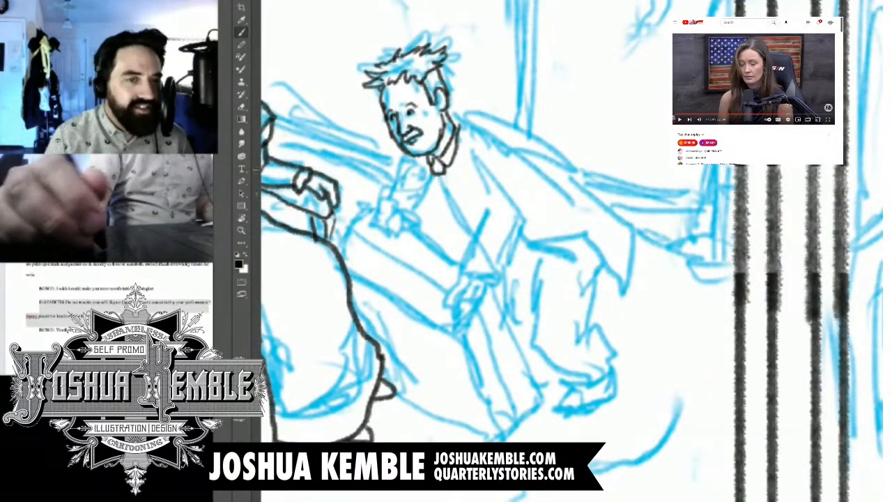
mouse_move(445, 173)
left_mouse_down()
mouse_move(460, 171)
mouse_move(422, 167)
mouse_move(434, 172)
mouse_move(438, 299)
left_mouse_up()
scroll(486, 169, "down", 5)
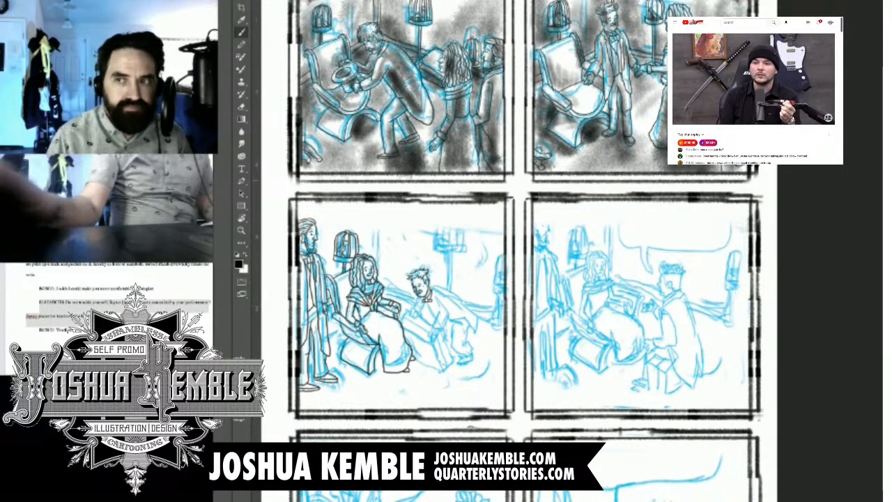
left_click(676, 120)
scroll(419, 299, "up", 10)
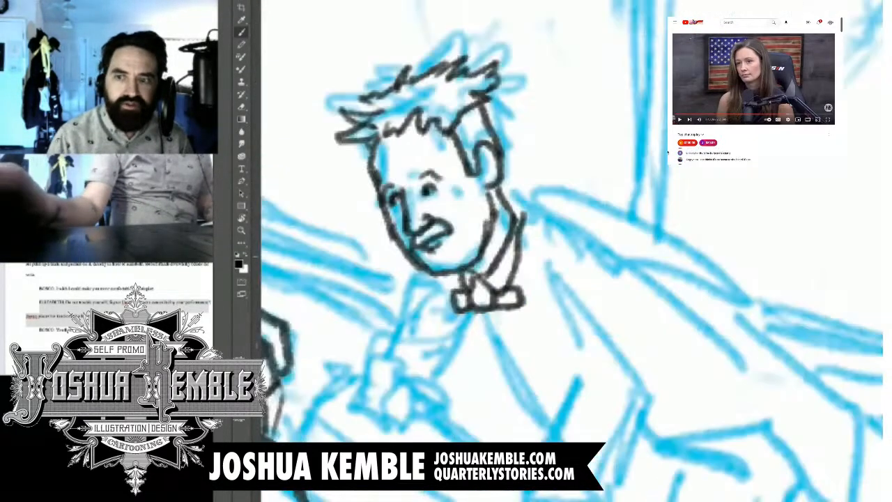
Step: Ink the crouching man's bent near arm, including the inner elbow fold, the wide forearm sleeve and the outer upper arm
left_click_drag(446, 328, 563, 123)
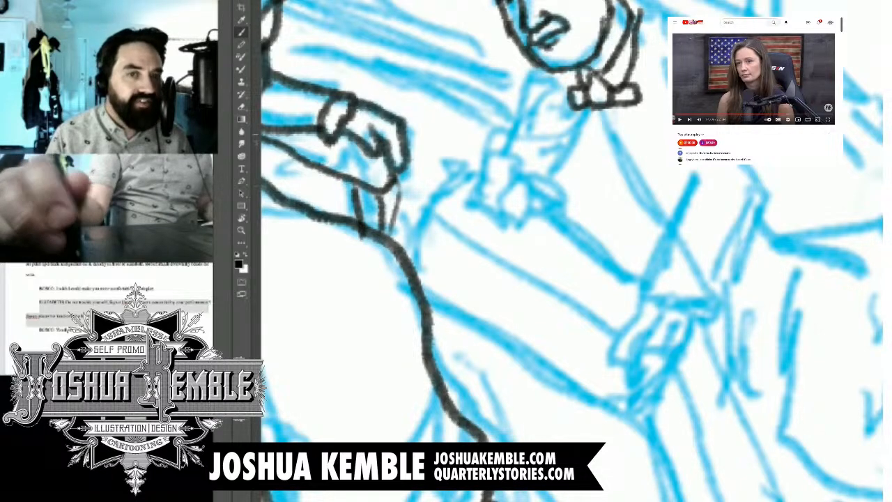
scroll(571, 251, "down", 4)
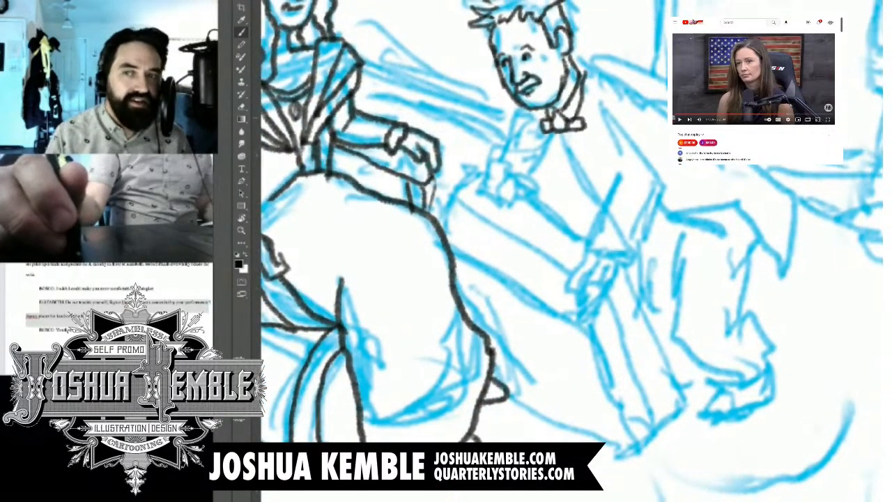
scroll(591, 104, "up", 2)
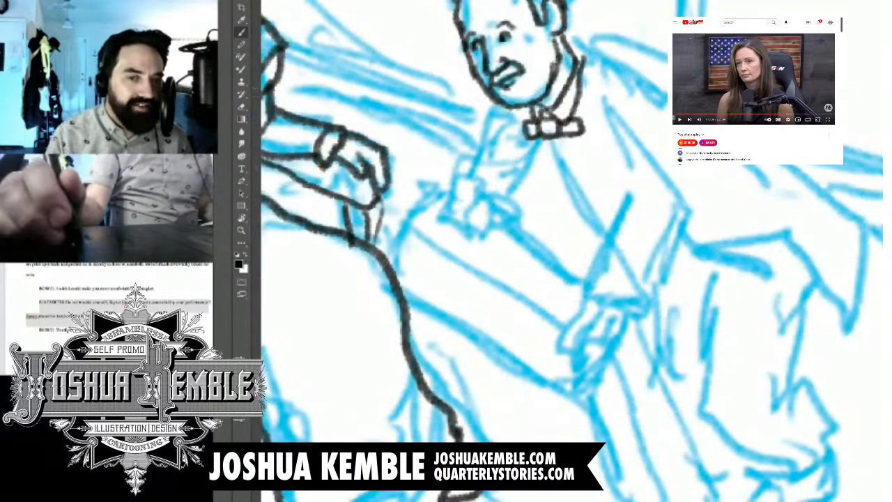
mouse_move(599, 98)
left_mouse_down()
mouse_move(650, 198)
mouse_move(694, 221)
left_mouse_up()
mouse_move(641, 196)
left_mouse_down()
mouse_move(640, 217)
mouse_move(677, 239)
mouse_move(591, 300)
mouse_move(659, 337)
left_mouse_up()
mouse_move(713, 243)
left_mouse_down()
mouse_move(659, 337)
mouse_move(729, 213)
left_mouse_up()
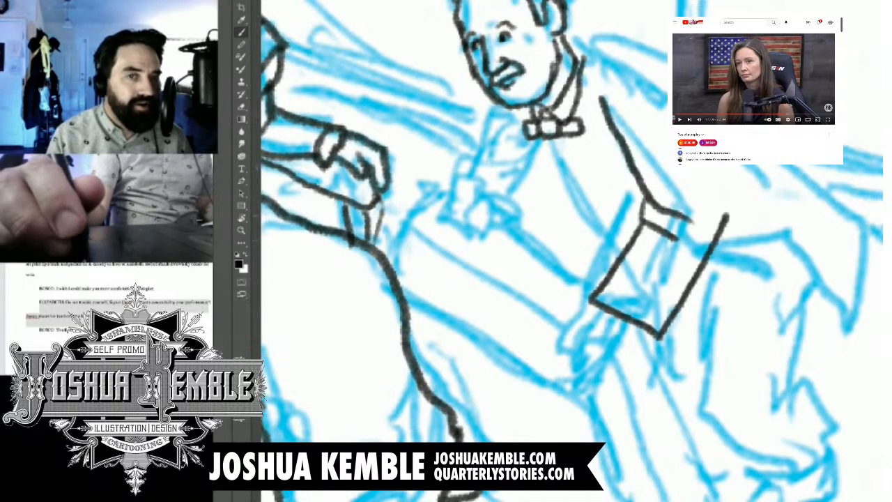
left_click_drag(698, 166, 728, 220)
left_click_drag(627, 73, 667, 100)
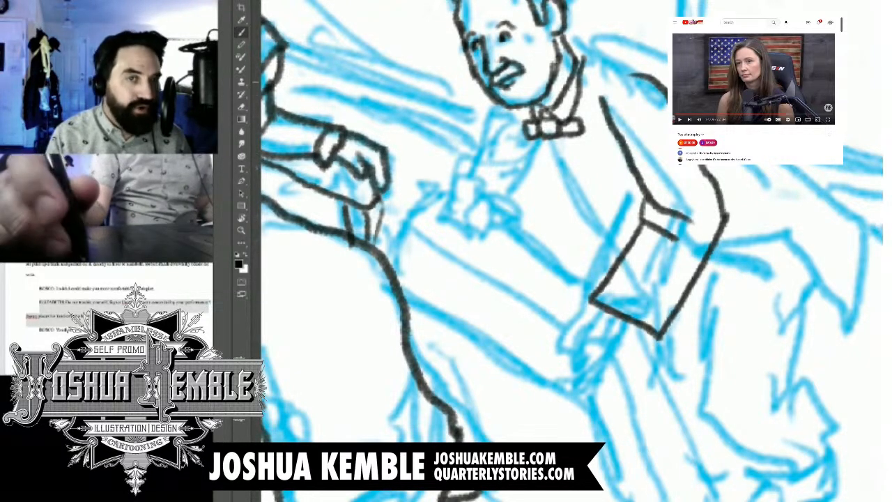
Step: Ink the crouching man's jacket lapels and shirt front, then outline his back and rounded hip
mouse_move(575, 50)
left_mouse_down()
mouse_move(587, 143)
mouse_move(622, 248)
mouse_move(583, 43)
mouse_move(607, 78)
mouse_move(597, 138)
mouse_move(625, 233)
left_mouse_up()
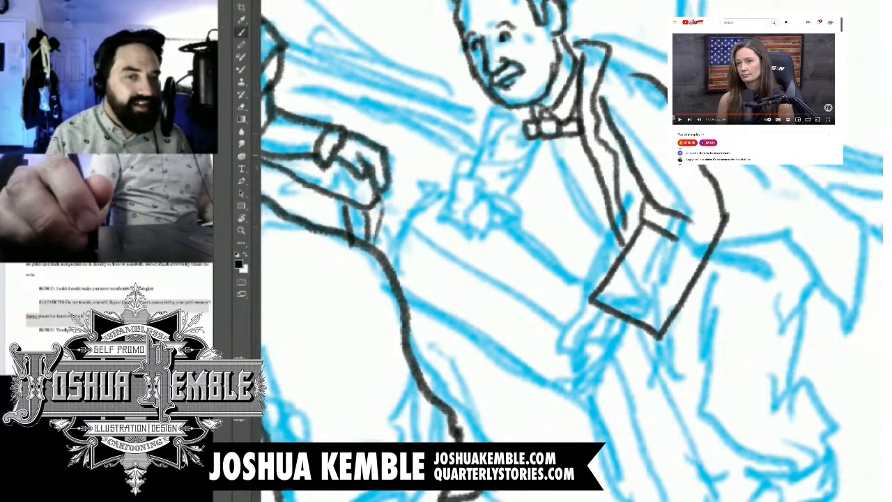
left_click_drag(541, 145, 620, 250)
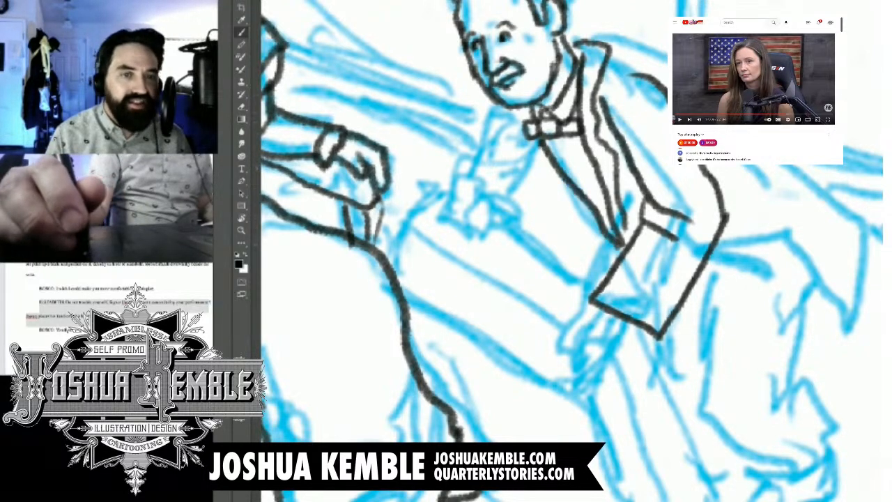
mouse_move(507, 110)
left_mouse_down()
mouse_move(518, 156)
mouse_move(617, 255)
left_mouse_up()
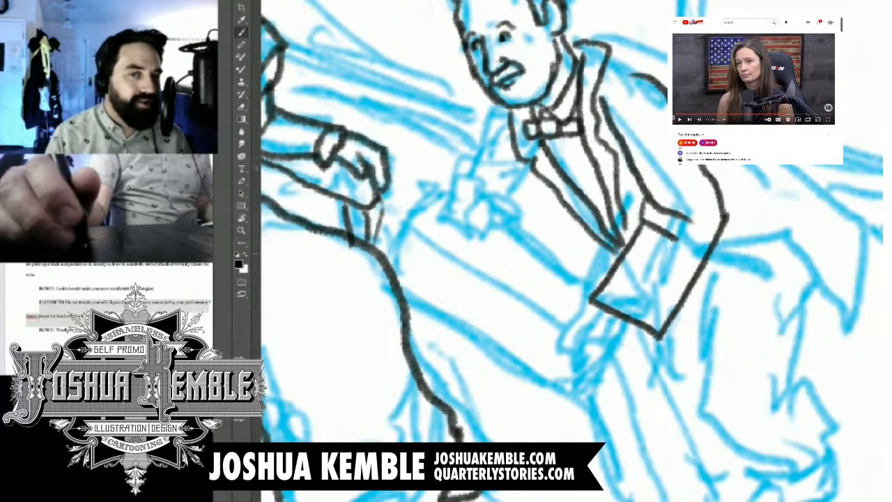
left_click_drag(581, 135, 590, 190)
left_click_drag(550, 141, 594, 202)
key("ctrl+z")
mouse_move(610, 49)
left_mouse_down()
mouse_move(668, 78)
mouse_move(764, 175)
left_mouse_up()
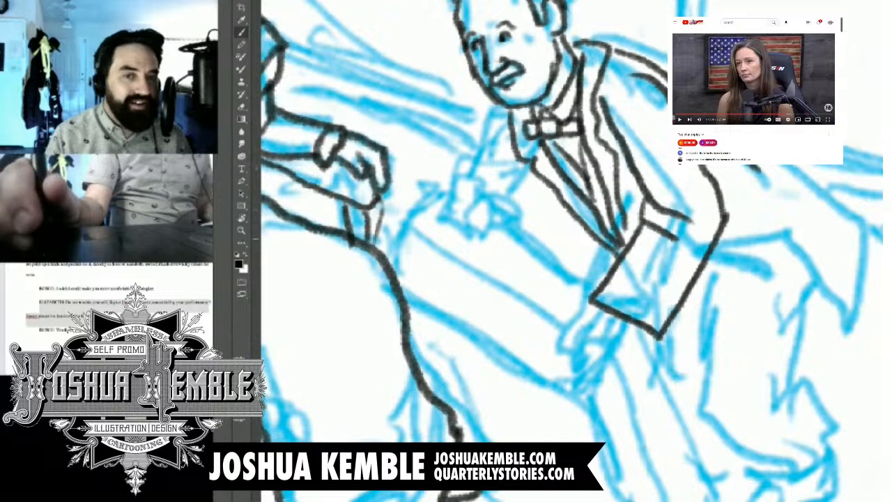
mouse_move(758, 217)
left_mouse_down()
mouse_move(760, 281)
mouse_move(814, 298)
mouse_move(841, 247)
mouse_move(765, 166)
left_mouse_up()
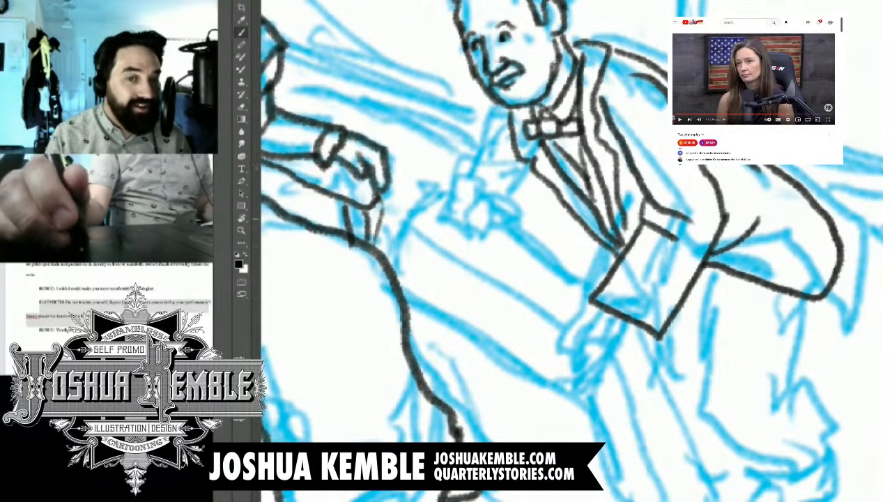
Step: Ink the crouching man's far arm reaching down from his shoulder and the curled fingers gripping the top of the slanted box
left_click_drag(487, 279, 588, 246)
left_click_drag(599, 73, 559, 138)
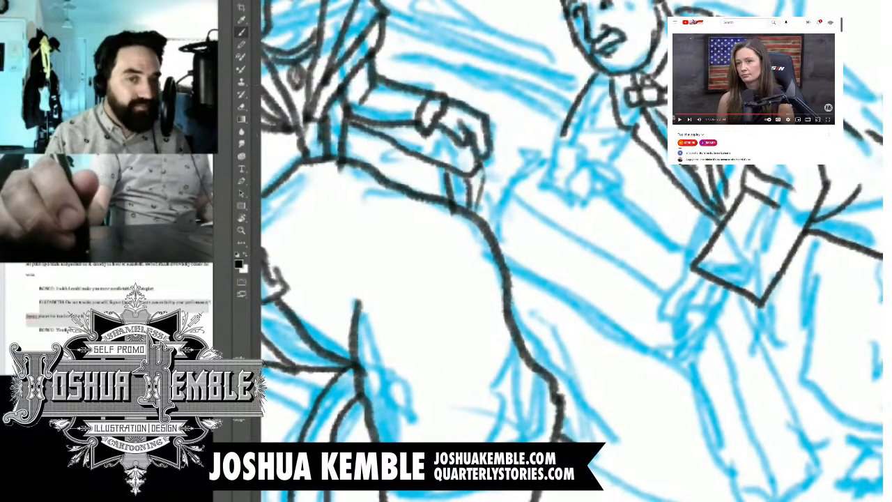
left_click_drag(629, 129, 609, 166)
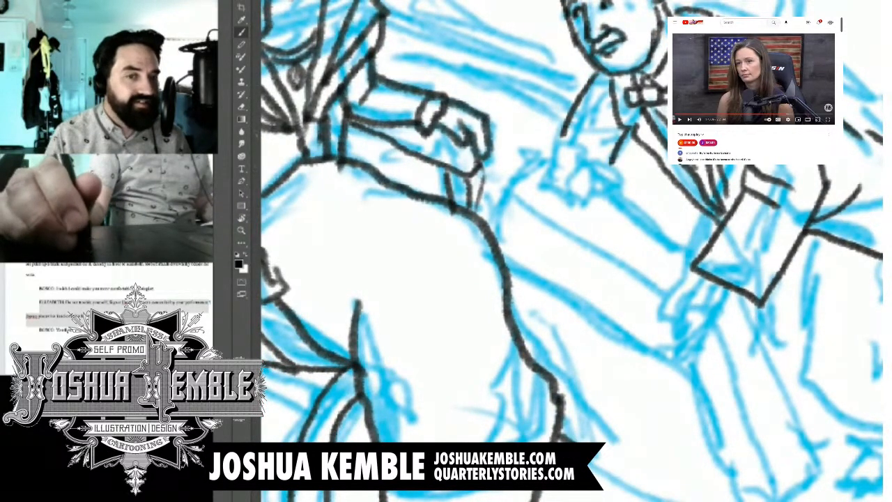
mouse_move(565, 146)
left_mouse_down()
mouse_move(576, 154)
mouse_move(551, 166)
mouse_move(591, 185)
mouse_move(595, 174)
left_mouse_up()
left_click_drag(577, 168, 599, 188)
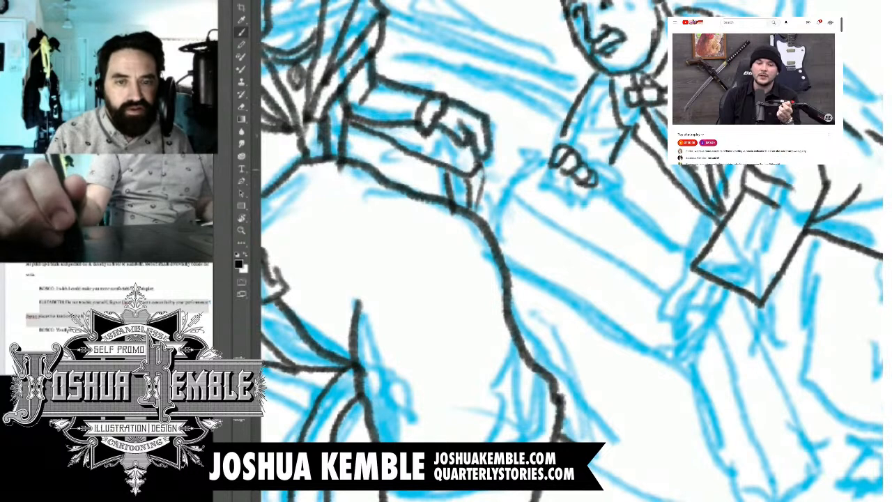
Step: Ink the crouching man's near hand below the wide sleeve cuff, with its bent fingers holding the side of the box
left_click_drag(571, 278, 536, 203)
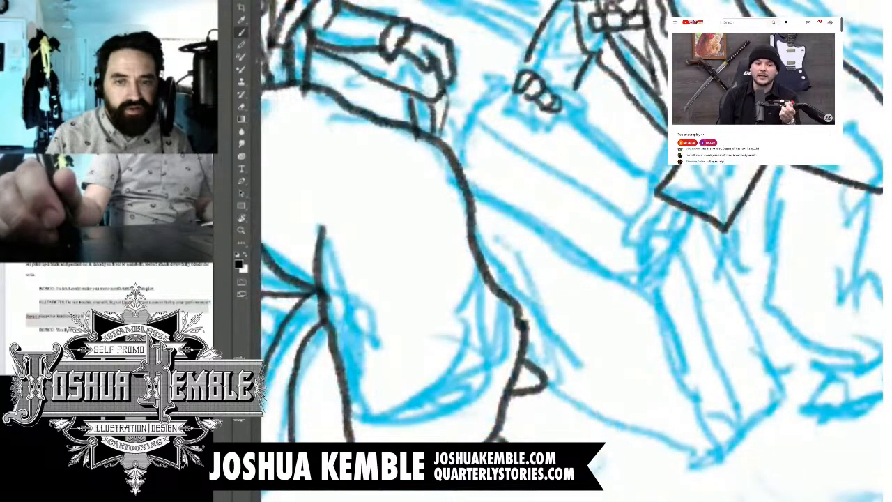
left_click_drag(660, 204, 620, 257)
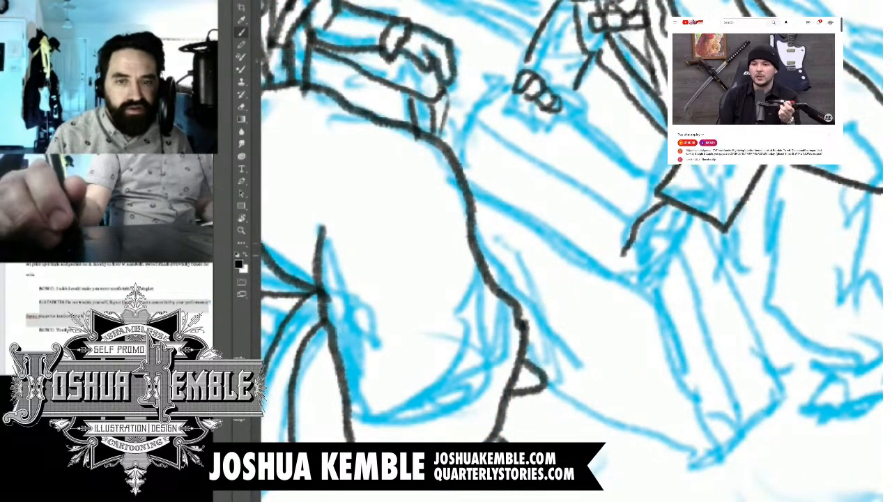
mouse_move(652, 227)
left_mouse_down()
mouse_move(622, 257)
mouse_move(648, 232)
left_mouse_up()
key("ctrl+z")
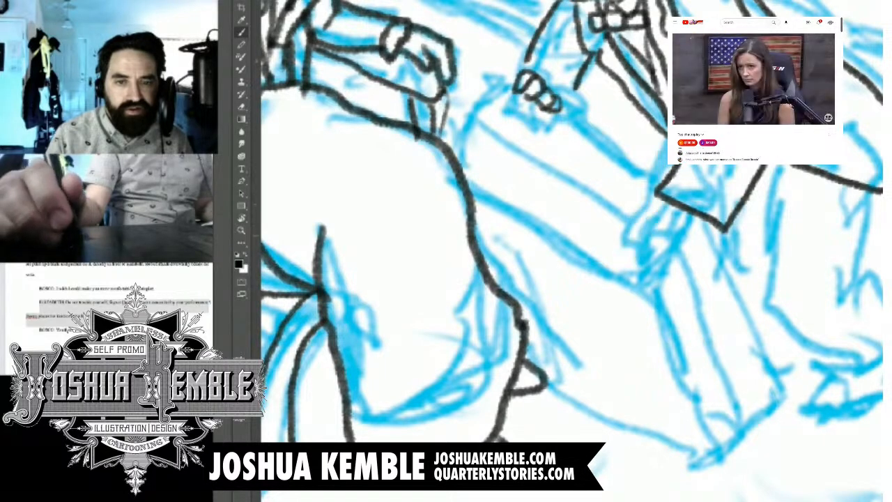
mouse_move(662, 199)
left_mouse_down()
mouse_move(636, 243)
mouse_move(659, 230)
mouse_move(651, 259)
left_mouse_up()
mouse_move(652, 259)
left_mouse_down()
mouse_move(632, 271)
mouse_move(663, 258)
mouse_move(672, 279)
mouse_move(697, 215)
mouse_move(715, 304)
left_mouse_up()
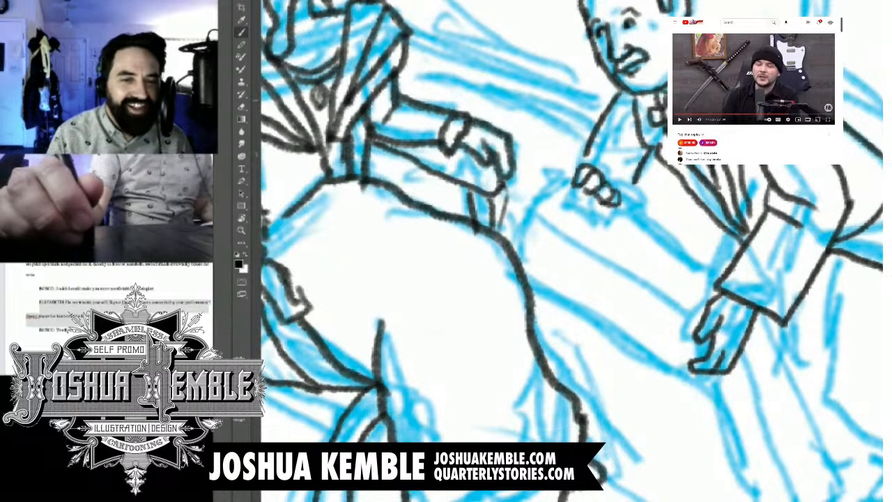
Step: Ink the upper section of the slanted box between the man's hands, with its top corner and long parallel edges
mouse_move(700, 312)
left_mouse_down()
mouse_move(523, 213)
mouse_move(542, 181)
mouse_move(563, 175)
mouse_move(740, 267)
left_mouse_up()
left_click_drag(539, 194, 578, 182)
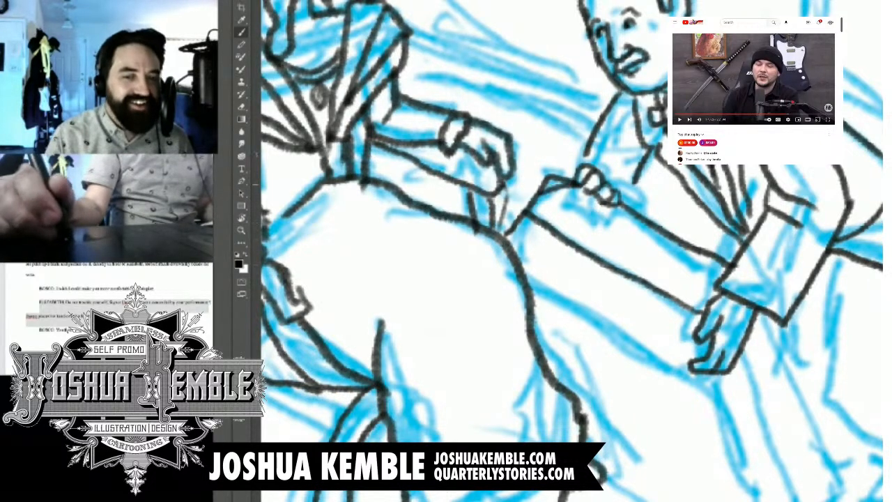
left_click_drag(516, 229, 521, 274)
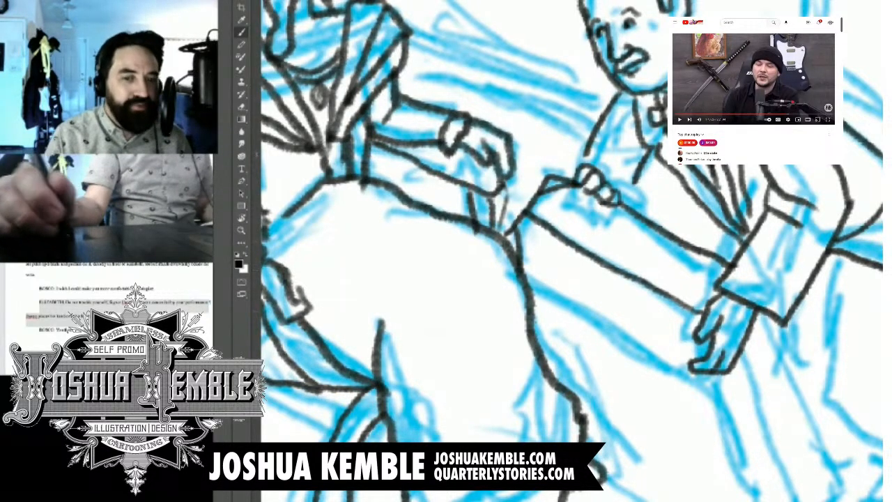
left_click_drag(671, 365, 720, 341)
mouse_move(527, 277)
left_mouse_down()
mouse_move(681, 372)
mouse_move(615, 187)
mouse_move(677, 220)
mouse_move(710, 278)
mouse_move(738, 377)
left_mouse_up()
Step: Ink the box's lower section, with an edge running down from the near hand and a long edge from the woman's skirt meeting it
mouse_move(687, 186)
left_mouse_down()
mouse_move(675, 209)
mouse_move(688, 232)
left_mouse_up()
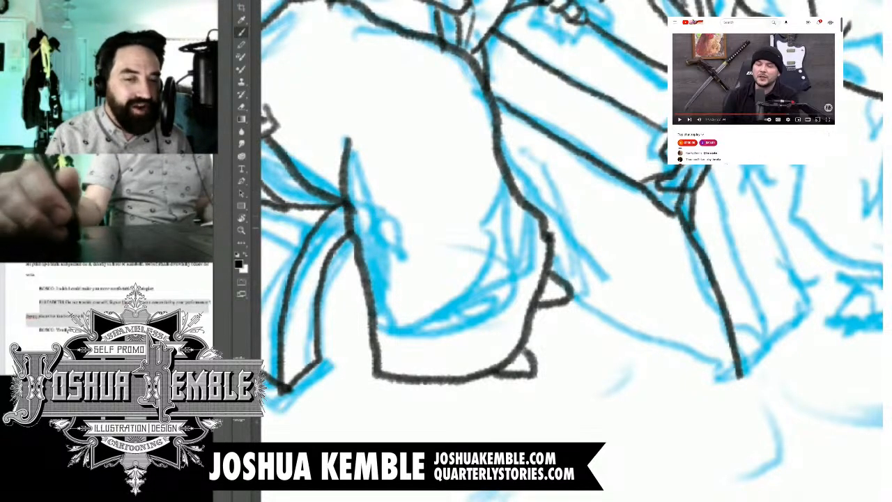
left_click_drag(640, 186, 663, 234)
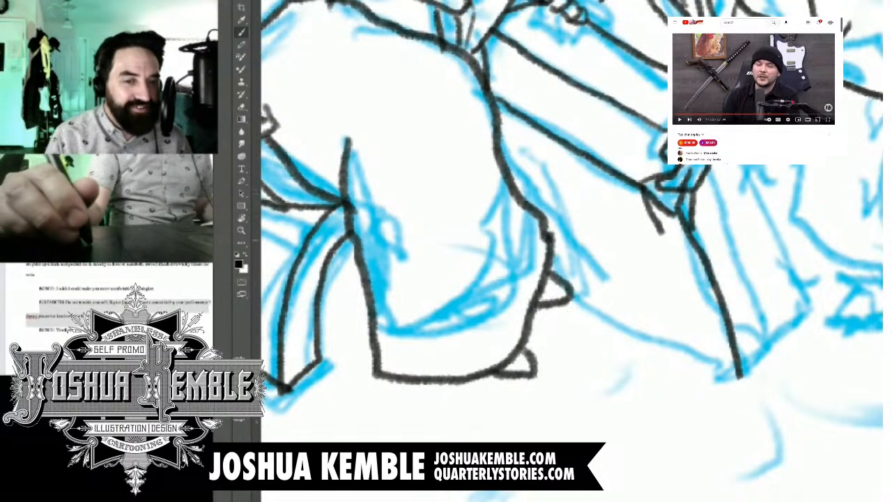
key("ctrl+z")
left_click_drag(554, 277, 635, 324)
key("ctrl+z")
left_click_drag(550, 266, 677, 329)
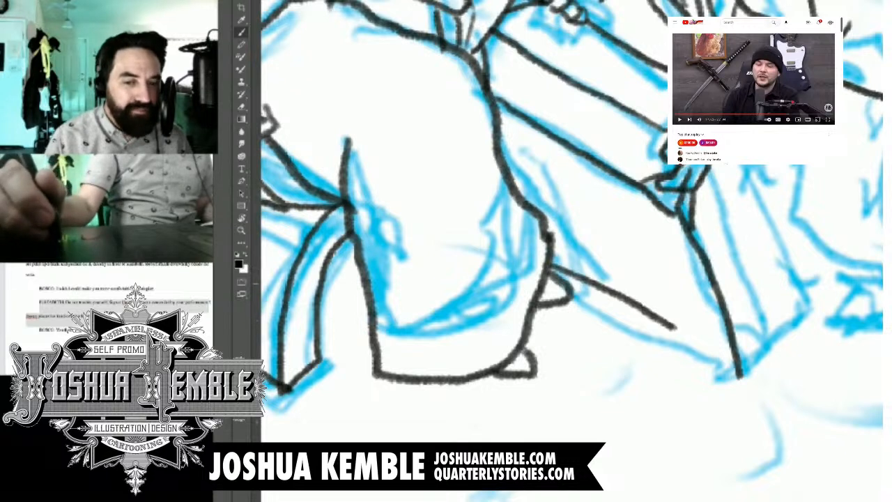
key("ctrl+z")
left_click_drag(552, 260, 742, 381)
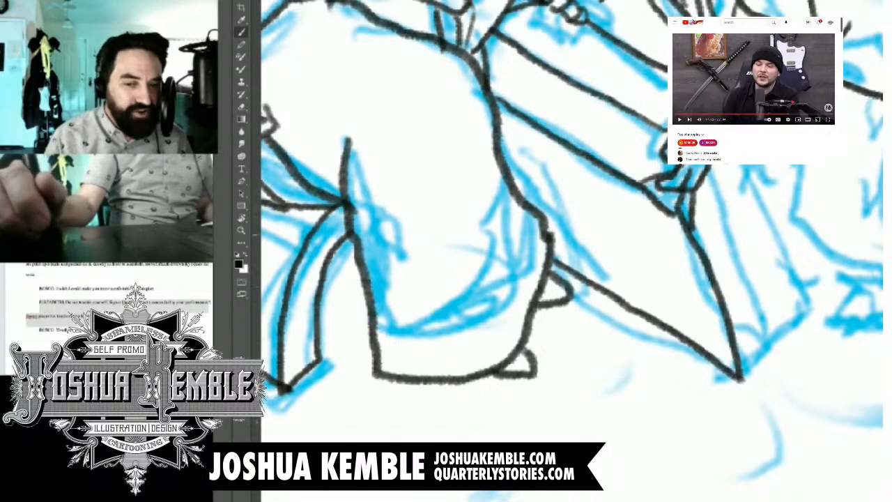
Step: Ink the box's narrow side and base, adding the two long side edges and the angled details at the bottom corners
left_click_drag(733, 339, 721, 364)
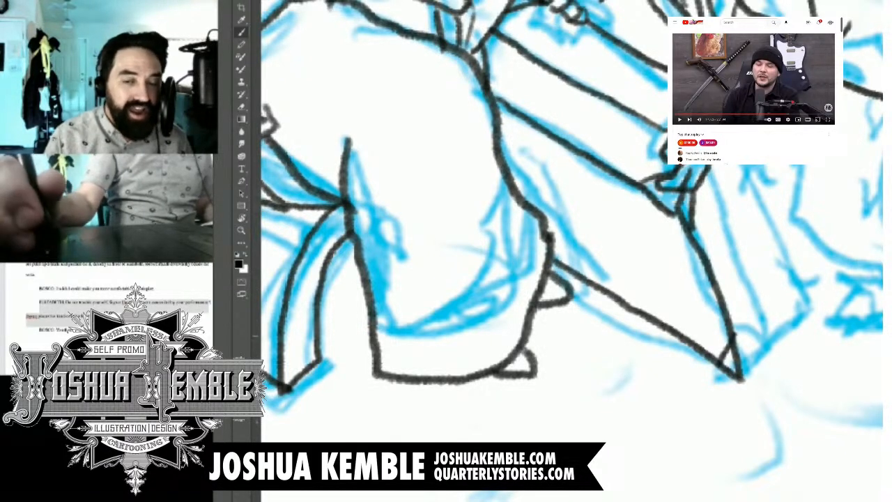
mouse_move(733, 333)
left_mouse_down()
mouse_move(739, 379)
mouse_move(780, 342)
left_mouse_up()
left_click_drag(705, 167, 786, 345)
mouse_move(743, 165)
left_mouse_down()
mouse_move(819, 316)
mouse_move(769, 344)
left_mouse_up()
left_click_drag(808, 278, 798, 330)
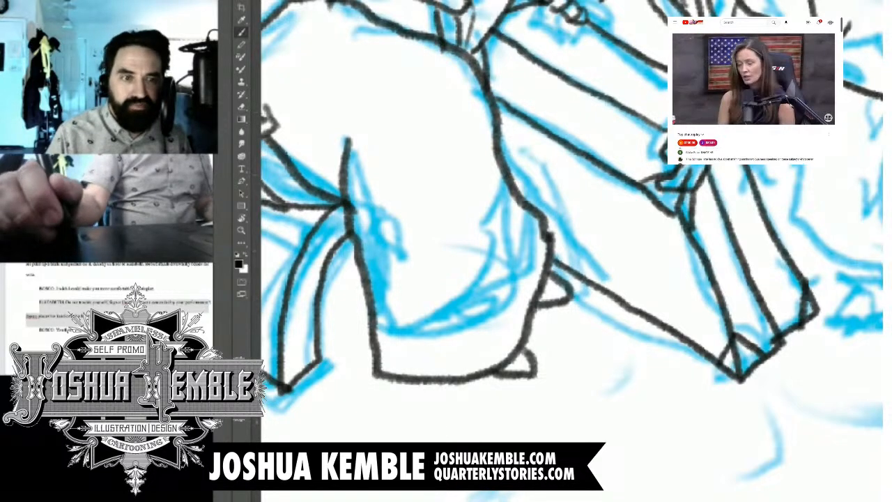
Step: Ink a vertical line of the post standing behind the crouching man's back
key("ctrl+minus")
key("ctrl+minus")
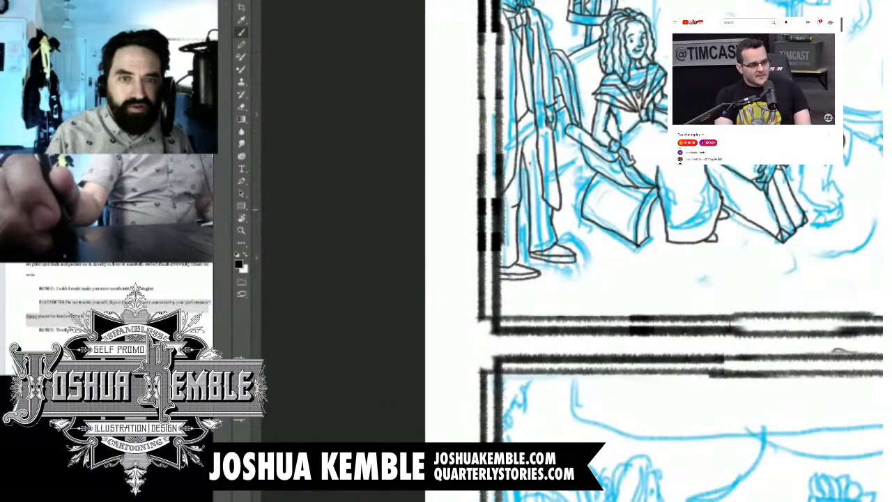
left_click_drag(636, 209, 472, 337)
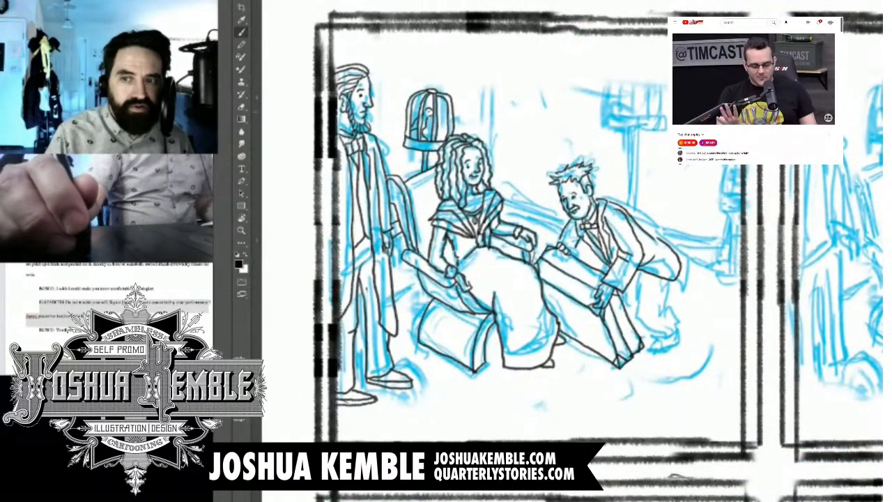
key("ctrl+plus")
mouse_move(667, 120)
left_mouse_down()
mouse_move(568, 117)
mouse_move(619, 139)
mouse_move(666, 128)
mouse_move(596, 125)
mouse_move(570, 136)
mouse_move(666, 143)
mouse_move(616, 285)
left_mouse_up()
key("ctrl+z")
left_click_drag(616, 285, 613, 257)
left_click_drag(571, 348, 550, 137)
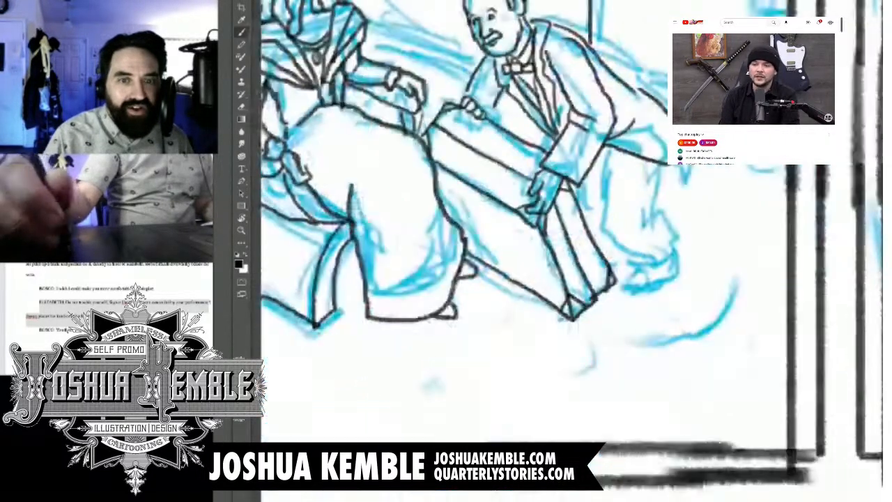
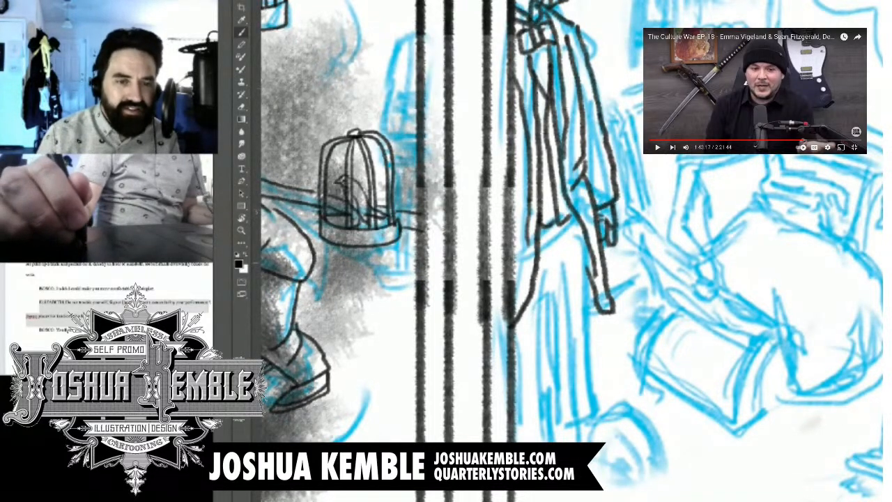
Step: Ink the standing man's trouser legs, hems and shoes at the left edge of the next panel
mouse_move(568, 252)
left_mouse_down()
mouse_move(553, 268)
mouse_move(558, 442)
left_mouse_up()
left_click_drag(307, 390, 464, 279)
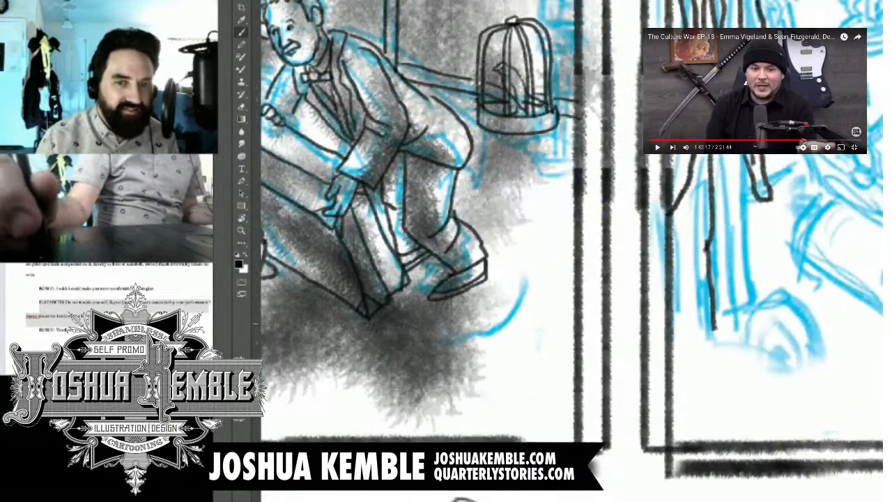
mouse_move(711, 326)
left_mouse_down()
mouse_move(716, 345)
mouse_move(670, 352)
left_mouse_up()
mouse_move(736, 154)
left_mouse_down()
mouse_move(753, 317)
mouse_move(719, 317)
mouse_move(774, 324)
mouse_move(760, 337)
mouse_move(723, 339)
left_mouse_up()
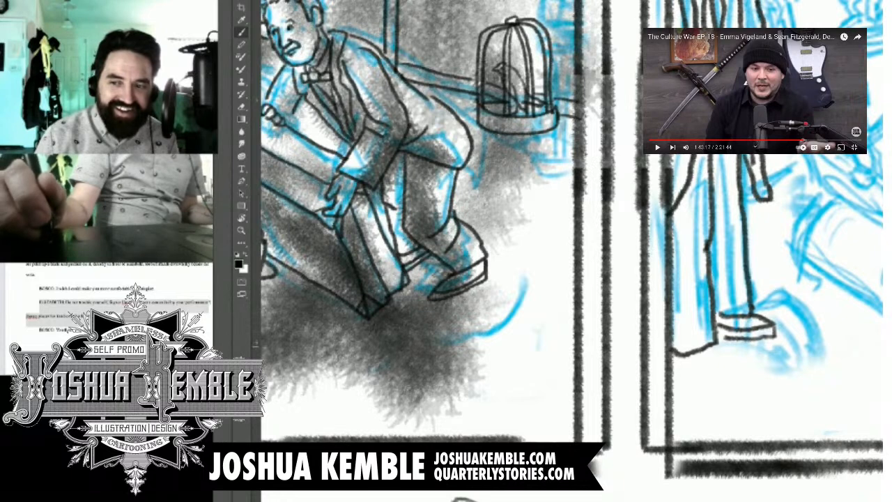
mouse_move(710, 341)
left_mouse_down()
mouse_move(765, 365)
mouse_move(679, 372)
mouse_move(711, 363)
mouse_move(754, 361)
mouse_move(721, 374)
mouse_move(673, 374)
left_mouse_up()
Step: Lasso the standing man's head in the next panel and free-transform it, lowering its top edge slightly
key("ctrl+minus")
key("ctrl+minus")
key("ctrl+minus")
key("ctrl+minus")
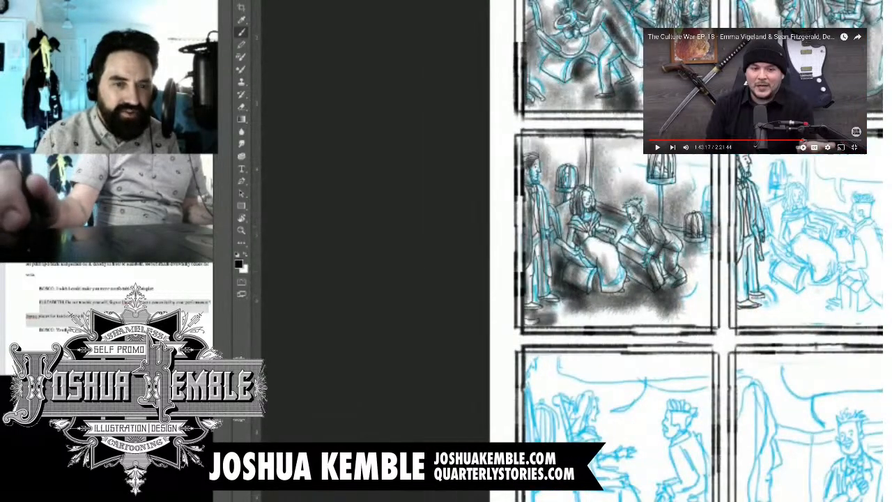
key("ctrl+plus")
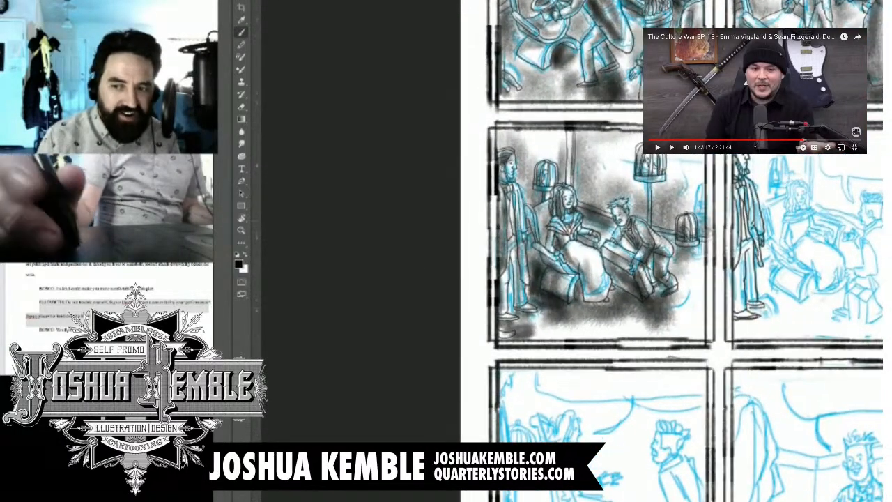
key("ctrl+plus")
key("ctrl+plus")
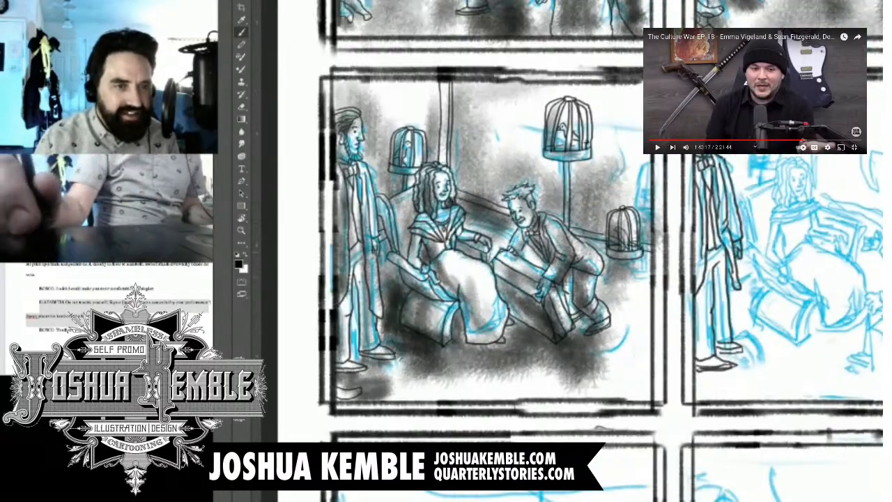
key("l")
scroll(725, 118, "up", 5)
mouse_move(743, 183)
left_mouse_down()
mouse_move(684, 194)
mouse_move(638, 142)
mouse_move(631, 60)
left_mouse_up()
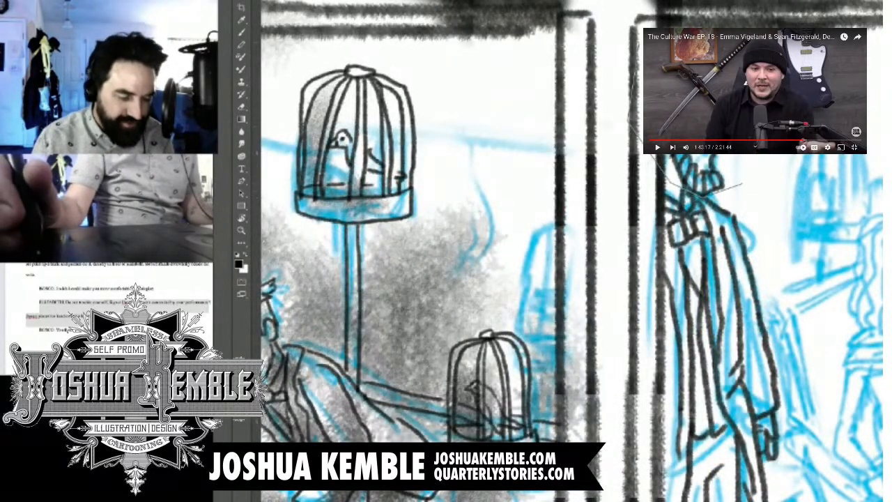
left_click_drag(711, 49, 743, 184)
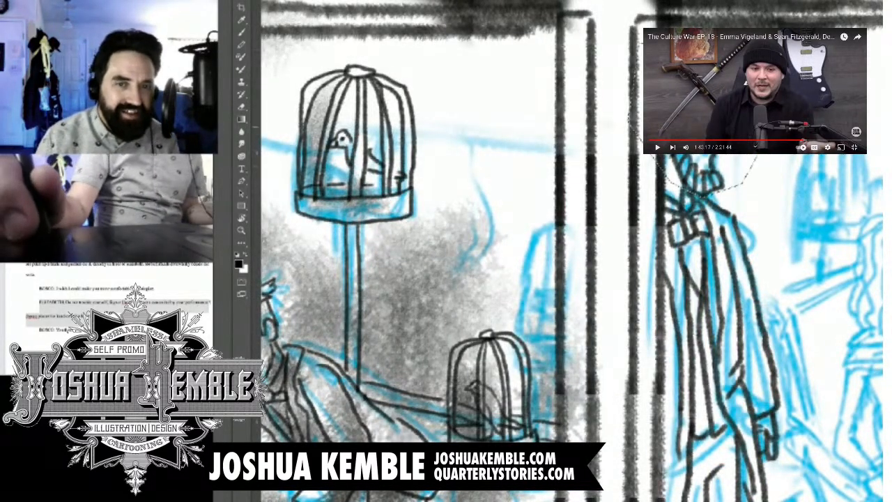
key("ctrl+t")
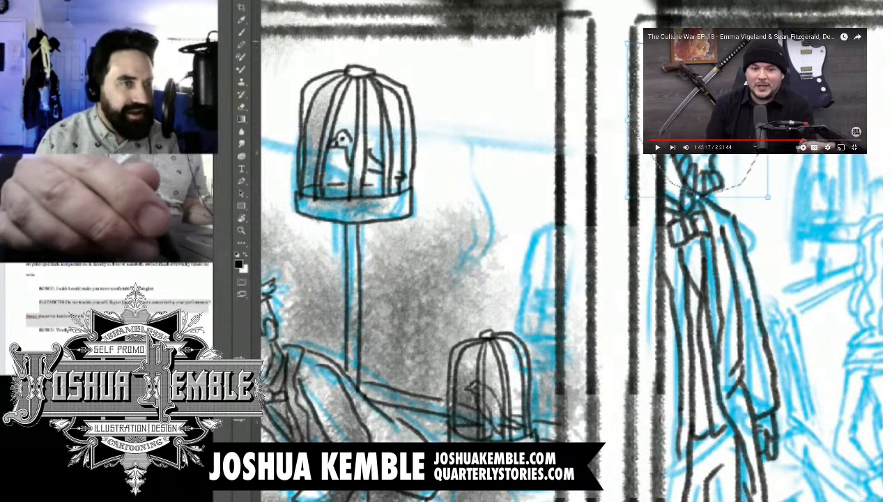
left_click_drag(697, 43, 697, 53)
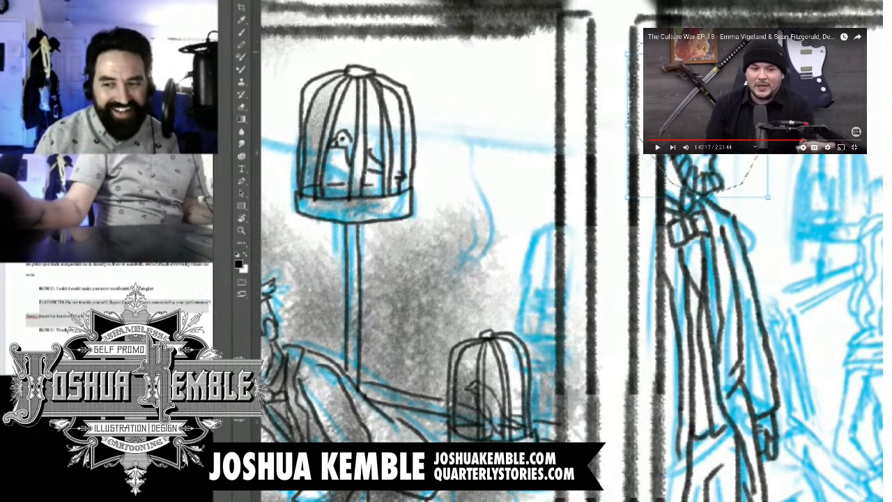
key("Return")
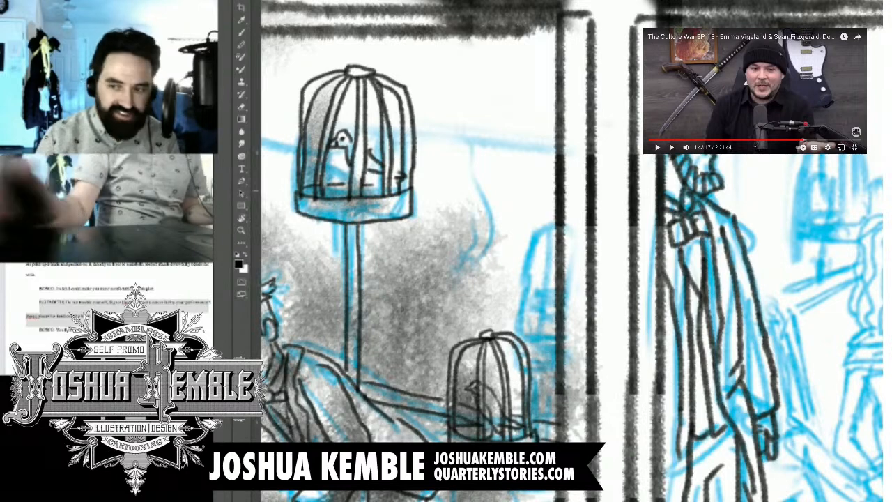
Step: Pause the reference video and ink the seated woman's facial features, redoing the nose stroke and adding the mouth and jaw
left_click_drag(696, 279, 415, 214)
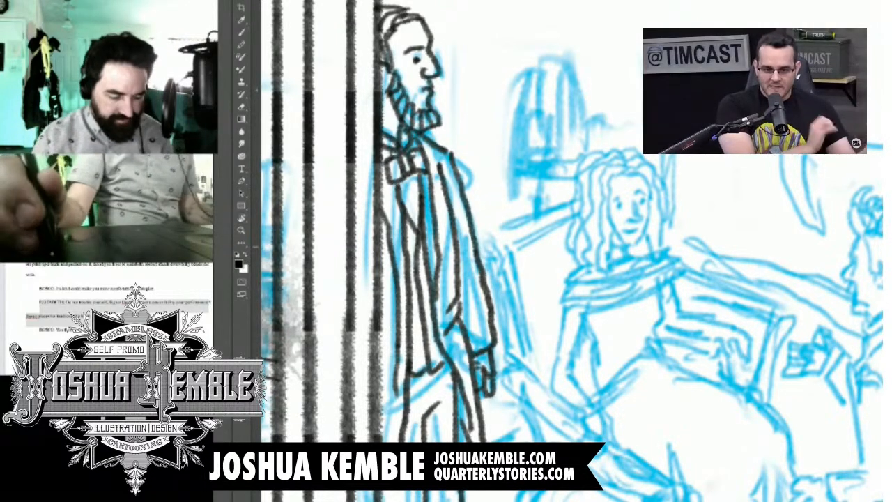
scroll(571, 251, "down", 3)
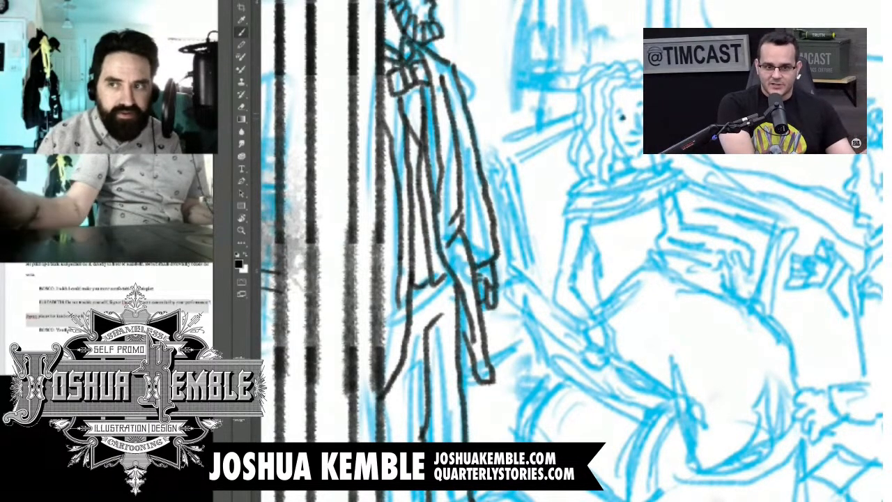
left_click(658, 148)
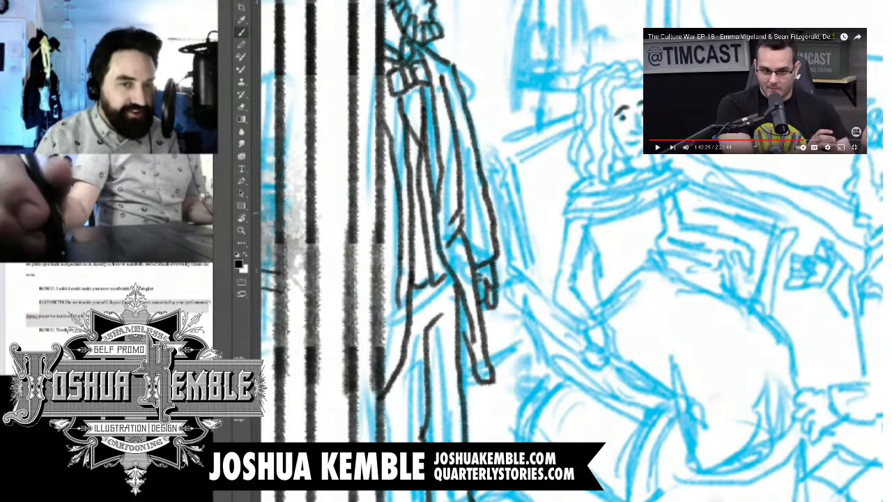
left_click_drag(636, 106, 639, 130)
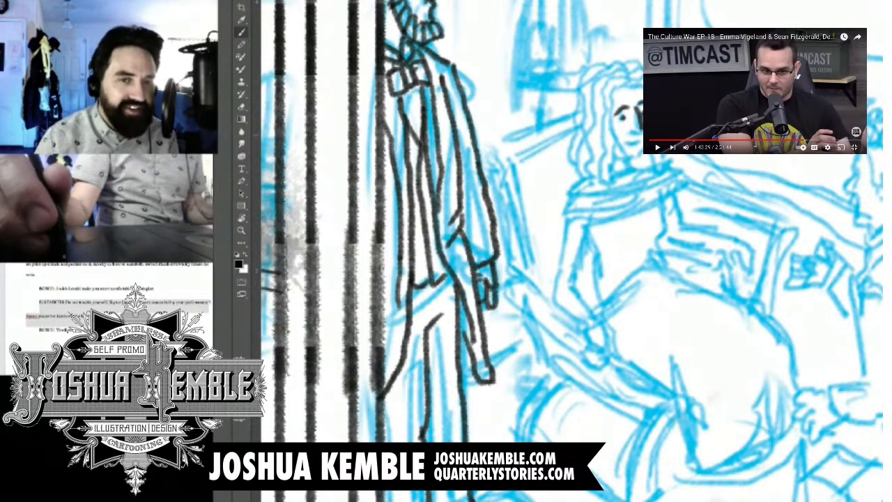
key("ctrl+z")
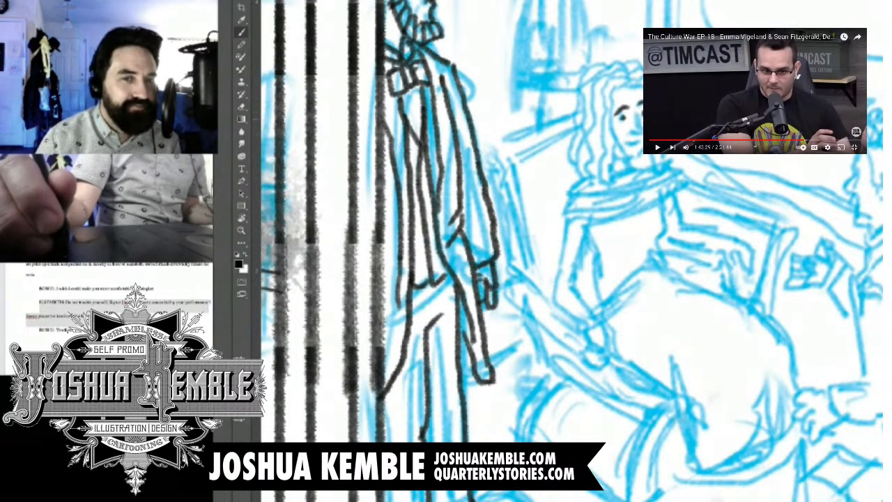
mouse_move(636, 112)
left_mouse_down()
mouse_move(640, 131)
mouse_move(626, 128)
mouse_move(641, 148)
mouse_move(622, 157)
mouse_move(616, 148)
left_mouse_up()
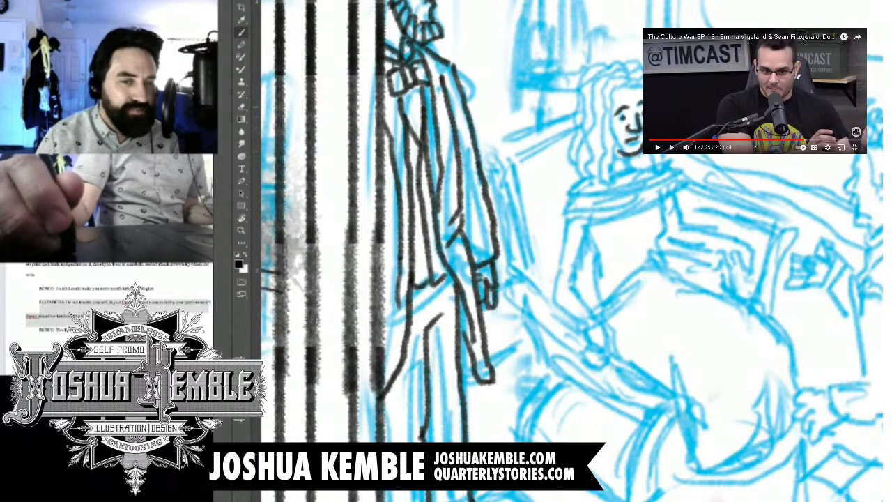
Step: Ink the seated woman's long wavy hair on both sides of her face, with inner strands and the neck lines
mouse_move(627, 88)
left_mouse_down()
mouse_move(606, 196)
mouse_move(596, 111)
mouse_move(627, 81)
mouse_move(603, 75)
mouse_move(591, 123)
mouse_move(598, 191)
mouse_move(582, 175)
mouse_move(586, 94)
mouse_move(593, 79)
mouse_move(625, 74)
mouse_move(570, 149)
mouse_move(571, 178)
left_mouse_up()
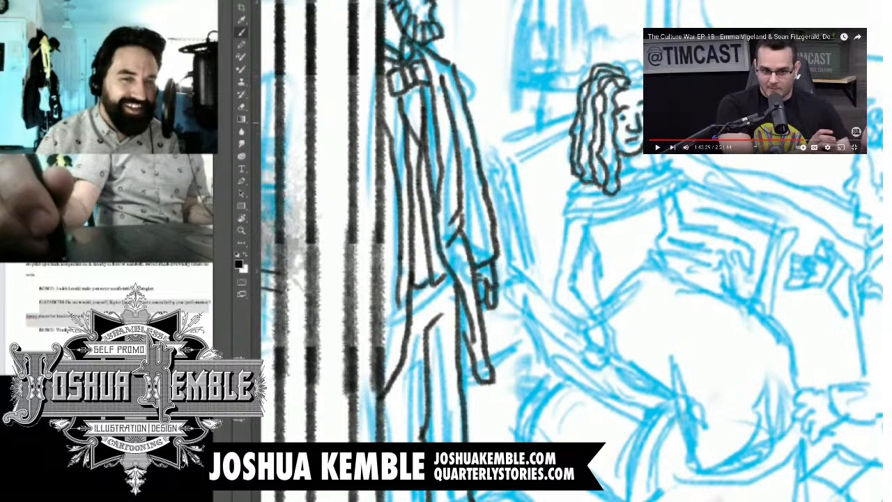
mouse_move(617, 60)
left_mouse_down()
mouse_move(569, 99)
mouse_move(562, 166)
left_mouse_up()
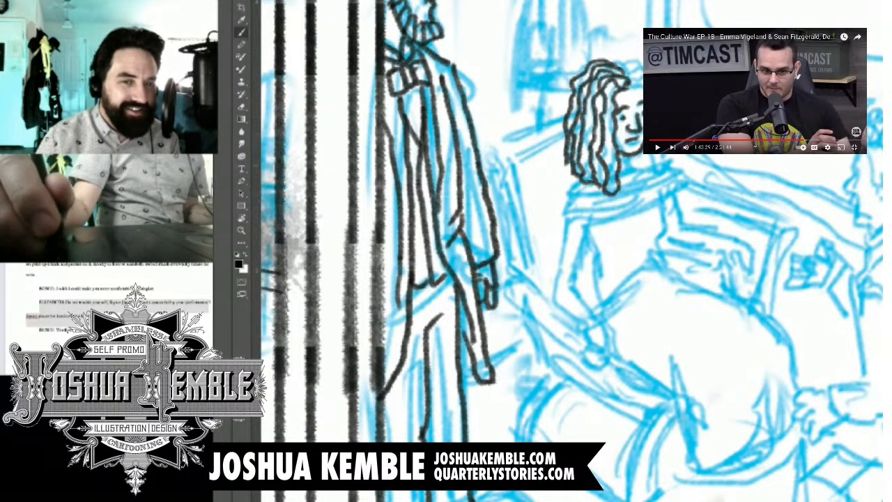
mouse_move(631, 78)
left_mouse_down()
mouse_move(640, 89)
mouse_move(643, 72)
left_mouse_up()
mouse_move(659, 154)
left_mouse_down()
mouse_move(656, 182)
mouse_move(664, 171)
left_mouse_up()
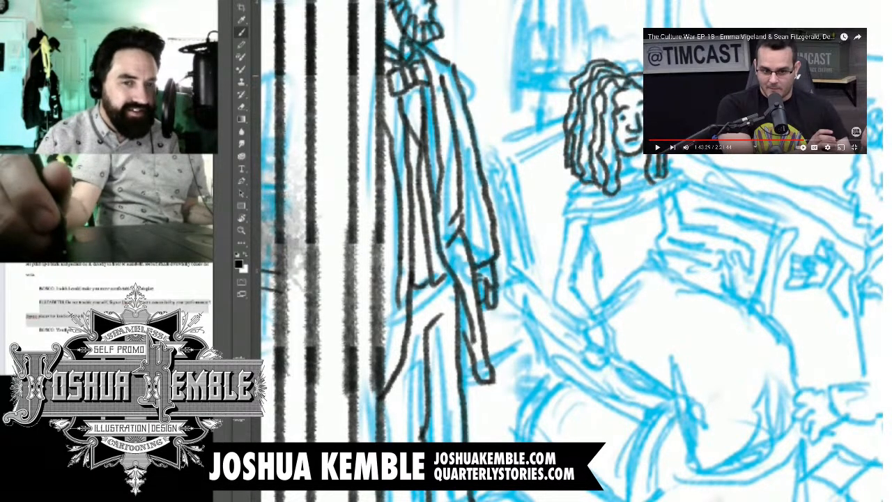
mouse_move(618, 64)
left_mouse_down()
mouse_move(641, 72)
mouse_move(632, 61)
left_mouse_up()
left_click_drag(626, 160, 646, 176)
Step: Resume the video and ink the woman's wide shawl collar, with its V-shaped front and folds over both shoulders
key("ctrl+minus")
key("ctrl+minus")
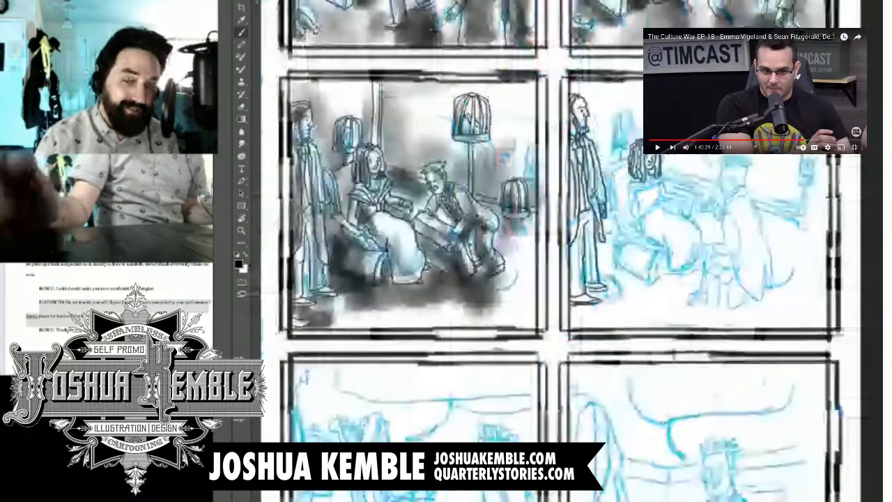
key("ctrl+plus")
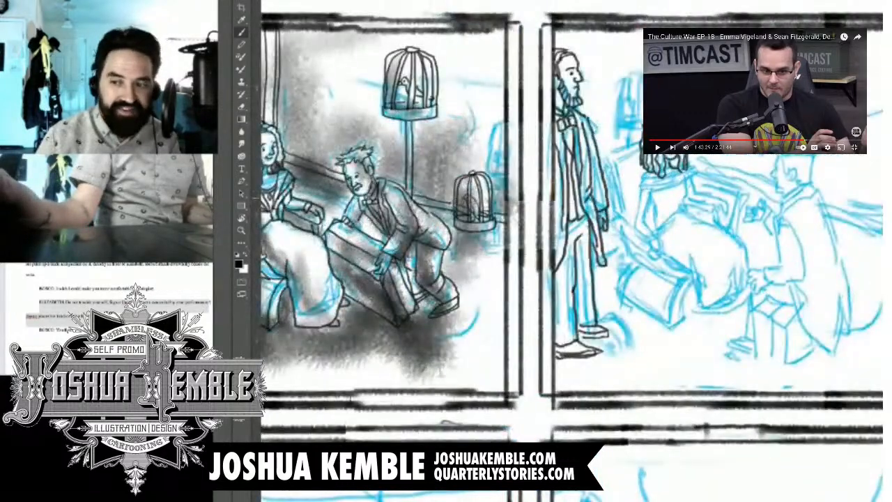
scroll(571, 251, "left", 2)
scroll(571, 250, "up", 1)
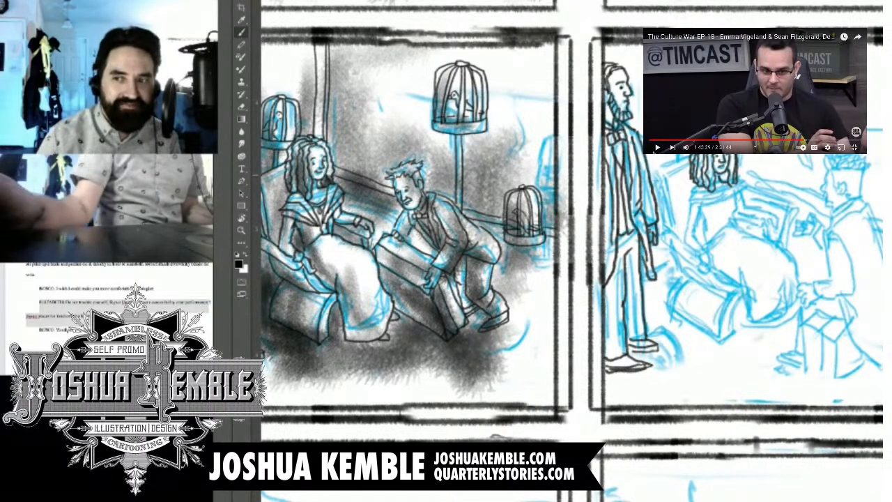
left_click(655, 151)
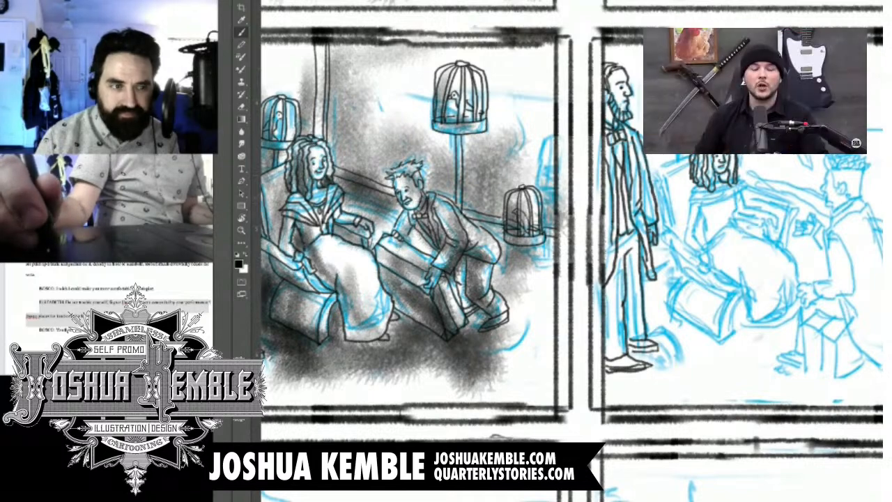
left_click_drag(709, 191, 725, 211)
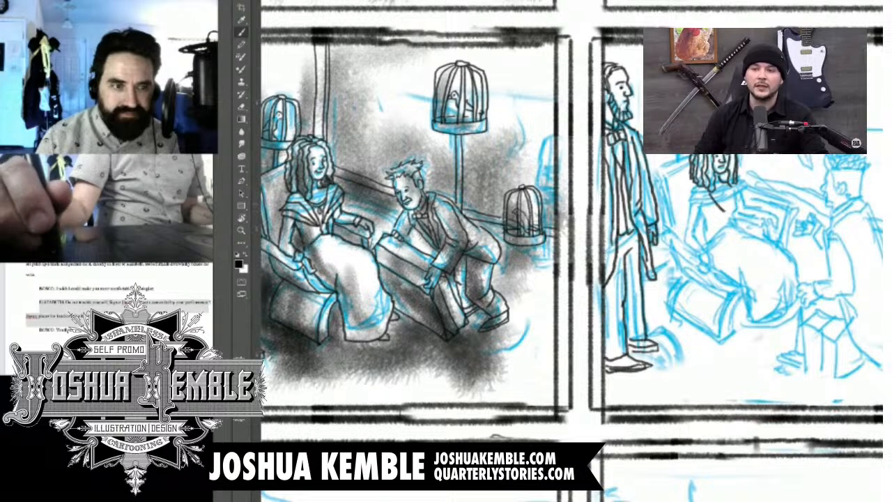
mouse_move(729, 184)
left_mouse_down()
mouse_move(724, 211)
mouse_move(695, 191)
mouse_move(725, 217)
left_mouse_up()
left_click_drag(695, 190, 689, 194)
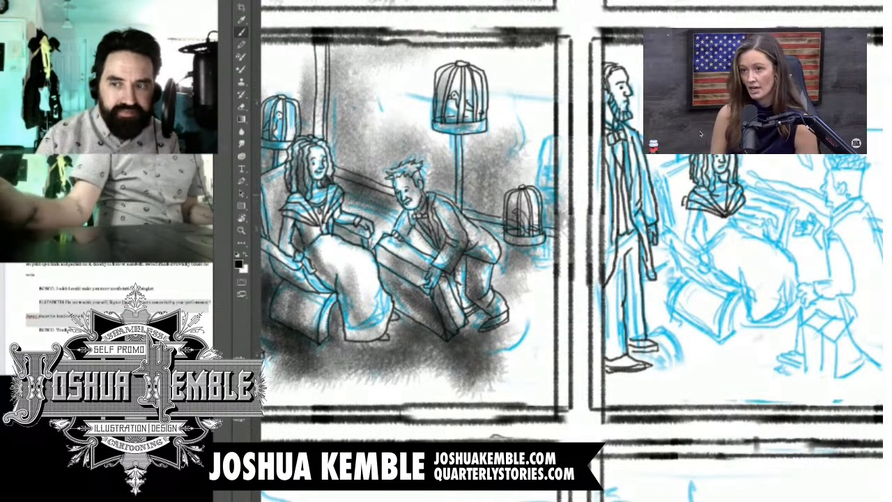
Step: Pause the video and ink the woman's bodice, her bent near arm with its hand, and her outstretched far arm and hand
mouse_move(691, 111)
left_click(658, 147)
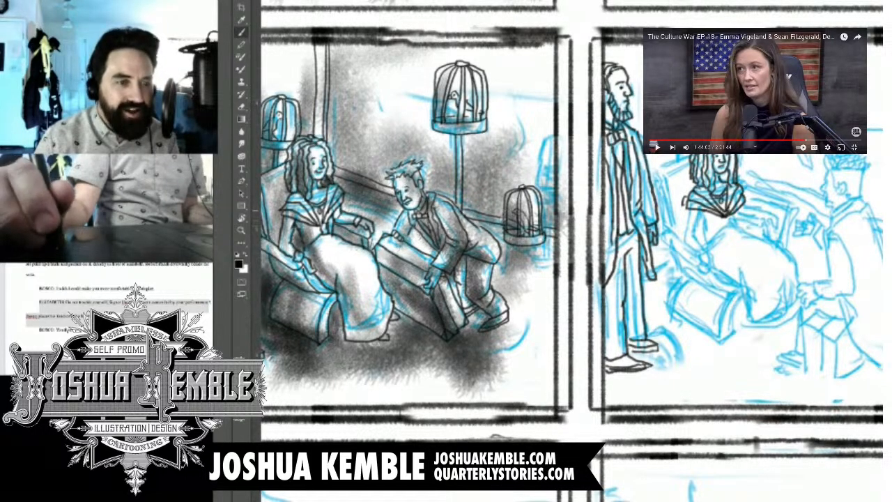
mouse_move(702, 212)
left_mouse_down()
mouse_move(682, 244)
mouse_move(695, 251)
mouse_move(692, 237)
mouse_move(707, 248)
mouse_move(696, 251)
mouse_move(701, 261)
mouse_move(710, 250)
mouse_move(720, 266)
left_mouse_up()
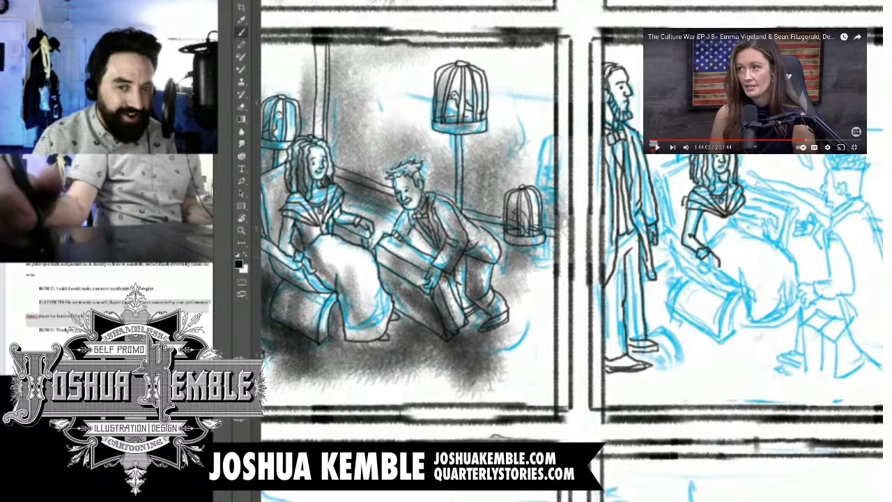
left_click_drag(703, 255, 716, 270)
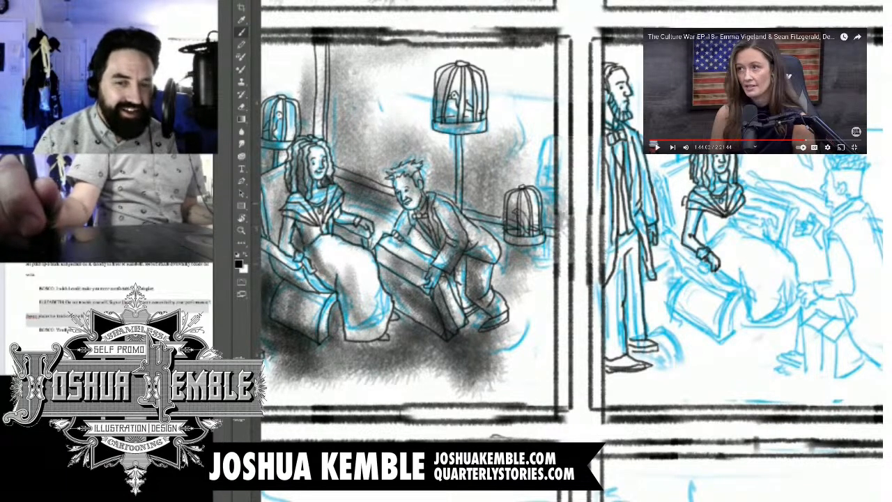
mouse_move(745, 200)
left_mouse_down()
mouse_move(743, 208)
mouse_move(767, 209)
mouse_move(757, 224)
mouse_move(735, 219)
mouse_move(776, 229)
left_mouse_up()
mouse_move(774, 224)
left_mouse_down()
mouse_move(778, 231)
mouse_move(774, 220)
mouse_move(777, 227)
mouse_move(700, 234)
mouse_move(704, 242)
mouse_move(726, 233)
mouse_move(714, 249)
left_mouse_up()
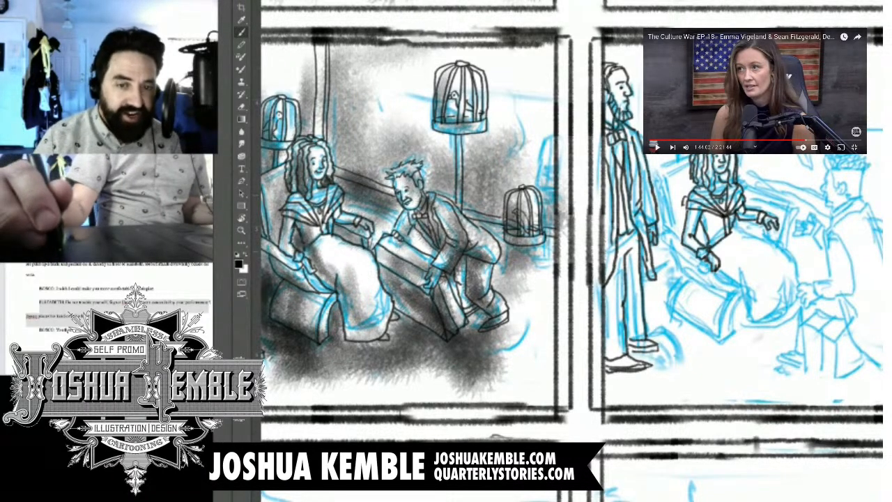
Step: Ink the woman's rounded skirt, with its top contour over the knees, a front fold and the curved hem
scroll(571, 251, "right", 1)
key("ctrl+plus")
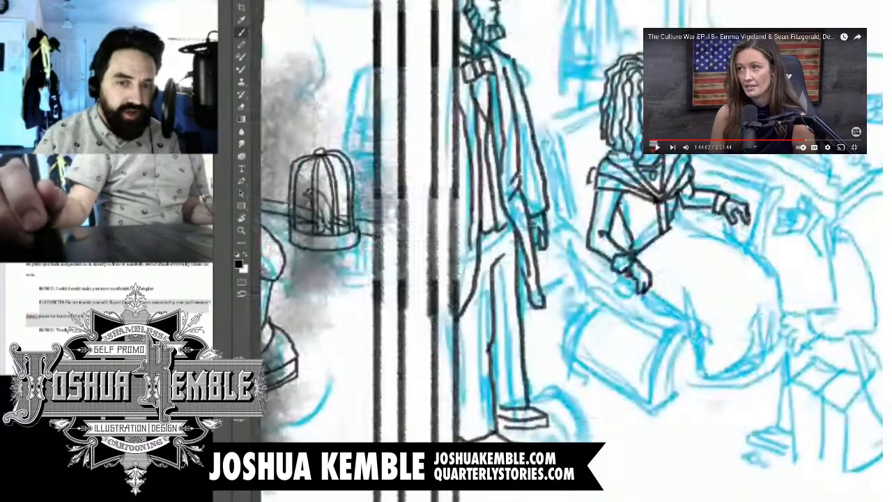
mouse_move(673, 212)
left_mouse_down()
mouse_move(686, 226)
mouse_move(763, 258)
mouse_move(782, 323)
left_mouse_up()
mouse_move(648, 290)
left_mouse_down()
mouse_move(694, 323)
mouse_move(699, 360)
left_mouse_up()
mouse_move(688, 290)
left_mouse_down()
mouse_move(720, 397)
mouse_move(759, 395)
mouse_move(783, 378)
left_mouse_up()
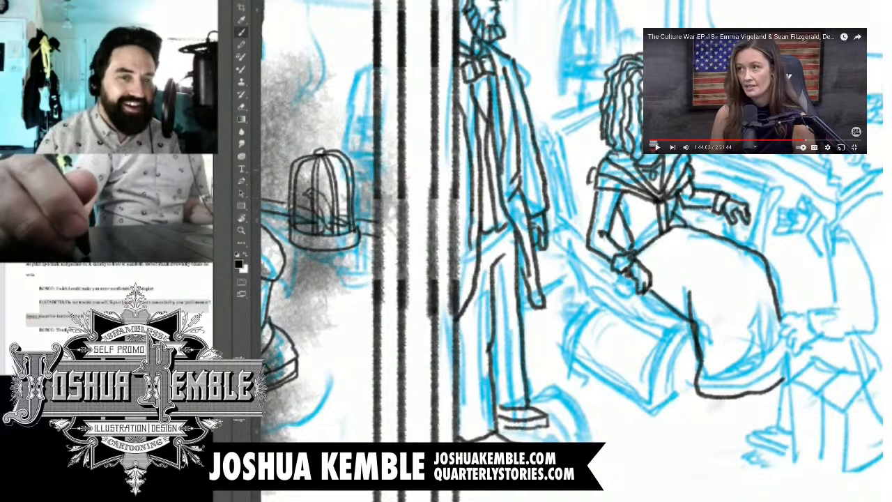
Step: Ink the woman's chair back behind the standing man, its upper edge up to her hair, and the armrest beneath her arm
mouse_move(576, 218)
left_mouse_down()
mouse_move(534, 130)
mouse_move(553, 137)
mouse_move(584, 221)
left_mouse_up()
left_click_drag(314, 209, 586, 206)
mouse_move(815, 167)
left_mouse_down()
mouse_move(838, 214)
mouse_move(861, 224)
left_mouse_up()
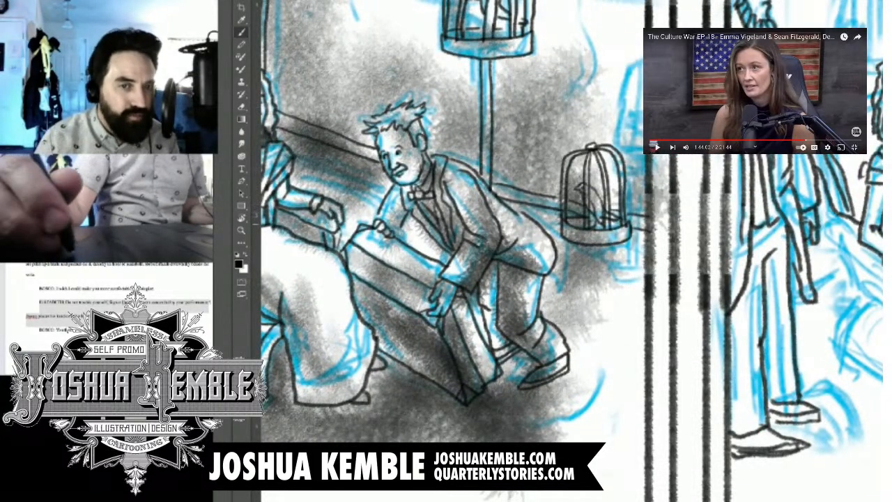
left_click_drag(488, 292, 596, 189)
mouse_move(697, 244)
left_mouse_down()
mouse_move(474, 270)
mouse_move(349, 273)
left_mouse_up()
mouse_move(600, 144)
left_mouse_down()
mouse_move(592, 166)
mouse_move(656, 197)
left_mouse_up()
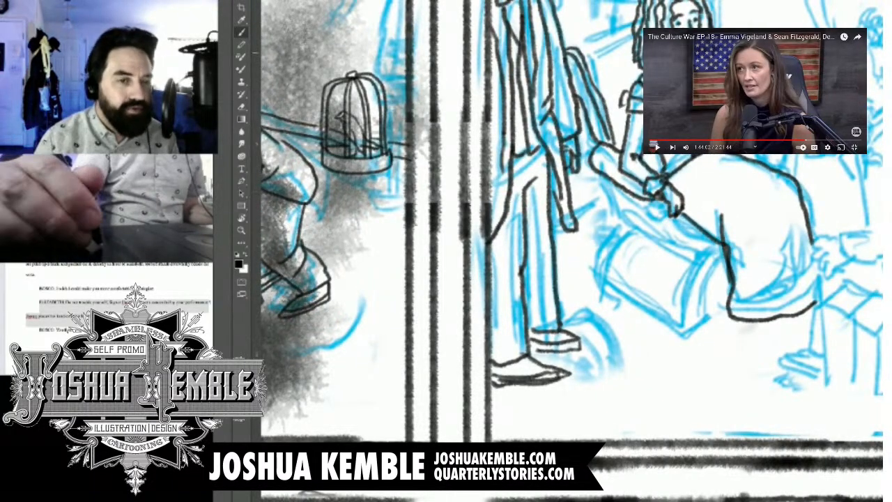
left_click_drag(452, 209, 440, 338)
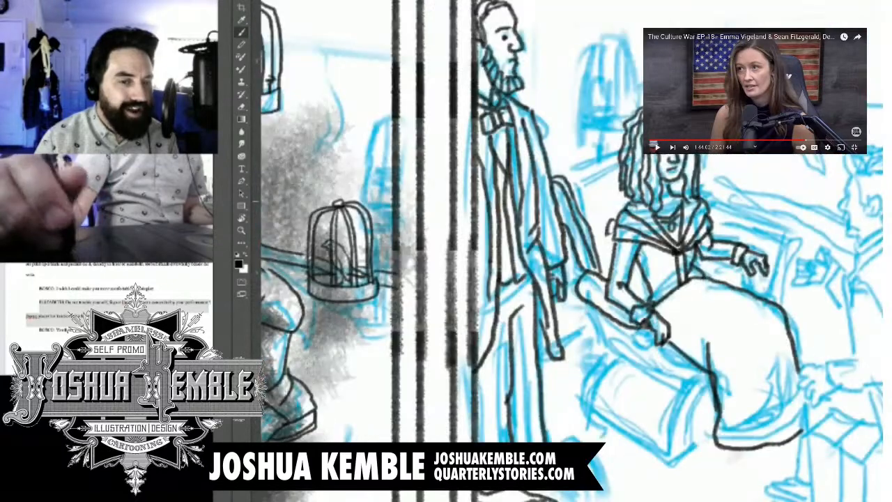
mouse_move(557, 201)
left_mouse_down()
mouse_move(461, 235)
mouse_move(523, 188)
left_mouse_up()
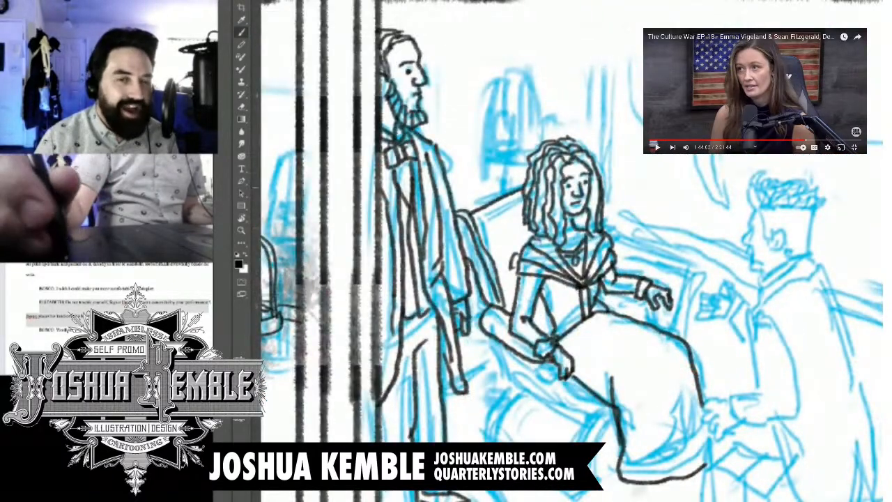
mouse_move(557, 320)
left_mouse_down()
mouse_move(558, 138)
mouse_move(567, 147)
left_mouse_up()
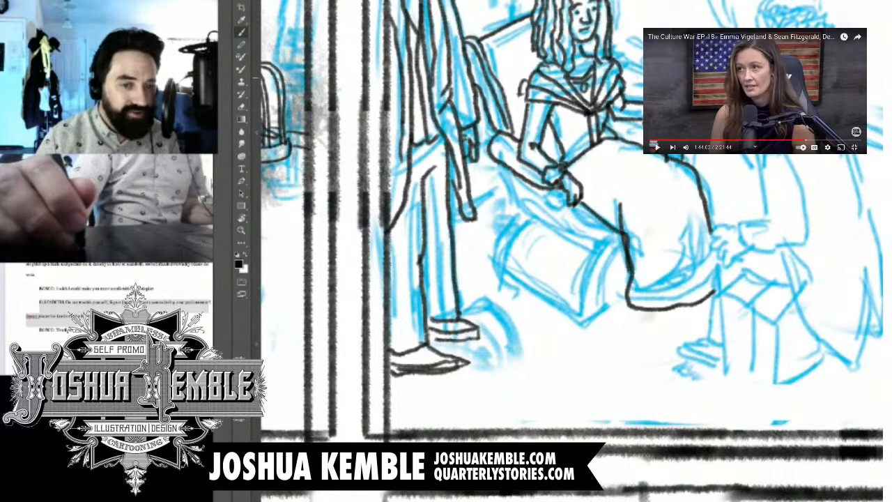
Step: Ink the curved seat edge below the armrest and the chair's box-shaped base with its curved side panel
mouse_move(507, 167)
left_mouse_down()
mouse_move(543, 221)
mouse_move(591, 234)
left_mouse_up()
mouse_move(550, 191)
left_mouse_down()
mouse_move(573, 230)
mouse_move(585, 236)
mouse_move(577, 217)
mouse_move(611, 233)
mouse_move(585, 285)
mouse_move(585, 322)
mouse_move(610, 305)
left_mouse_up()
mouse_move(604, 249)
left_mouse_down()
mouse_move(611, 311)
mouse_move(627, 233)
left_mouse_up()
mouse_move(529, 214)
left_mouse_down()
mouse_move(520, 223)
mouse_move(545, 284)
mouse_move(590, 310)
left_mouse_up()
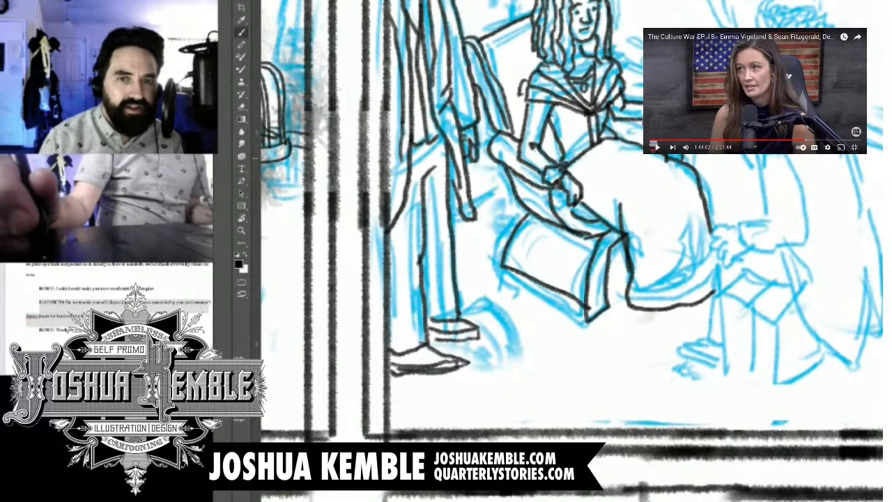
left_click_drag(592, 212, 544, 264)
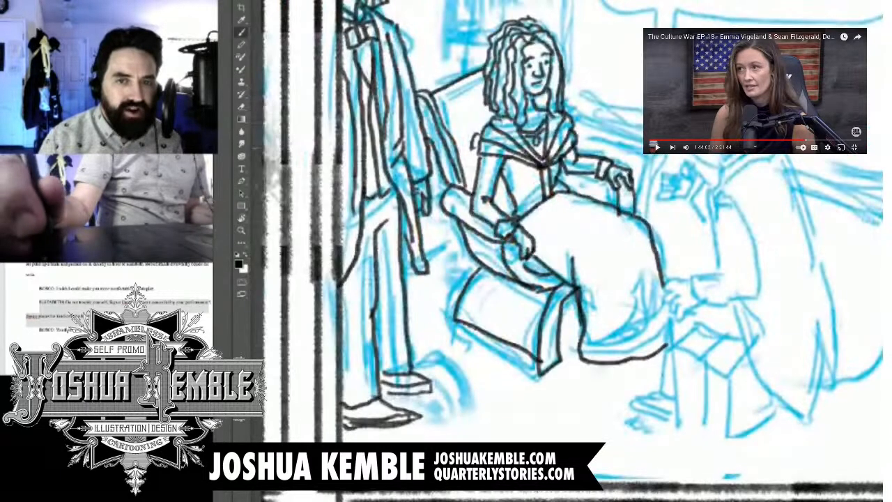
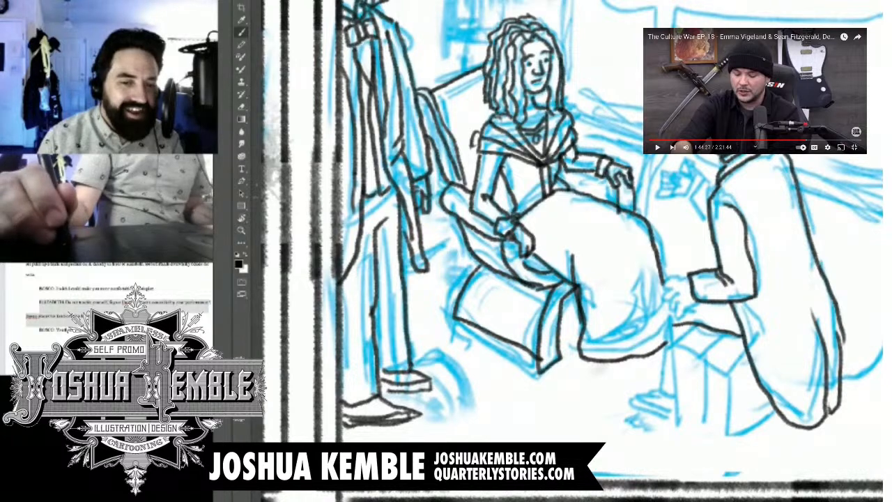
Step: Ink the kneeling man's near hand beside the woman's skirt and the thin round-based stand beneath it
mouse_move(688, 278)
left_mouse_down()
mouse_move(664, 286)
mouse_move(671, 314)
left_mouse_up()
mouse_move(683, 301)
left_mouse_down()
mouse_move(662, 326)
mouse_move(658, 407)
mouse_move(688, 408)
mouse_move(628, 397)
mouse_move(682, 415)
left_mouse_up()
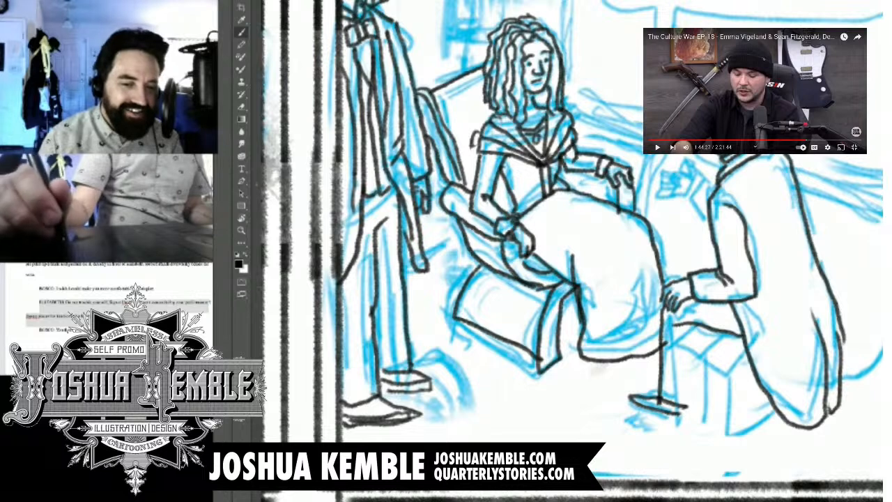
mouse_move(628, 395)
left_mouse_down()
mouse_move(627, 404)
mouse_move(683, 425)
left_mouse_up()
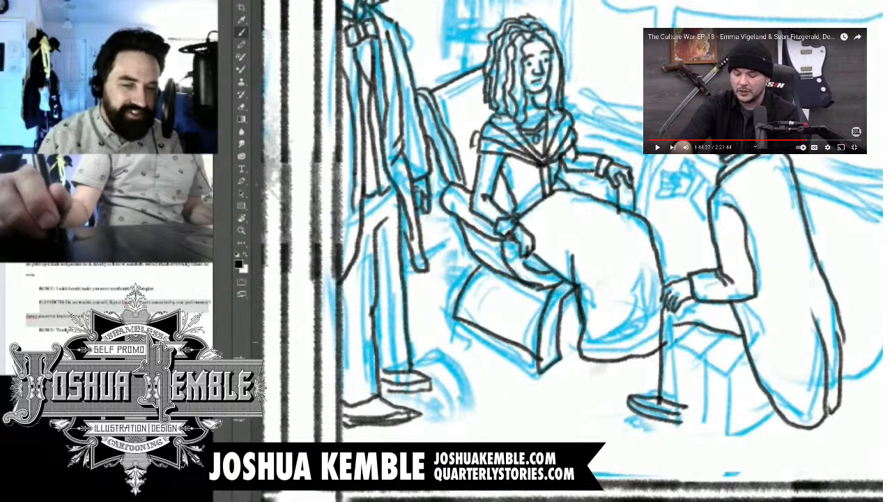
Step: Ink the upright box-like shape below the kneeling man's forearm, with its slanted top band, vertical sides and lower contour to the coat
mouse_move(675, 340)
left_mouse_down()
mouse_move(688, 439)
mouse_move(681, 355)
mouse_move(730, 375)
mouse_move(745, 351)
mouse_move(697, 326)
left_mouse_up()
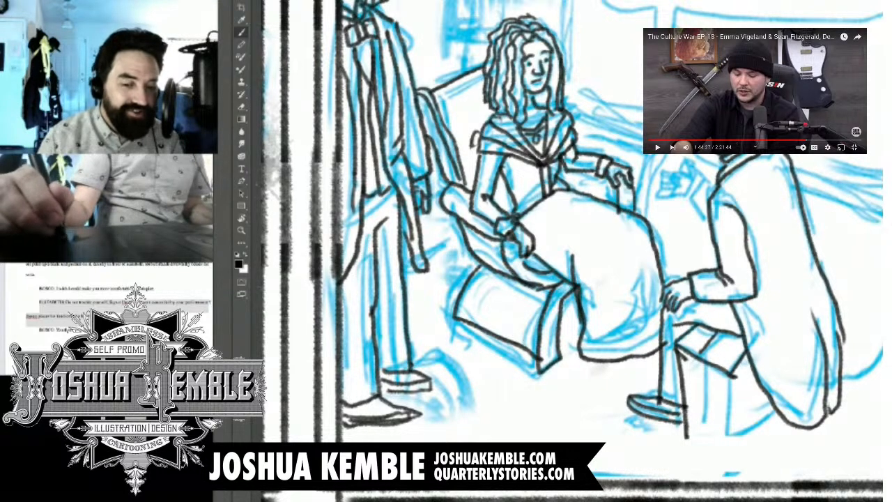
mouse_move(697, 361)
left_mouse_down()
mouse_move(700, 452)
mouse_move(686, 457)
mouse_move(707, 471)
mouse_move(733, 466)
mouse_move(726, 380)
left_mouse_up()
left_click_drag(730, 466, 775, 409)
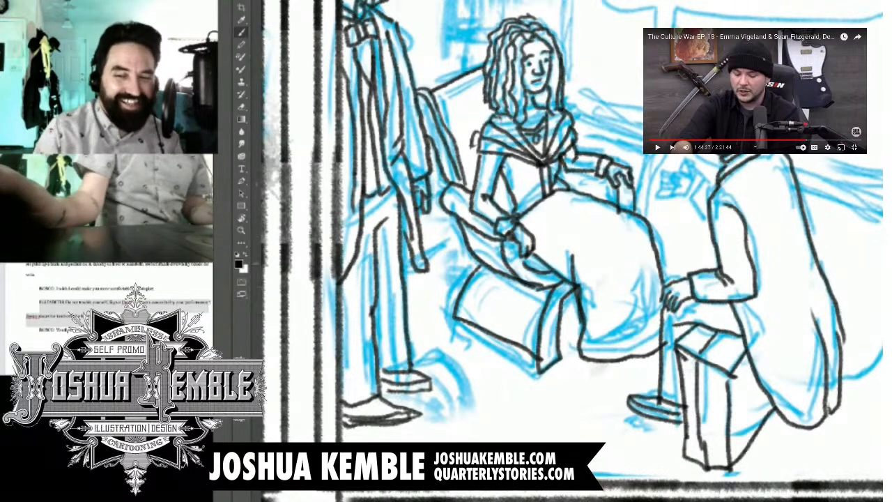
Step: Pause the video and ink the kneeling man's far forearm edge and his raised hand with its cuff and sleeve
mouse_move(690, 262)
left_mouse_down()
mouse_move(716, 256)
mouse_move(690, 275)
left_mouse_up()
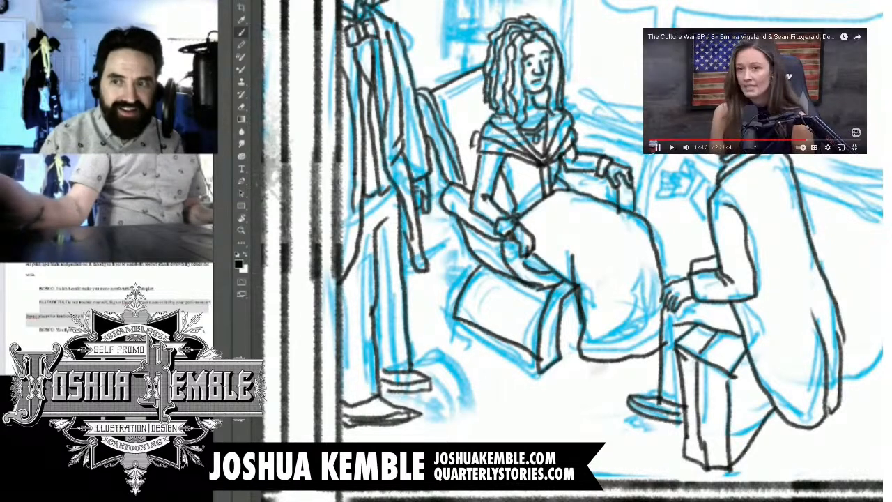
left_click(656, 147)
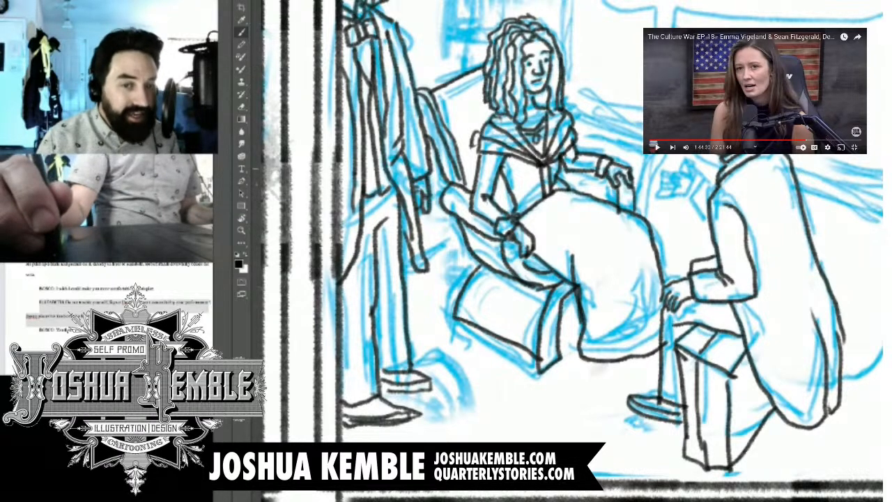
key("ctrl+plus")
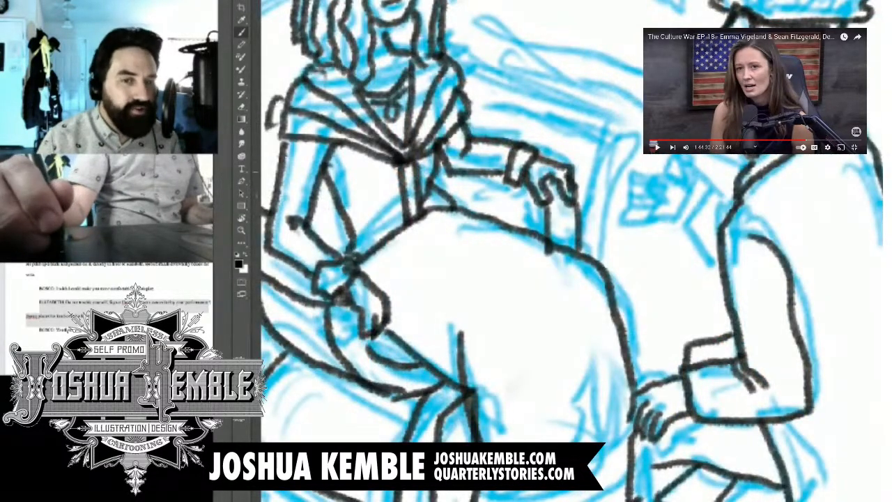
mouse_move(654, 156)
left_mouse_down()
mouse_move(670, 166)
mouse_move(635, 176)
mouse_move(637, 188)
mouse_move(653, 184)
mouse_move(649, 204)
mouse_move(632, 196)
mouse_move(631, 213)
mouse_move(682, 209)
mouse_move(699, 167)
mouse_move(723, 189)
mouse_move(681, 210)
mouse_move(716, 257)
left_mouse_up()
left_click_drag(718, 181, 746, 205)
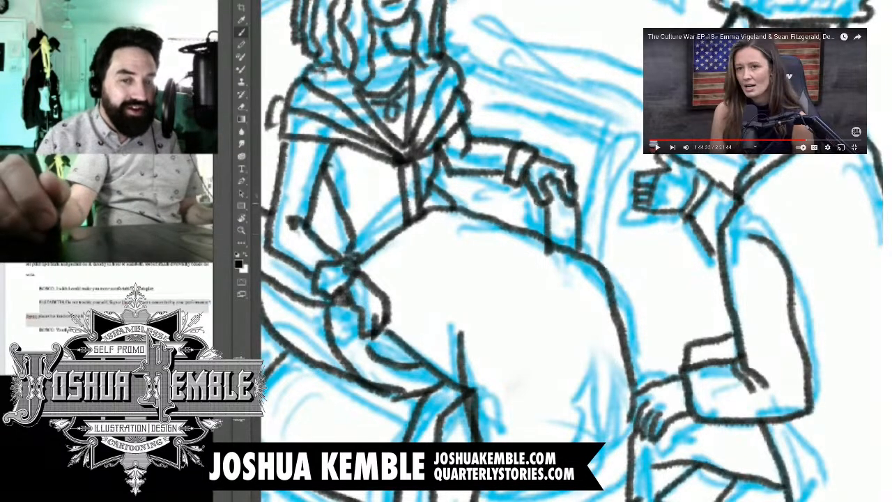
key("ctrl+minus")
key("ctrl+minus")
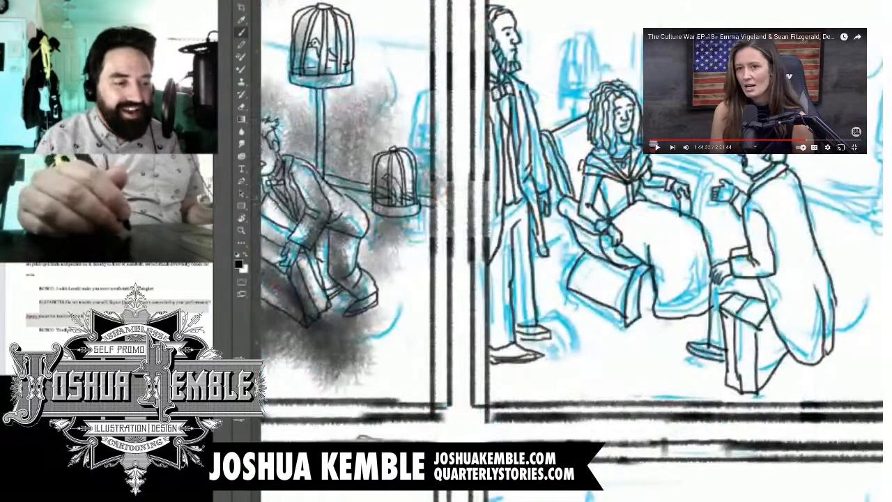
left_click_drag(613, 195, 516, 291)
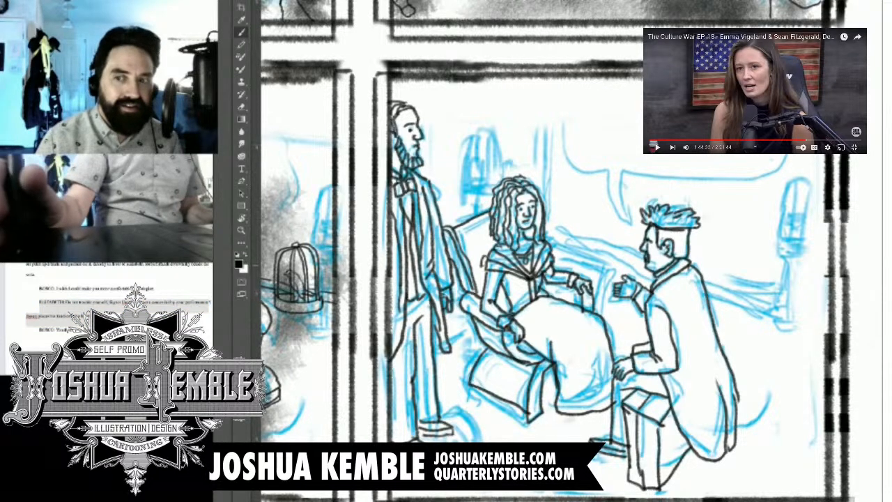
left_click_drag(487, 279, 714, 235)
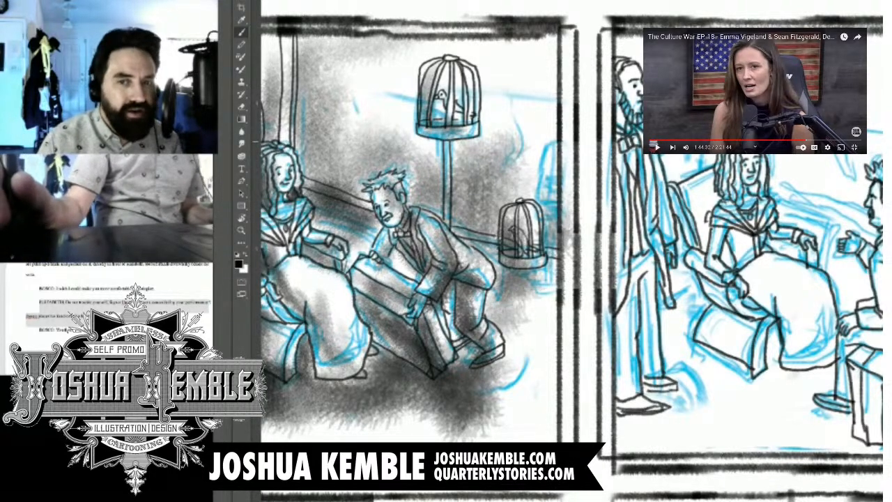
left_click_drag(445, 307, 608, 193)
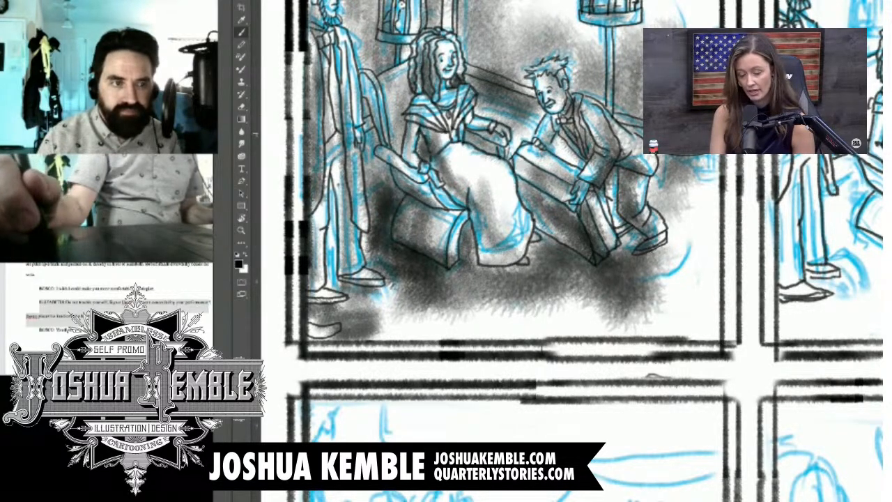
left_click_drag(599, 229, 383, 359)
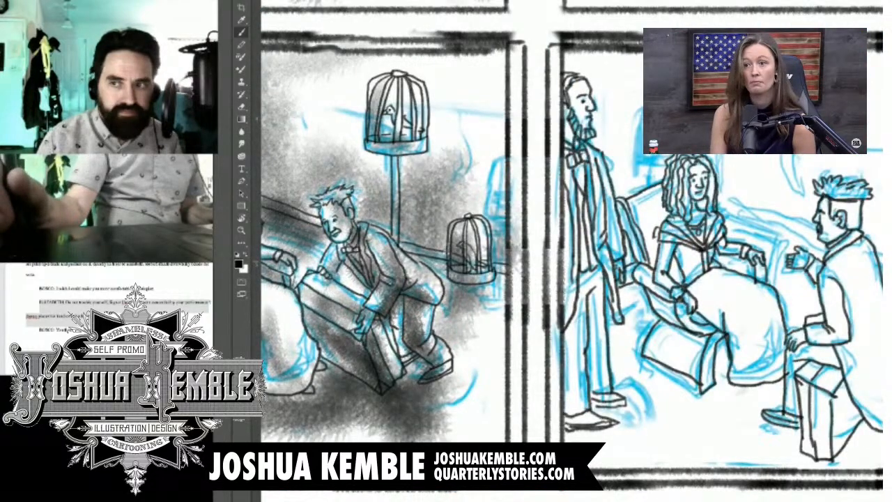
key("ctrl+plus")
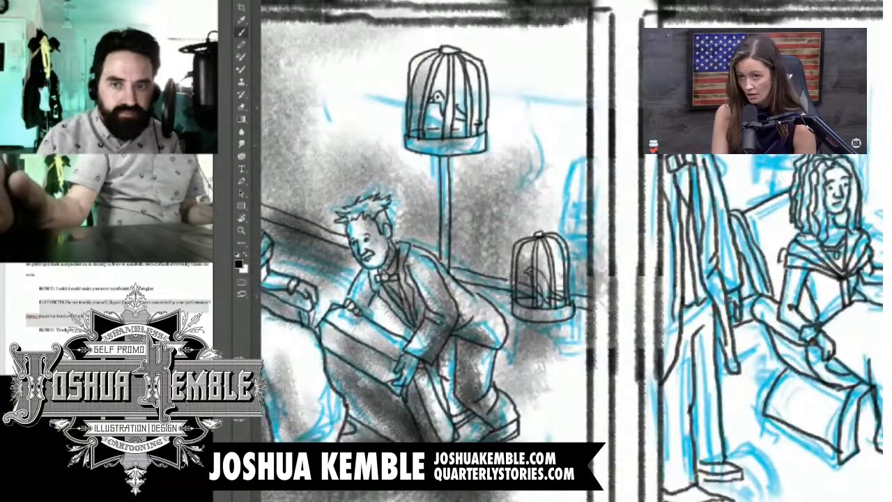
left_click_drag(488, 265, 551, 256)
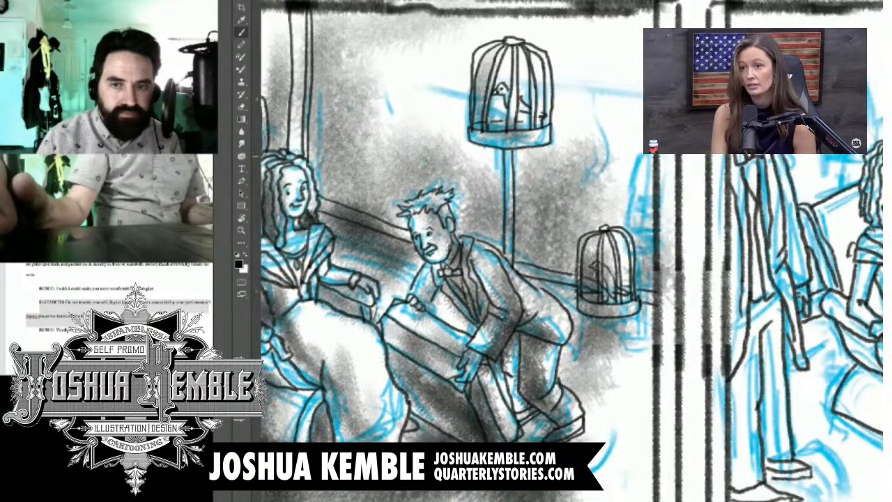
key("ctrl+minus")
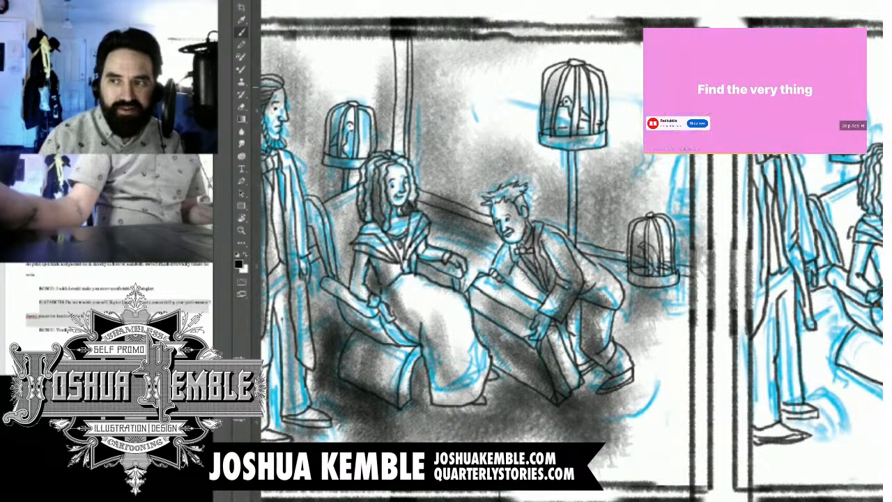
Step: Skip the ad, pause the video and ink the birdcage behind the seated woman
left_click(850, 127)
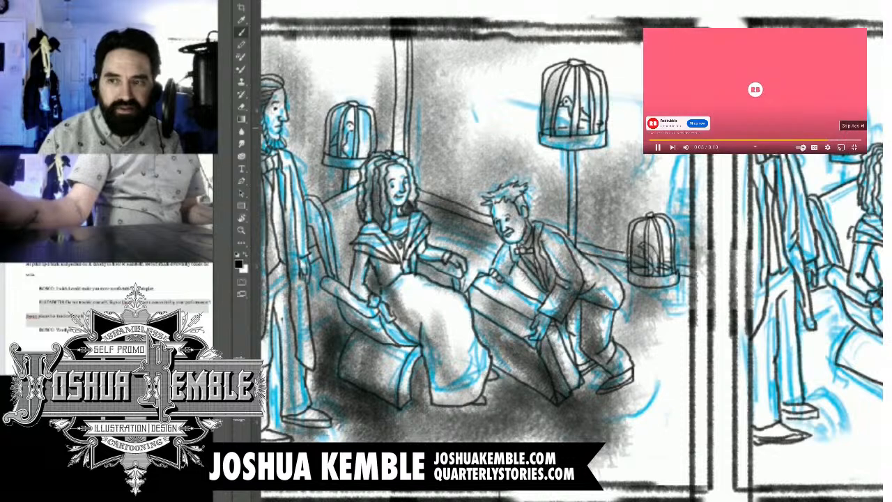
left_click(658, 149)
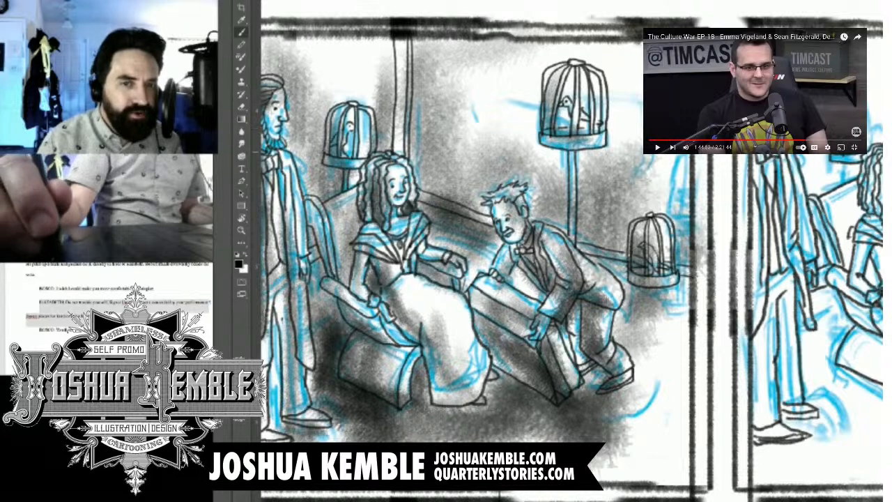
left_click_drag(662, 250, 477, 252)
key("ctrl+plus")
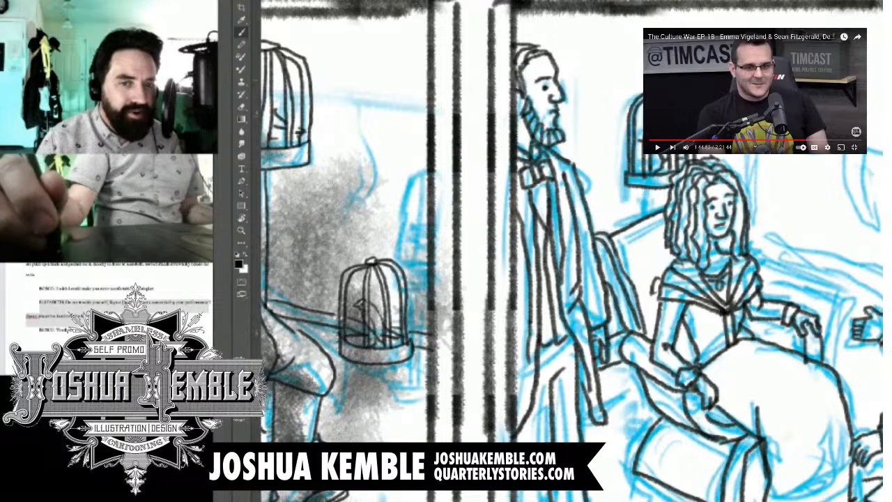
Step: Ink the short piece sticking out behind the woman's chair, just below its armrest
key("ctrl+minus")
key("ctrl+minus")
key("ctrl+plus")
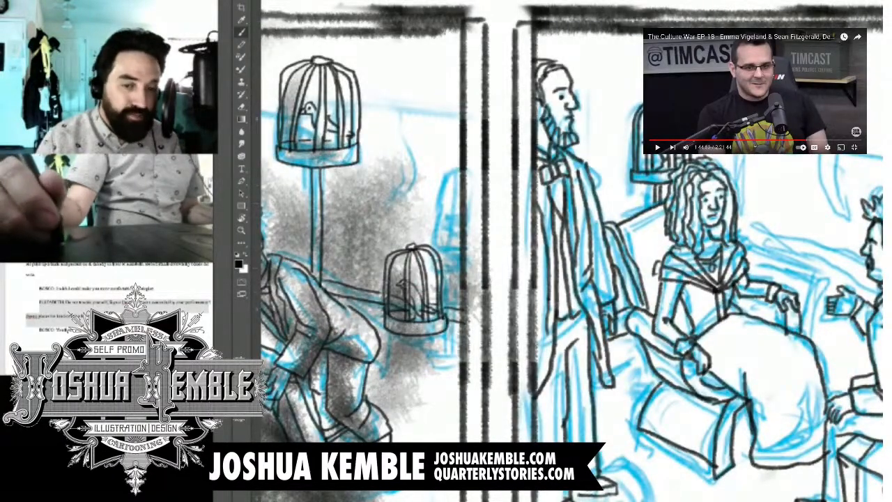
left_click_drag(572, 279, 598, 212)
mouse_move(673, 288)
left_mouse_down()
mouse_move(653, 296)
mouse_move(678, 306)
left_mouse_up()
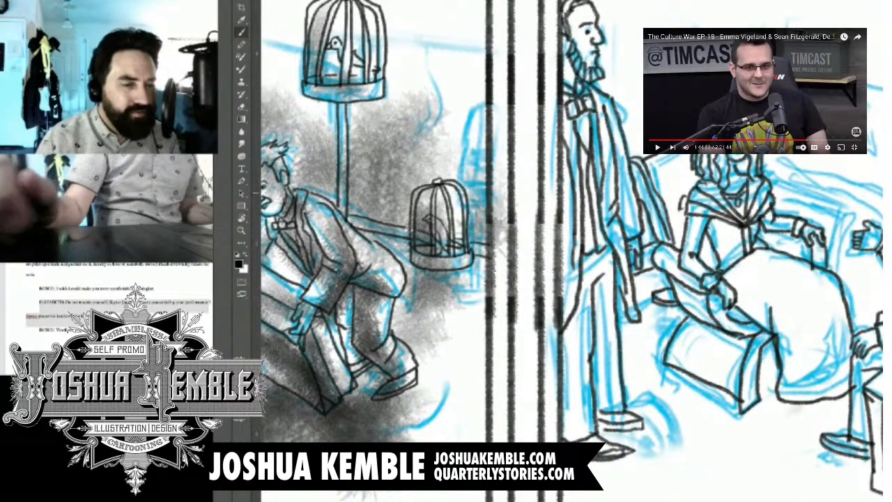
key("ctrl+minus")
key("ctrl+minus")
key("ctrl+plus")
key("ctrl+plus")
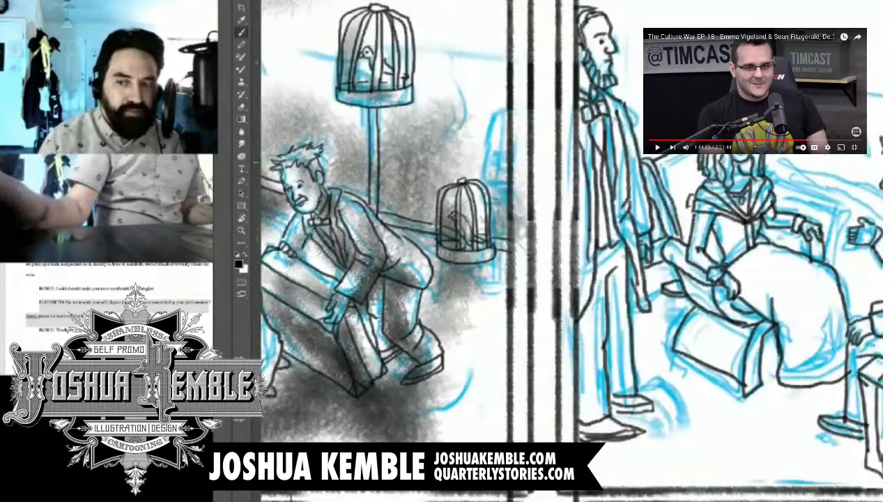
left_click_drag(669, 230, 576, 363)
left_click_drag(502, 320, 697, 194)
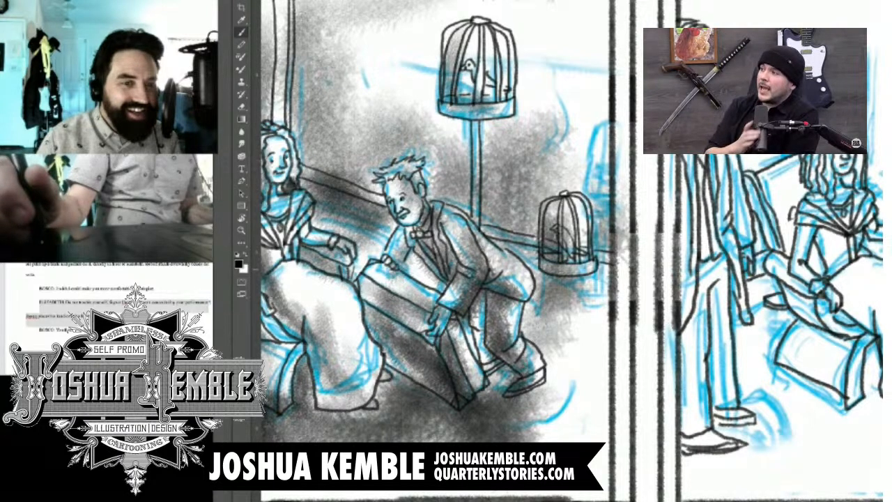
scroll(571, 251, "right", 3)
key("ctrl+minus")
key("ctrl+minus")
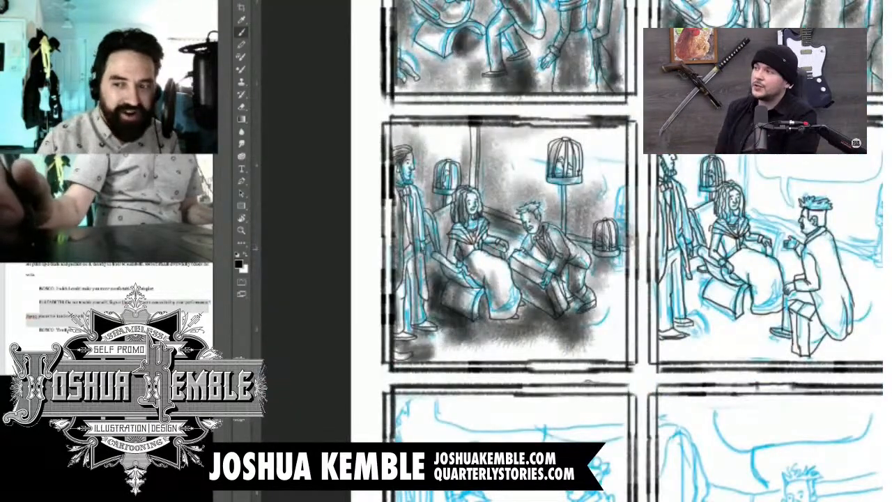
scroll(707, 253, "down", 1)
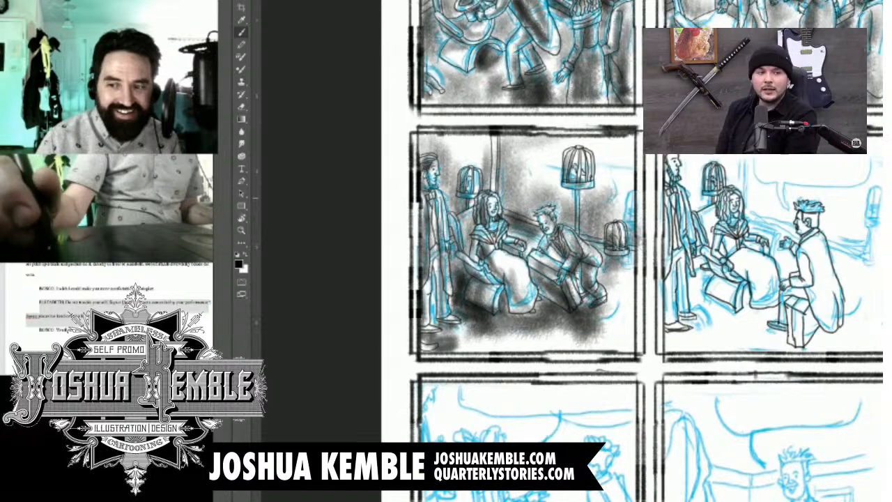
scroll(750, 202, "up", 5)
scroll(571, 251, "right", 2)
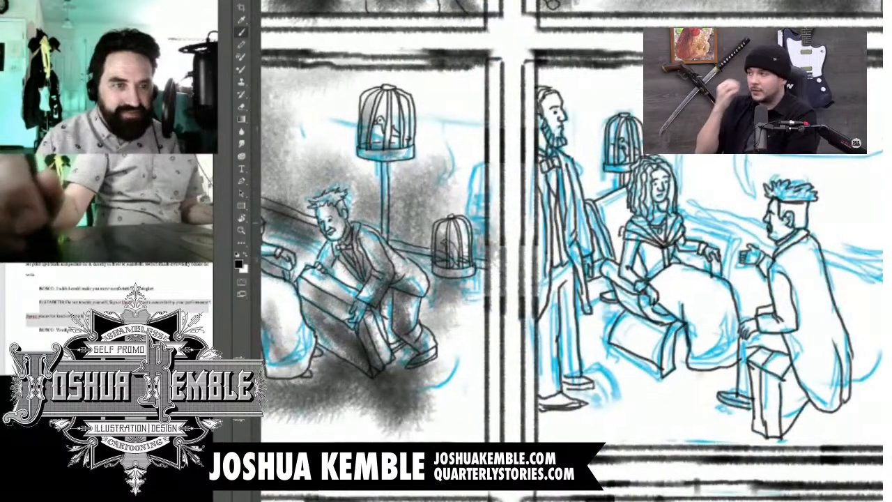
scroll(571, 251, "down", 1)
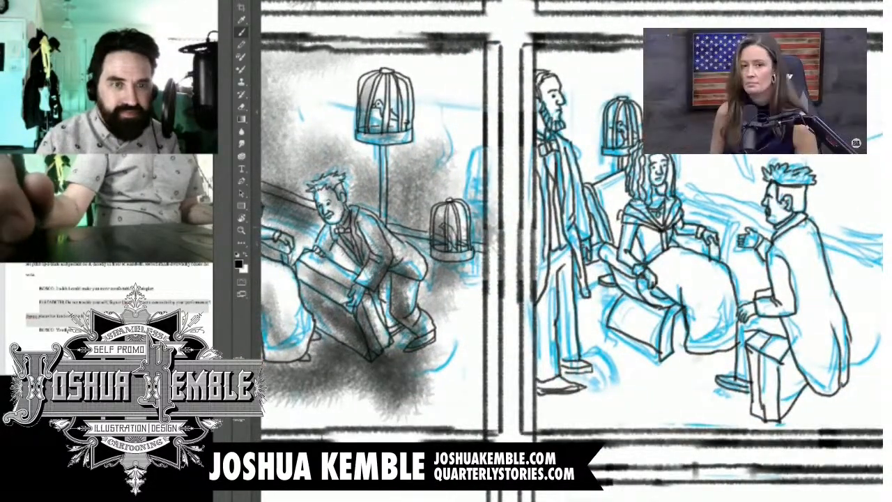
left_click_drag(488, 251, 572, 234)
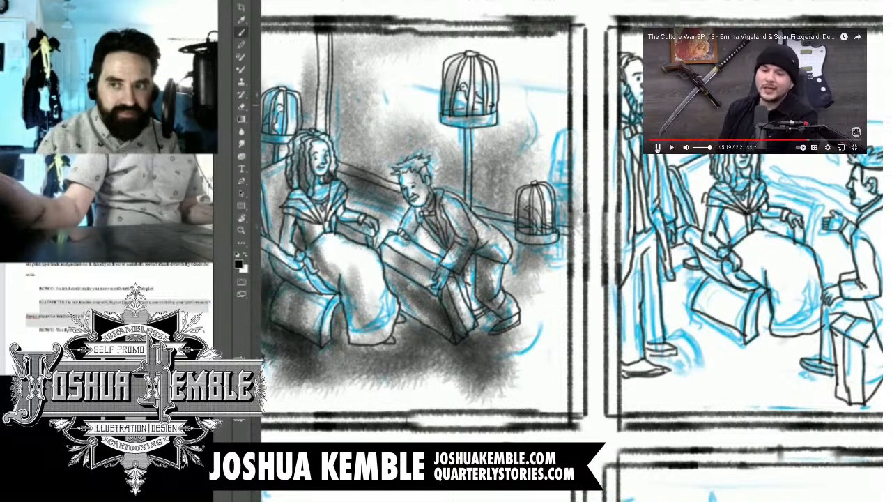
Step: Pause the video and highlight the panel's line of dialogue in the script document as the lettering reference
key("space")
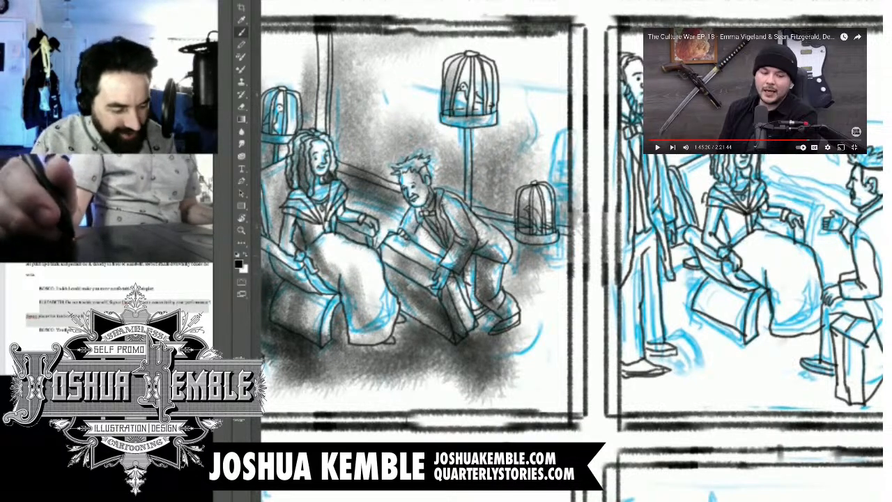
left_click_drag(627, 244, 531, 267)
key("super+Tab")
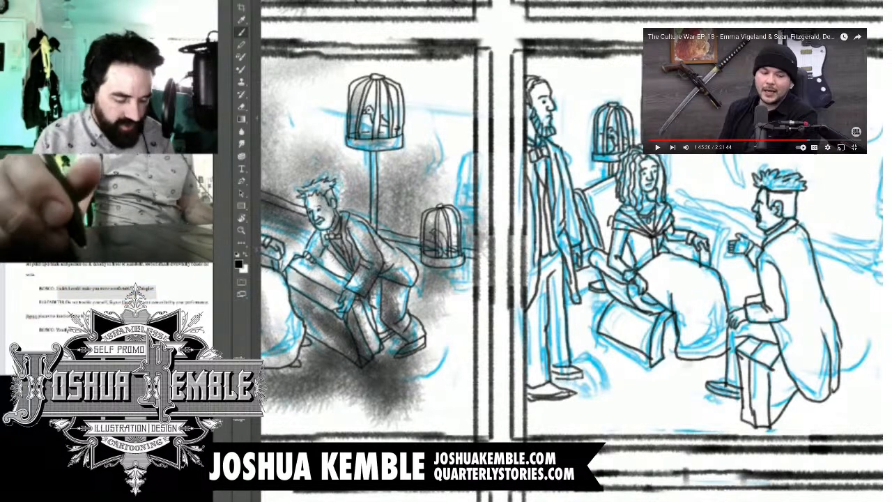
scroll(571, 251, "up", 3)
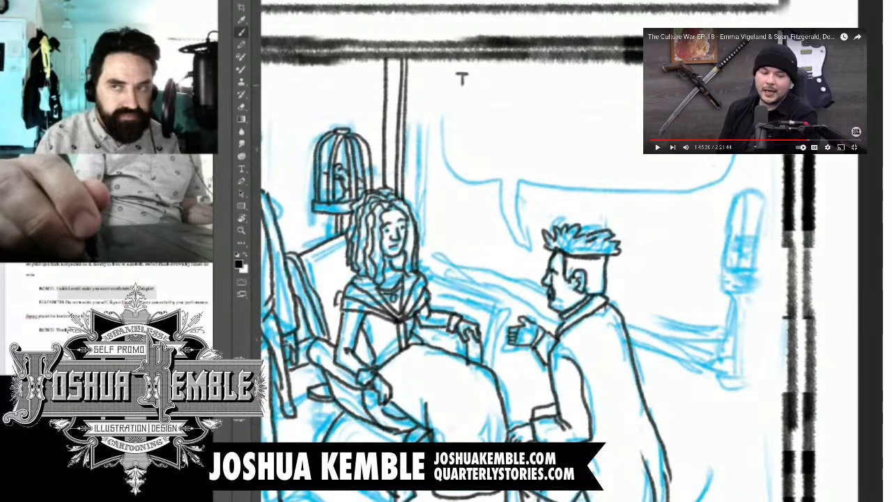
Step: Hand-letter "I WISH I COULD" in black as the first dialogue line above the kneeling man's blue speech balloon
left_click_drag(456, 86, 471, 85)
left_click_drag(482, 80, 500, 87)
mouse_move(513, 74)
left_mouse_down()
mouse_move(505, 86)
mouse_move(519, 87)
left_mouse_up()
left_click_drag(528, 69, 528, 86)
mouse_move(519, 79)
left_mouse_down()
mouse_move(528, 78)
mouse_move(485, 82)
mouse_move(498, 87)
left_mouse_up()
mouse_move(547, 71)
left_mouse_down()
mouse_move(564, 71)
mouse_move(555, 85)
left_mouse_up()
left_click_drag(550, 86, 589, 83)
left_click_drag(594, 75, 597, 84)
left_click_drag(604, 75, 613, 85)
left_click_drag(617, 73, 627, 86)
left_click_drag(629, 74, 630, 87)
left_click_drag(630, 74, 631, 87)
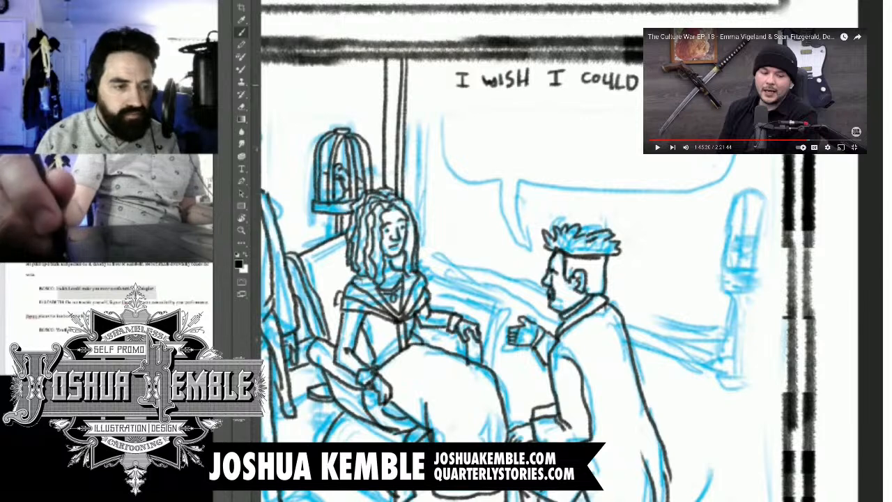
Step: Hand-letter the second dialogue line directly beneath the first, starting with "YOU MORE COMFOR"
mouse_move(454, 100)
left_mouse_down()
mouse_move(469, 98)
mouse_move(458, 117)
left_mouse_up()
left_click_drag(473, 100, 490, 116)
mouse_move(502, 103)
left_mouse_down()
mouse_move(502, 115)
mouse_move(524, 105)
left_mouse_up()
mouse_move(533, 101)
left_mouse_down()
mouse_move(533, 115)
mouse_move(572, 115)
left_mouse_up()
left_click_drag(580, 106, 583, 103)
mouse_move(594, 102)
left_mouse_down()
mouse_move(593, 114)
mouse_move(605, 113)
left_mouse_up()
left_click_drag(610, 101, 611, 114)
left_click_drag(609, 101, 642, 117)
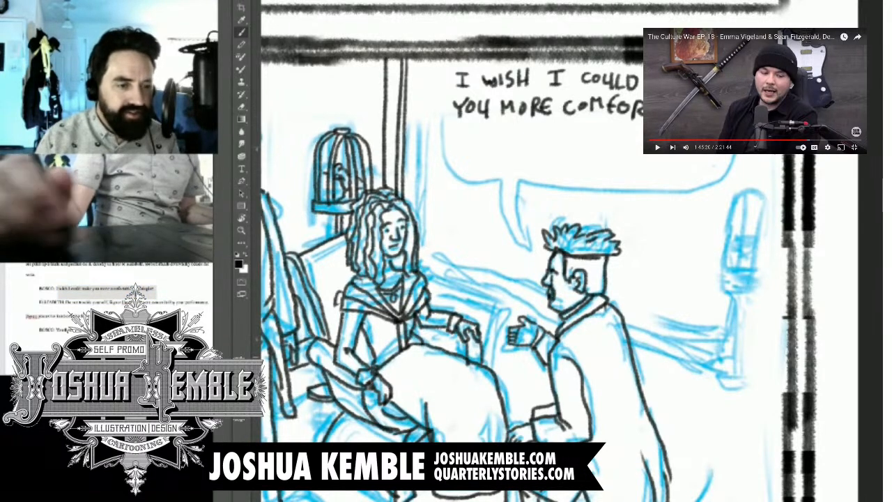
Step: Hand-letter "I APOLOGIZE." as the third dialogue line and ink the speech balloon with its tail around the lettering
left_click_drag(499, 128, 515, 128)
left_click_drag(507, 128, 516, 141)
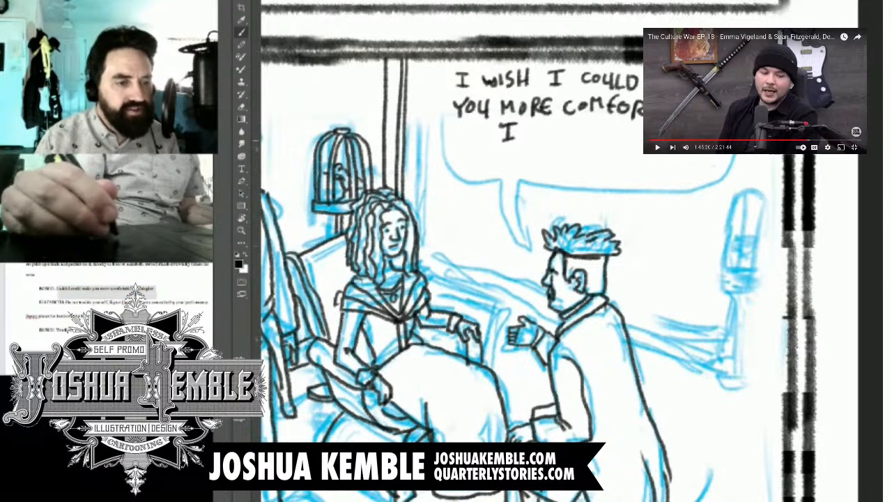
mouse_move(547, 141)
left_mouse_down()
mouse_move(561, 142)
mouse_move(559, 134)
left_mouse_up()
mouse_move(565, 124)
left_mouse_down()
mouse_move(565, 142)
mouse_move(565, 132)
left_mouse_up()
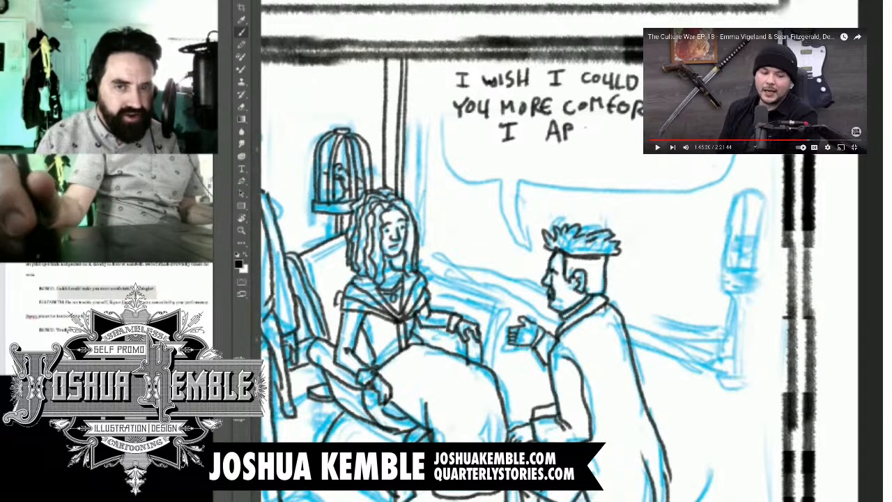
mouse_move(587, 123)
left_mouse_down()
mouse_move(589, 138)
mouse_move(588, 124)
mouse_move(602, 141)
left_mouse_up()
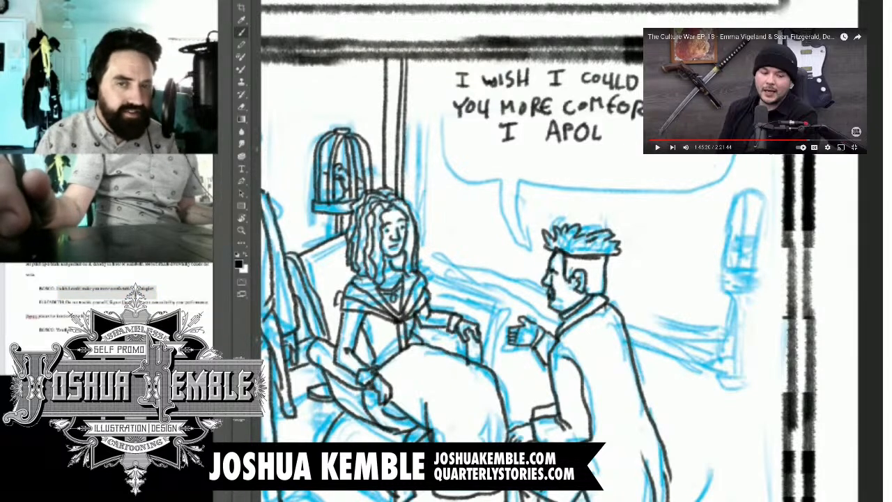
mouse_move(615, 127)
left_mouse_down()
mouse_move(611, 142)
mouse_move(617, 129)
left_mouse_up()
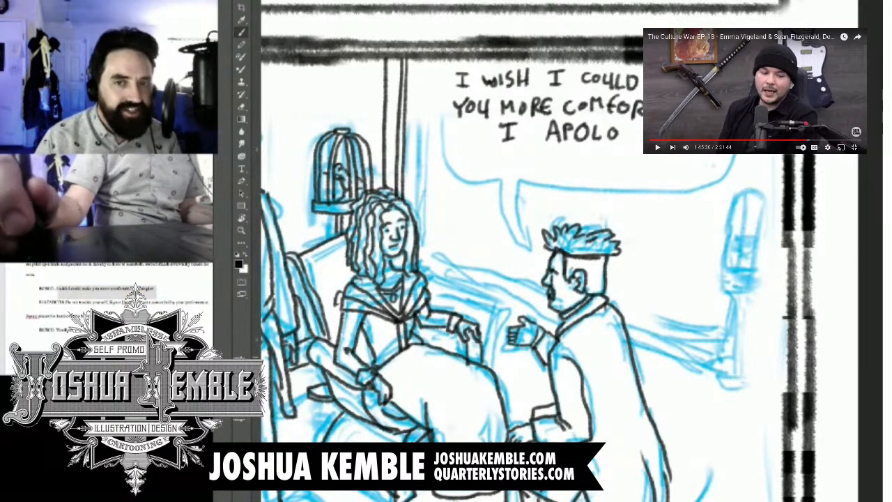
mouse_move(631, 128)
left_mouse_down()
mouse_move(619, 134)
mouse_move(643, 137)
left_mouse_up()
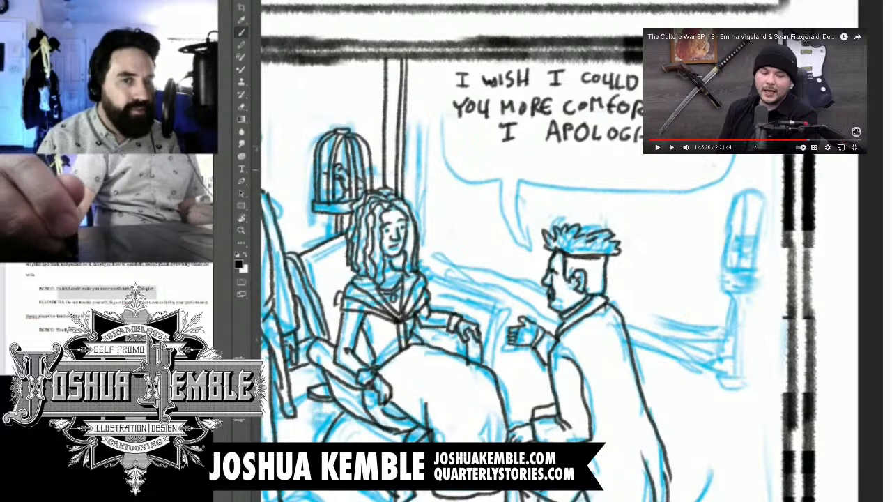
mouse_move(522, 231)
left_mouse_down()
mouse_move(505, 164)
mouse_move(438, 113)
mouse_move(439, 60)
left_mouse_up()
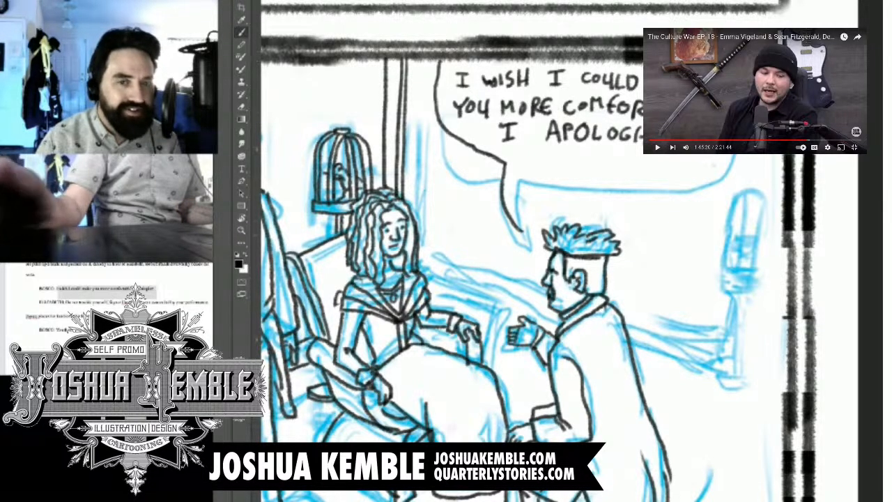
mouse_move(521, 231)
left_mouse_down()
mouse_move(517, 166)
mouse_move(686, 164)
mouse_move(732, 139)
left_mouse_up()
Step: Ink the parallel baseboard lines along the back wall, between the two seated and kneeling figures and behind the kneeling man's back
left_click_drag(592, 293, 533, 156)
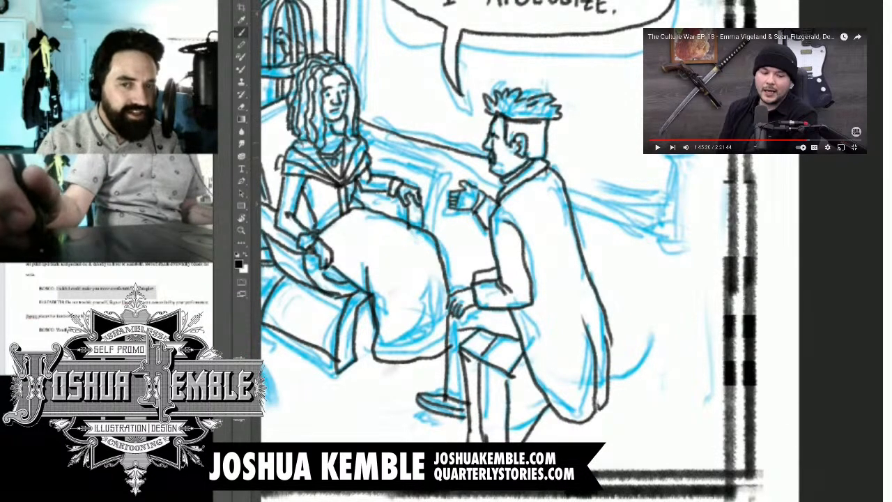
left_click_drag(360, 133, 489, 171)
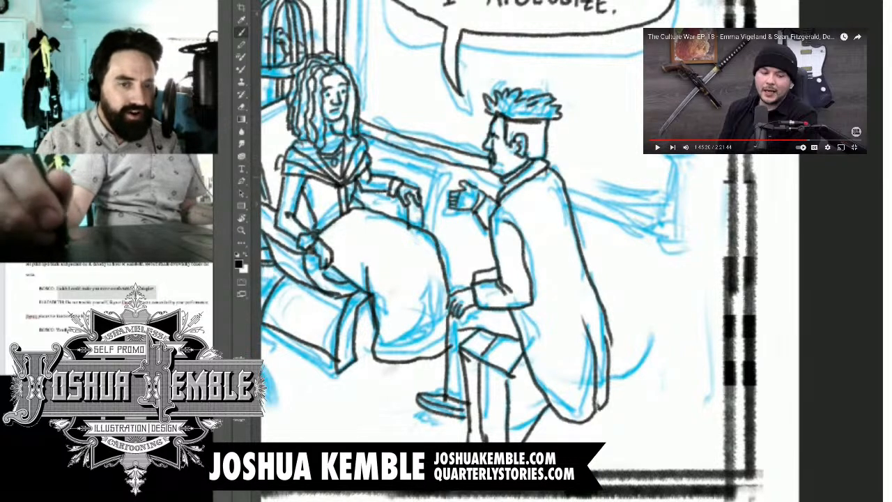
mouse_move(502, 209)
left_mouse_down()
mouse_move(388, 250)
mouse_move(407, 241)
left_mouse_up()
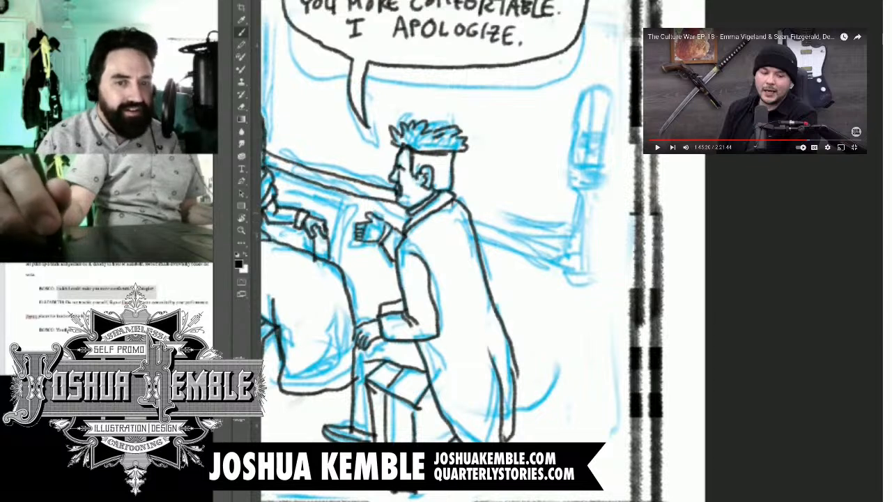
left_click_drag(468, 212, 544, 237)
mouse_move(473, 226)
left_mouse_down()
mouse_move(557, 255)
mouse_move(581, 243)
left_mouse_up()
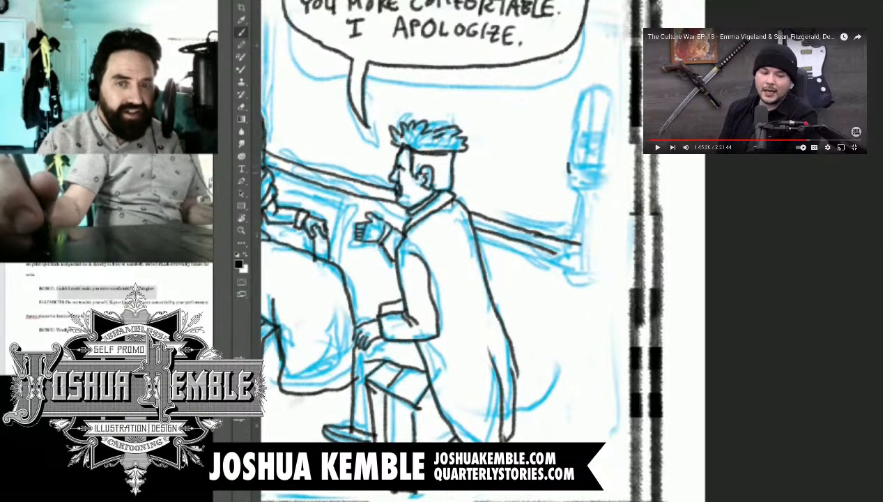
Step: Ink the birdcage behind the kneeling man, with its rimmed base, domed outline and vertical bars
mouse_move(569, 164)
left_mouse_down()
mouse_move(570, 181)
mouse_move(611, 183)
mouse_move(622, 170)
mouse_move(619, 186)
mouse_move(606, 190)
left_mouse_up()
mouse_move(569, 164)
left_mouse_down()
mouse_move(597, 103)
mouse_move(577, 161)
left_mouse_up()
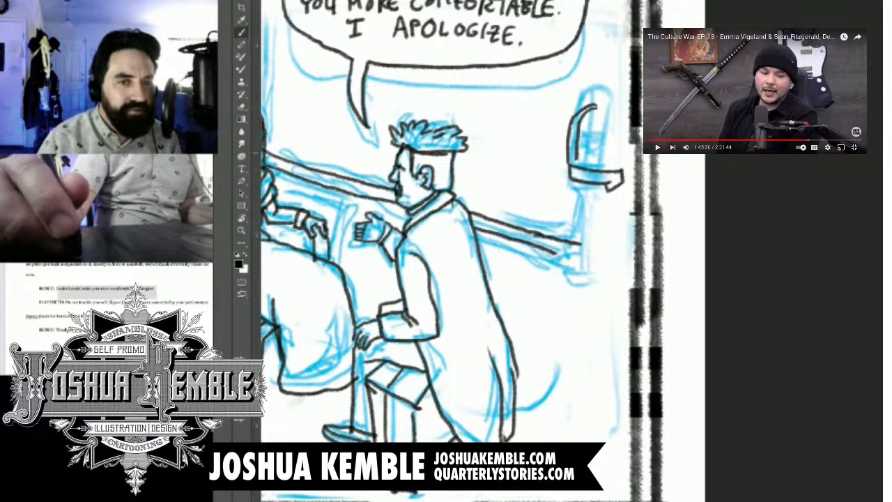
mouse_move(587, 166)
left_mouse_down()
mouse_move(591, 128)
mouse_move(606, 105)
mouse_move(595, 165)
left_mouse_up()
left_click_drag(607, 106, 605, 167)
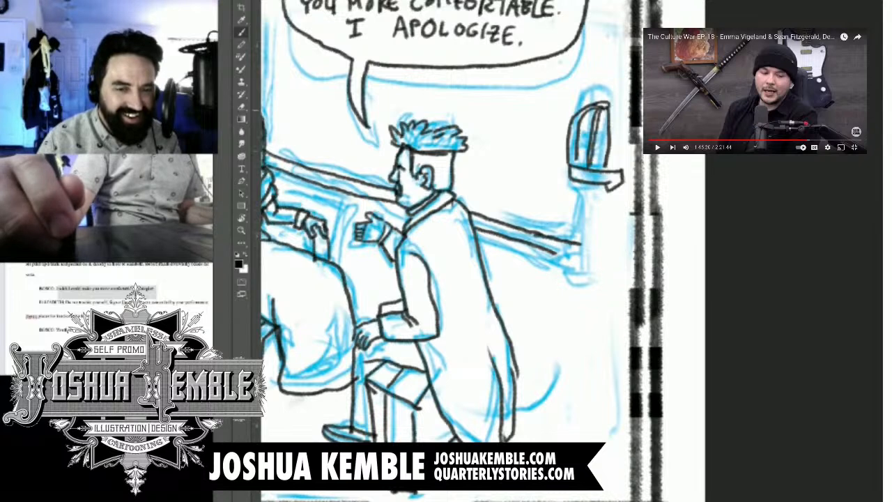
mouse_move(611, 107)
left_mouse_down()
mouse_move(610, 174)
mouse_move(624, 159)
mouse_move(620, 173)
mouse_move(627, 118)
mouse_move(625, 184)
left_mouse_up()
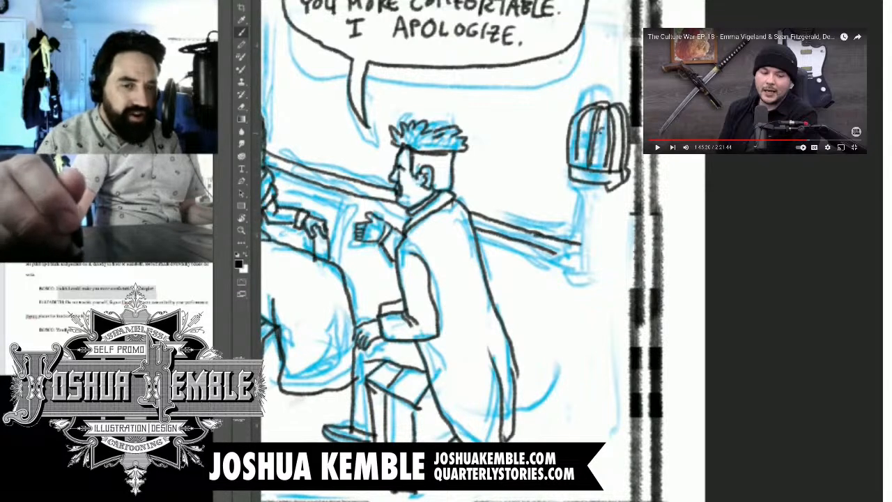
Step: Ink the birdcage's stand with a two-line pole and round foot, and extend the baseboard lines past it to the panel border
mouse_move(596, 135)
left_mouse_down()
mouse_move(608, 148)
mouse_move(597, 165)
mouse_move(589, 279)
left_mouse_up()
left_click_drag(601, 183, 596, 279)
left_click_drag(557, 307, 634, 226)
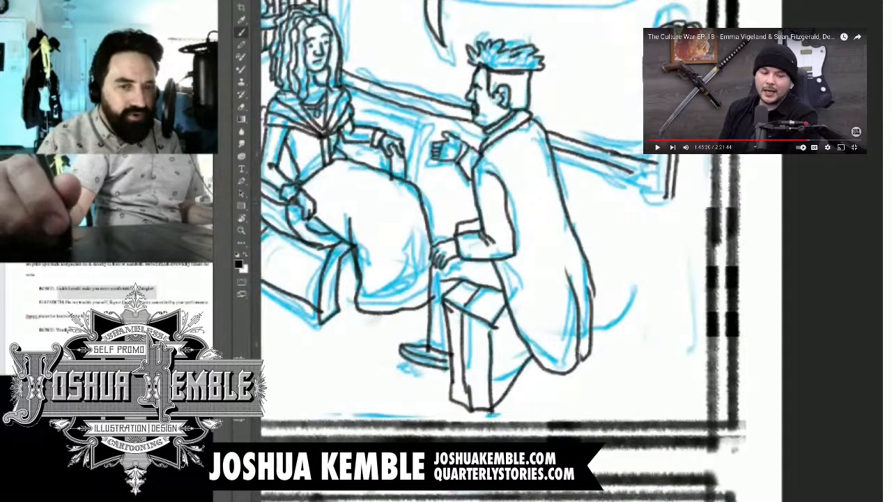
mouse_move(676, 197)
left_mouse_down()
mouse_move(639, 195)
mouse_move(640, 206)
mouse_move(681, 208)
mouse_move(637, 211)
mouse_move(668, 221)
mouse_move(691, 209)
mouse_move(690, 199)
left_mouse_up()
mouse_move(631, 170)
left_mouse_down()
mouse_move(665, 179)
mouse_move(667, 165)
mouse_move(722, 178)
mouse_move(716, 191)
left_mouse_up()
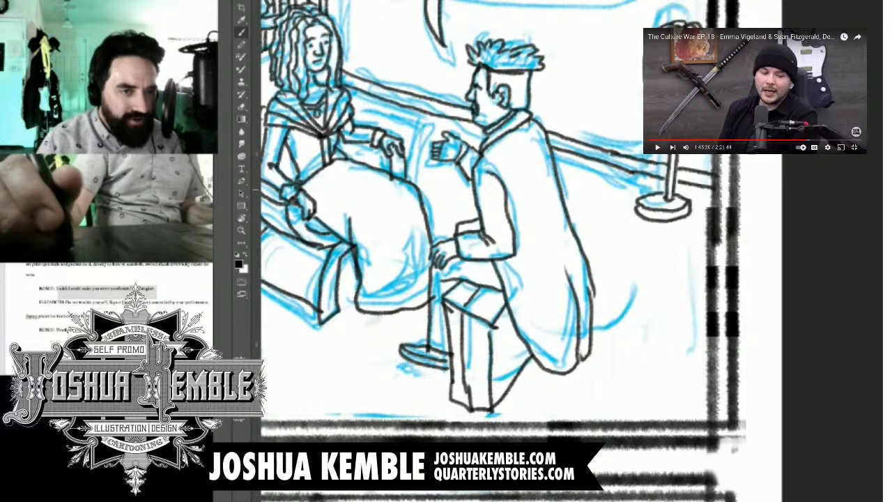
Step: Hide the blue rough sketch to leave only the black artwork, and resume the reference video
scroll(713, 185, "down", 6)
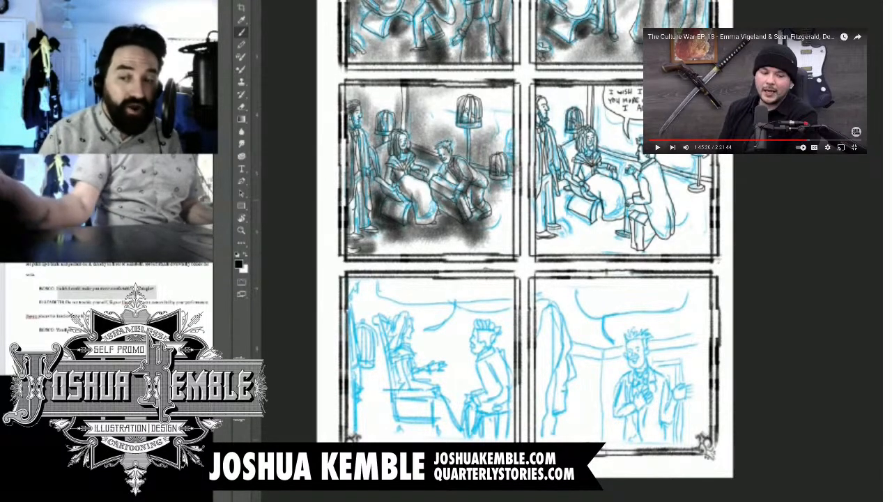
key("ctrl+comma")
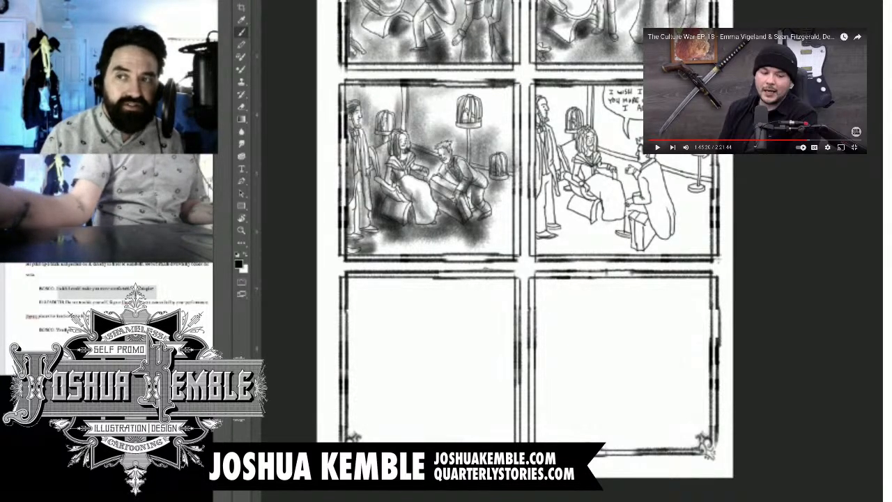
left_click(659, 148)
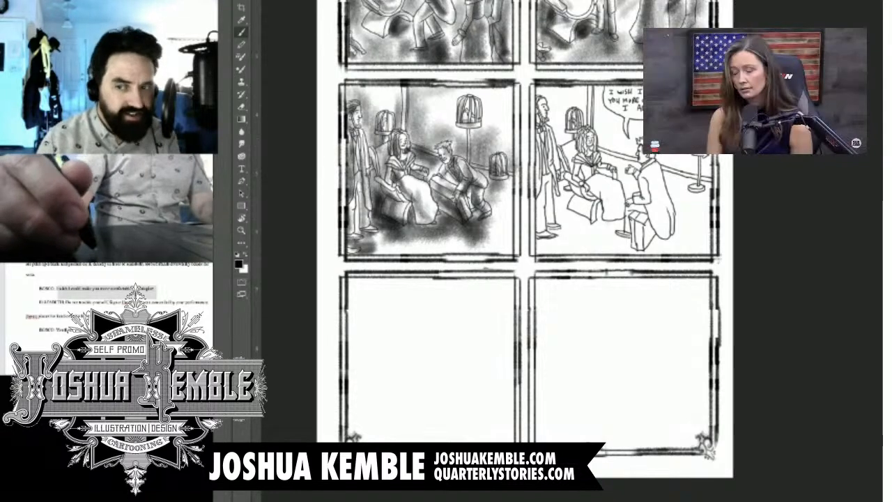
Step: Shade the standing bearded man's suit and the floor at his feet with soft grey tone in the dialogue panel
key("ctrl+plus")
key("ctrl+plus")
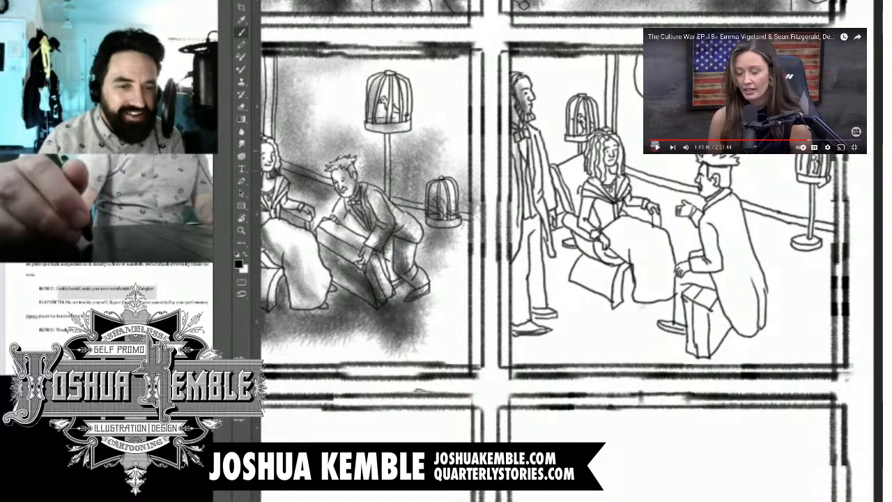
left_click_drag(544, 159, 533, 293)
mouse_move(537, 255)
left_mouse_down()
mouse_move(541, 318)
mouse_move(518, 324)
left_mouse_up()
mouse_move(519, 268)
left_mouse_down()
mouse_move(520, 337)
mouse_move(554, 319)
mouse_move(516, 343)
left_mouse_up()
mouse_move(538, 340)
left_mouse_down()
mouse_move(516, 350)
mouse_move(518, 361)
left_mouse_up()
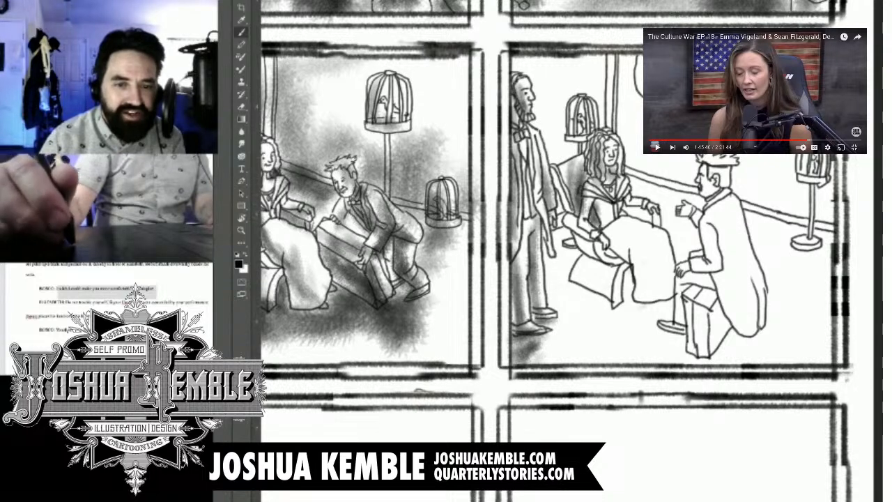
Step: Shade the folds of the seated woman's long skirt with soft vertical grey strokes
left_click_drag(606, 228, 651, 313)
left_click_drag(633, 269, 628, 304)
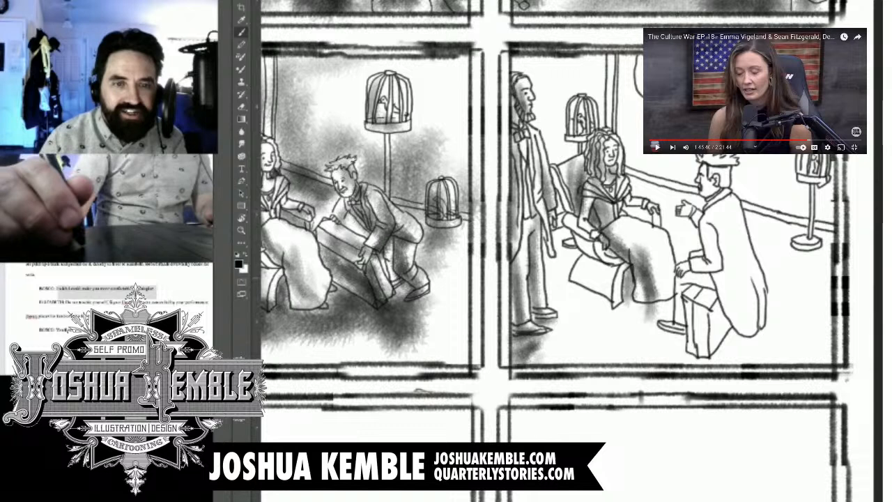
left_click_drag(626, 271, 630, 307)
left_click_drag(630, 273, 634, 315)
Step: Shade the woman's chair and add dark shadow on the floor behind and beneath it
mouse_move(577, 233)
left_mouse_down()
mouse_move(605, 253)
mouse_move(609, 274)
left_mouse_up()
left_click_drag(581, 248, 552, 286)
left_click_drag(552, 292, 601, 313)
left_click_drag(558, 293, 658, 319)
mouse_move(594, 318)
left_mouse_down()
mouse_move(677, 340)
mouse_move(670, 353)
left_mouse_up()
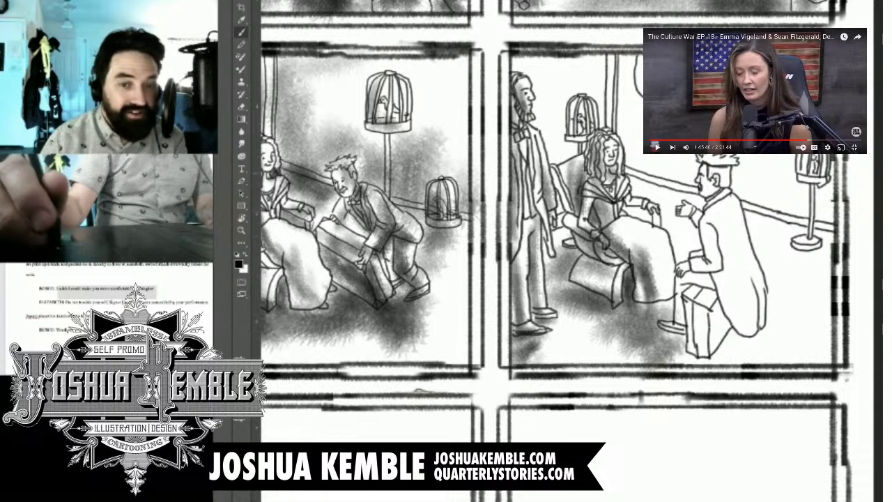
Step: Shade the kneeling man's head, coat and trousers, and add a shadow on the floor around his knee
mouse_move(709, 159)
left_mouse_down()
mouse_move(725, 188)
mouse_move(689, 229)
mouse_move(690, 285)
mouse_move(700, 295)
left_mouse_up()
left_click_drag(727, 241, 712, 297)
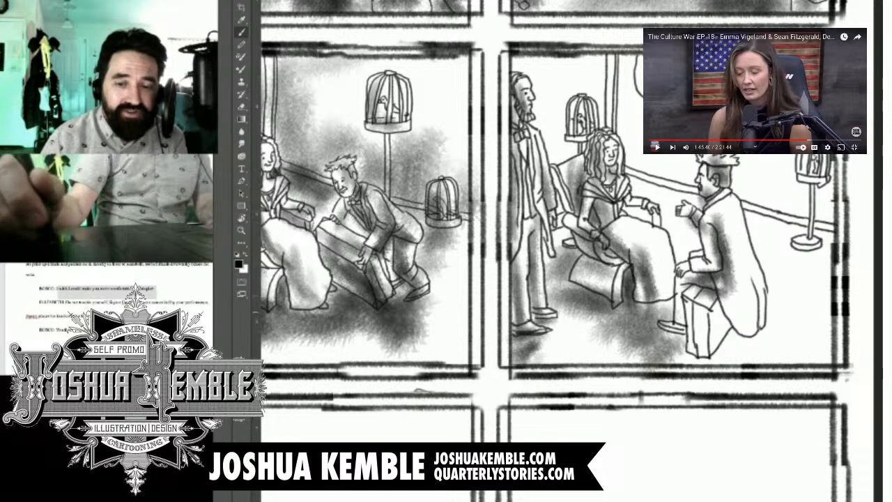
left_click_drag(731, 232, 744, 330)
left_click_drag(738, 278, 704, 347)
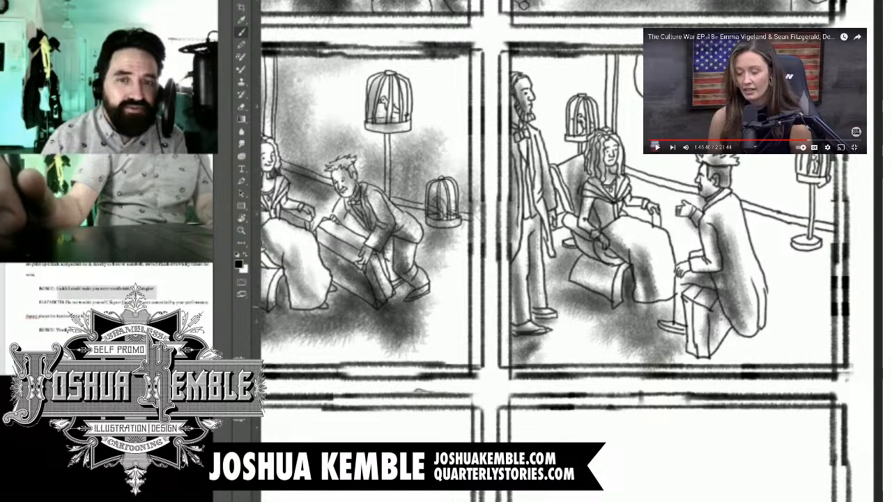
left_click_drag(746, 305, 707, 362)
mouse_move(762, 337)
left_mouse_down()
mouse_move(719, 368)
mouse_move(767, 361)
left_mouse_up()
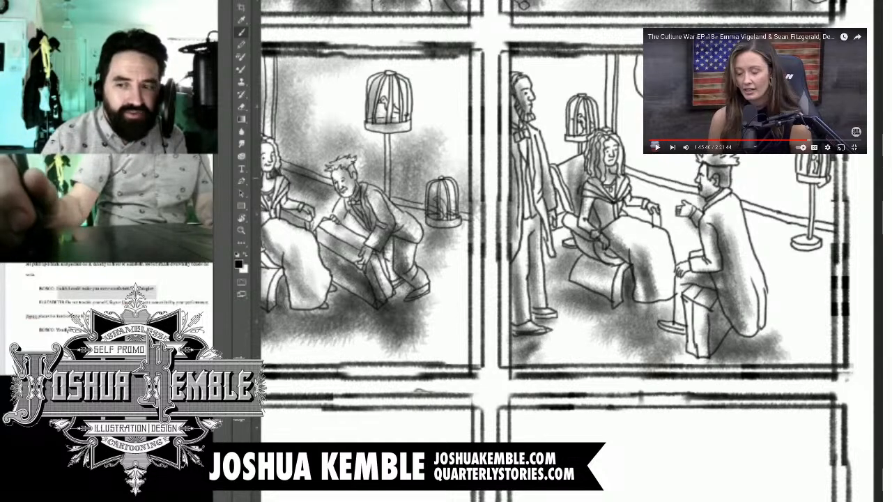
Step: Shade the background around the birdcage stand, behind the kneeling man and between him and the woman
mouse_move(816, 157)
left_mouse_down()
mouse_move(817, 262)
mouse_move(804, 286)
mouse_move(819, 293)
left_mouse_up()
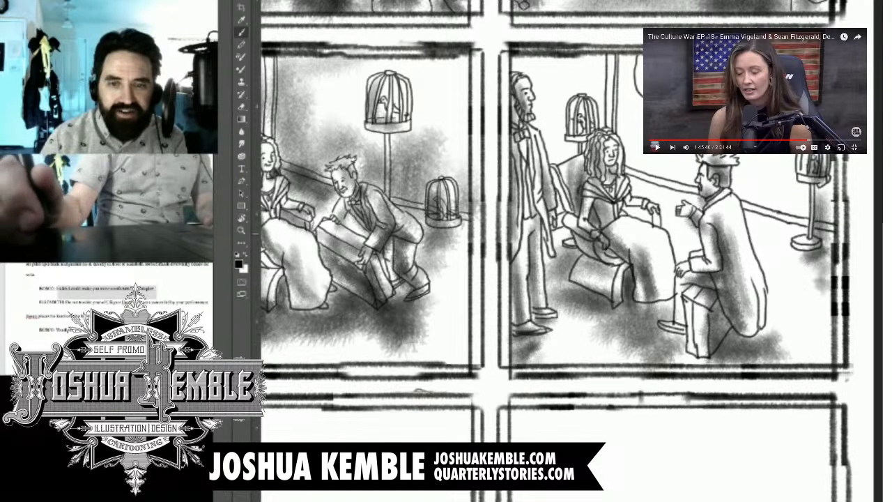
mouse_move(758, 224)
left_mouse_down()
mouse_move(796, 233)
mouse_move(790, 225)
mouse_move(755, 224)
mouse_move(801, 253)
mouse_move(759, 261)
left_mouse_up()
mouse_move(686, 192)
left_mouse_down()
mouse_move(706, 210)
mouse_move(627, 170)
mouse_move(662, 198)
mouse_move(679, 228)
left_mouse_up()
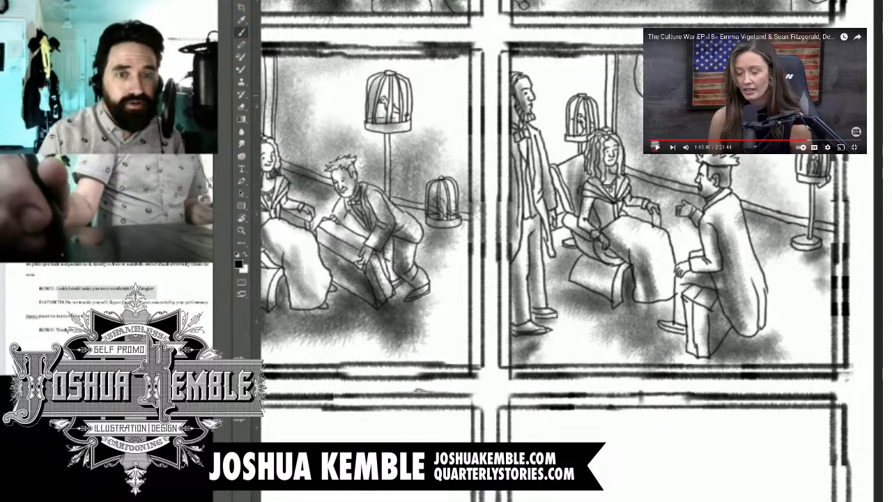
Step: Try erasing along the speech balloon's inner edge beside the lettering, and undo the erasure
left_click_drag(488, 251, 606, 274)
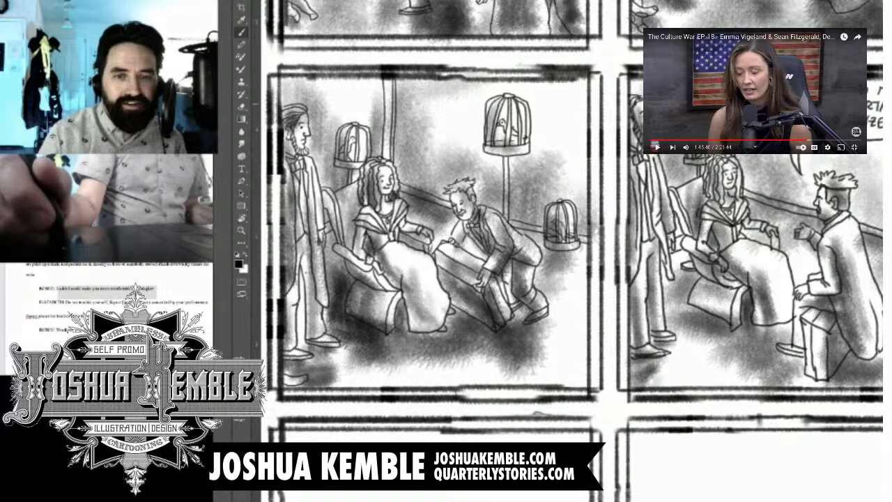
mouse_move(677, 214)
left_mouse_down()
mouse_move(685, 261)
mouse_move(672, 307)
mouse_move(677, 328)
mouse_move(591, 241)
mouse_move(500, 250)
left_mouse_up()
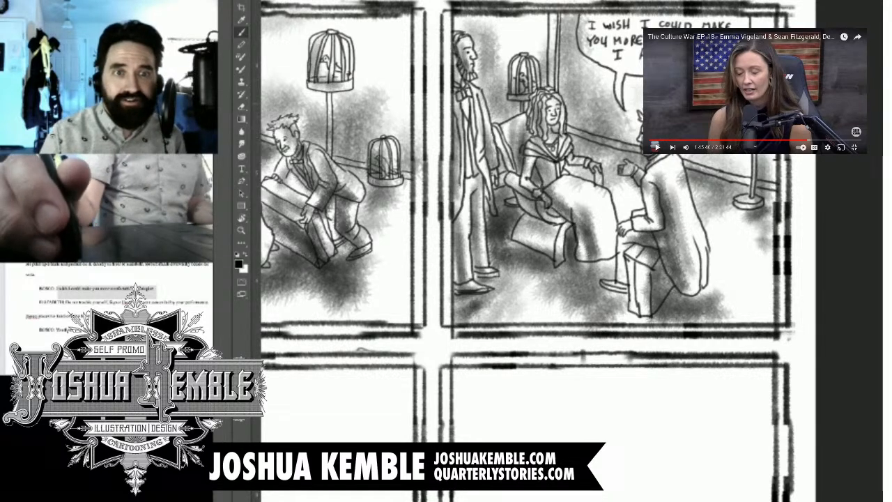
key("e")
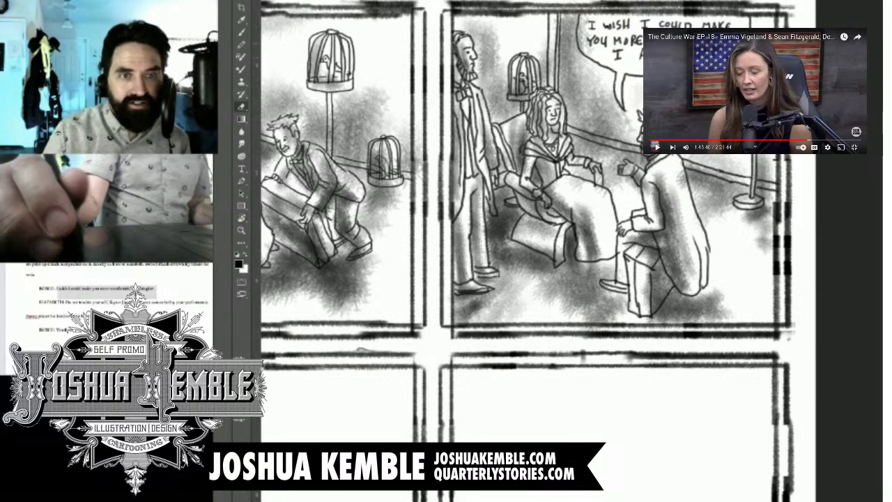
left_click_drag(588, 16, 590, 60)
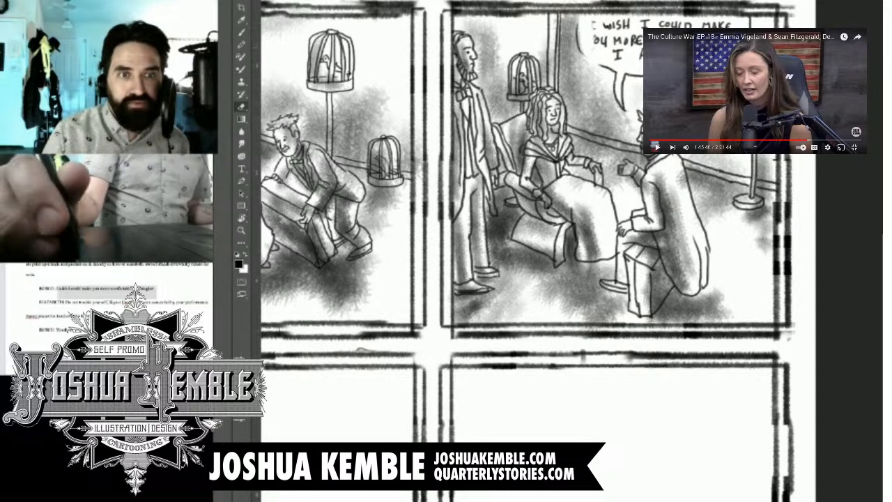
key("ctrl+z")
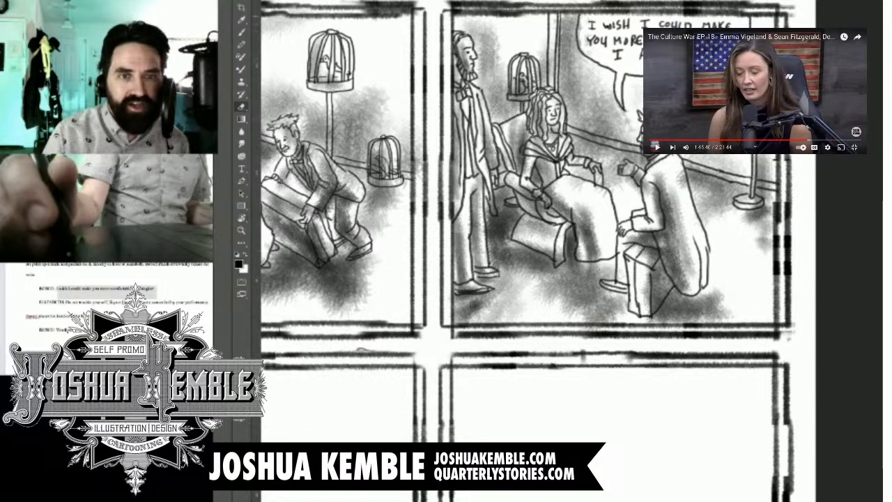
key("ctrl+minus")
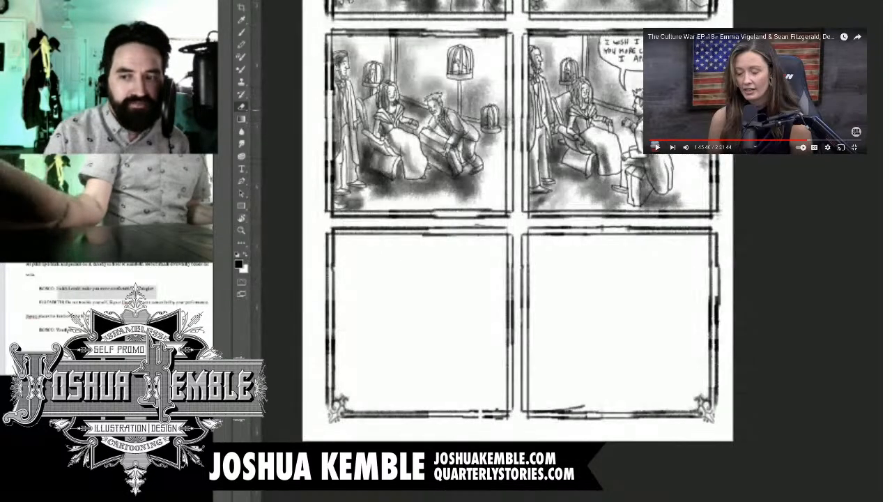
scroll(516, 244, "up", 2)
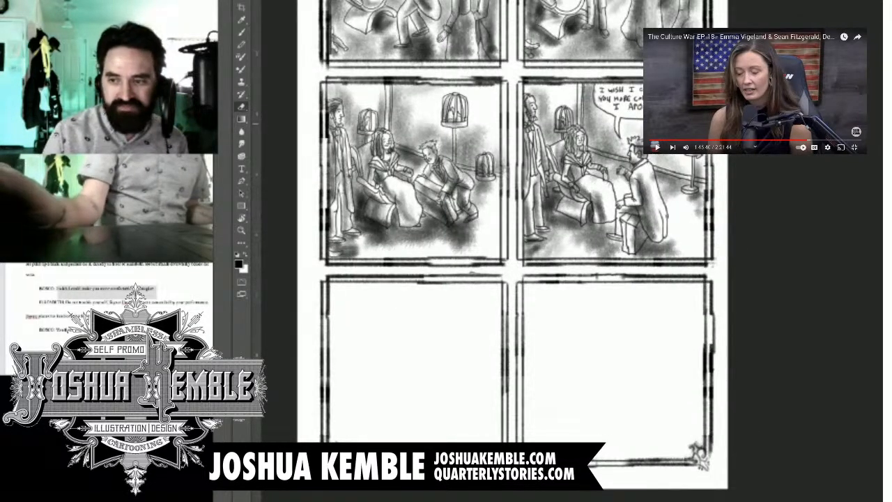
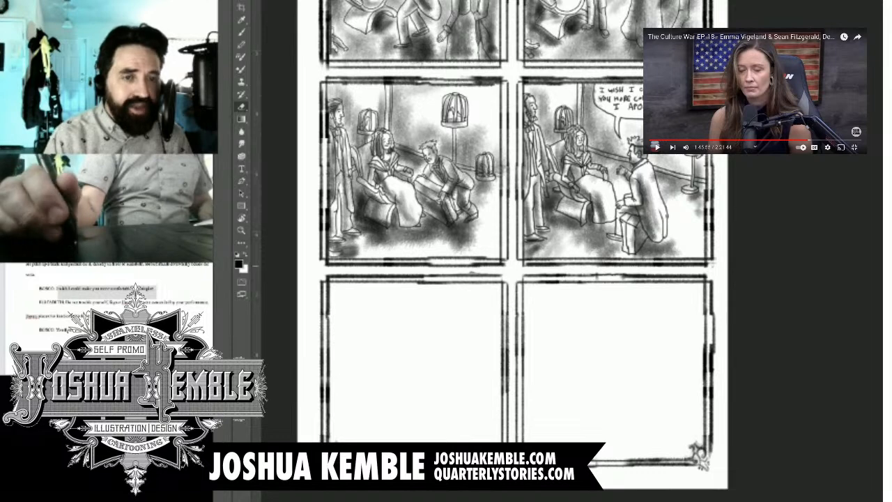
Step: Bring back the blue rough sketch in the page's empty bottom-row panels, ready for brush inking
key("ctrl+plus")
key("ctrl+plus")
left_click_drag(430, 348, 613, 158)
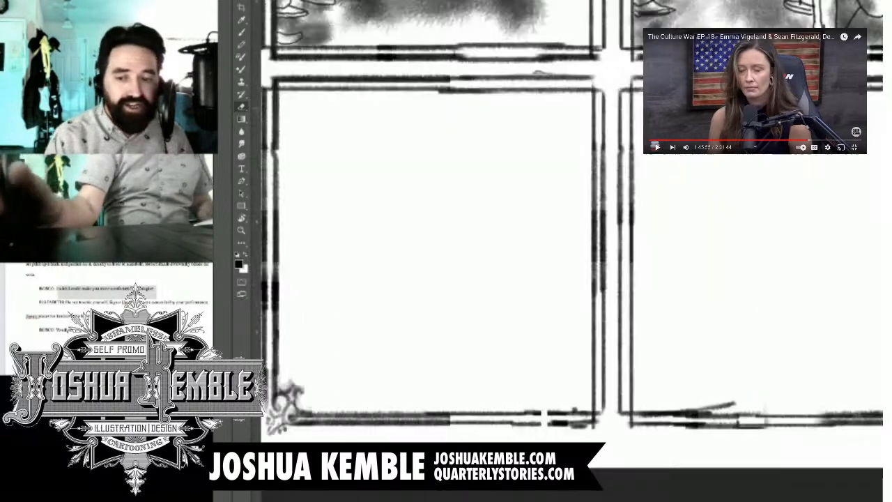
left_click_drag(488, 244, 532, 225)
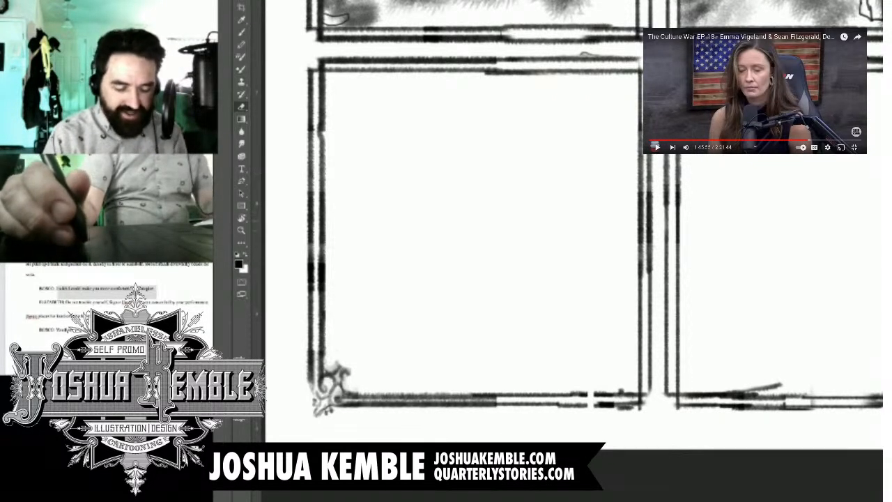
key("b")
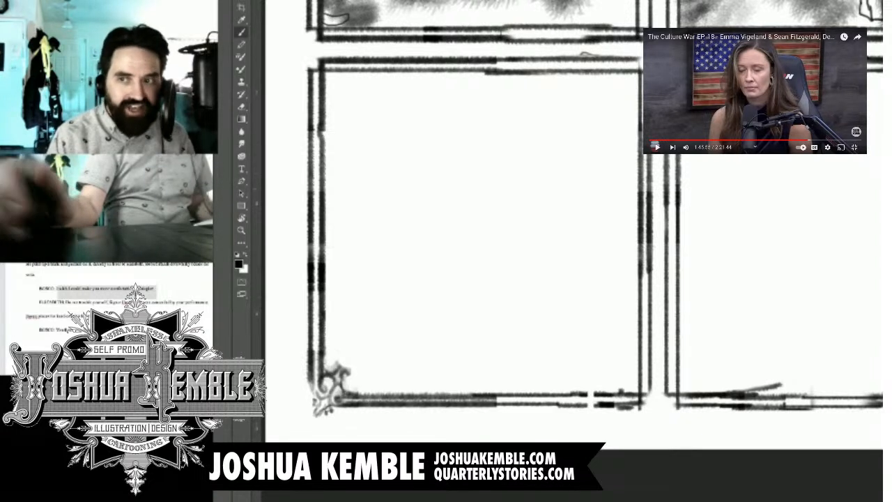
left_click_drag(446, 251, 522, 253)
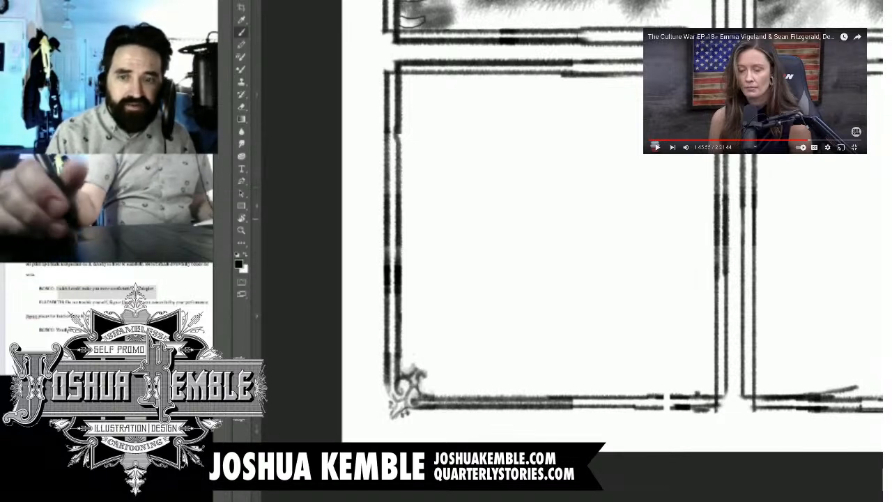
key("ctrl+z")
key("ctrl+z")
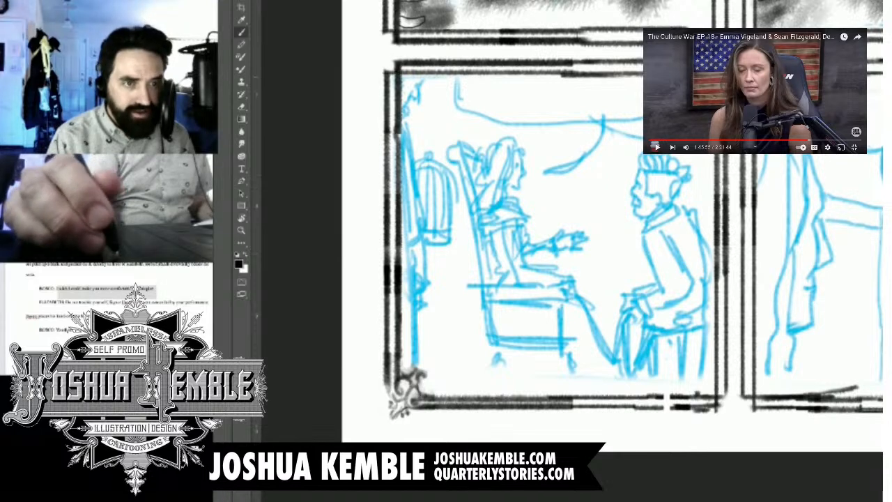
Step: Ink the standing man's partial face in profile at the edge of the bottom-row first panel
scroll(401, 77, "up", 2)
scroll(400, 77, "up", 1)
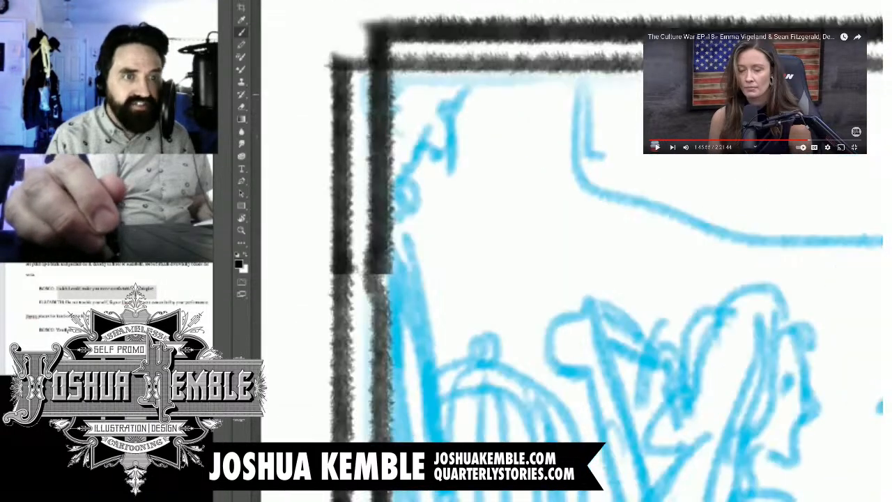
mouse_move(415, 98)
left_mouse_down()
mouse_move(443, 100)
mouse_move(448, 126)
mouse_move(446, 146)
mouse_move(434, 151)
mouse_move(423, 136)
mouse_move(421, 164)
mouse_move(406, 161)
mouse_move(397, 195)
mouse_move(398, 231)
left_mouse_up()
left_click_drag(458, 99, 449, 113)
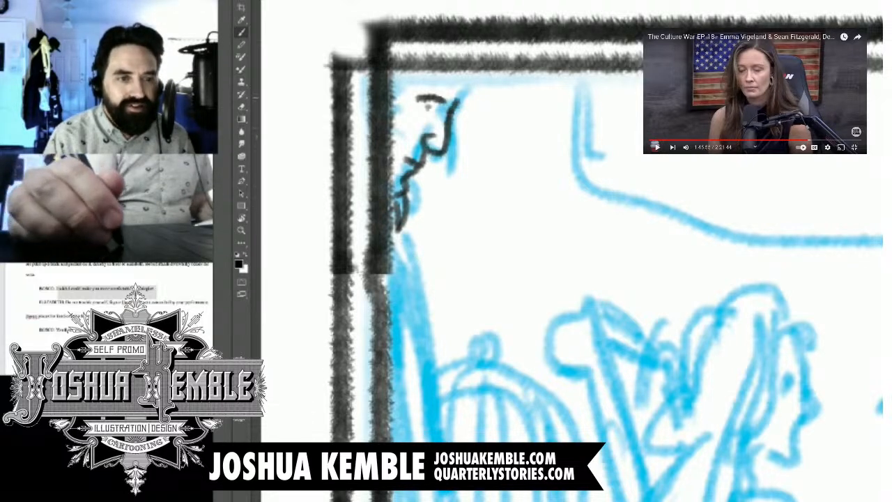
left_click_drag(465, 68, 454, 101)
Step: Ink the standing man's coat, sleeve, hand, trouser leg and shoe along the panel's edge
key("ctrl+minus")
key("ctrl+minus")
key("ctrl+minus")
key("ctrl+minus")
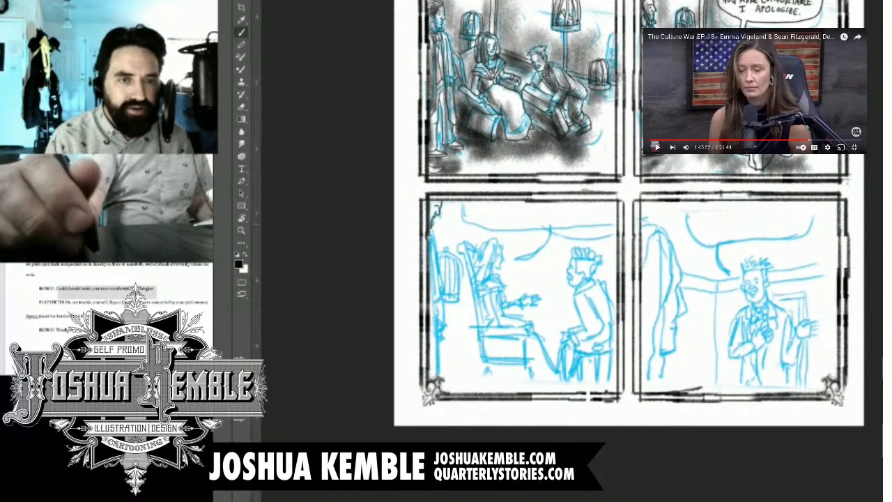
scroll(415, 234, "up", 6)
left_click_drag(488, 320, 515, 171)
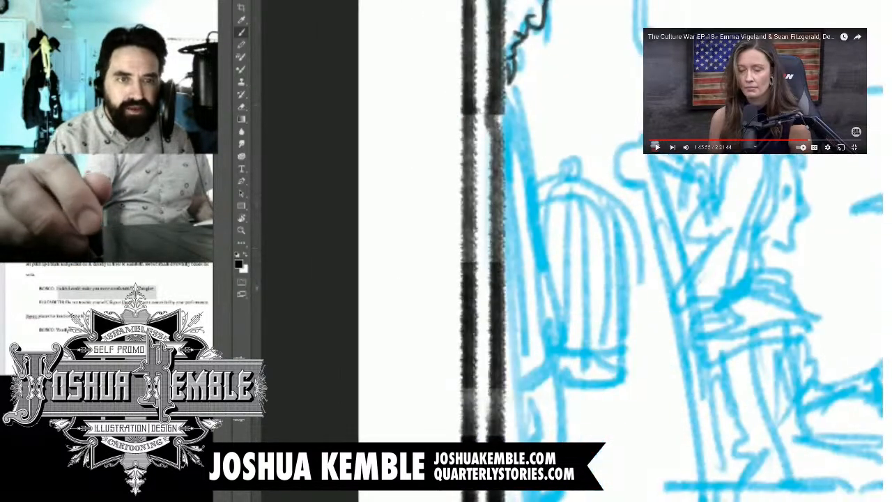
mouse_move(503, 92)
left_mouse_down()
mouse_move(522, 131)
mouse_move(527, 247)
mouse_move(543, 335)
mouse_move(540, 368)
mouse_move(503, 383)
left_mouse_up()
mouse_move(512, 111)
left_mouse_down()
mouse_move(502, 320)
mouse_move(516, 131)
mouse_move(559, 334)
mouse_move(548, 339)
mouse_move(618, 157)
mouse_move(601, 150)
mouse_move(606, 175)
mouse_move(591, 184)
mouse_move(604, 180)
mouse_move(590, 211)
left_mouse_up()
scroll(589, 348, "down", 5)
scroll(587, 146, "up", 5)
mouse_move(585, 190)
left_mouse_down()
mouse_move(580, 207)
mouse_move(590, 211)
mouse_move(564, 206)
mouse_move(573, 210)
left_mouse_up()
mouse_move(589, 240)
left_mouse_down()
mouse_move(575, 188)
mouse_move(582, 181)
mouse_move(535, 168)
left_mouse_up()
mouse_move(561, 138)
left_mouse_down()
mouse_move(579, 282)
mouse_move(569, 373)
mouse_move(544, 381)
mouse_move(615, 395)
mouse_move(556, 401)
mouse_move(603, 408)
mouse_move(617, 397)
left_mouse_up()
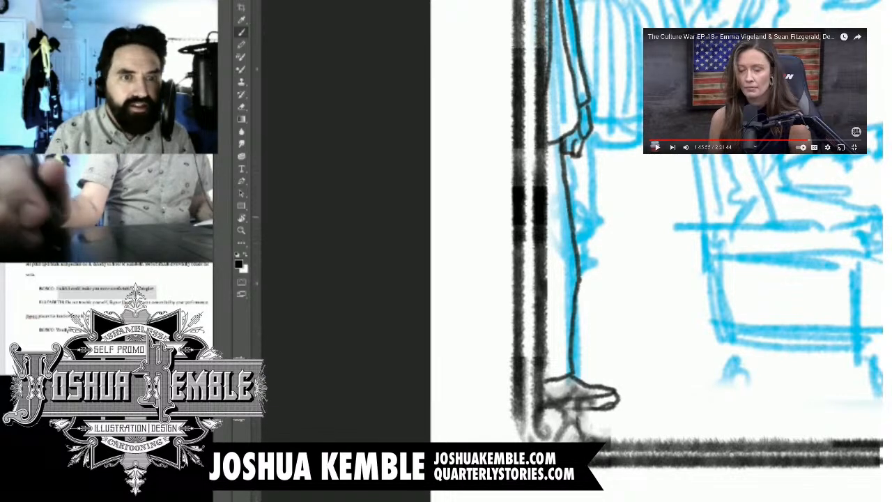
Step: Ink the birdcage beside the standing man, with its cap, bars and rim, and its pole and round foot
left_click_drag(627, 174, 478, 298)
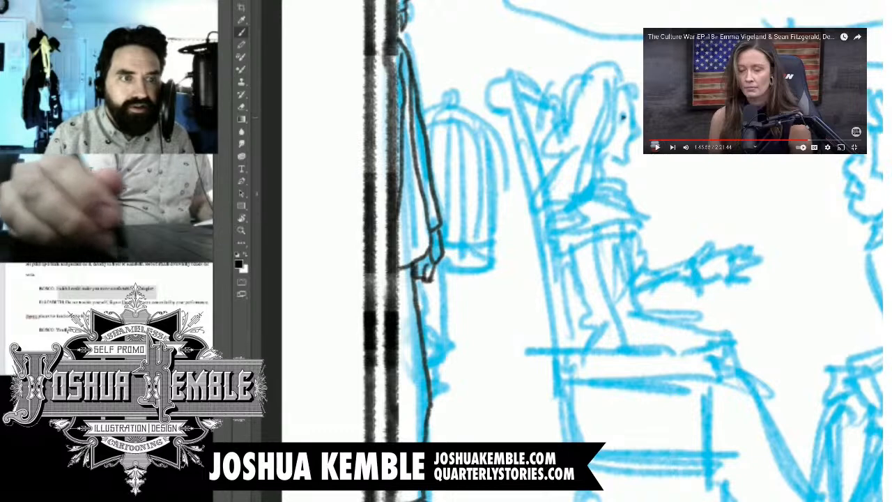
key("ctrl+plus")
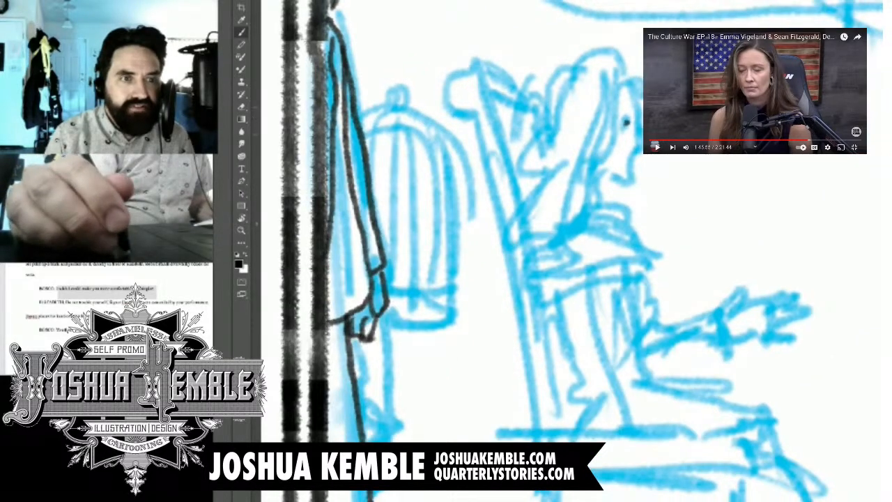
mouse_move(395, 110)
left_mouse_down()
mouse_move(385, 108)
mouse_move(383, 94)
mouse_move(412, 98)
mouse_move(354, 131)
left_mouse_up()
mouse_move(390, 105)
left_mouse_down()
mouse_move(373, 150)
mouse_move(391, 216)
mouse_move(384, 275)
mouse_move(422, 212)
mouse_move(412, 282)
left_mouse_up()
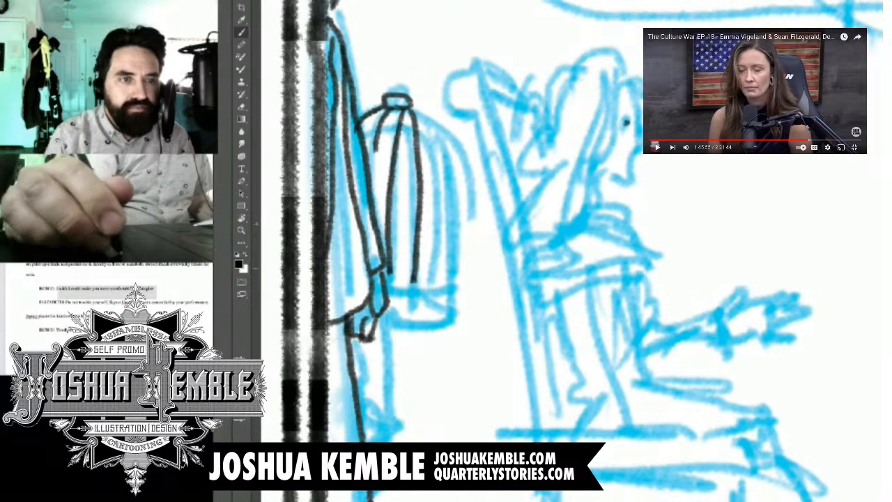
mouse_move(409, 106)
left_mouse_down()
mouse_move(443, 159)
mouse_move(437, 285)
mouse_move(415, 109)
mouse_move(457, 162)
mouse_move(460, 271)
mouse_move(454, 285)
mouse_move(390, 283)
mouse_move(418, 305)
mouse_move(463, 295)
mouse_move(458, 280)
left_mouse_up()
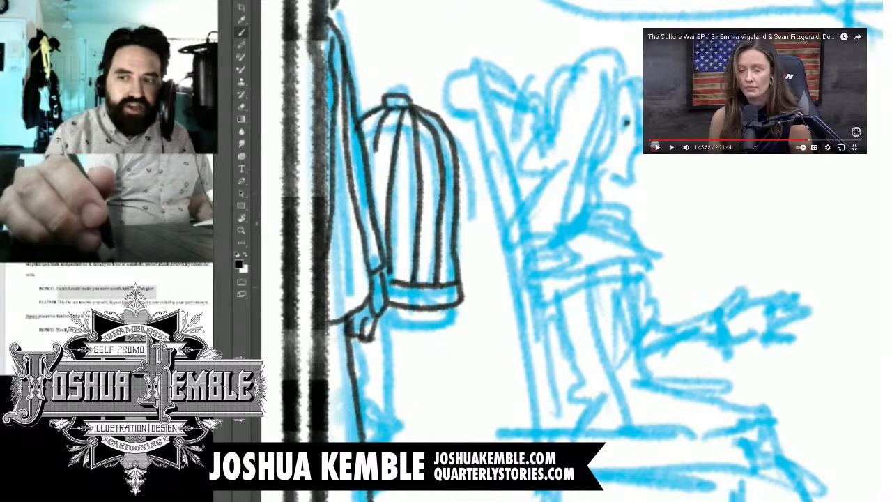
left_click_drag(446, 363, 481, 127)
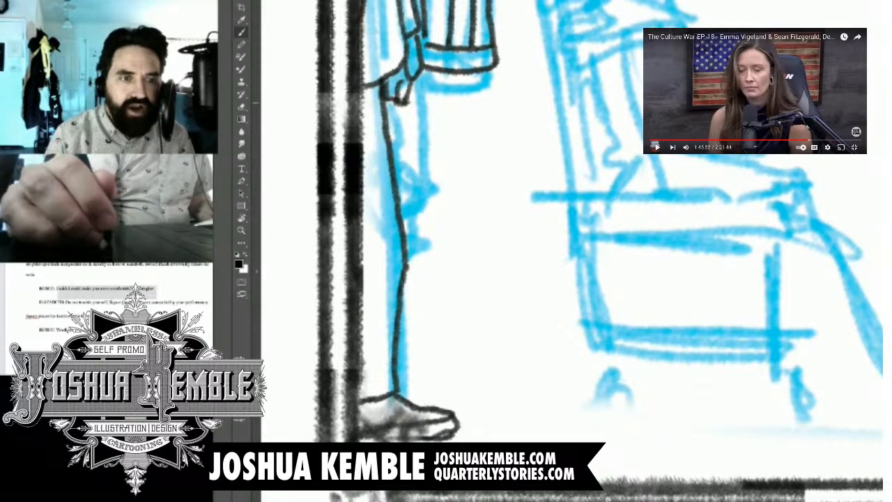
left_click_drag(436, 73, 431, 338)
mouse_move(420, 69)
left_mouse_down()
mouse_move(415, 336)
mouse_move(432, 339)
mouse_move(393, 335)
mouse_move(460, 354)
mouse_move(470, 345)
mouse_move(474, 367)
mouse_move(391, 370)
left_mouse_up()
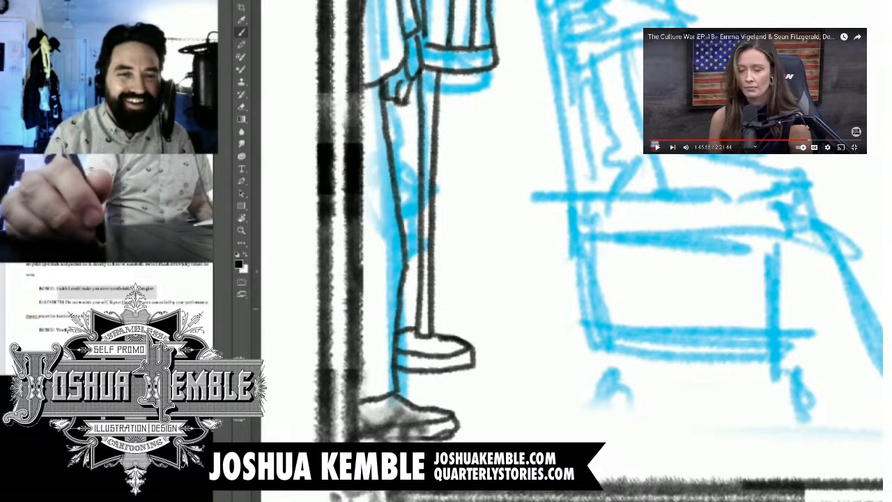
Step: Ink a small perched bird with eye and beak inside the birdcage
key("ctrl+minus")
key("ctrl+minus")
left_click_drag(697, 174, 757, 175)
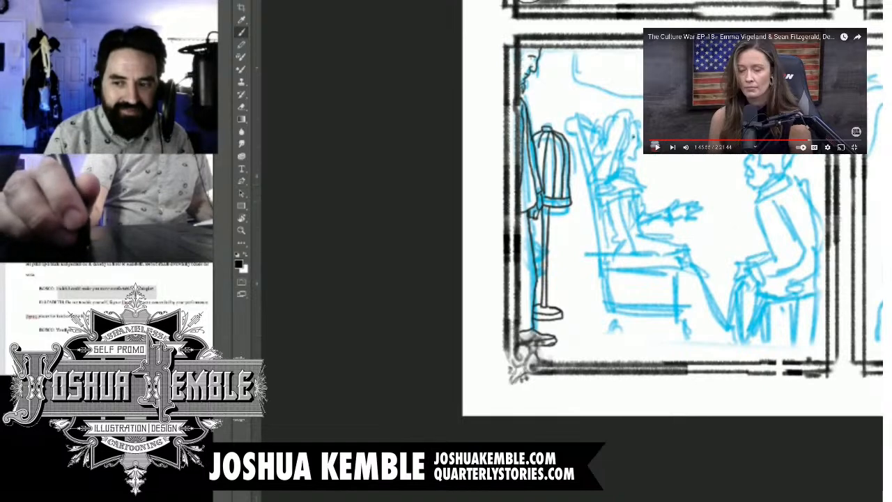
key("ctrl+plus")
key("ctrl+plus")
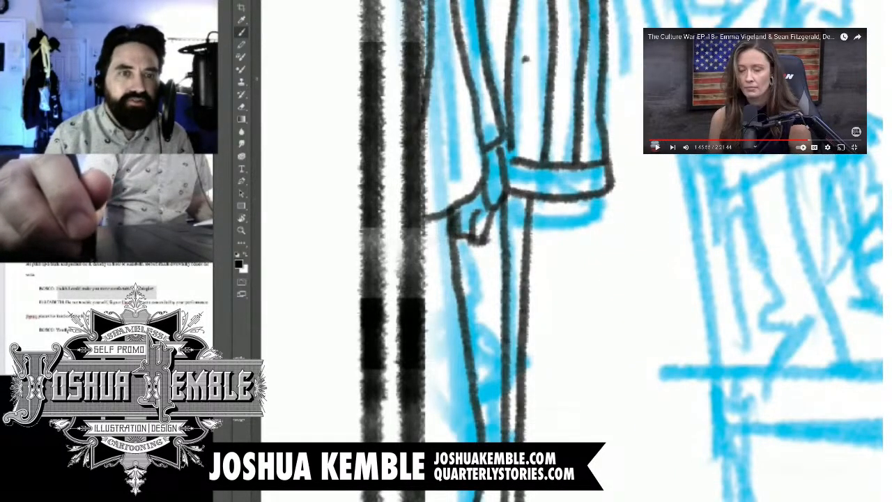
mouse_move(489, 68)
left_mouse_down()
mouse_move(533, 46)
mouse_move(543, 70)
mouse_move(558, 64)
mouse_move(550, 52)
mouse_move(521, 81)
mouse_move(520, 124)
left_mouse_up()
mouse_move(524, 93)
left_mouse_down()
mouse_move(519, 133)
mouse_move(500, 147)
mouse_move(495, 124)
left_mouse_up()
left_click_drag(505, 79, 482, 89)
Step: Ink the seated woman's face in profile and her long wavy hair over the blue sketch
scroll(545, 103, "down", 5)
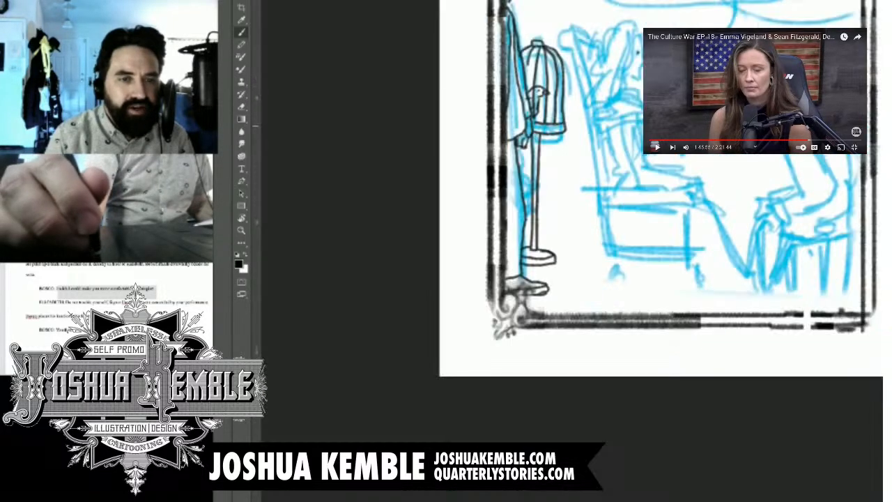
scroll(592, 118, "down", 1)
left_click_drag(592, 118, 571, 196)
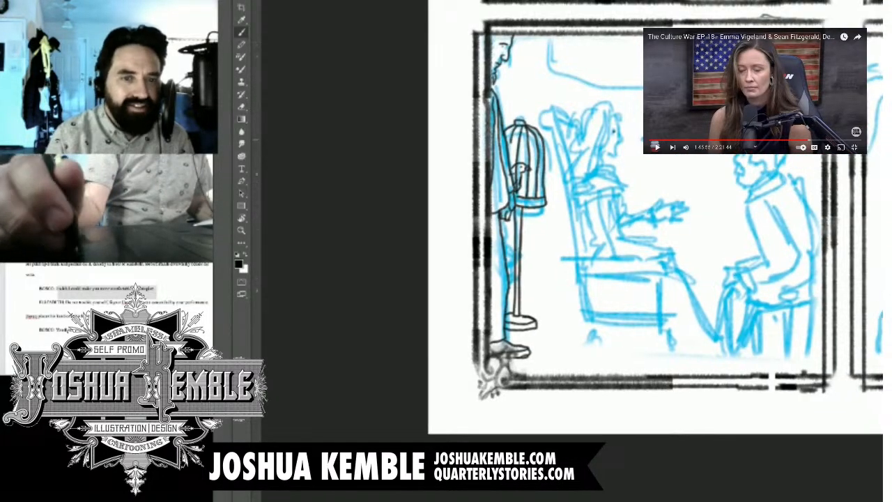
scroll(555, 143, "up", 3)
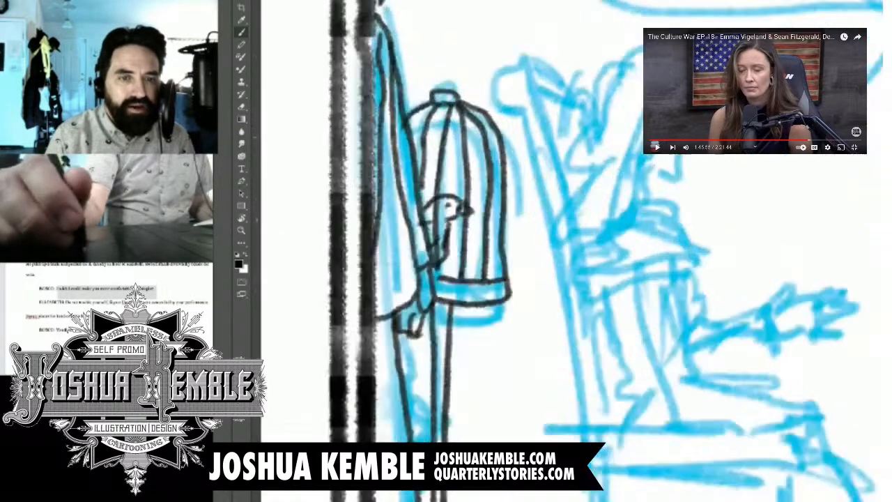
mouse_move(673, 122)
left_mouse_down()
mouse_move(569, 173)
mouse_move(575, 159)
mouse_move(598, 202)
mouse_move(575, 206)
mouse_move(578, 196)
mouse_move(573, 241)
mouse_move(560, 244)
mouse_move(538, 227)
left_mouse_up()
scroll(571, 173, "up", 1)
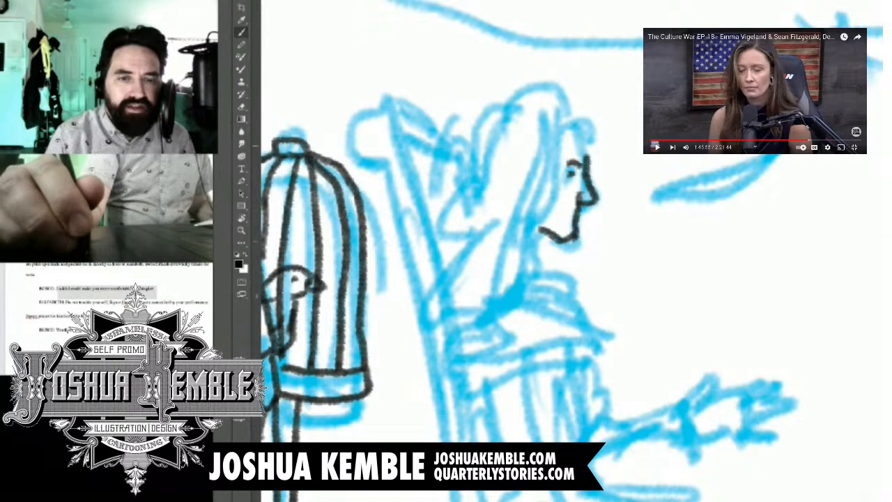
mouse_move(590, 155)
left_mouse_down()
mouse_move(576, 120)
mouse_move(563, 133)
mouse_move(547, 223)
mouse_move(535, 241)
mouse_move(537, 289)
mouse_move(520, 256)
mouse_move(566, 105)
mouse_move(578, 127)
mouse_move(553, 104)
mouse_move(525, 157)
mouse_move(487, 307)
mouse_move(468, 293)
mouse_move(519, 133)
mouse_move(545, 94)
mouse_move(560, 98)
mouse_move(498, 140)
mouse_move(446, 273)
mouse_move(471, 299)
mouse_move(476, 288)
left_mouse_up()
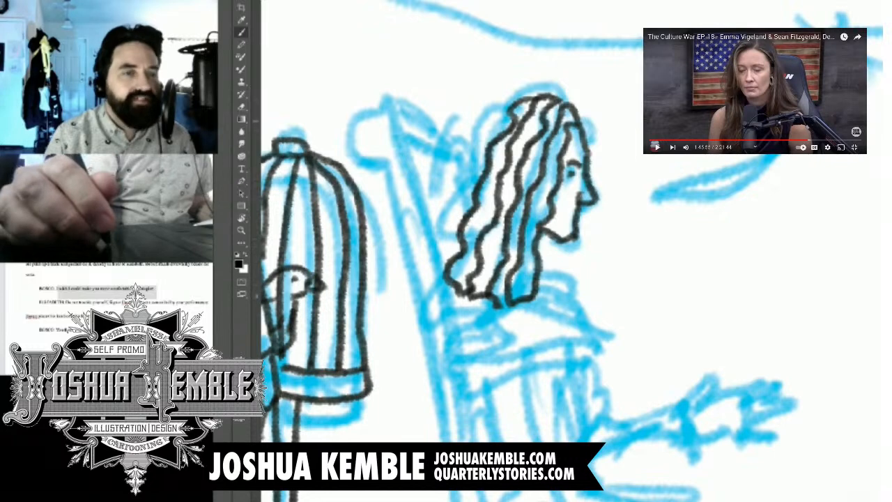
mouse_move(524, 97)
left_mouse_down()
mouse_move(460, 146)
mouse_move(434, 213)
mouse_move(453, 276)
left_mouse_up()
Step: Ink the seated woman's neck and the front edge of her dress's neckline
key("ctrl+minus")
key("ctrl+minus")
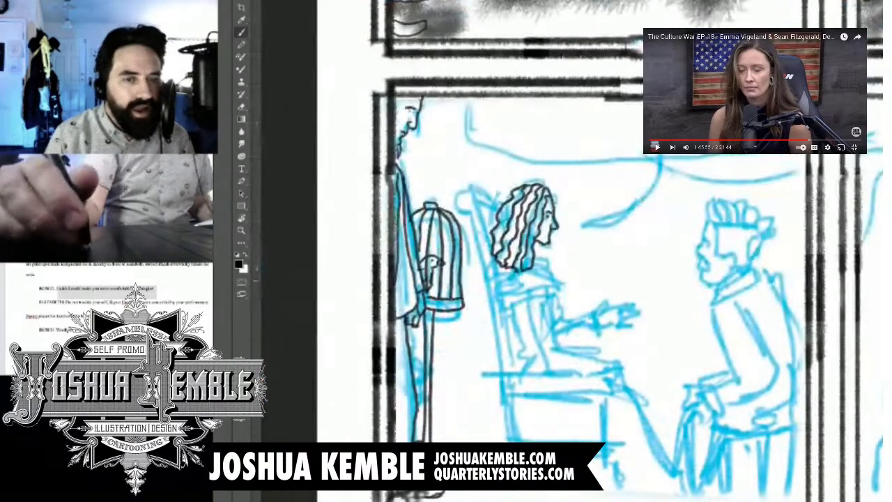
key("ctrl+plus")
key("ctrl+plus")
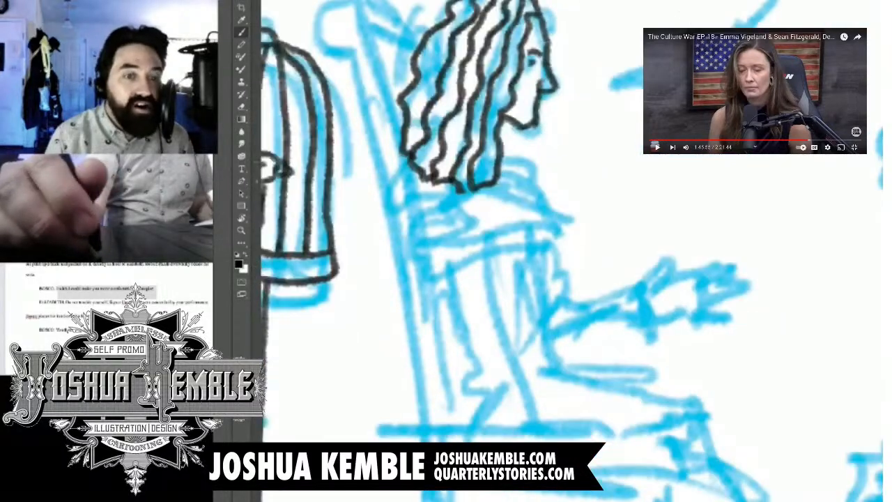
mouse_move(502, 167)
left_mouse_down()
mouse_move(480, 109)
mouse_move(505, 114)
mouse_move(511, 126)
left_mouse_up()
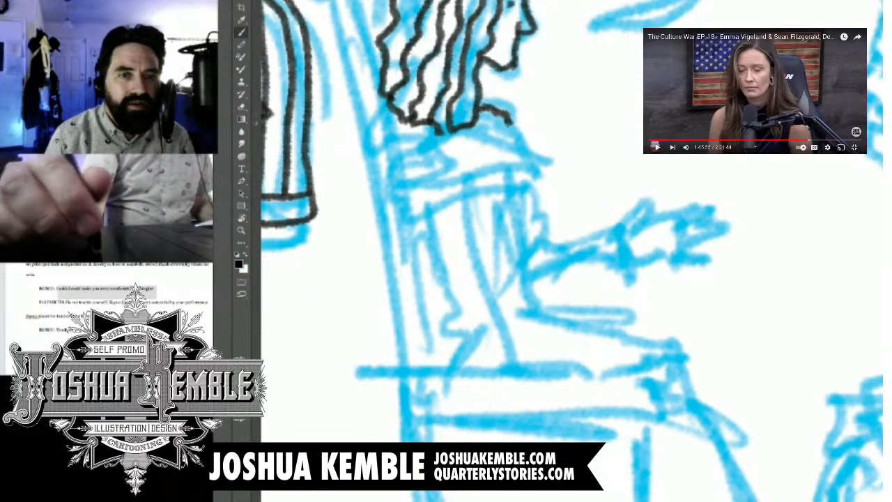
key("ctrl+0")
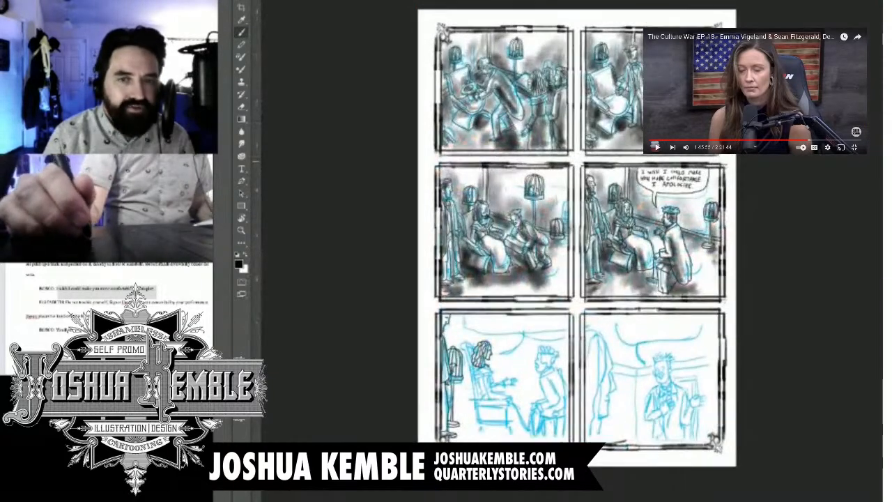
scroll(500, 388, "up", 6)
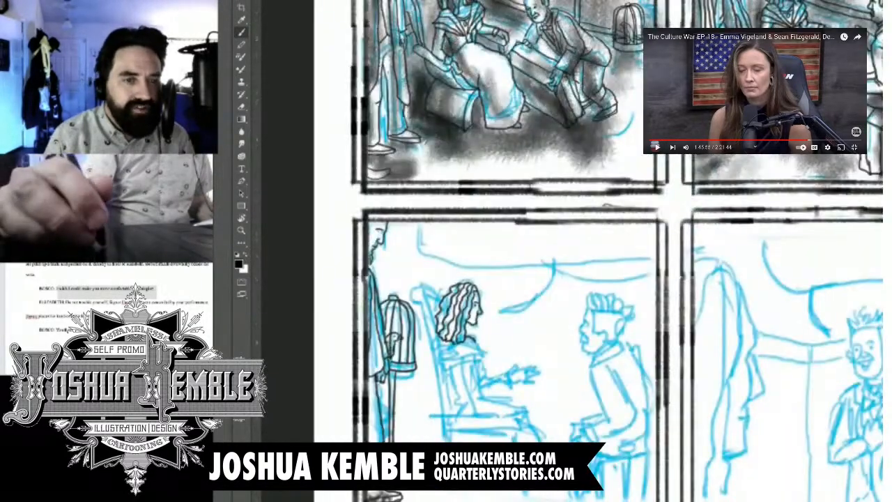
left_click_drag(455, 350, 457, 210)
scroll(457, 210, "up", 5)
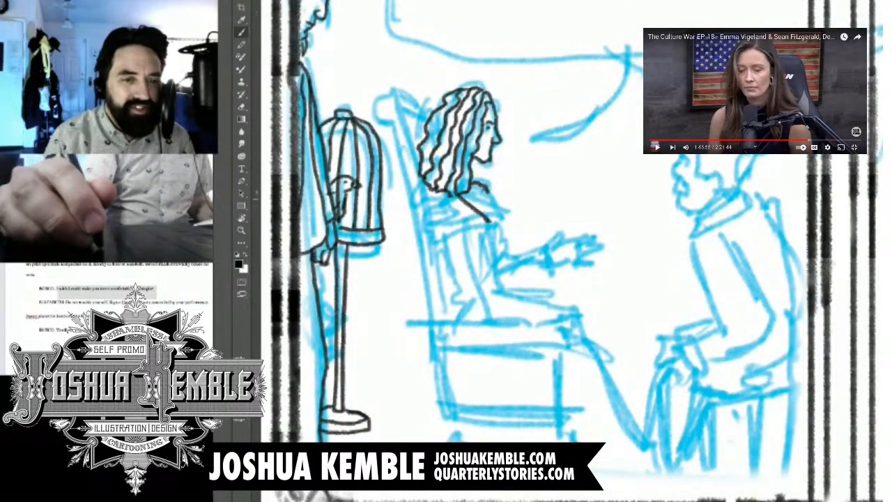
mouse_move(486, 198)
left_mouse_down()
mouse_move(489, 221)
mouse_move(487, 197)
mouse_move(490, 210)
left_mouse_up()
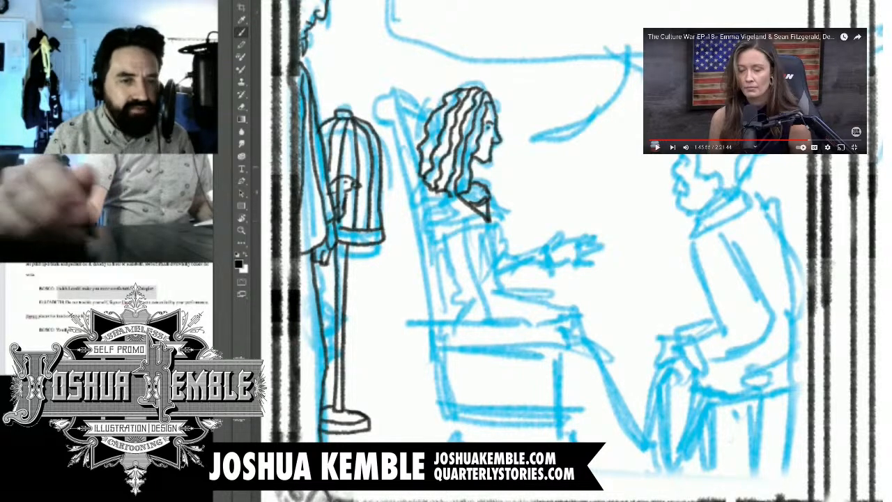
Step: Ink the folded fabric wrapping around the seated woman's shoulders and chest
scroll(611, 168, "down", 6)
scroll(583, 175, "up", 4)
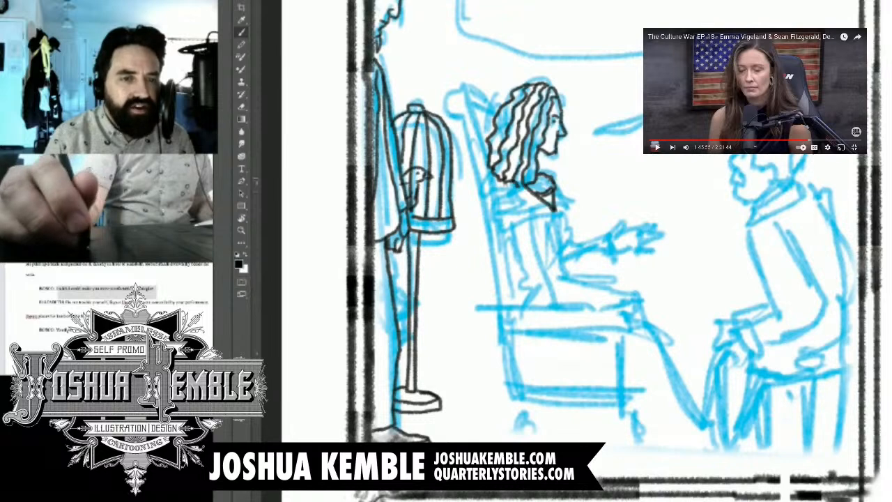
mouse_move(487, 176)
left_mouse_down()
mouse_move(493, 191)
mouse_move(561, 218)
left_mouse_up()
mouse_move(491, 193)
left_mouse_down()
mouse_move(493, 209)
mouse_move(559, 219)
left_mouse_up()
mouse_move(493, 210)
left_mouse_down()
mouse_move(560, 224)
mouse_move(560, 182)
mouse_move(571, 223)
left_mouse_up()
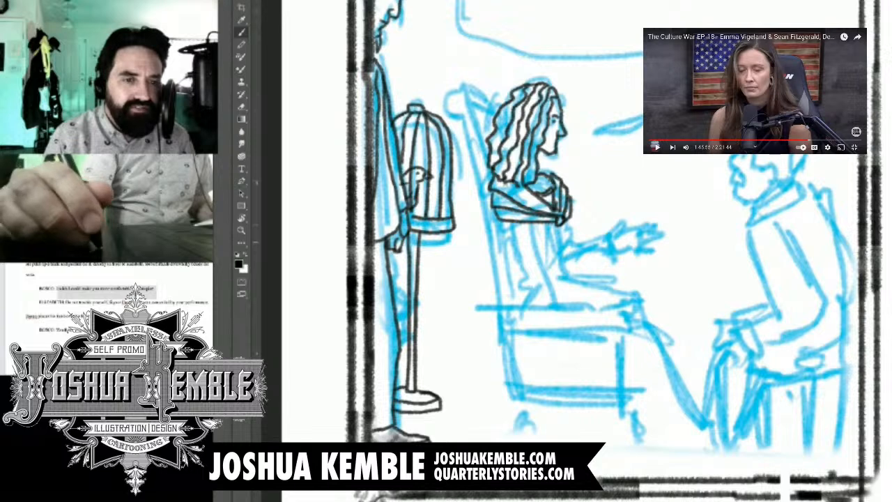
Step: Ink the seated woman's near arm, bent at the elbow and resting forward, with a cuff at the wrist
key("ctrl+plus")
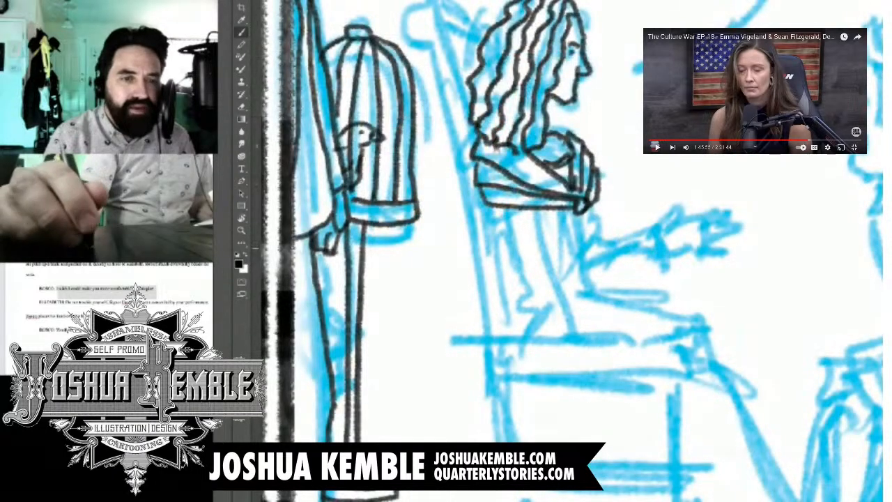
left_click_drag(494, 207, 535, 294)
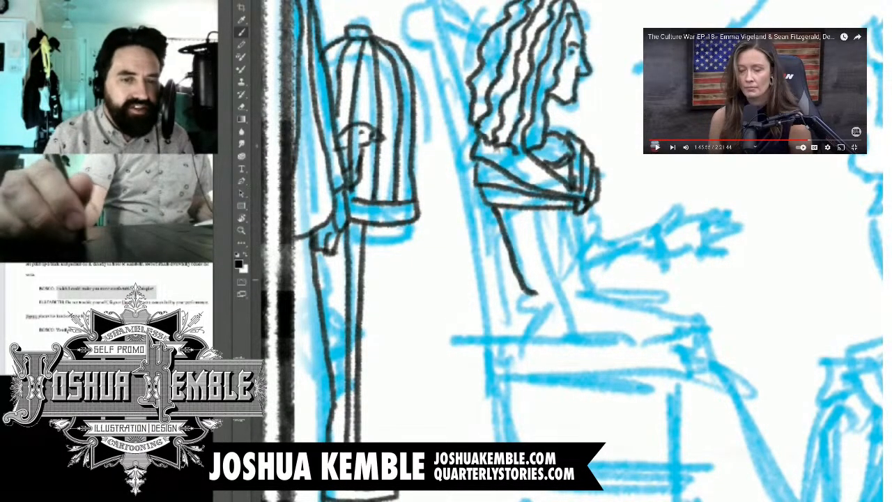
mouse_move(540, 207)
left_mouse_down()
mouse_move(544, 284)
mouse_move(632, 267)
left_mouse_up()
left_click_drag(543, 293, 632, 293)
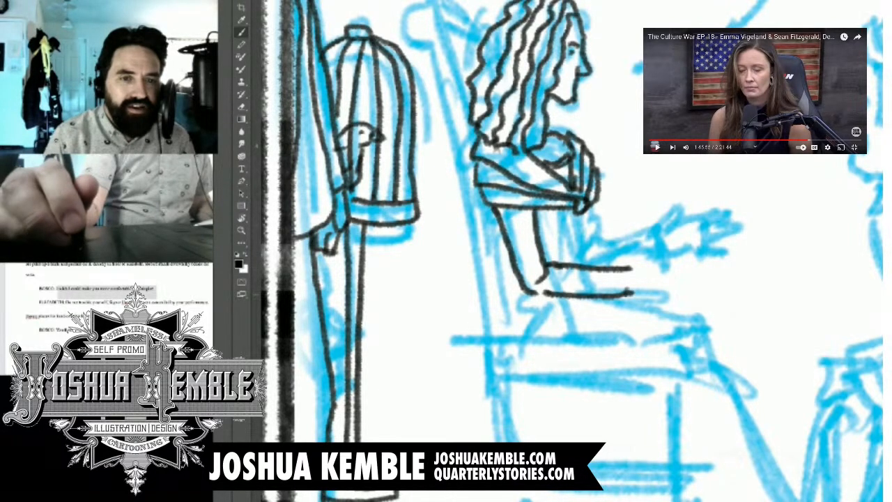
mouse_move(622, 262)
left_mouse_down()
mouse_move(624, 296)
mouse_move(646, 282)
mouse_move(633, 299)
left_mouse_up()
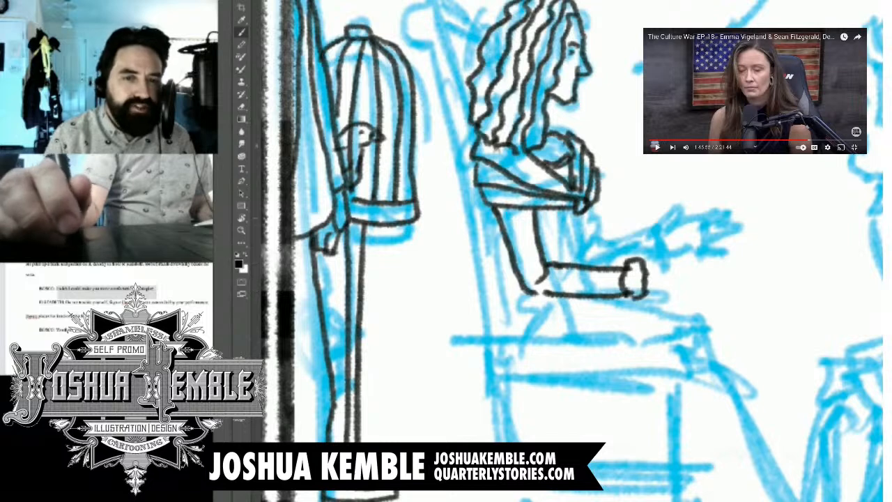
Step: Ink the seated woman's far forearm with its cuff, and both hands with fingers extended over the armrest's end
mouse_move(594, 207)
left_mouse_down()
mouse_move(586, 265)
mouse_move(643, 236)
mouse_move(645, 253)
mouse_move(661, 235)
mouse_move(660, 258)
mouse_move(694, 236)
mouse_move(717, 255)
mouse_move(676, 264)
mouse_move(727, 265)
left_mouse_up()
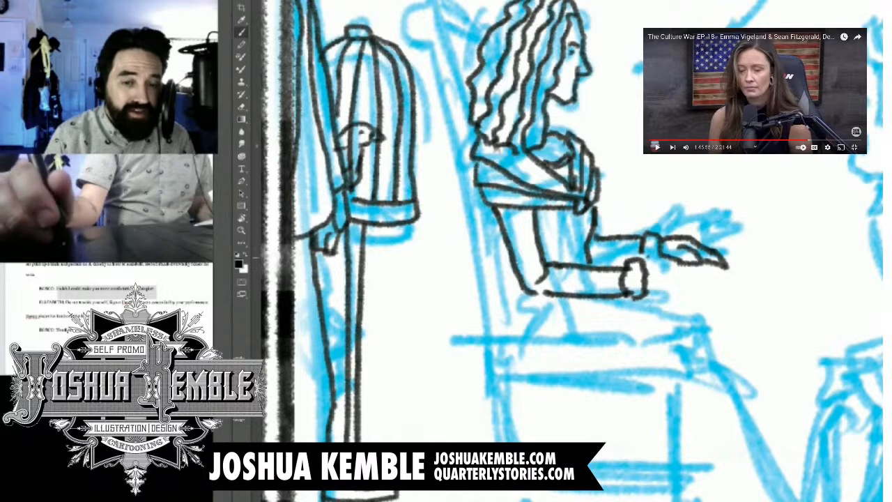
left_click_drag(641, 256, 666, 264)
mouse_move(591, 254)
left_mouse_down()
mouse_move(630, 249)
mouse_move(662, 277)
mouse_move(704, 282)
left_mouse_up()
left_click_drag(650, 289, 710, 321)
mouse_move(699, 291)
left_mouse_down()
mouse_move(719, 320)
mouse_move(719, 296)
mouse_move(720, 315)
left_mouse_up()
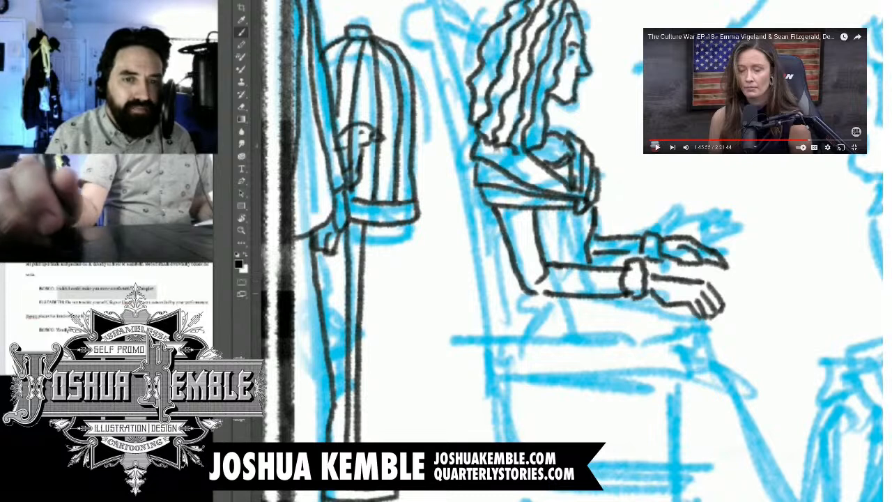
Step: Ink the chair's armrest as a thin slab beneath the seated woman's forearm and hands
mouse_move(572, 342)
left_mouse_down()
mouse_move(602, 219)
mouse_move(587, 211)
left_mouse_up()
left_click_drag(606, 169, 561, 205)
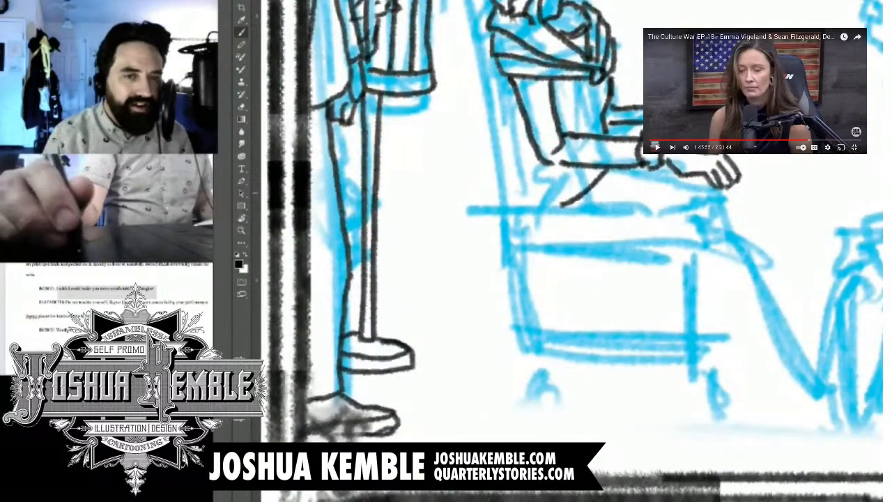
left_click_drag(731, 192, 762, 204)
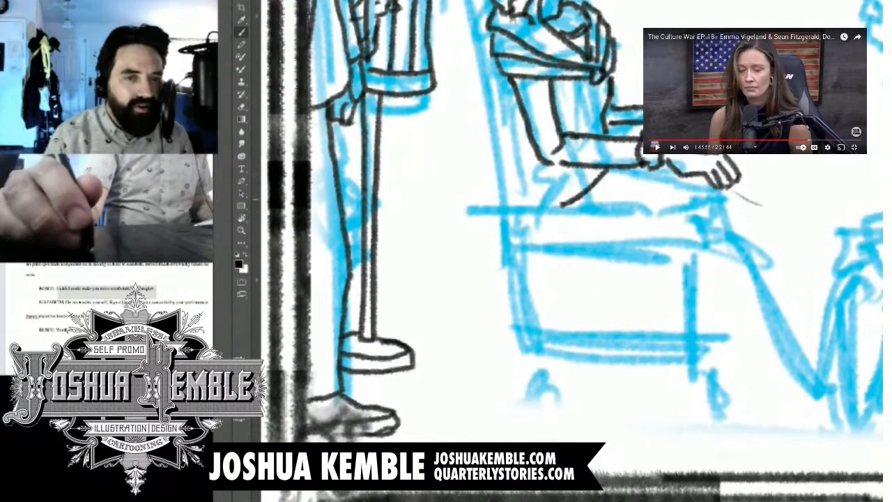
key("e")
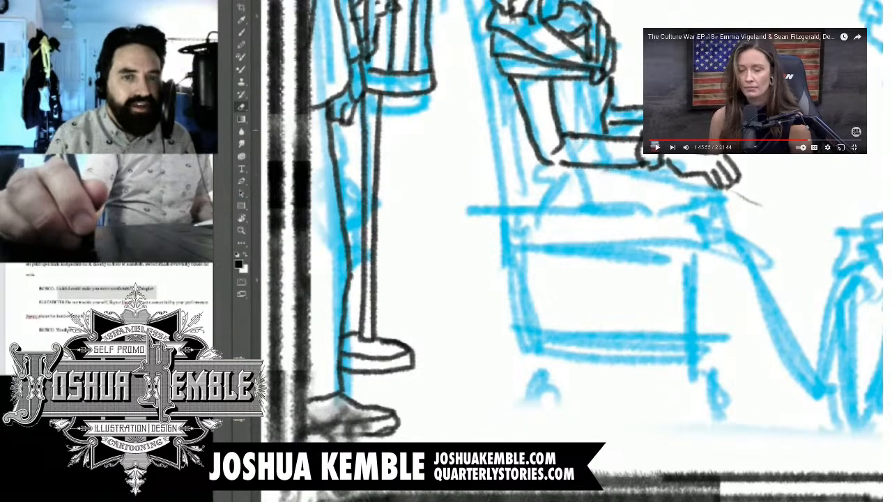
key("b")
mouse_move(540, 159)
left_mouse_down()
mouse_move(520, 175)
mouse_move(686, 189)
mouse_move(723, 188)
mouse_move(743, 154)
left_mouse_up()
Step: Ink the front and rear vertical supports running down from the chair's armrest
scroll(726, 193, "down", 8)
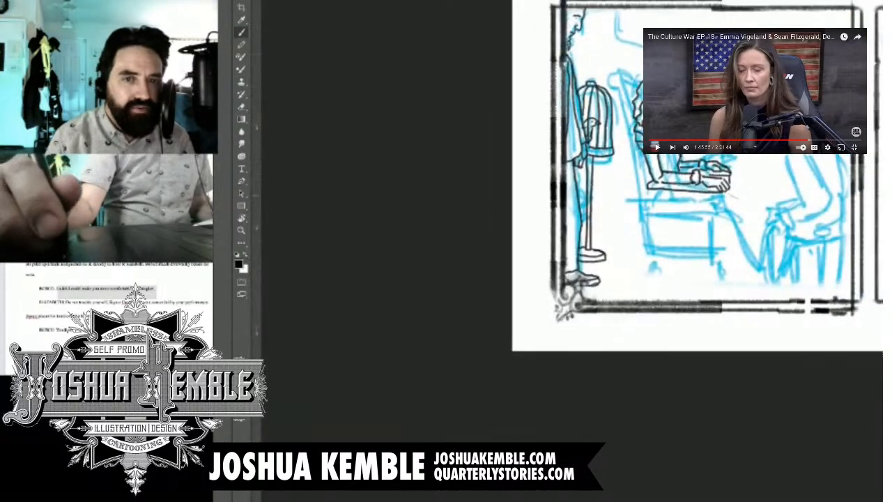
scroll(766, 278, "up", 4)
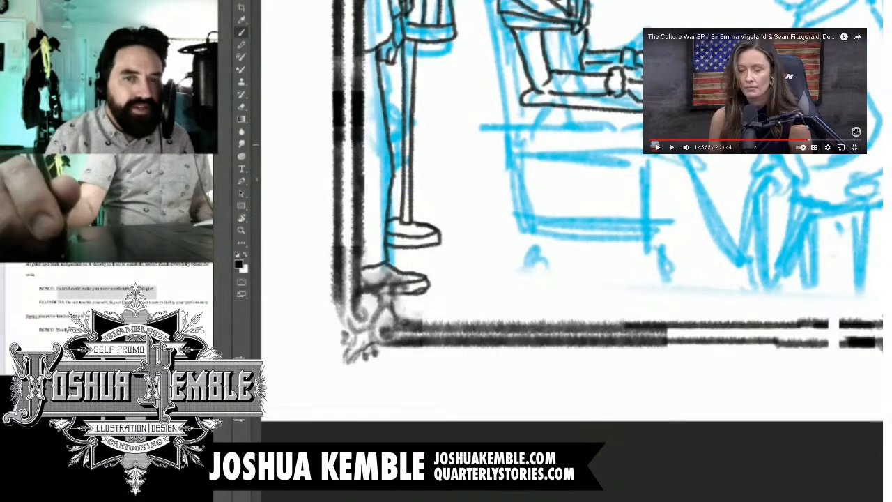
left_click_drag(655, 154, 658, 220)
mouse_move(661, 155)
left_mouse_down()
mouse_move(668, 219)
mouse_move(661, 237)
left_mouse_up()
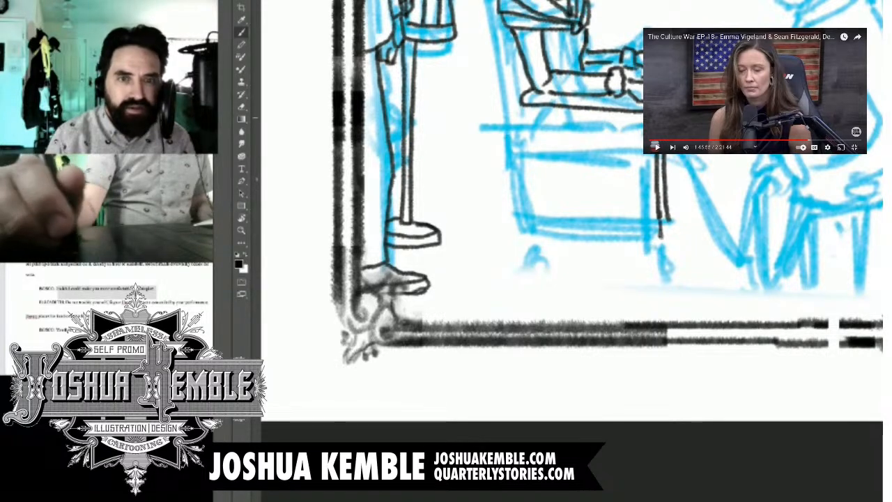
left_click_drag(527, 108, 534, 214)
Step: Ink the chair's tall slanted back with its curled top behind the seated woman
key("ctrl+minus")
mouse_move(725, 91)
left_mouse_down()
mouse_move(523, 431)
mouse_move(503, 352)
mouse_move(566, 188)
left_mouse_up()
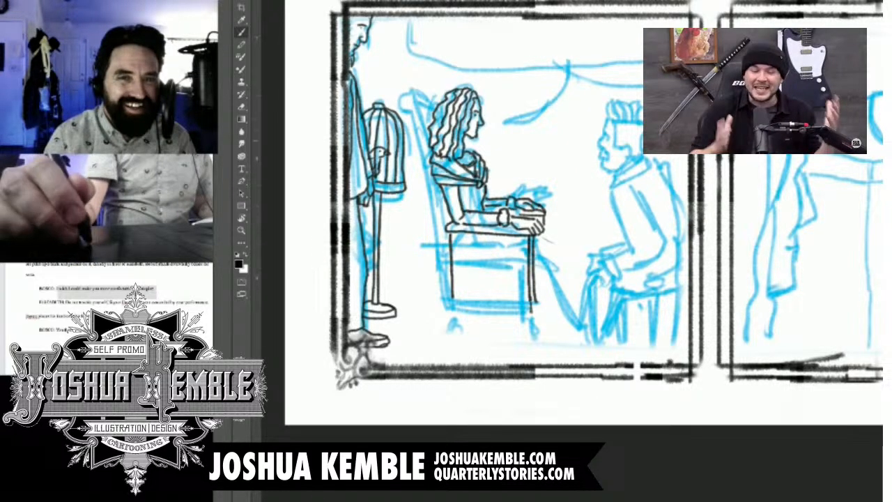
left_click_drag(669, 191, 473, 314)
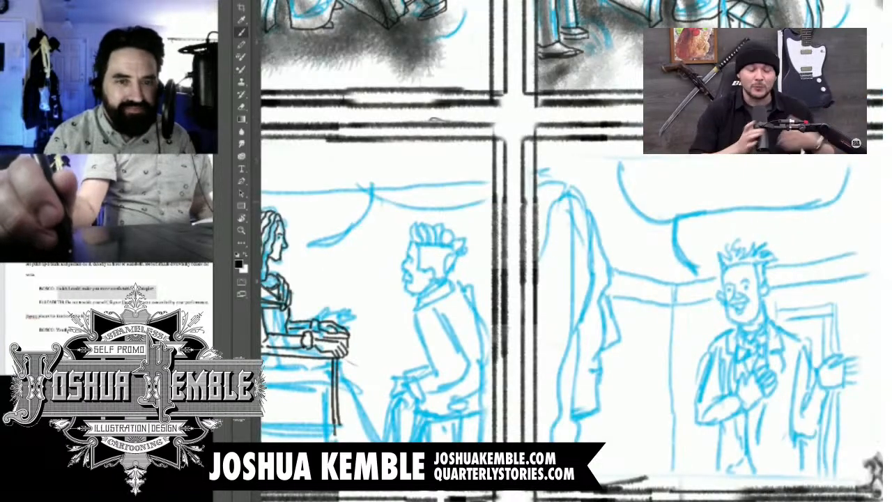
left_click_drag(404, 313, 629, 229)
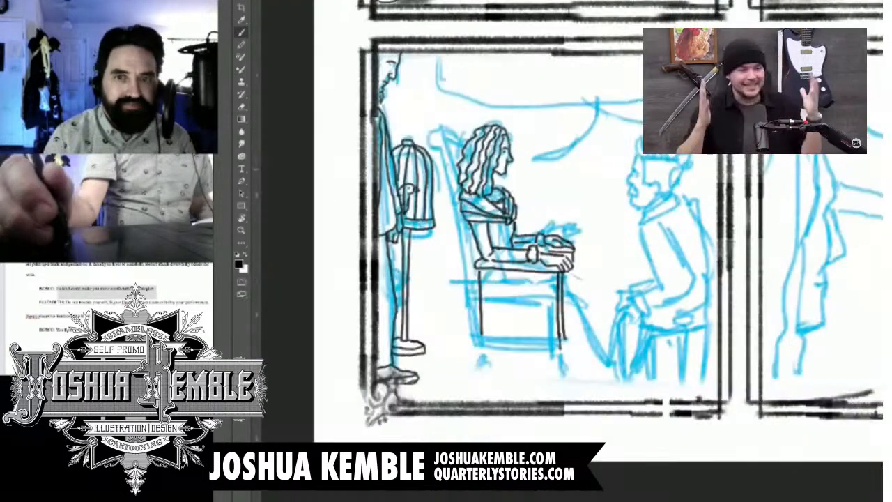
scroll(634, 171, "up", 5)
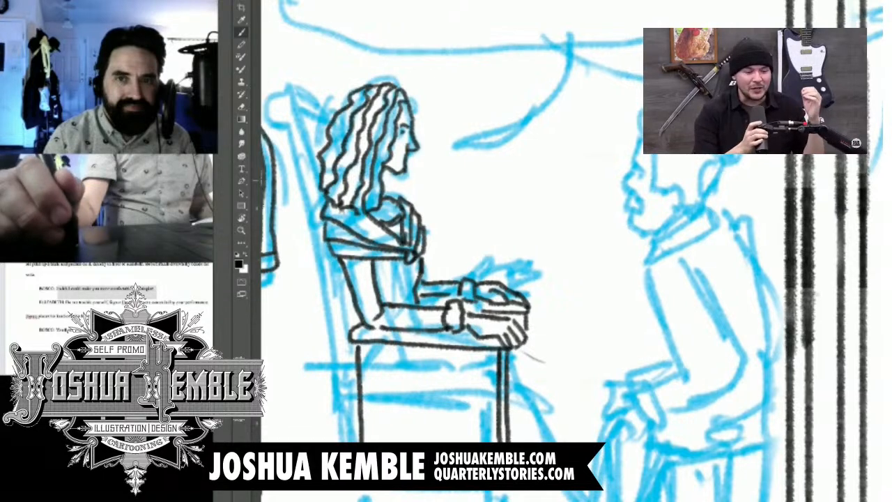
scroll(666, 262, "down", 5)
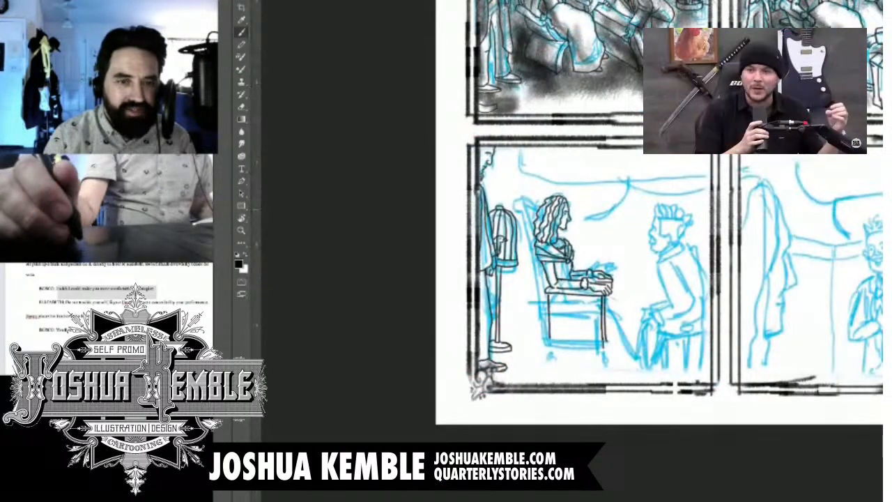
scroll(498, 258, "up", 7)
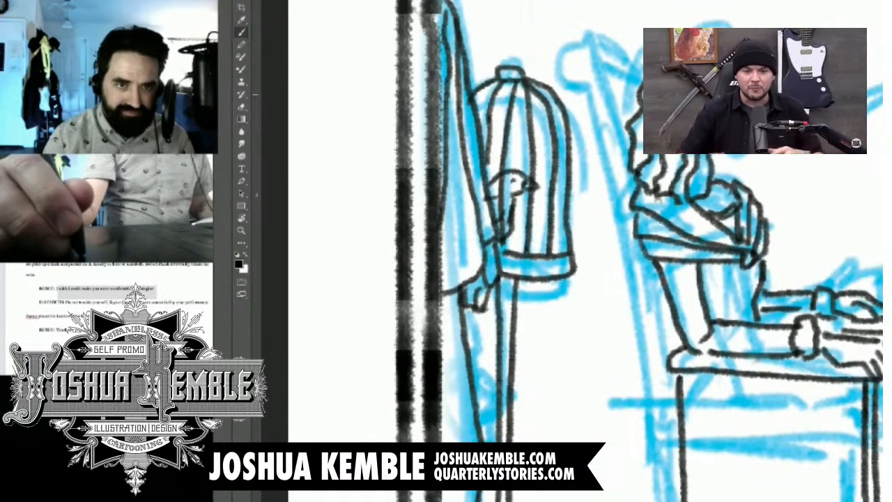
left_click_drag(609, 102, 631, 159)
mouse_move(577, 97)
left_mouse_down()
mouse_move(612, 105)
mouse_move(588, 120)
mouse_move(648, 316)
mouse_move(665, 452)
left_mouse_up()
mouse_move(658, 423)
left_mouse_down()
mouse_move(625, 205)
mouse_move(563, 312)
left_mouse_up()
Step: Erase the lower ends of the chair's armrest supports to shorten them
key("ctrl+minus")
key("ctrl+minus")
key("ctrl+minus")
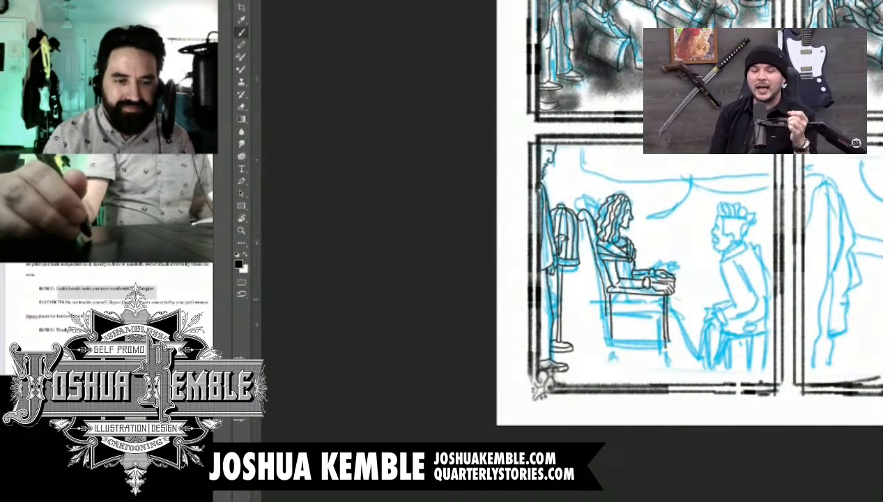
left_click_drag(690, 209, 583, 305)
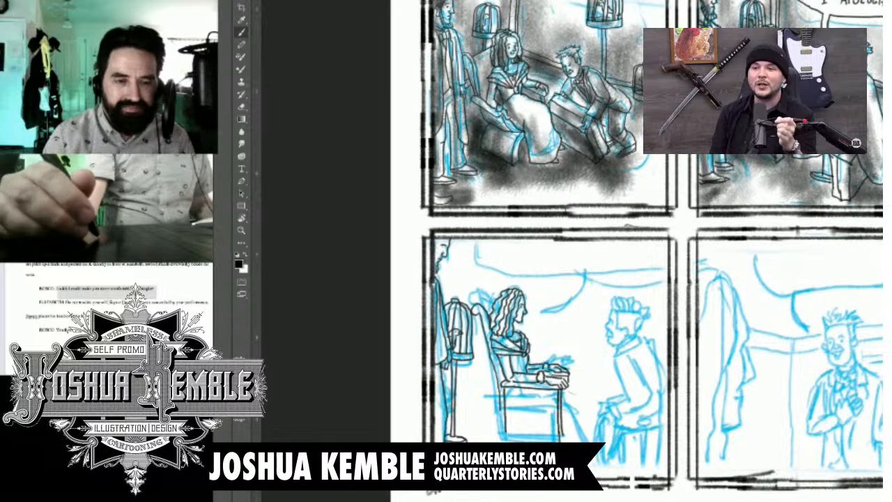
key("ctrl+plus")
key("ctrl+plus")
key("ctrl+plus")
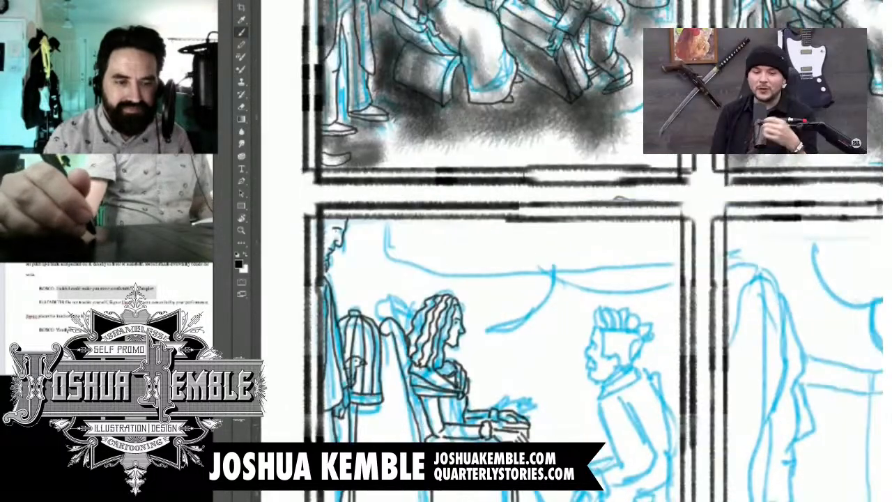
left_click_drag(530, 335, 588, 260)
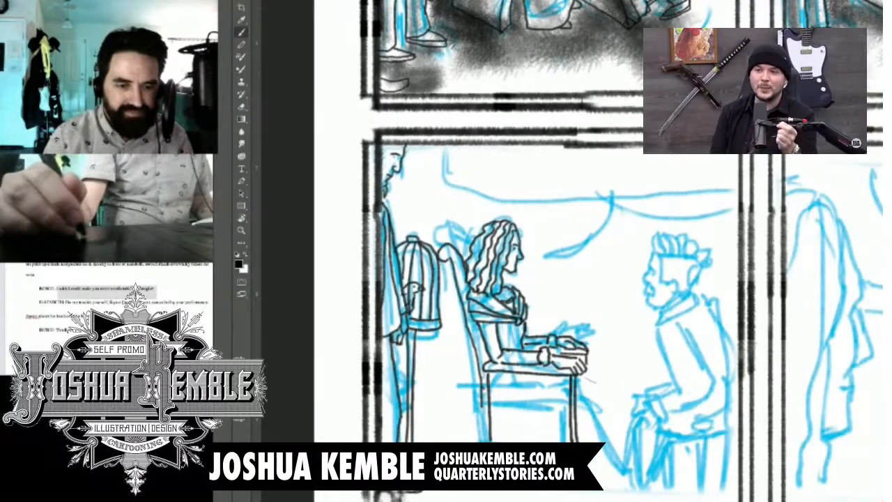
key("e")
left_click_drag(481, 407, 482, 390)
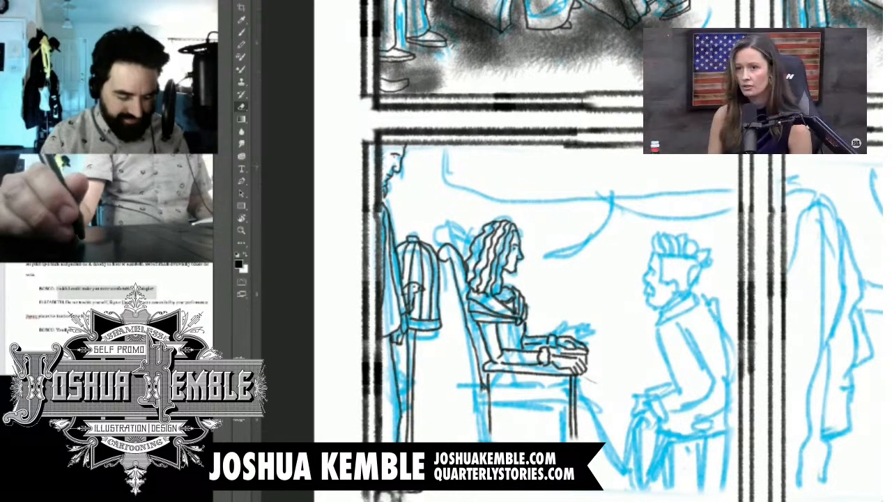
Step: Ink the chair's lower seat edge between the supports and the boxy base beneath it
key("ctrl+minus")
key("ctrl+minus")
left_click_drag(530, 335, 515, 281)
key("ctrl+plus")
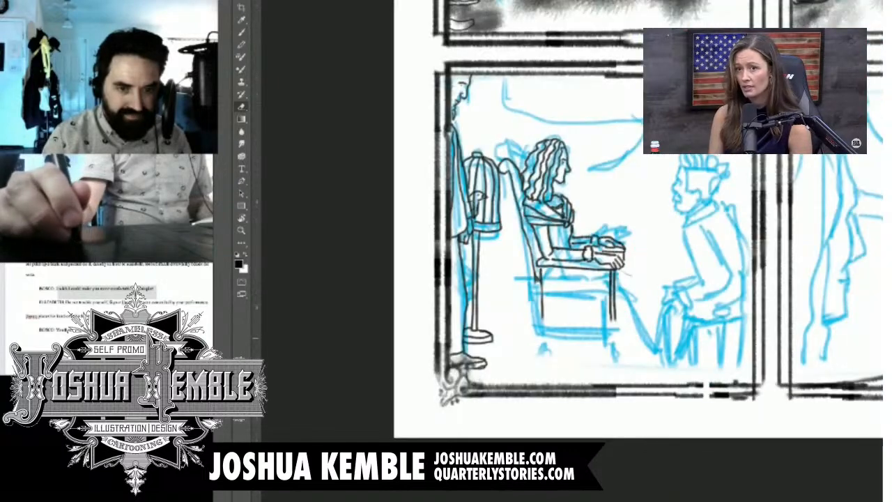
key("b")
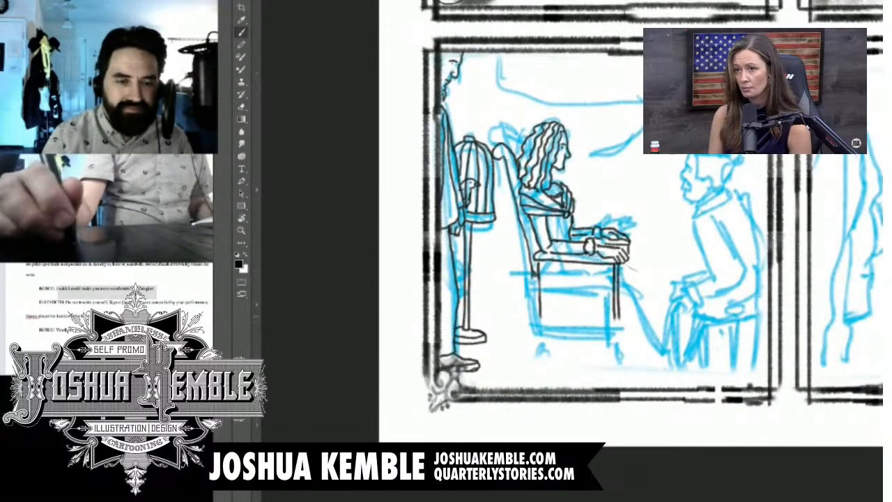
left_click_drag(541, 318, 623, 320)
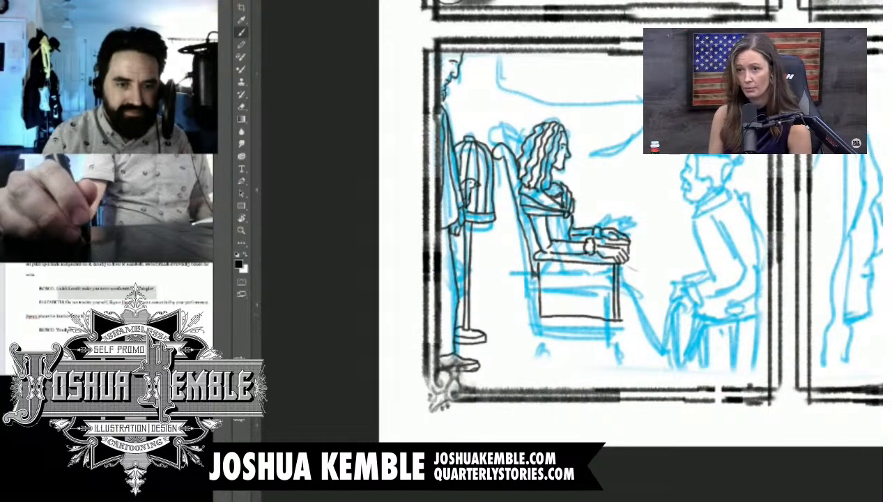
left_click_drag(617, 251, 621, 213)
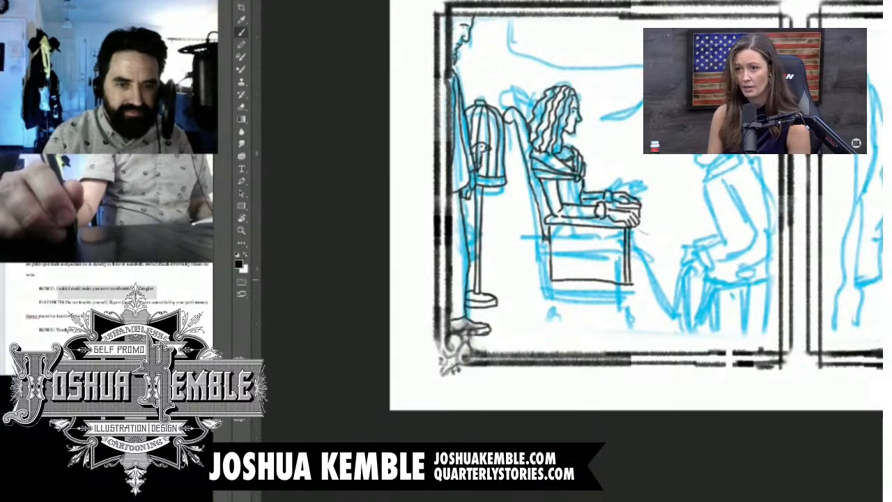
left_click_drag(543, 334, 620, 333)
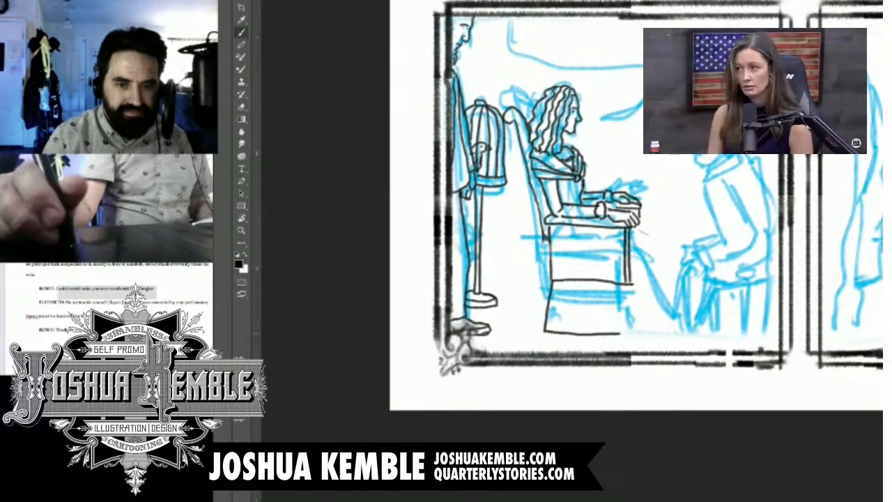
left_click_drag(625, 282, 626, 332)
left_click_drag(629, 285, 631, 331)
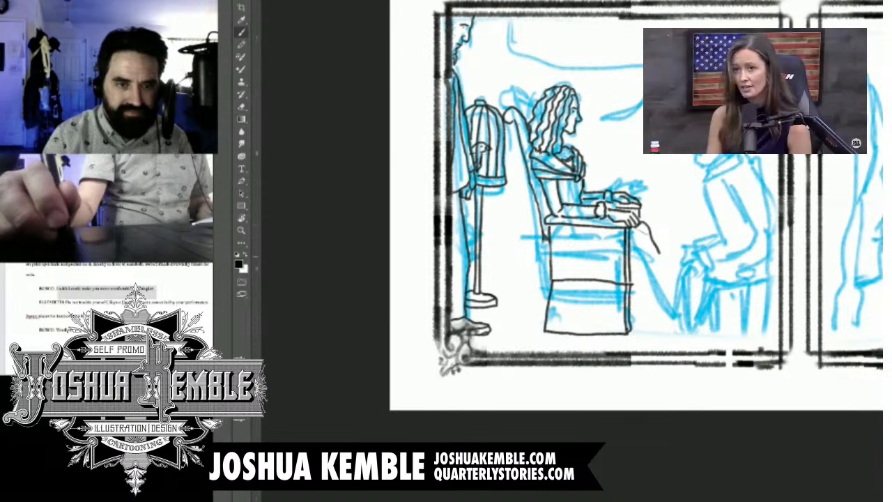
Step: Ink the front edge of the seated woman's skirt sloping from her knee to the floor, with its hem line
left_click_drag(636, 222, 675, 291)
left_click_drag(631, 312, 683, 317)
left_click_drag(655, 271, 628, 329)
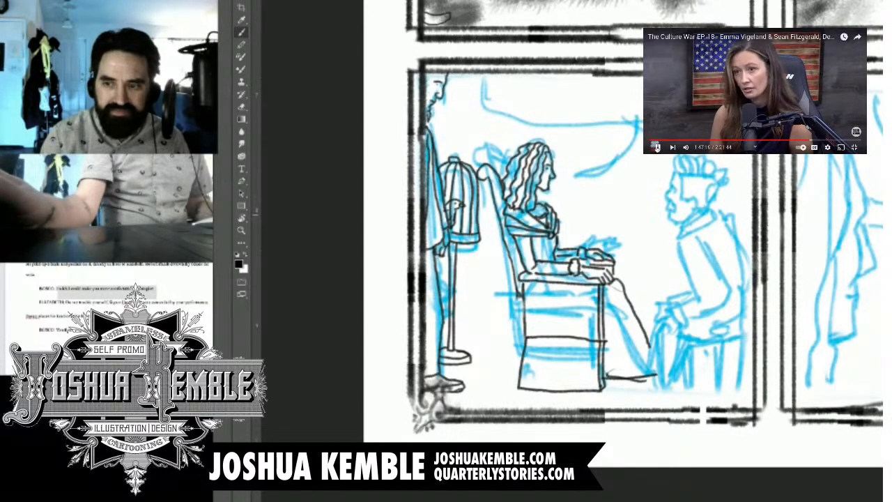
Step: Pause the background video and examine the whole page, comparing the current panel with the woman's pose in the middle-row panel
left_click(657, 148)
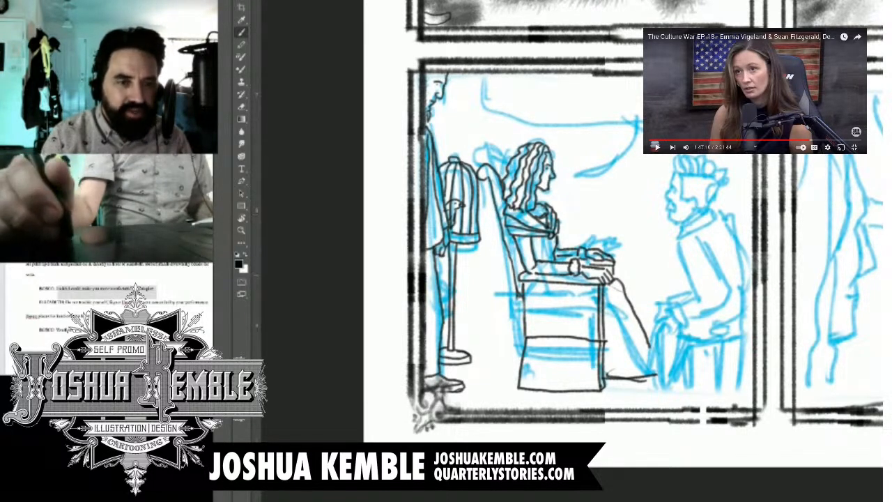
key("ctrl+0")
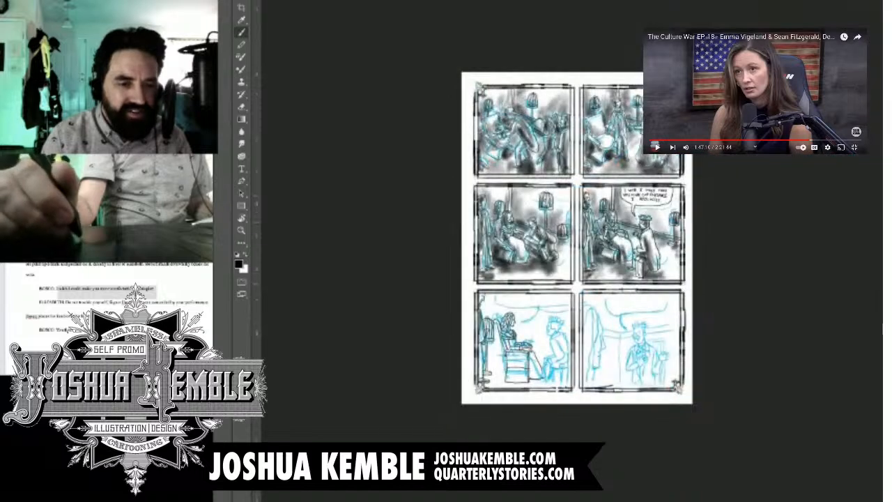
key("ctrl+0")
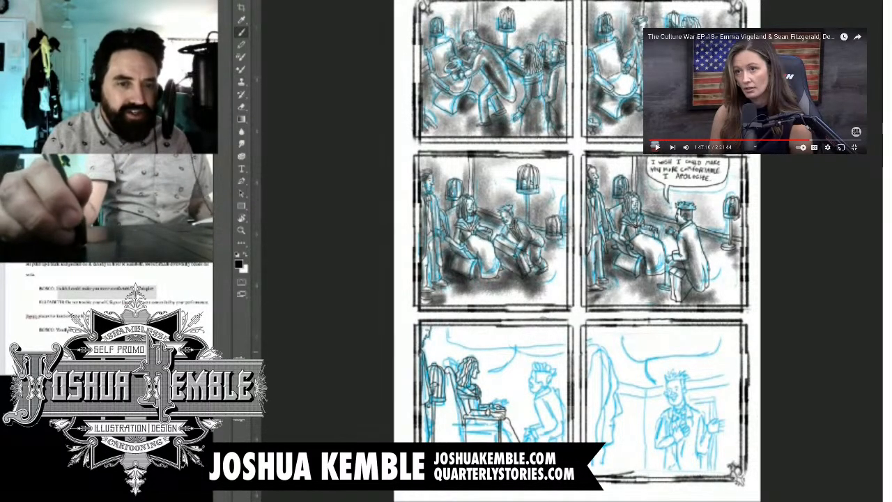
key("ctrl+1")
left_click_drag(557, 348, 609, 180)
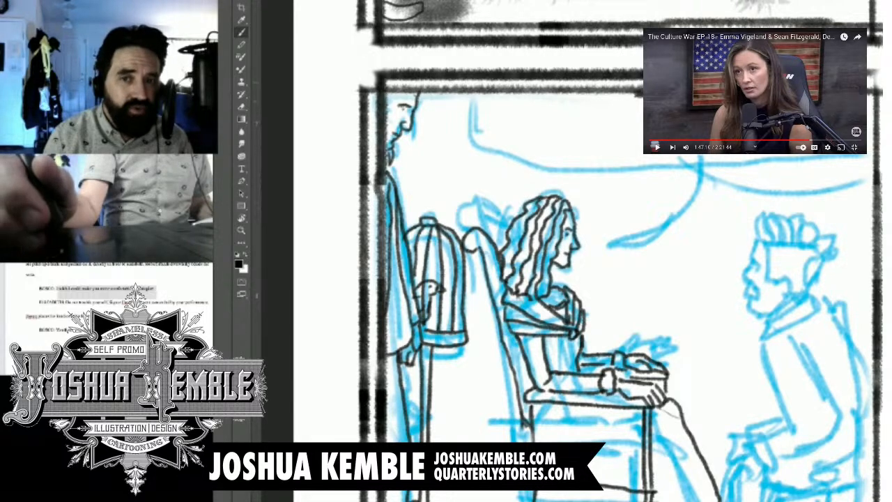
mouse_move(864, 21)
left_mouse_down()
mouse_move(721, 108)
mouse_move(334, 404)
mouse_move(269, 474)
left_mouse_up()
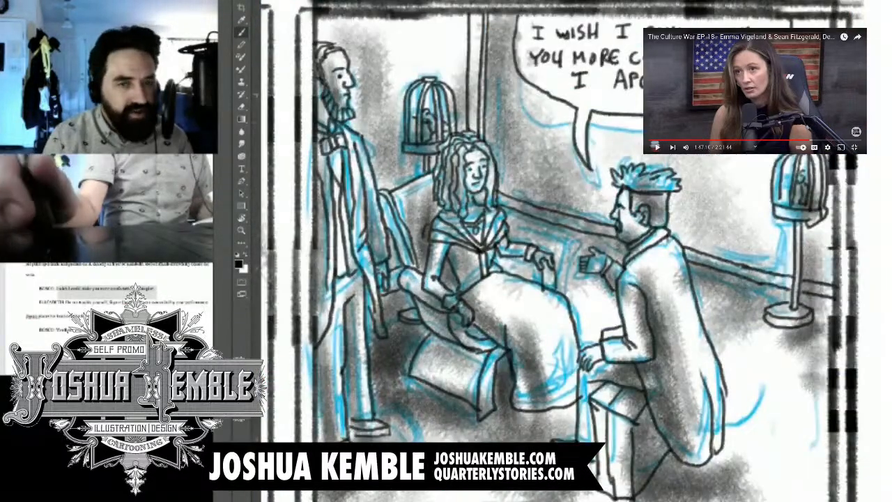
Step: Hand-letter "DO NOT TROUBLE YOURSELF, SIGNOR" as the first dialogue line at the top of the bottom-row panel with the seated woman
left_click_drag(620, 453, 366, 125)
left_click_drag(366, 390, 603, 96)
left_click_drag(571, 251, 577, 280)
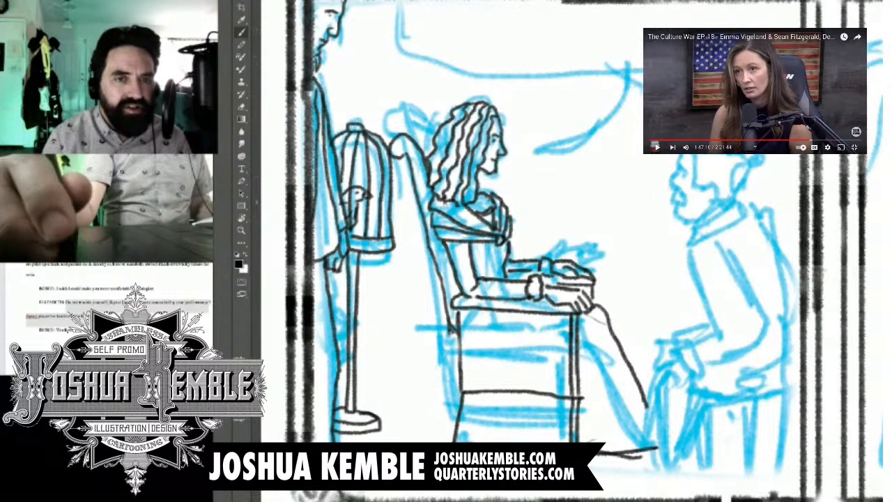
mouse_move(420, 8)
left_mouse_down()
mouse_move(420, 23)
mouse_move(433, 10)
mouse_move(464, 9)
left_mouse_up()
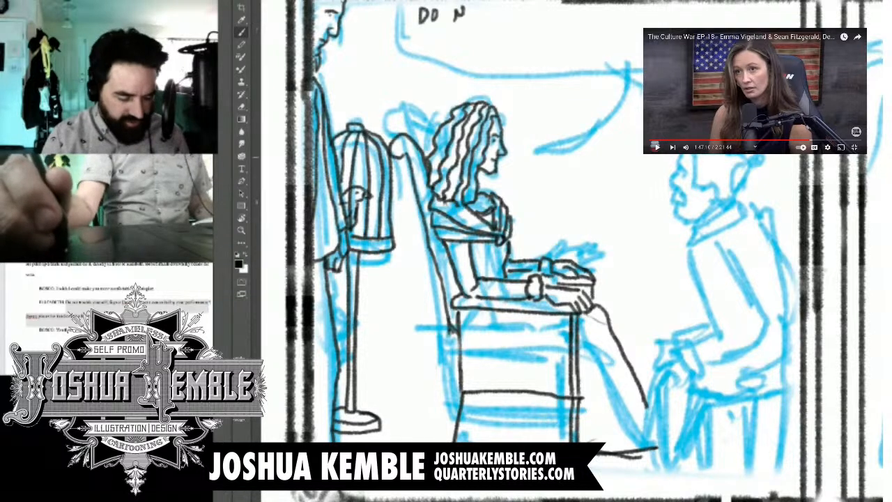
key("e")
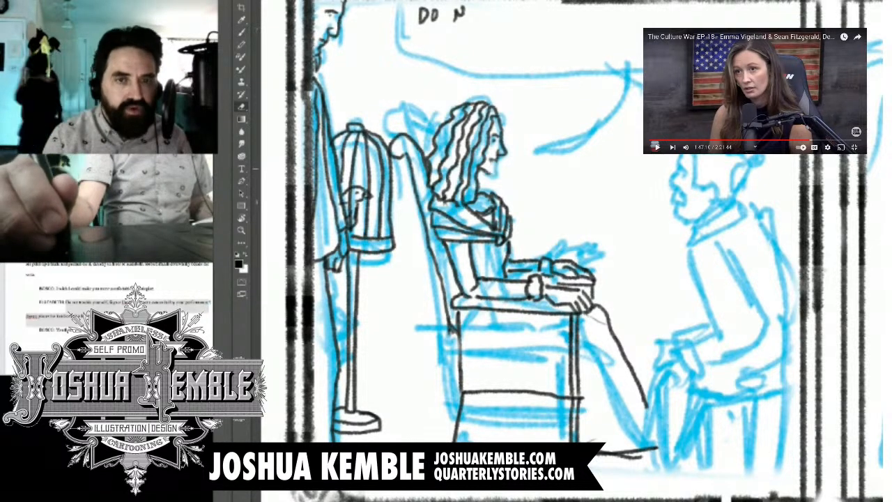
key("b")
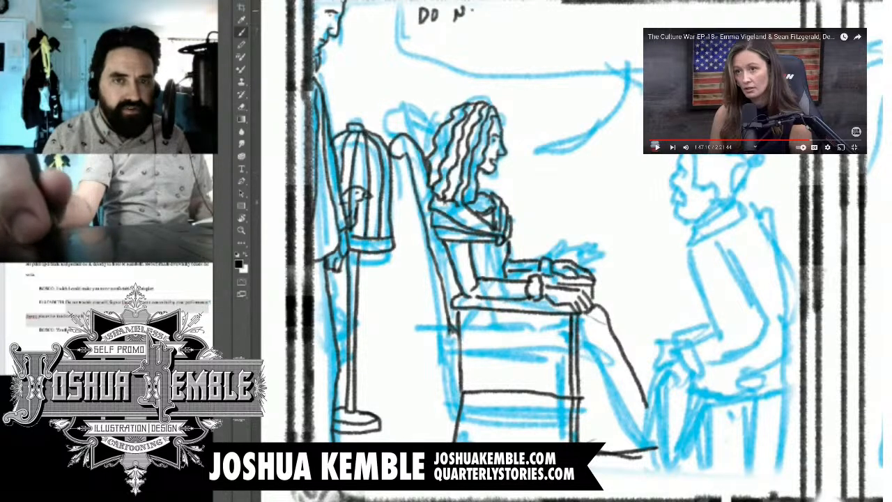
left_click_drag(474, 9, 490, 7)
mouse_move(486, 7)
left_mouse_down()
mouse_move(486, 20)
mouse_move(511, 7)
left_mouse_up()
left_click_drag(504, 8, 504, 21)
left_click_drag(509, 8, 509, 20)
mouse_move(510, 8)
left_mouse_down()
mouse_move(517, 18)
mouse_move(522, 9)
mouse_move(563, 12)
left_mouse_up()
left_click_drag(556, 19, 565, 18)
mouse_move(578, 9)
left_mouse_down()
mouse_move(587, 23)
mouse_move(602, 12)
mouse_move(634, 27)
mouse_move(653, 15)
left_mouse_up()
left_click_drag(657, 9, 667, 24)
left_click_drag(667, 9, 677, 7)
mouse_move(668, 15)
left_mouse_down()
mouse_move(677, 28)
mouse_move(737, 24)
mouse_move(756, 12)
mouse_move(776, 27)
left_mouse_up()
left_click_drag(778, 10, 791, 27)
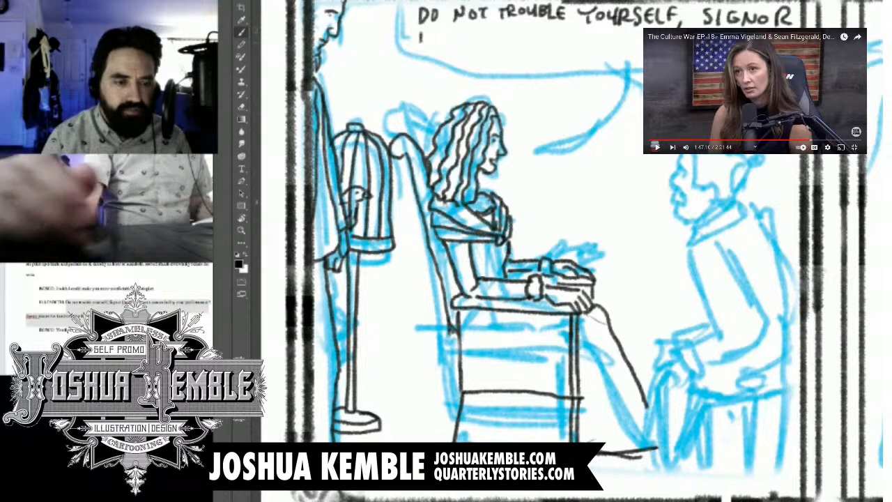
Step: Hand-letter the second dialogue line, "BOSCO. WE WERE ASTOUNDED BY", beneath the first
mouse_move(421, 32)
left_mouse_down()
mouse_move(422, 48)
mouse_move(443, 39)
mouse_move(461, 46)
left_mouse_up()
left_click_drag(470, 39, 470, 40)
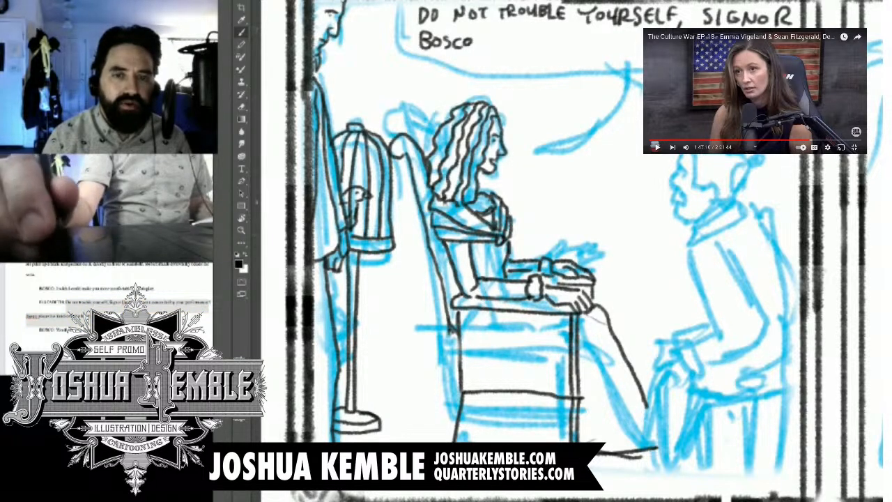
left_click(478, 46)
mouse_move(502, 38)
left_mouse_down()
mouse_move(520, 36)
mouse_move(525, 47)
left_mouse_up()
left_click_drag(526, 35, 535, 35)
left_click_drag(526, 42, 533, 41)
mouse_move(525, 47)
left_mouse_down()
mouse_move(569, 36)
mouse_move(575, 47)
left_mouse_up()
left_click_drag(574, 36, 583, 35)
left_click_drag(574, 42, 583, 41)
left_click_drag(575, 47, 597, 45)
left_click_drag(603, 35, 610, 46)
left_click_drag(603, 36, 610, 34)
left_click_drag(603, 41, 637, 46)
left_click_drag(627, 42, 641, 45)
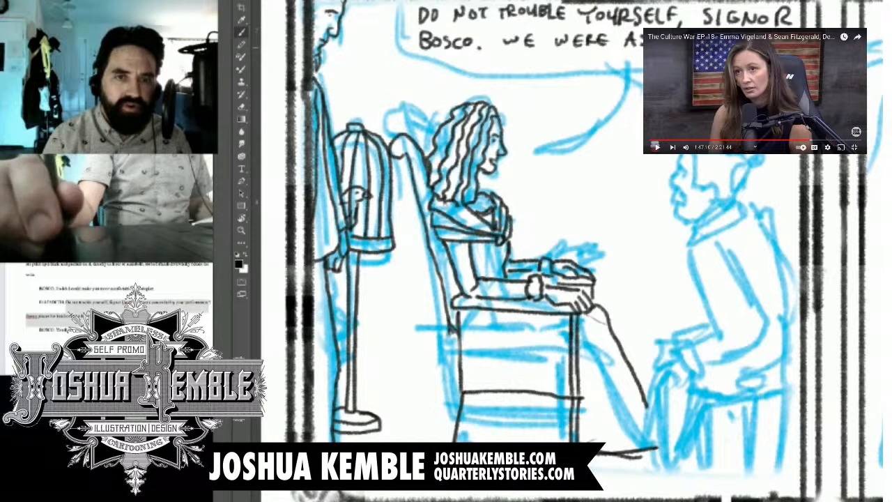
Step: Hand-letter "YOUR PERFORMANCE" as the third dialogue line, indented beneath the second
left_click_drag(480, 59, 495, 58)
mouse_move(487, 59)
left_mouse_down()
mouse_move(487, 73)
mouse_move(505, 63)
mouse_move(528, 74)
mouse_move(533, 58)
mouse_move(538, 74)
left_mouse_up()
left_click_drag(539, 58, 570, 75)
left_click_drag(570, 58, 584, 73)
mouse_move(584, 57)
left_mouse_down()
mouse_move(594, 57)
mouse_move(596, 73)
mouse_move(616, 57)
left_mouse_up()
mouse_move(608, 57)
left_mouse_down()
mouse_move(609, 74)
mouse_move(625, 73)
left_mouse_up()
left_click_drag(625, 57, 637, 57)
left_click_drag(626, 65, 634, 66)
left_click_drag(640, 61, 641, 73)
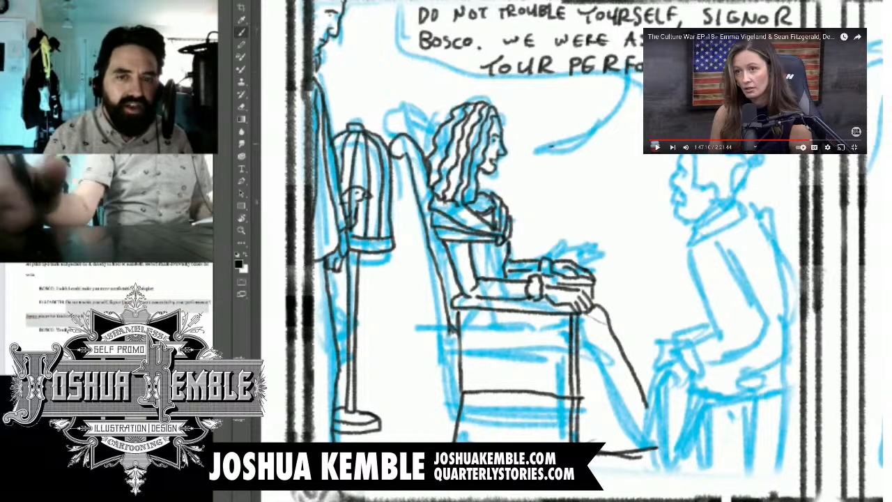
Step: Ink the speech balloon's outline around the lettering, with a curved tail pointing toward the seated woman
mouse_move(551, 146)
left_mouse_down()
mouse_move(590, 96)
mouse_move(585, 89)
mouse_move(513, 89)
mouse_move(397, 68)
mouse_move(395, 3)
left_mouse_up()
mouse_move(556, 148)
left_mouse_down()
mouse_move(603, 88)
mouse_move(643, 86)
left_mouse_up()
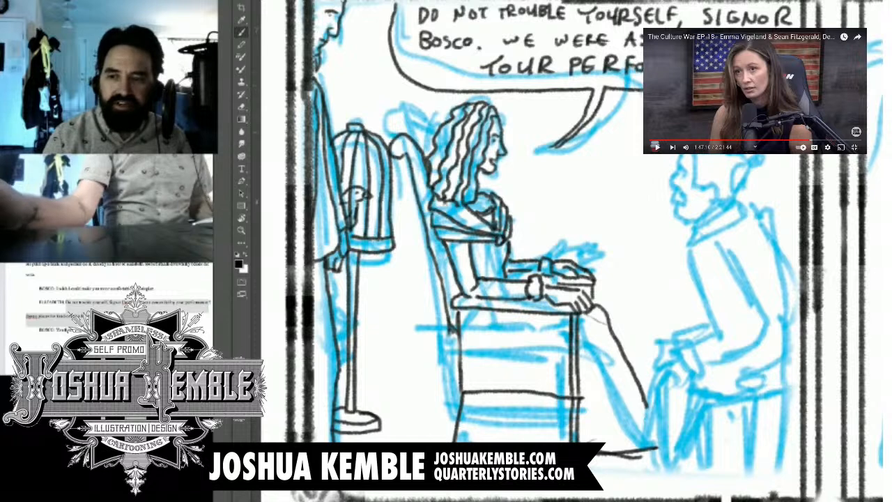
scroll(683, 134, "down", 9)
scroll(683, 133, "up", 1)
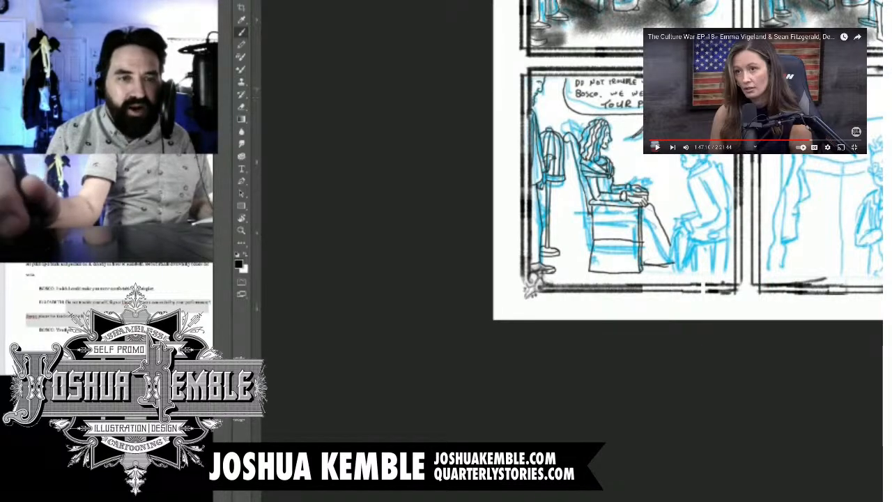
left_click_drag(662, 209, 461, 347)
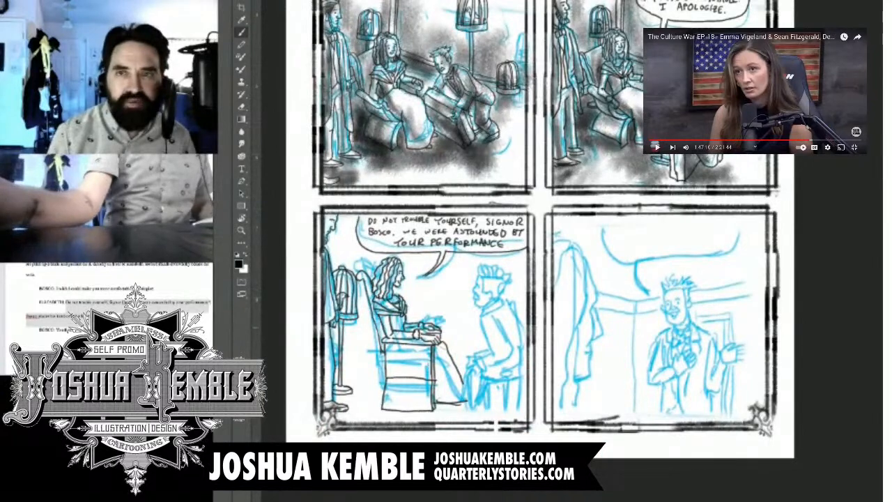
key("ctrl+plus")
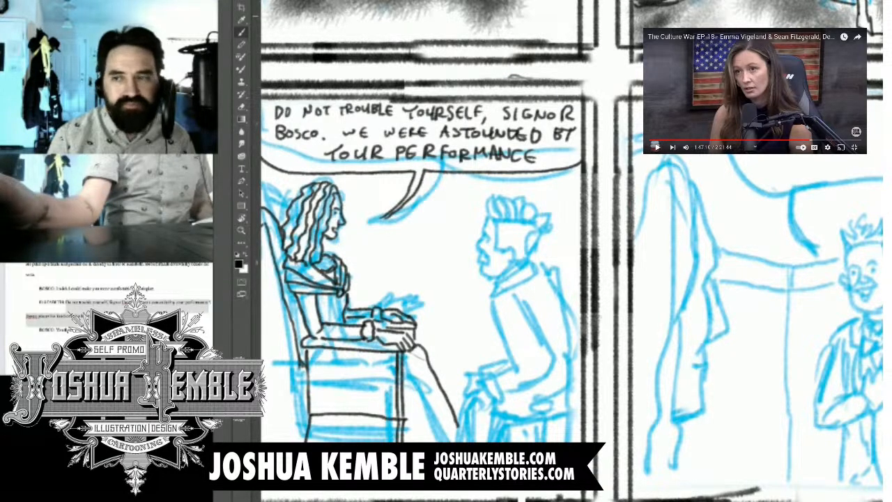
Step: Ink the seated man's face in profile over the sketch, with his eye, brow, nose, moustache, mouth and chin
left_click(656, 146)
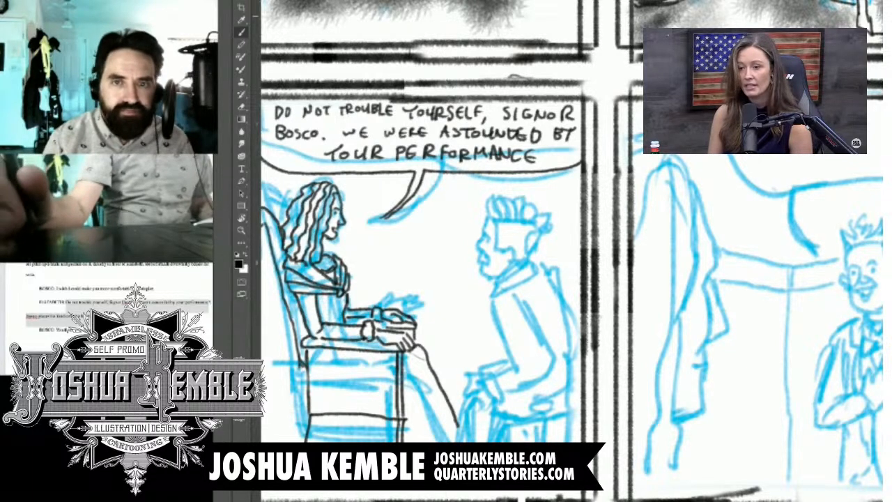
key("ctrl+plus")
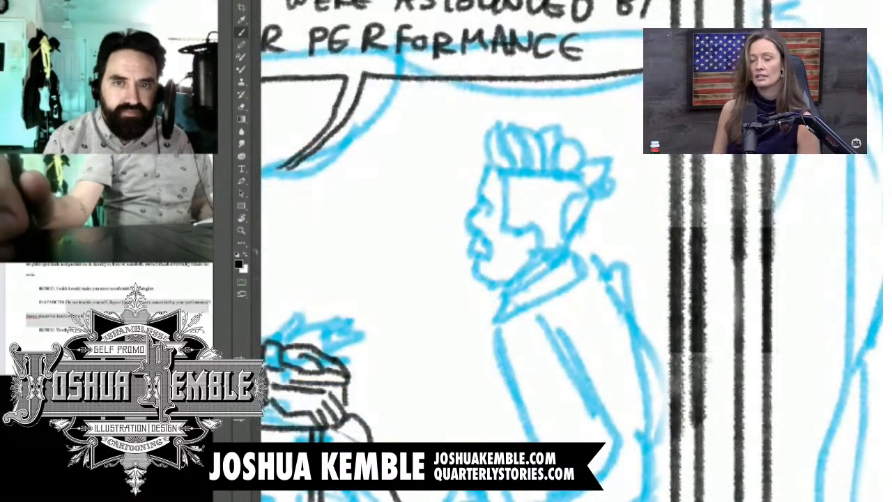
left_click_drag(480, 278, 595, 134)
left_click(601, 63)
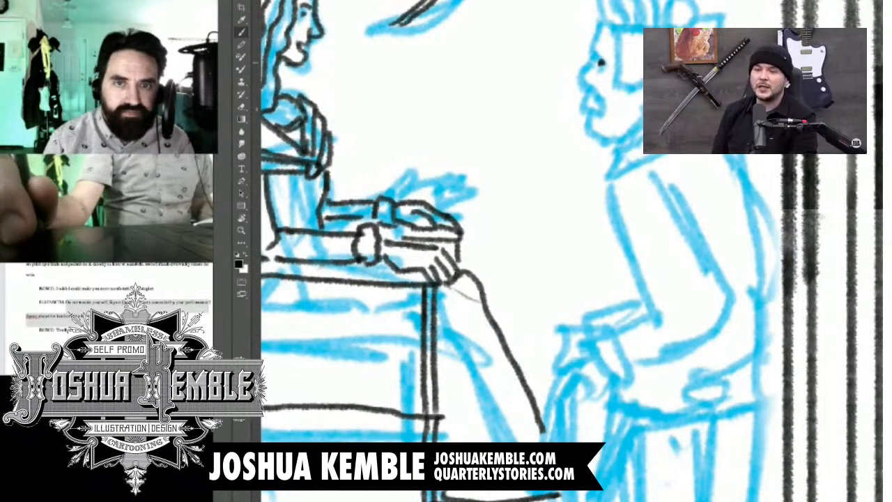
mouse_move(604, 54)
left_mouse_down()
mouse_move(610, 62)
mouse_move(590, 51)
mouse_move(579, 73)
mouse_move(581, 94)
mouse_move(600, 105)
mouse_move(588, 107)
left_mouse_up()
left_click(657, 147)
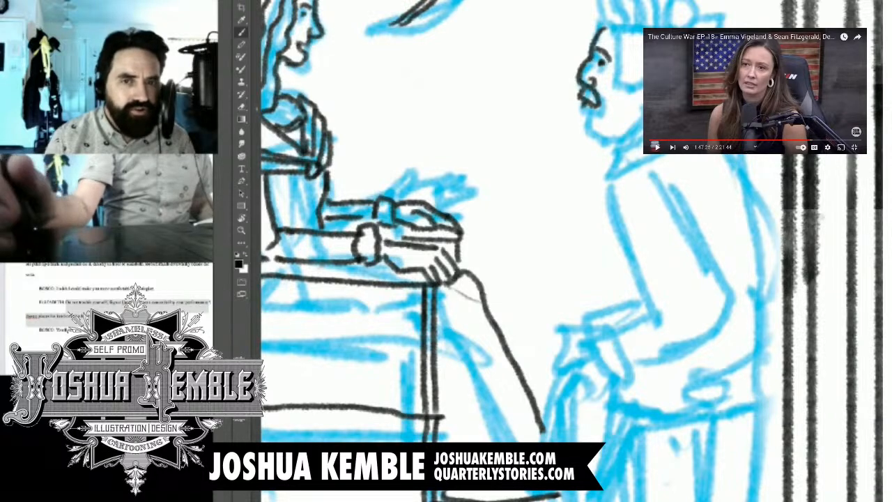
mouse_move(582, 106)
left_mouse_down()
mouse_move(578, 132)
mouse_move(606, 134)
left_mouse_up()
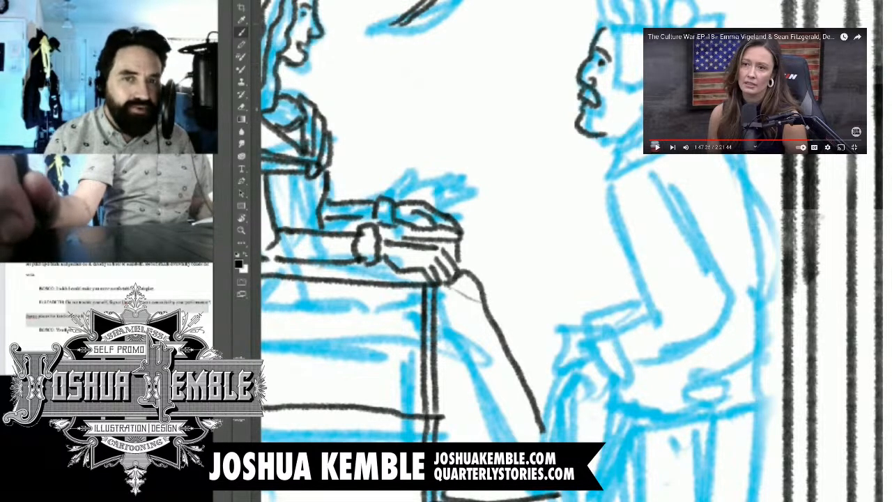
Step: Ink the man's hairline and spiky hair, plus his jaw, neck and coat collar
mouse_move(599, 30)
left_mouse_down()
mouse_move(613, 17)
mouse_move(641, 108)
left_mouse_up()
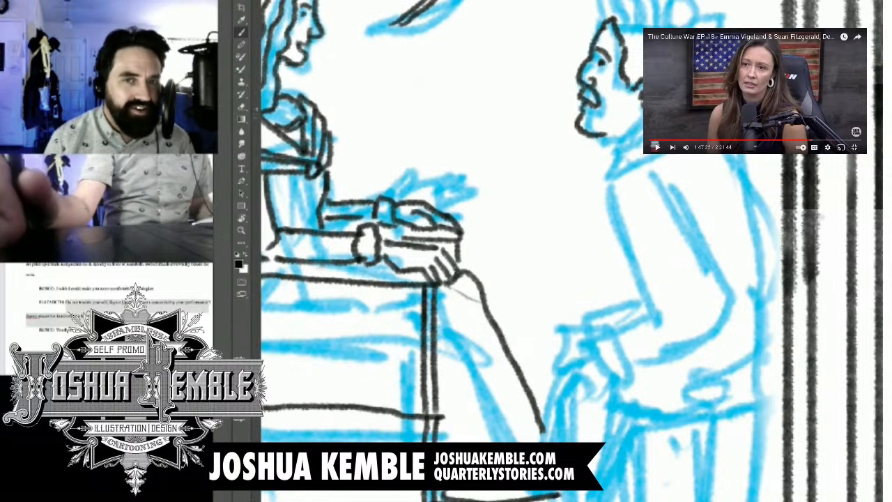
mouse_move(605, 22)
left_mouse_down()
mouse_move(667, 28)
mouse_move(594, 3)
mouse_move(691, 9)
mouse_move(729, 25)
left_mouse_up()
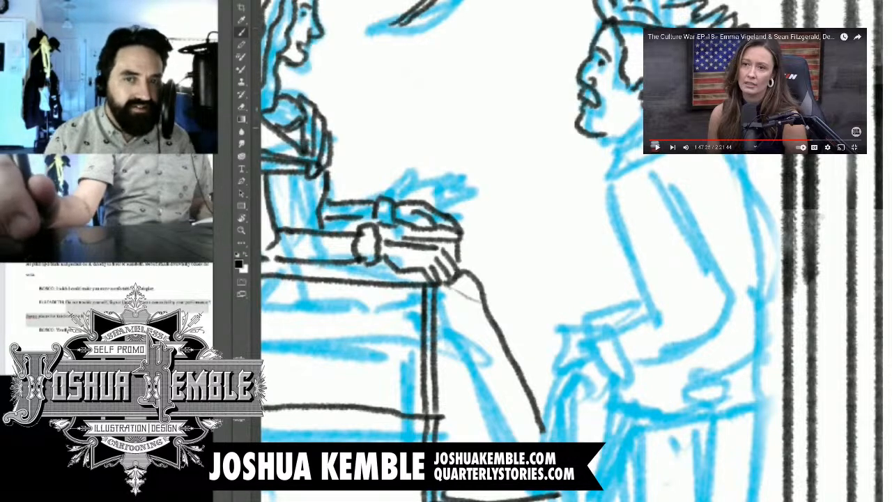
mouse_move(590, 138)
left_mouse_down()
mouse_move(617, 160)
mouse_move(610, 155)
left_mouse_up()
left_click_drag(642, 120, 613, 151)
mouse_move(642, 128)
left_mouse_down()
mouse_move(607, 166)
mouse_move(649, 153)
left_mouse_up()
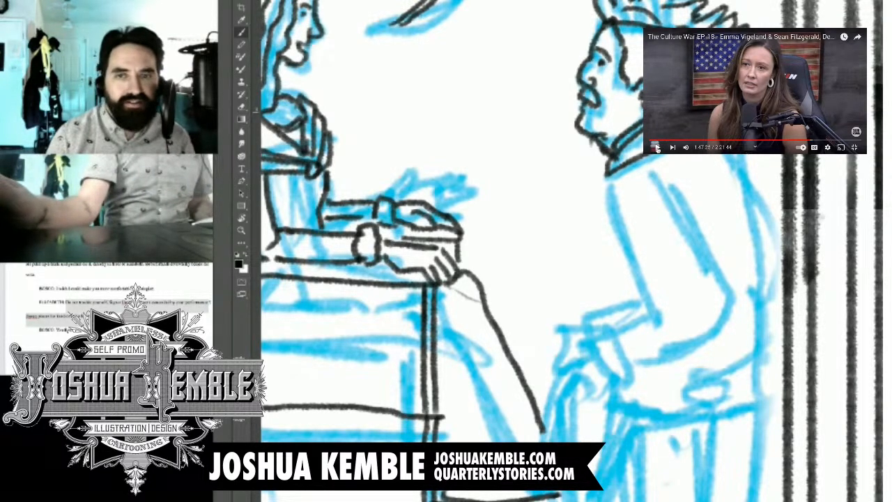
Step: Resume the background video and ink the front of the man's coat with his shoulder and bent sleeve
left_click(655, 147)
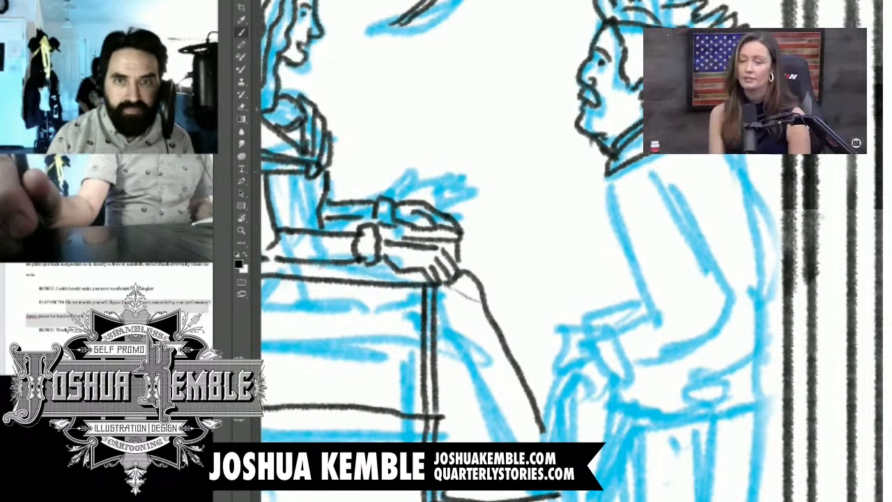
scroll(543, 251, "down", 3)
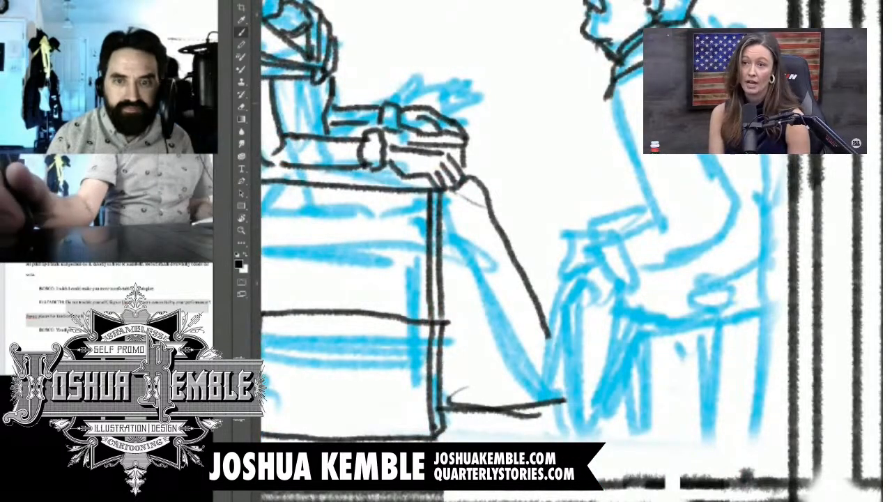
left_click_drag(609, 99, 660, 227)
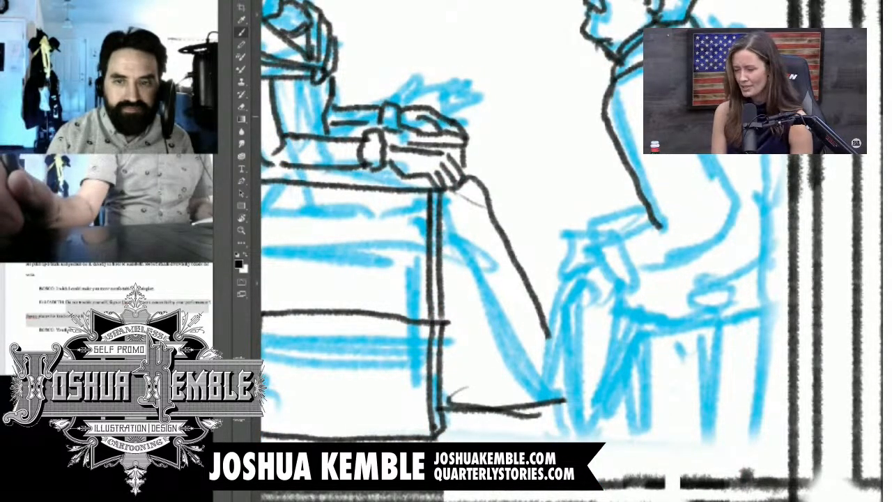
left_click_drag(611, 113, 644, 96)
mouse_move(689, 150)
left_mouse_down()
mouse_move(724, 240)
mouse_move(669, 266)
left_mouse_up()
mouse_move(655, 228)
left_mouse_down()
mouse_move(616, 245)
mouse_move(545, 311)
mouse_move(571, 281)
left_mouse_up()
key("ctrl+minus")
key("ctrl+minus")
key("ctrl+minus")
key("ctrl+minus")
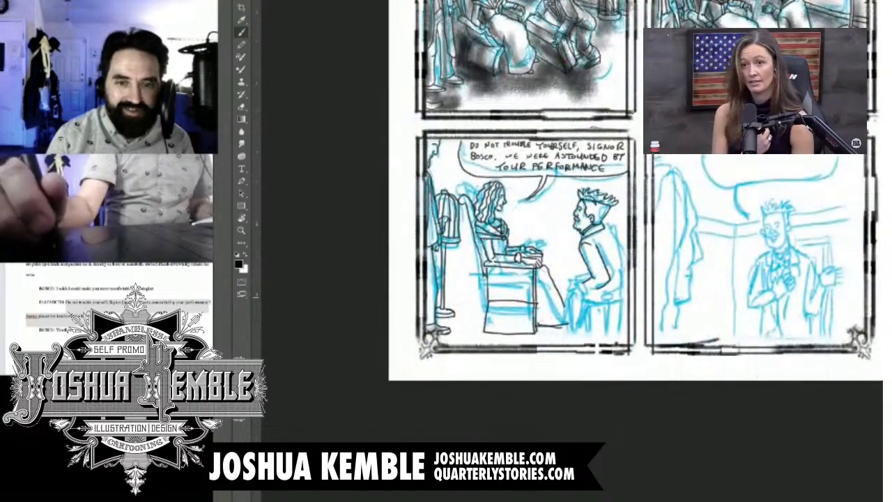
Step: Ink the end of the man's sleeve and the underside of his forearm, redoing the first attempt at the cuff
key("ctrl+plus")
key("ctrl+plus")
key("ctrl+plus")
key("ctrl+plus")
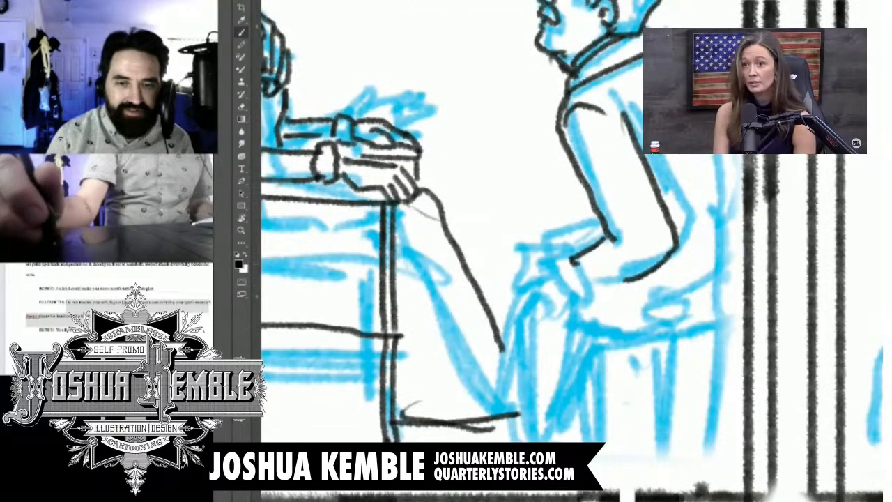
left_click_drag(570, 262, 592, 300)
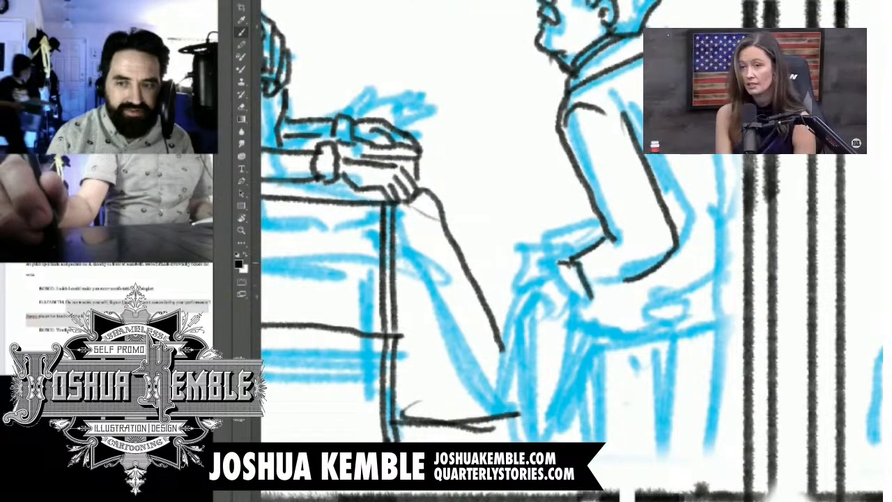
key("ctrl+z")
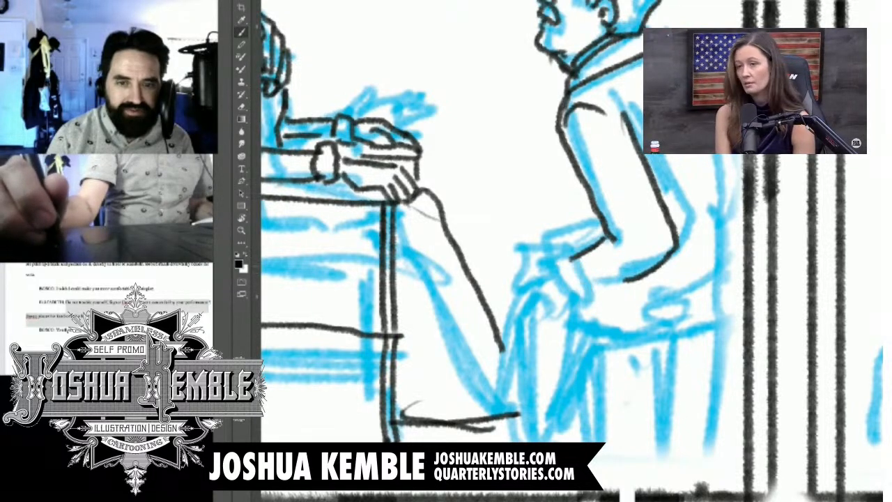
mouse_move(565, 259)
left_mouse_down()
mouse_move(590, 299)
mouse_move(637, 275)
left_mouse_up()
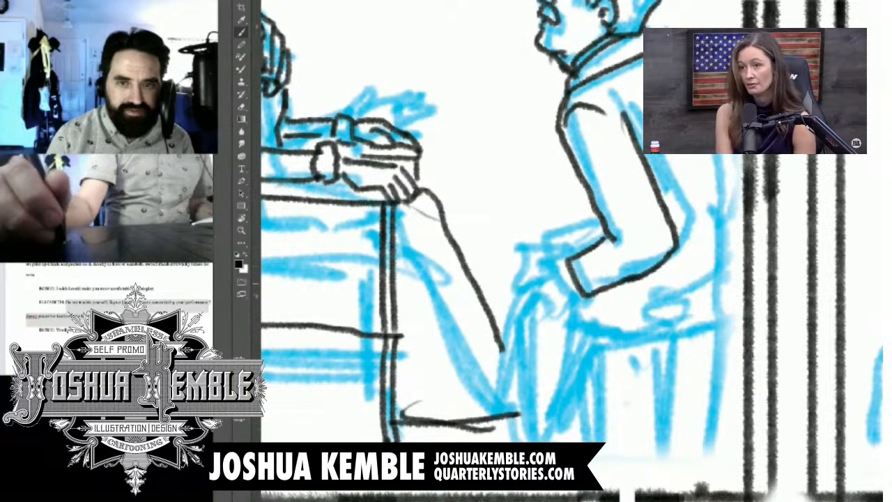
Step: Ink the man's shirt cuff and near hand resting on his knee, plus the far hand behind it
mouse_move(562, 267)
left_mouse_down()
mouse_move(584, 302)
mouse_move(523, 291)
mouse_move(521, 314)
mouse_move(538, 345)
left_mouse_up()
left_click_drag(565, 310, 536, 319)
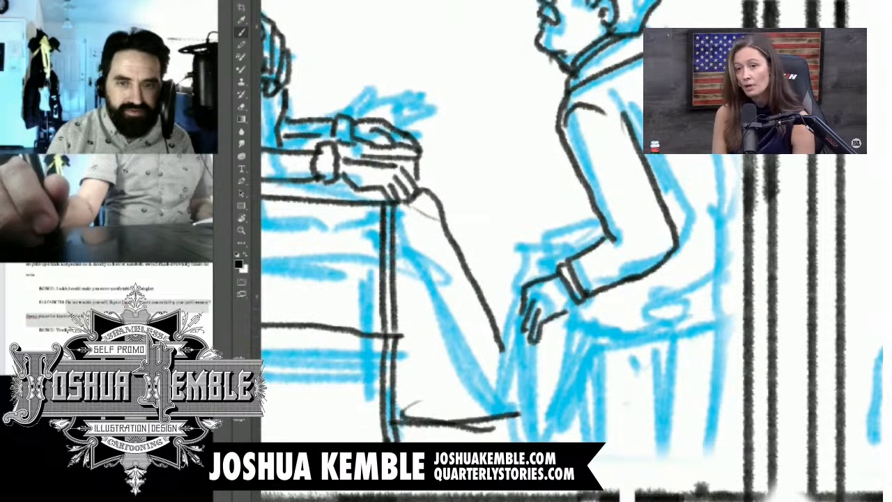
left_click_drag(576, 291, 565, 310)
mouse_move(576, 224)
left_mouse_down()
mouse_move(601, 241)
mouse_move(557, 236)
mouse_move(549, 245)
mouse_move(568, 258)
mouse_move(531, 287)
left_mouse_up()
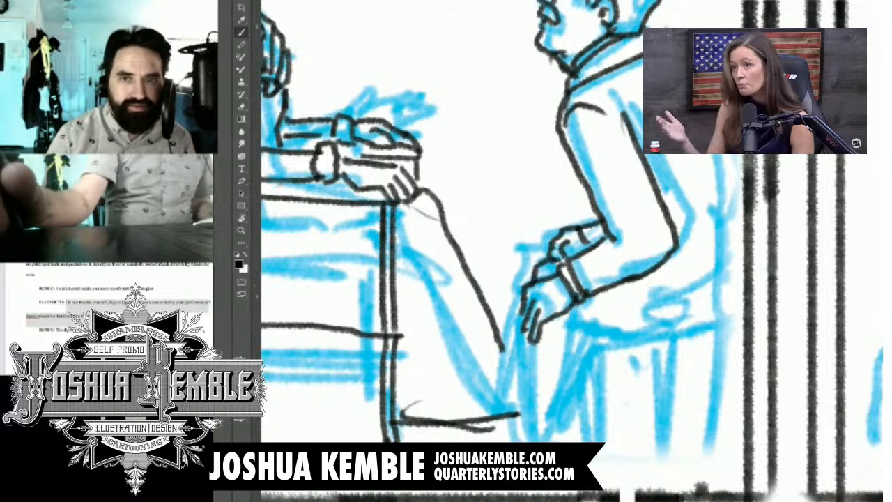
Step: Ink the man's back and waist seam lines, the rounded coat tail hanging below his arm, and the seat edge
mouse_move(666, 259)
left_mouse_down()
mouse_move(737, 274)
mouse_move(709, 286)
left_mouse_up()
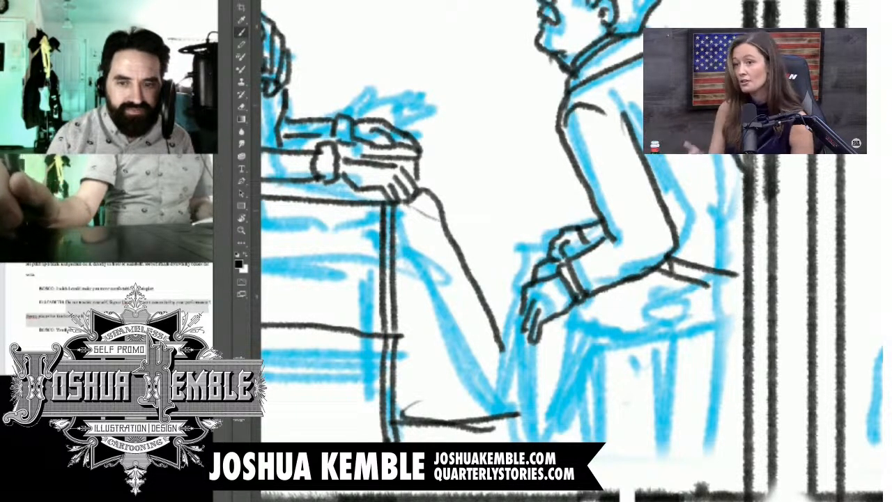
mouse_move(576, 307)
left_mouse_down()
mouse_move(613, 429)
mouse_move(700, 435)
mouse_move(743, 350)
left_mouse_up()
left_click_drag(639, 351, 747, 333)
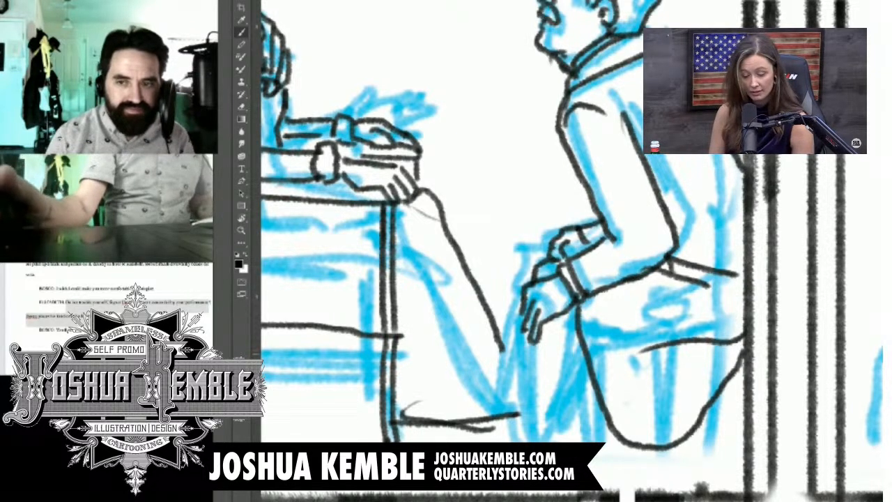
Step: Erase the rear side of the rounded shape below the man's seat and ink a straight vertical edge down to the panel border
left_click_drag(529, 299, 608, 202)
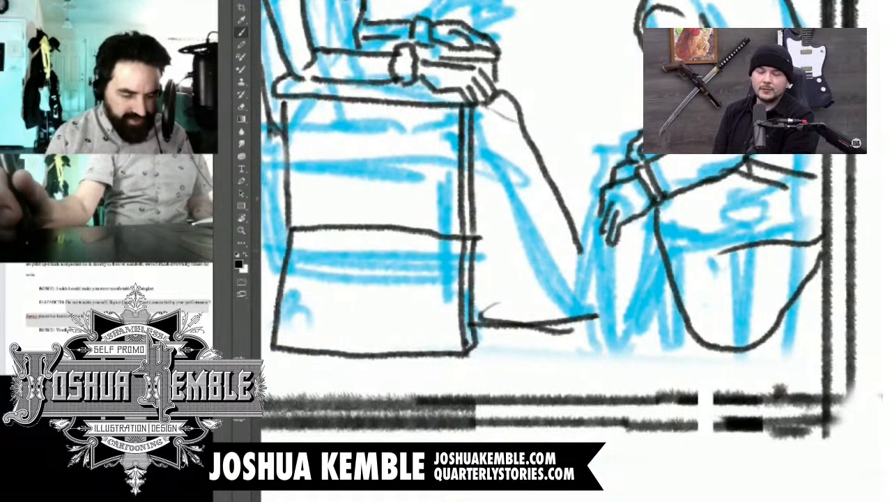
key("e")
mouse_move(819, 259)
left_mouse_down()
mouse_move(779, 328)
mouse_move(743, 348)
left_mouse_up()
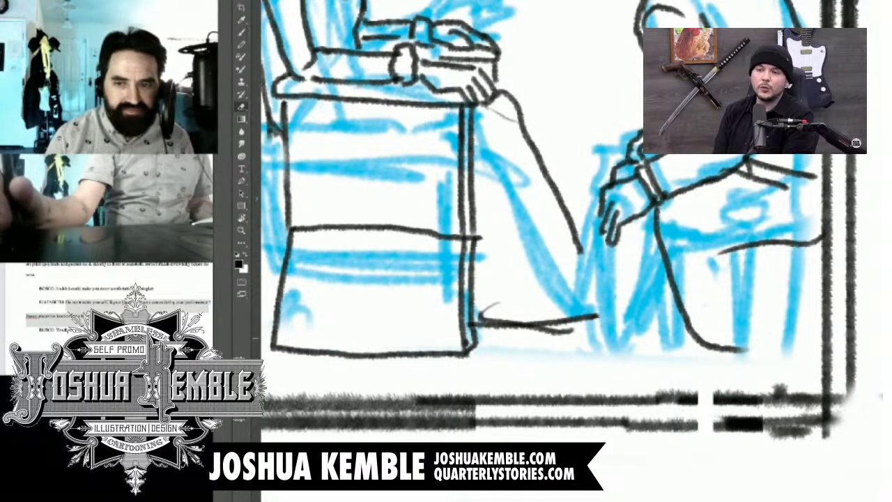
key("b")
left_click_drag(737, 248, 743, 394)
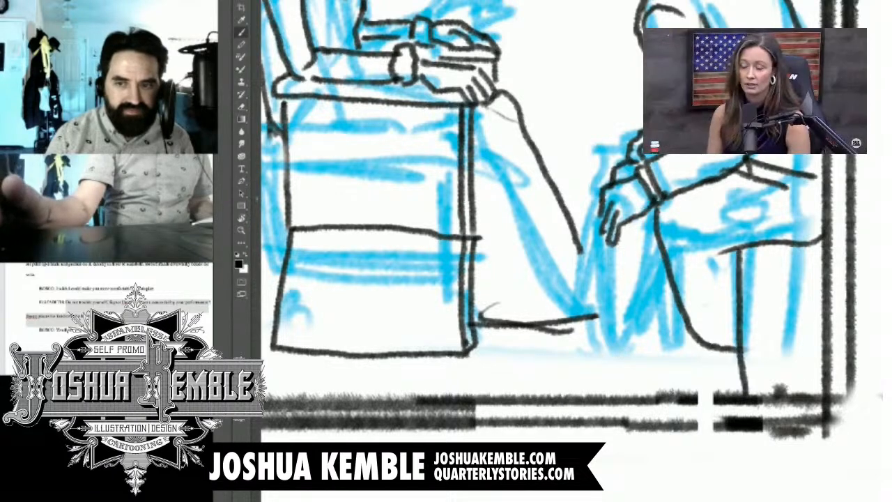
Step: Ink the second edge of the stool's leg and the short corner braces beneath the seat on both sides
left_click_drag(770, 249, 781, 390)
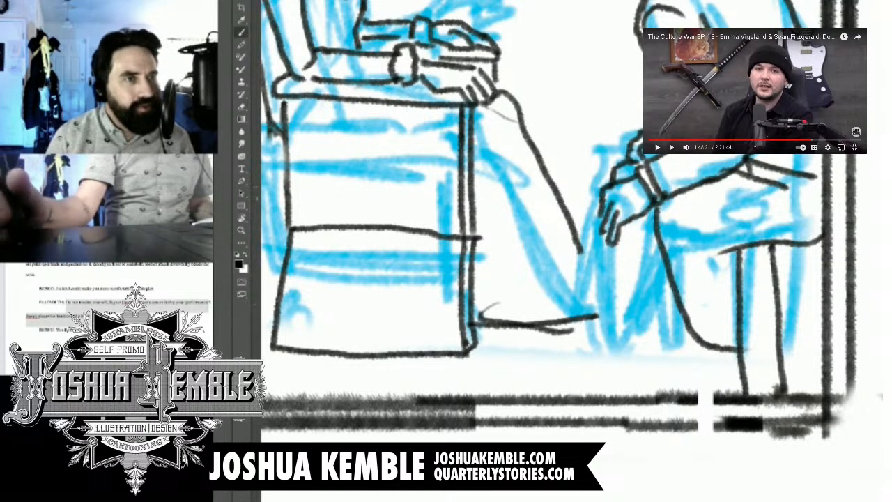
left_click_drag(760, 246, 740, 273)
left_click_drag(802, 246, 822, 271)
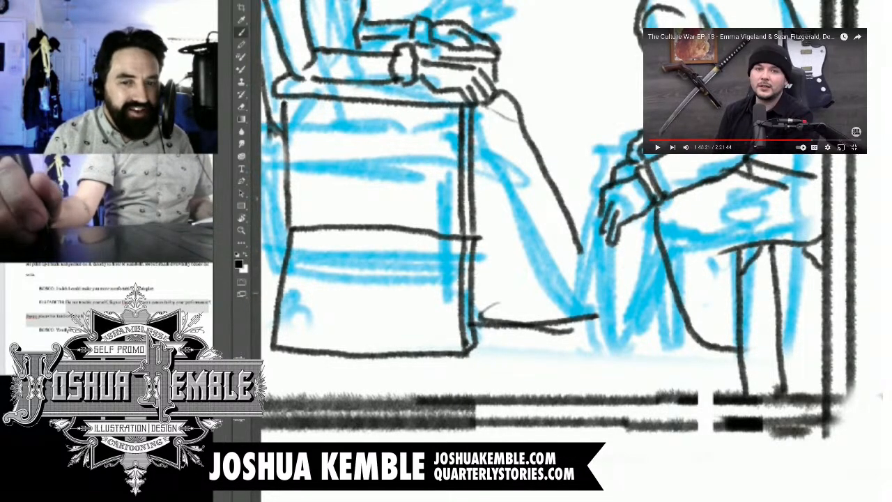
Step: Ink the man's front trouser leg, its hem and his shoe, and extend the woman's skirt edge down to the floor
mouse_move(622, 230)
left_mouse_down()
mouse_move(603, 248)
mouse_move(612, 382)
left_mouse_up()
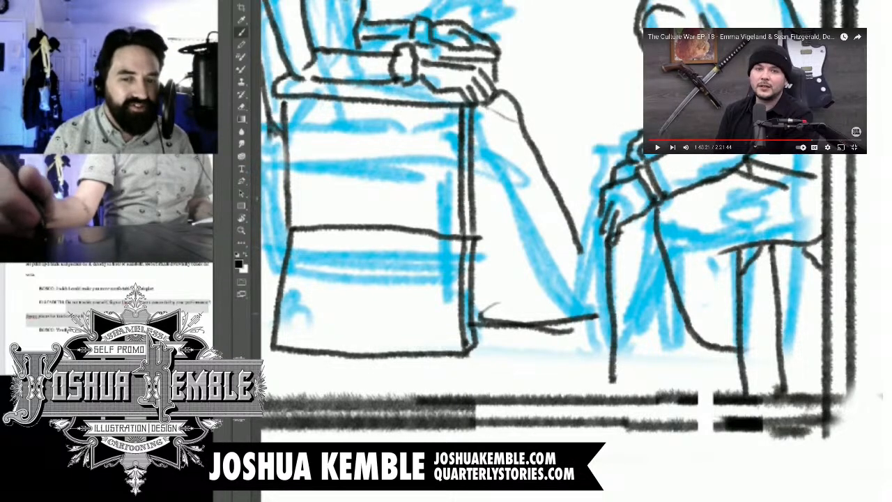
mouse_move(671, 292)
left_mouse_down()
mouse_move(686, 371)
mouse_move(608, 383)
left_mouse_up()
left_click_drag(673, 381, 684, 394)
left_click_drag(649, 259, 666, 257)
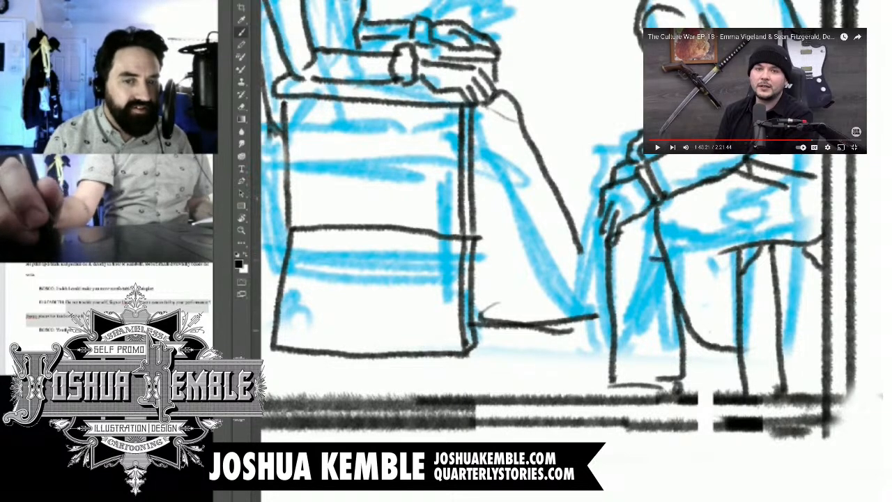
mouse_move(612, 382)
left_mouse_down()
mouse_move(614, 396)
mouse_move(575, 394)
left_mouse_up()
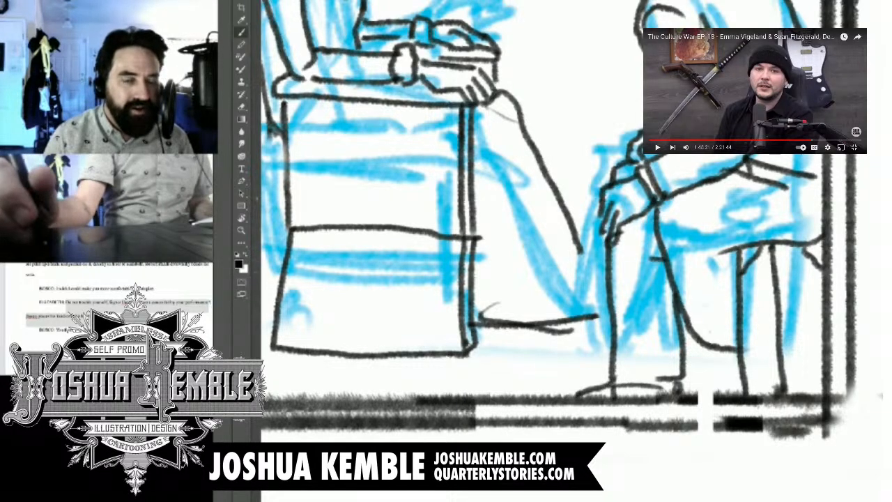
left_click_drag(580, 256, 606, 314)
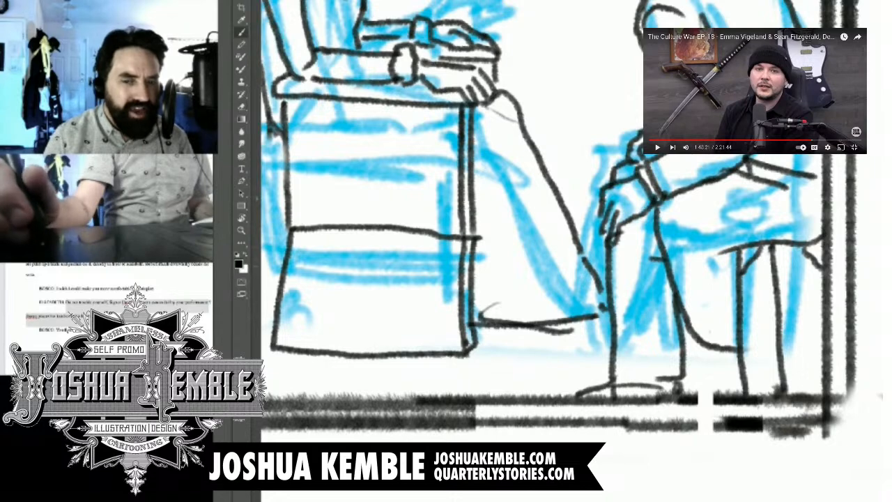
Step: Ink a framed portrait on the wall behind the man's head, cut off by the panel border, with inner frame lines and face details
key("ctrl+minus")
key("ctrl+minus")
scroll(571, 251, "up", 2)
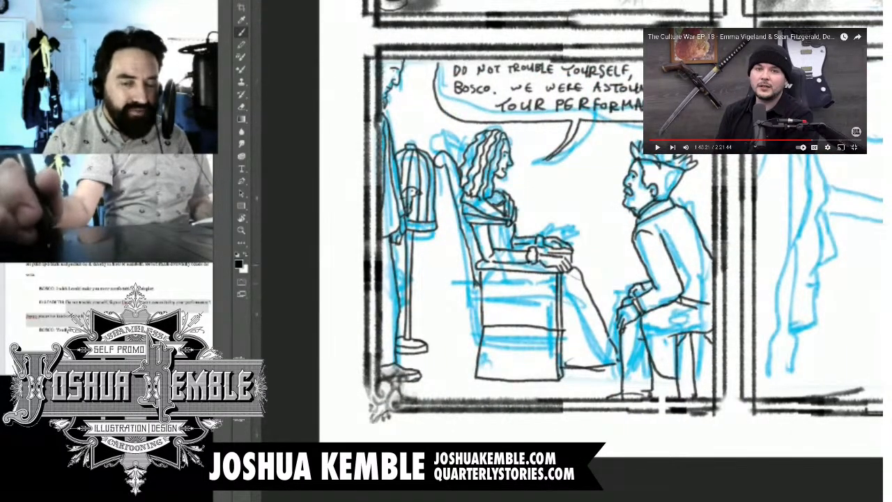
left_click_drag(689, 28, 652, 56)
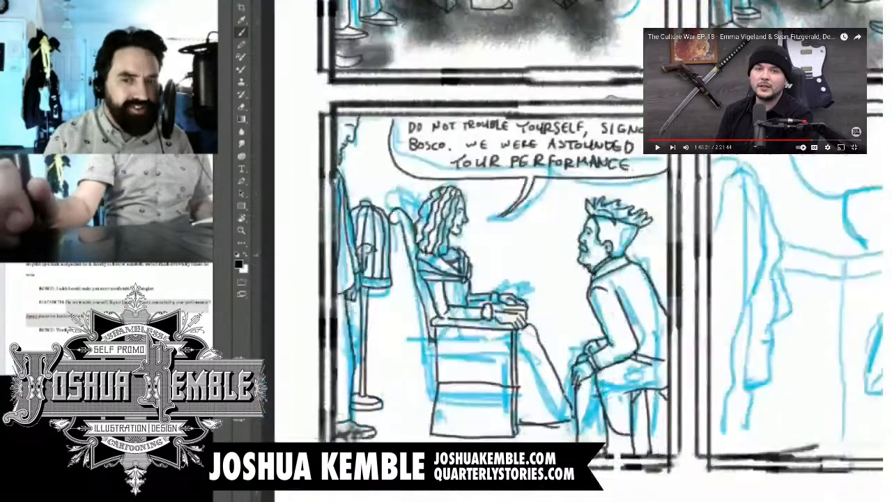
key("ctrl+plus")
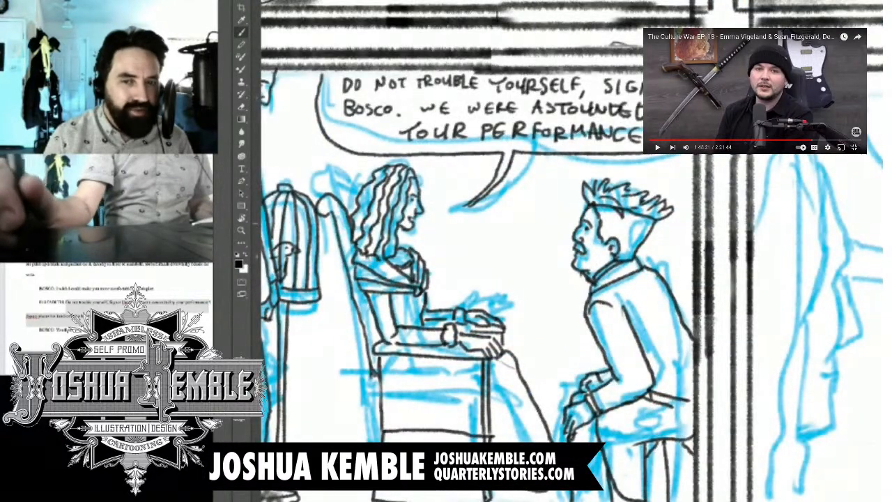
mouse_move(665, 216)
left_mouse_down()
mouse_move(666, 247)
mouse_move(693, 252)
left_mouse_up()
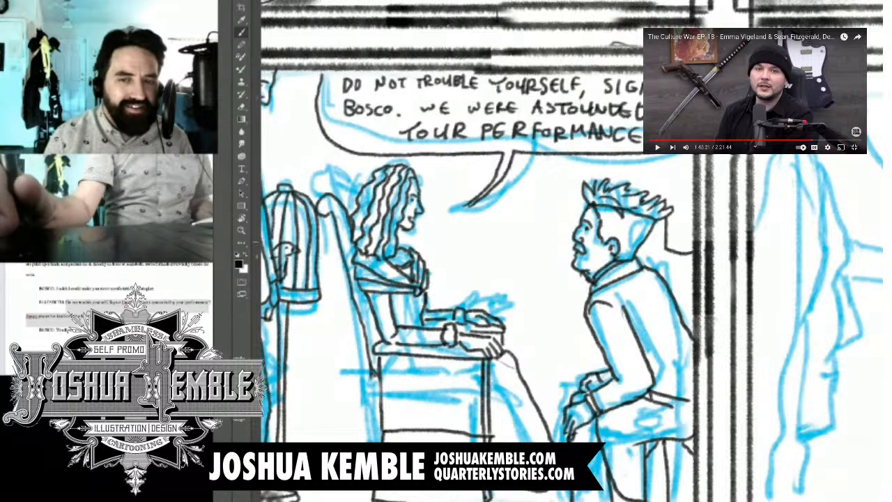
mouse_move(665, 227)
left_mouse_down()
mouse_move(693, 235)
mouse_move(665, 167)
mouse_move(697, 155)
mouse_move(671, 227)
left_mouse_up()
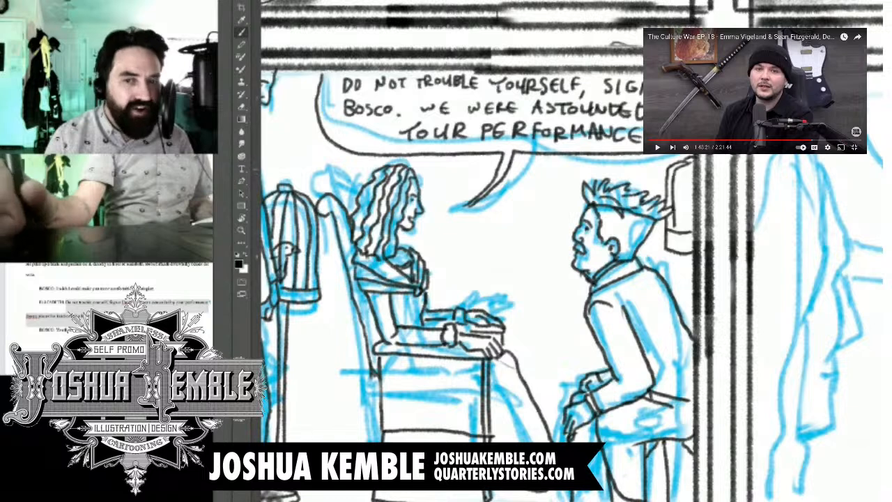
left_click_drag(687, 166, 681, 232)
left_click_drag(691, 165, 683, 240)
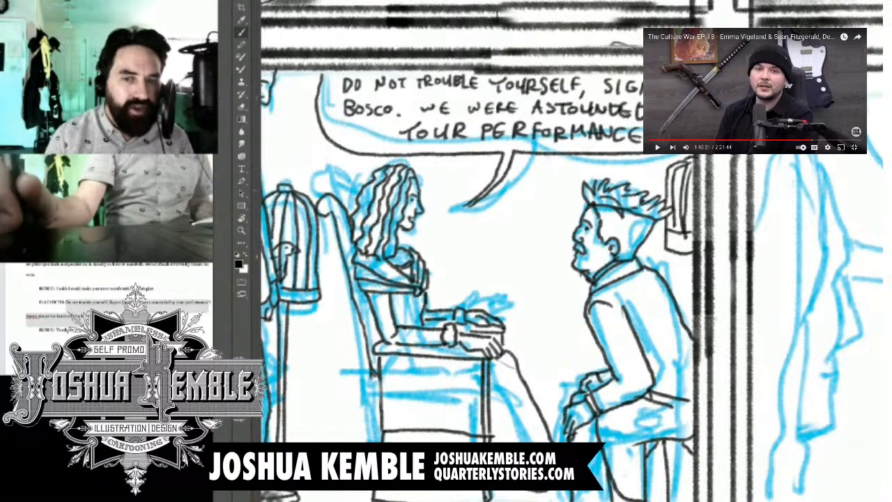
mouse_move(676, 197)
left_mouse_down()
mouse_move(690, 192)
mouse_move(688, 216)
left_mouse_up()
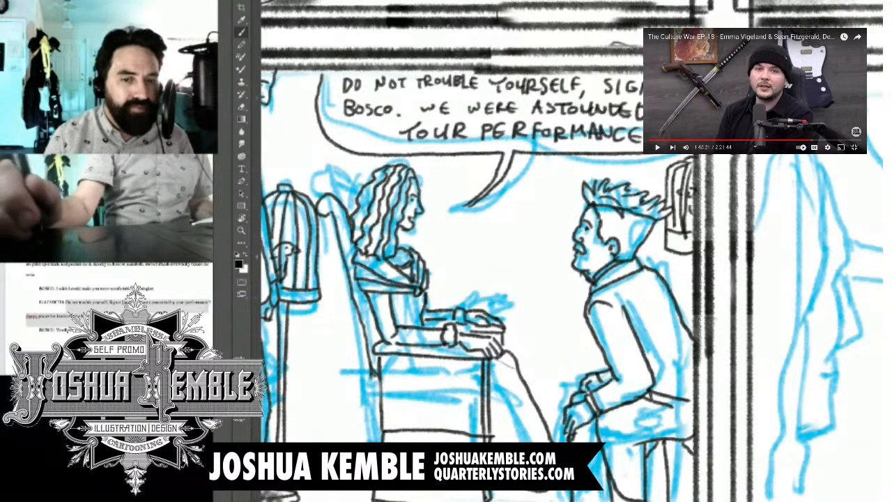
left_click_drag(688, 254, 686, 326)
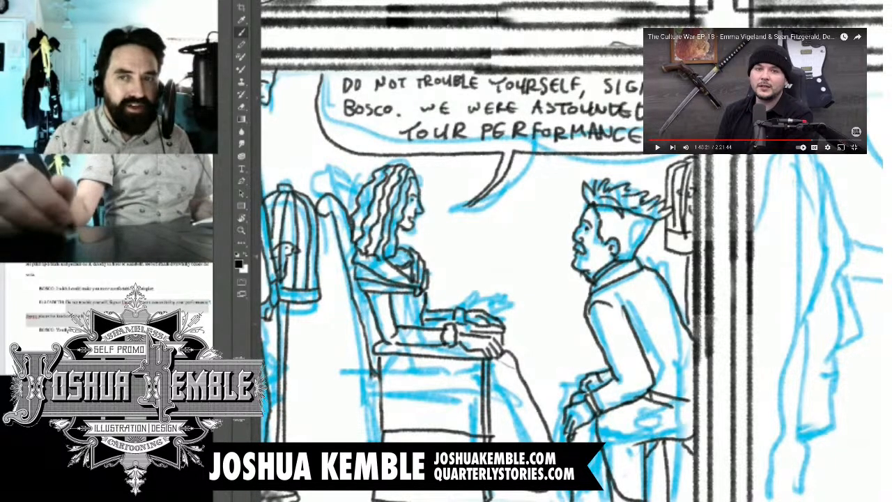
Step: Ink the horizontal baseboard lines along the back wall, from the birdcage stand to the chair and between the skirt and the man's hand
mouse_move(502, 314)
left_mouse_down()
mouse_move(613, 90)
mouse_move(604, 223)
mouse_move(613, 265)
mouse_move(495, 371)
left_mouse_up()
mouse_move(592, 125)
left_mouse_down()
mouse_move(397, 396)
mouse_move(427, 358)
left_mouse_up()
left_click_drag(390, 445, 701, 62)
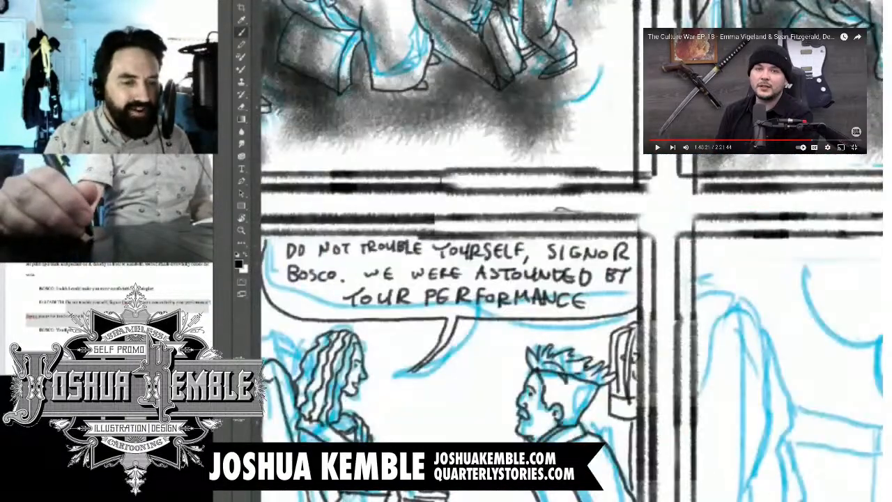
left_click_drag(488, 334, 609, 150)
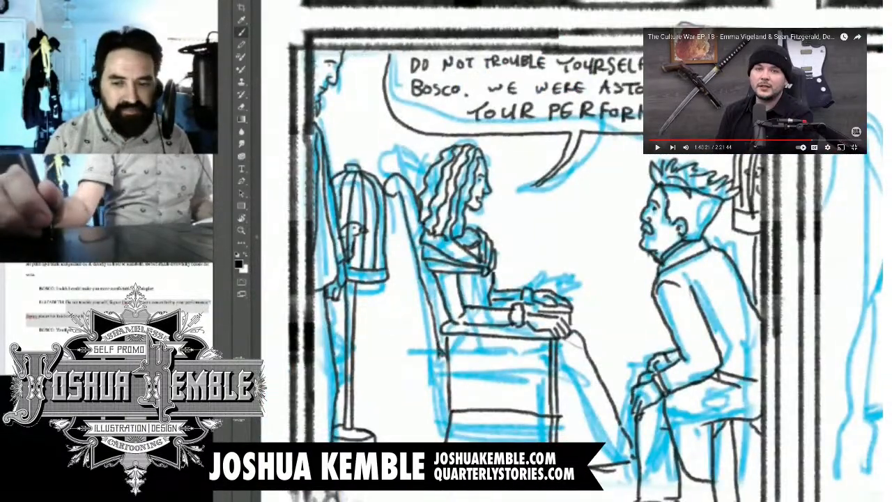
left_click_drag(354, 414, 456, 414)
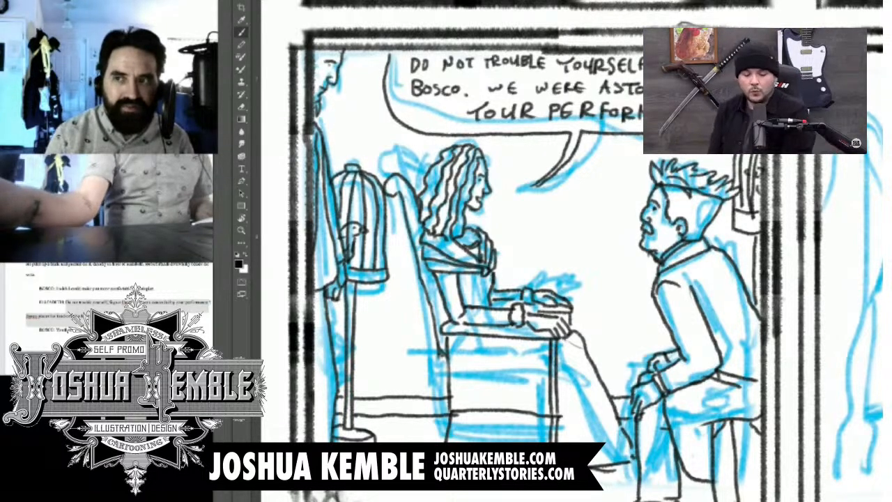
Step: Pause the video, erase the baseboard lines between the woman's skirt and the man's hand, and ink them again
key("ctrl+minus")
key("ctrl+minus")
key("ctrl+minus")
left_click(658, 147)
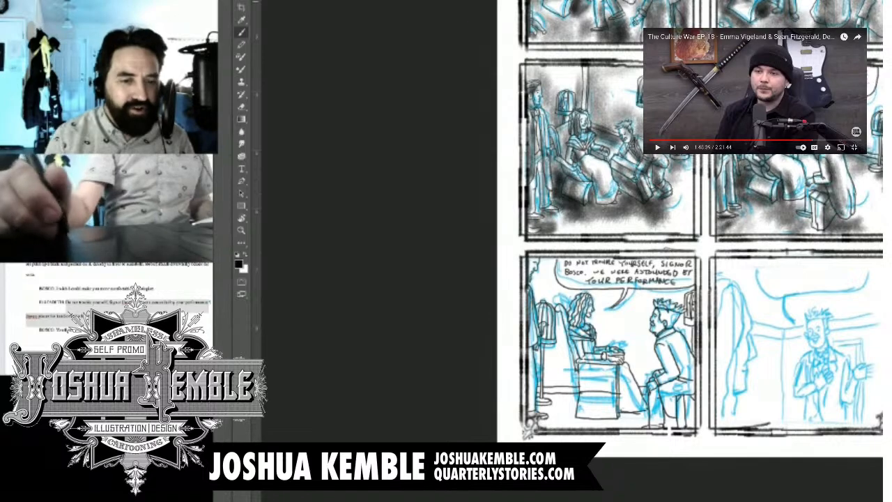
mouse_move(653, 397)
left_mouse_down()
mouse_move(474, 372)
mouse_move(569, 354)
left_mouse_up()
scroll(475, 371, "up", 5)
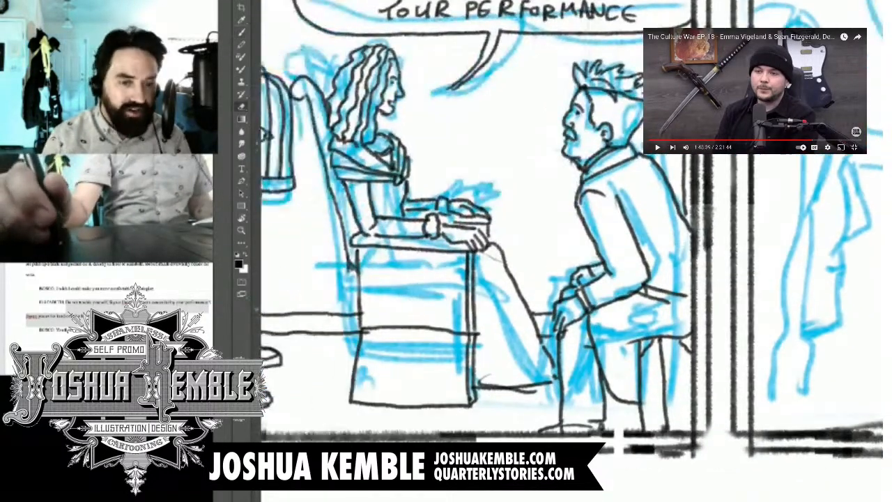
key("e")
mouse_move(531, 315)
left_mouse_down()
mouse_move(549, 314)
mouse_move(538, 334)
mouse_move(553, 336)
left_mouse_up()
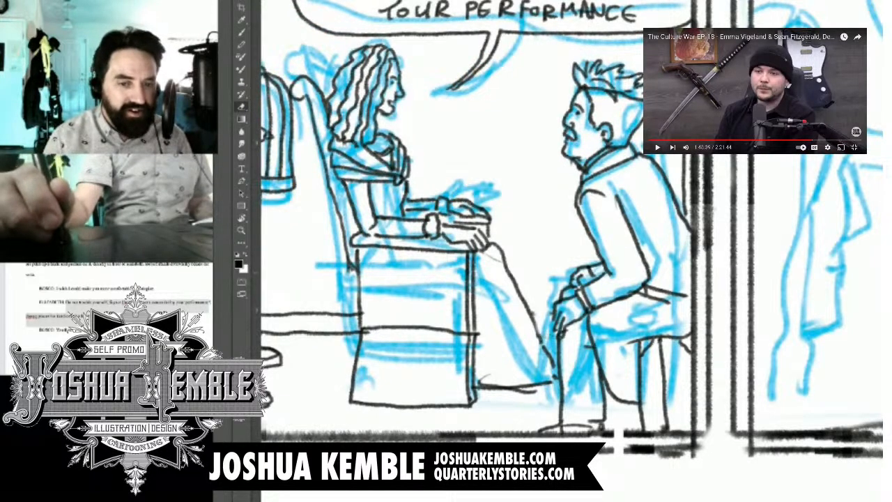
key("b")
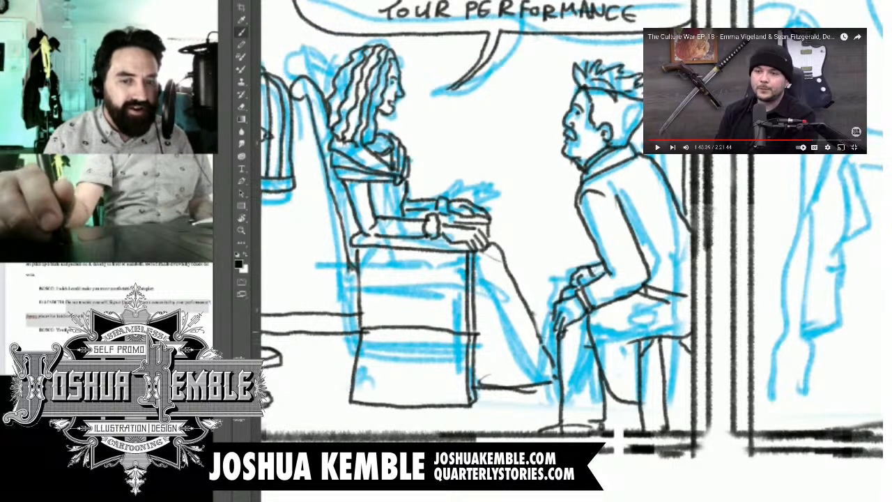
mouse_move(533, 329)
left_mouse_down()
mouse_move(557, 335)
mouse_move(540, 312)
mouse_move(553, 312)
left_mouse_up()
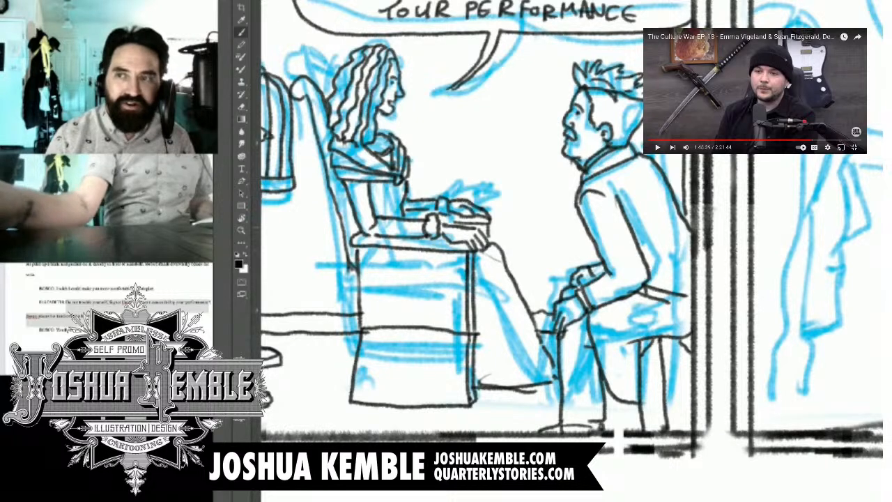
Step: Resume the paused video and skip the advertisement
left_click(657, 148)
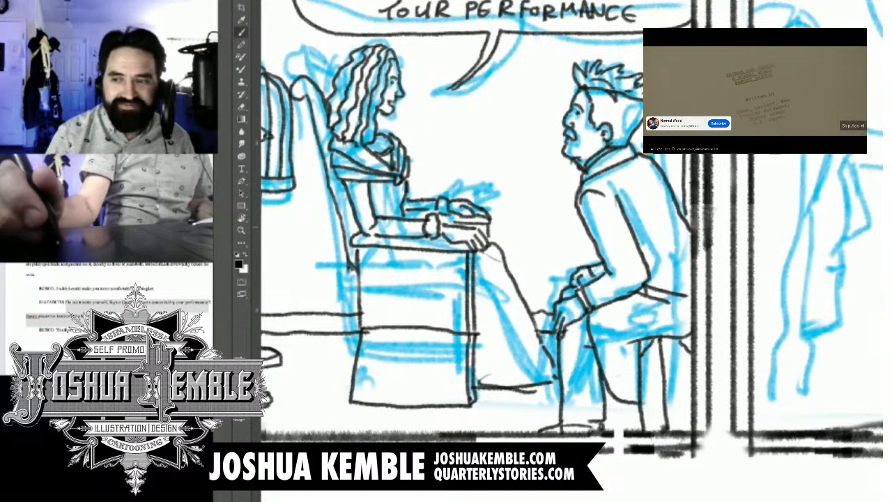
left_click(852, 126)
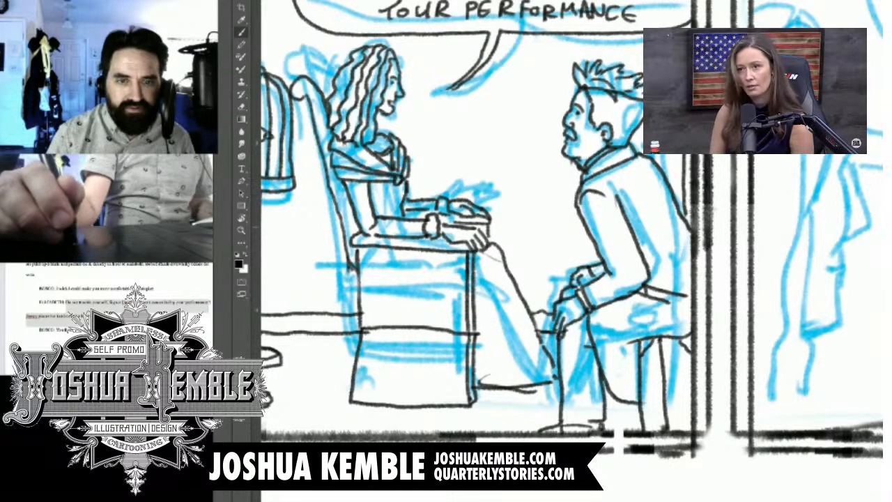
Step: Move on to the last bottom-row panel with the blue sketch of the man standing at the door
left_click_drag(627, 243, 432, 299)
left_click_drag(529, 279, 580, 242)
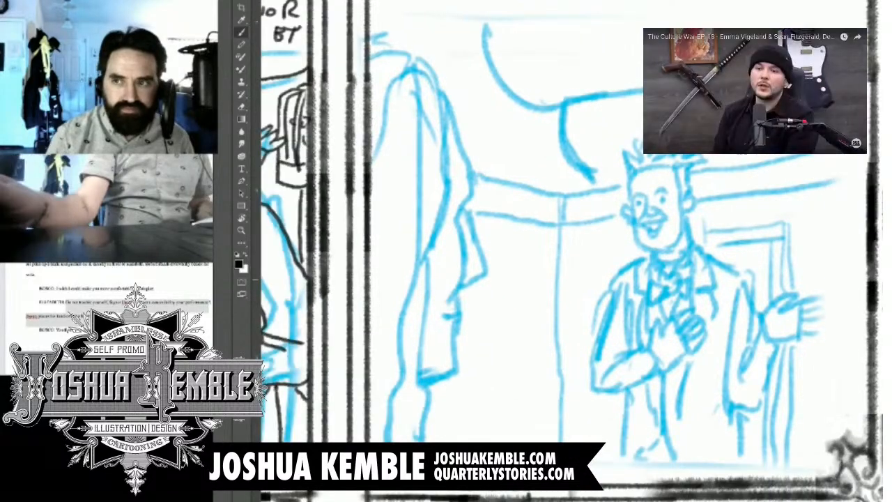
left_click_drag(557, 278, 568, 262)
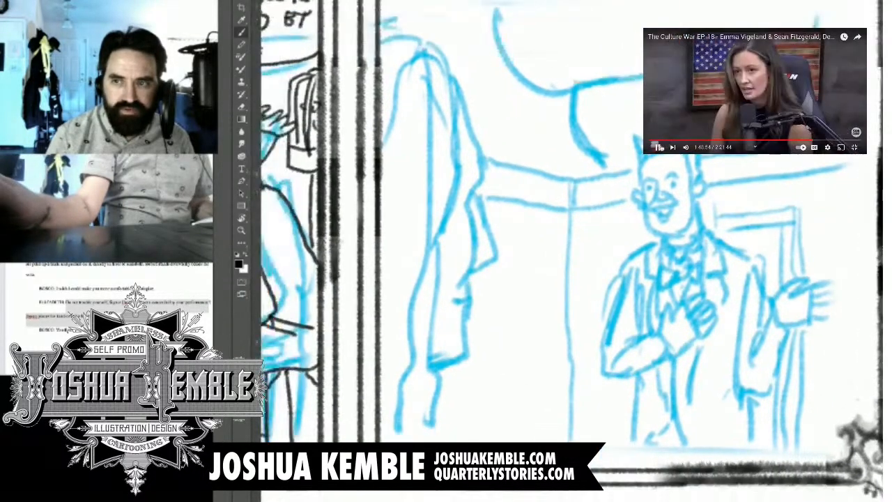
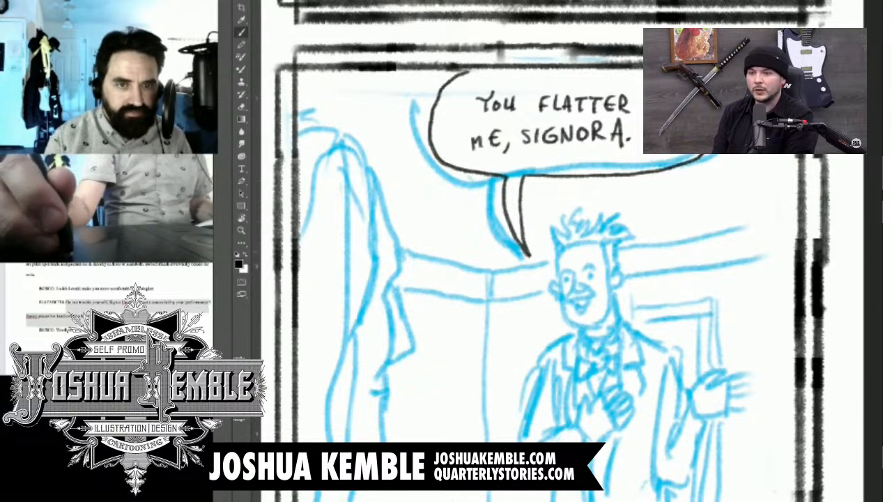
Step: Ink the standing man's front hair, eyes, moustached face, ear and collar over the blue sketch
mouse_move(529, 314)
left_mouse_down()
mouse_move(587, 194)
mouse_move(594, 208)
left_mouse_up()
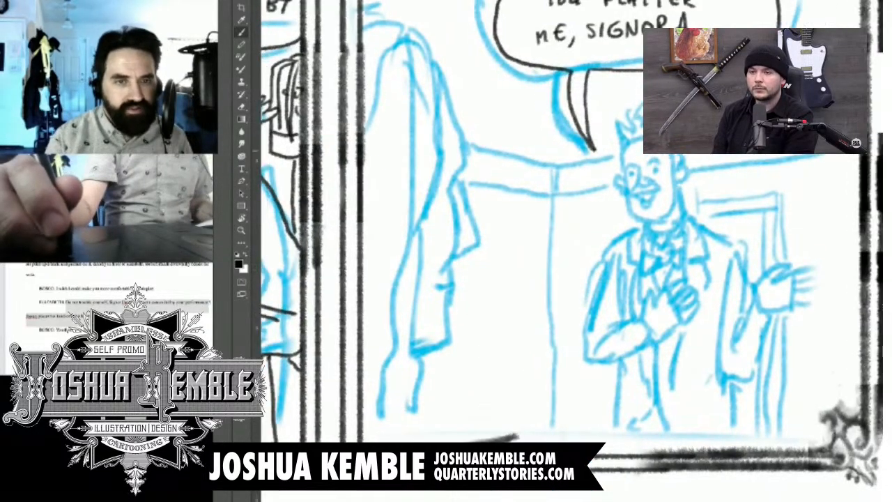
mouse_move(613, 128)
left_mouse_down()
mouse_move(619, 148)
mouse_move(636, 120)
mouse_move(640, 134)
left_mouse_up()
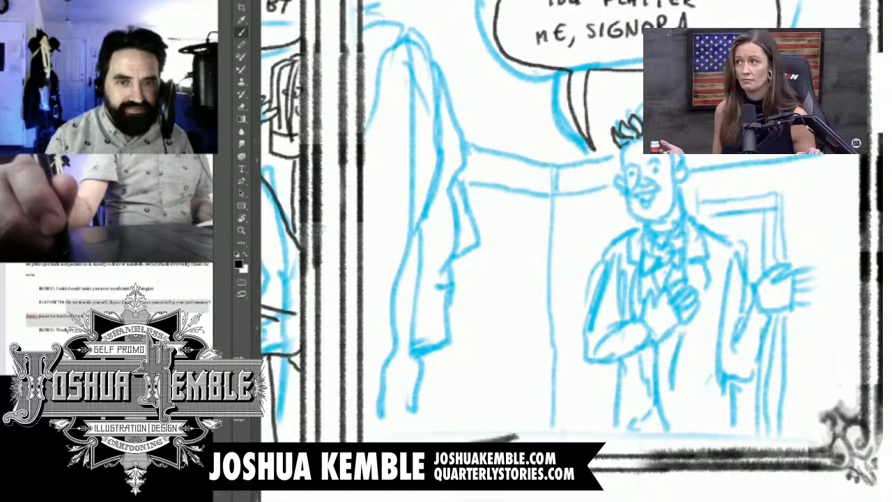
left_click(631, 172)
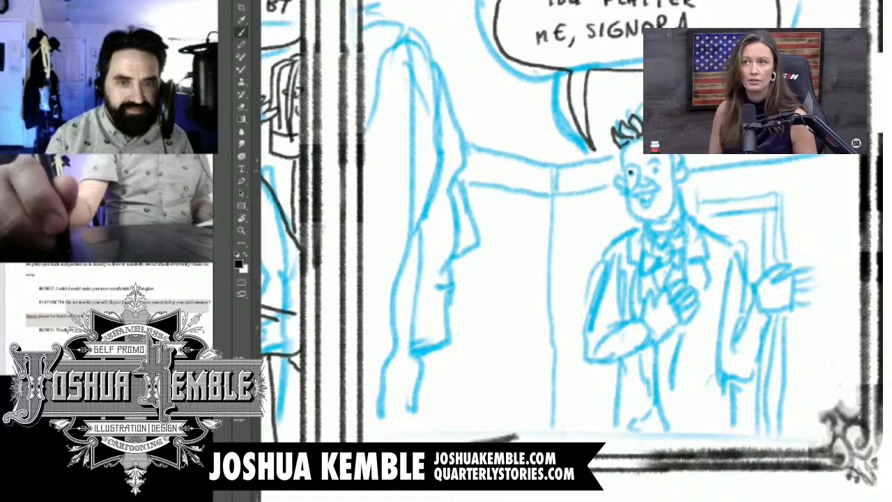
left_click(654, 169)
mouse_move(639, 167)
left_mouse_down()
mouse_move(645, 188)
mouse_move(649, 179)
left_mouse_up()
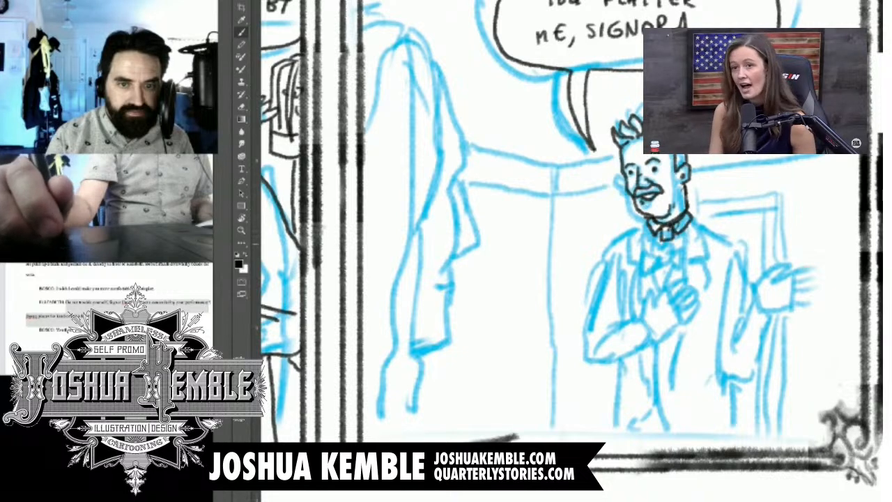
Step: Ink the man's bow tie and shirt front plus the hand and forearm across his chest, pausing the side video
mouse_move(649, 231)
left_mouse_down()
mouse_move(674, 242)
mouse_move(648, 294)
left_mouse_up()
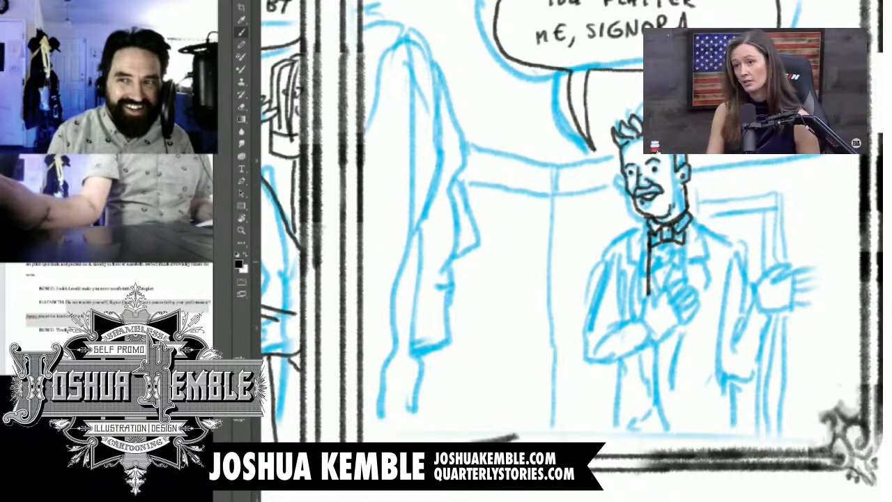
left_click_drag(684, 243, 670, 283)
left_click(656, 146)
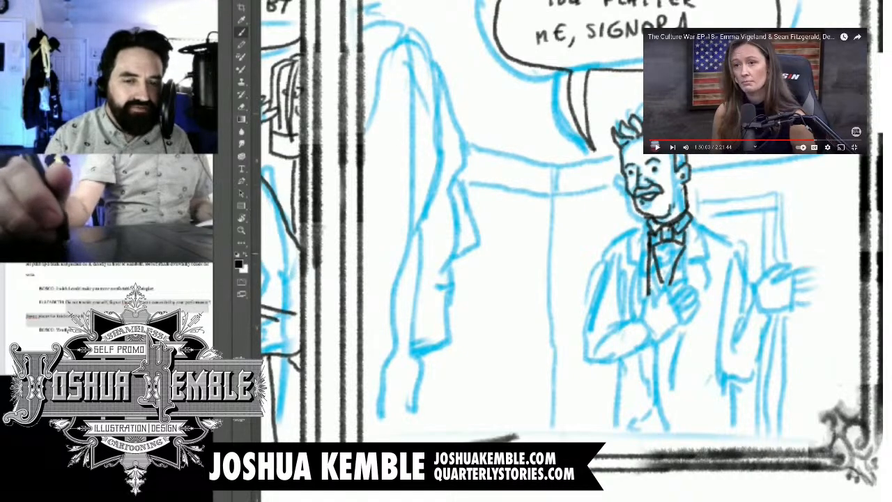
left_click_drag(687, 223, 684, 287)
mouse_move(667, 243)
left_mouse_down()
mouse_move(664, 284)
mouse_move(641, 320)
mouse_move(652, 285)
mouse_move(653, 305)
left_mouse_up()
mouse_move(653, 304)
left_mouse_down()
mouse_move(679, 282)
mouse_move(674, 295)
mouse_move(696, 292)
mouse_move(656, 333)
mouse_move(636, 325)
mouse_move(649, 340)
mouse_move(608, 335)
mouse_move(593, 347)
left_mouse_up()
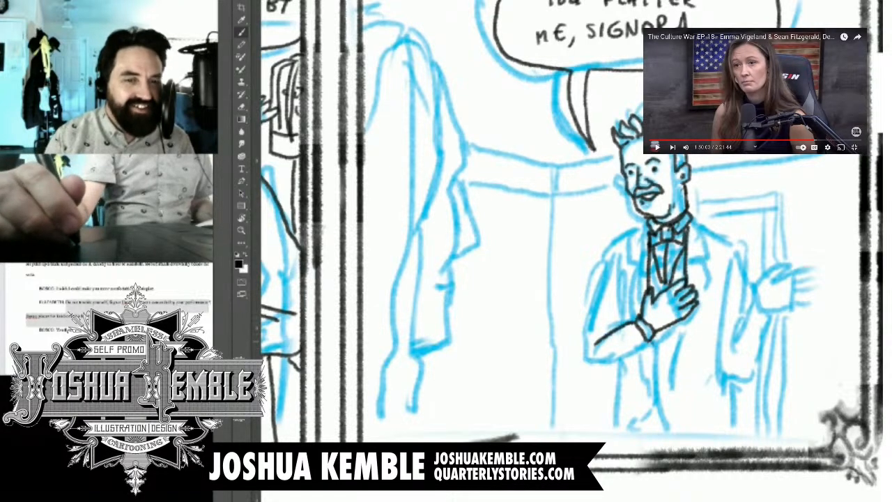
Step: Ink the jacket's shoulder, sleeve and lapel on the bent-arm side and the trouser lines down to the panel border
mouse_move(652, 353)
left_mouse_down()
mouse_move(583, 361)
mouse_move(603, 247)
left_mouse_up()
left_click_drag(641, 224, 639, 300)
mouse_move(638, 233)
left_mouse_down()
mouse_move(605, 248)
mouse_move(620, 256)
mouse_move(646, 400)
left_mouse_up()
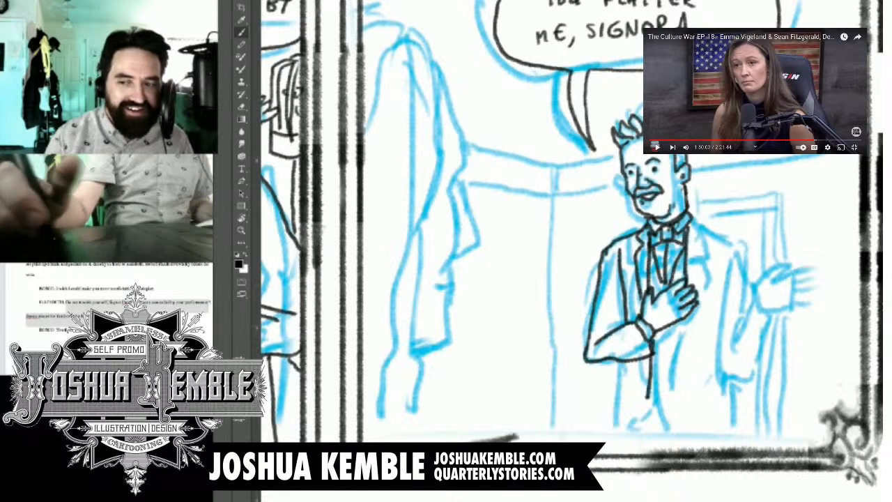
mouse_move(645, 359)
left_mouse_down()
mouse_move(648, 395)
mouse_move(613, 393)
mouse_move(609, 446)
left_mouse_up()
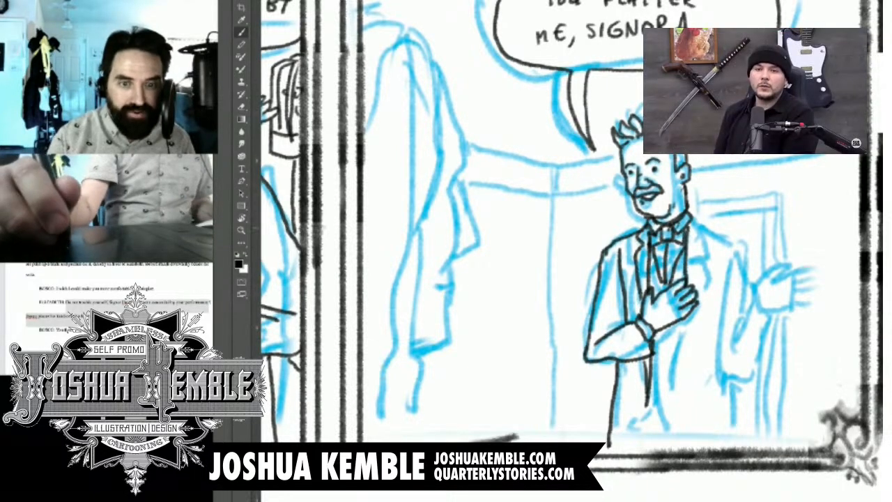
left_click_drag(571, 293, 555, 226)
mouse_move(663, 253)
left_mouse_down()
mouse_move(658, 342)
mouse_move(667, 382)
left_mouse_up()
left_click_drag(632, 335, 622, 375)
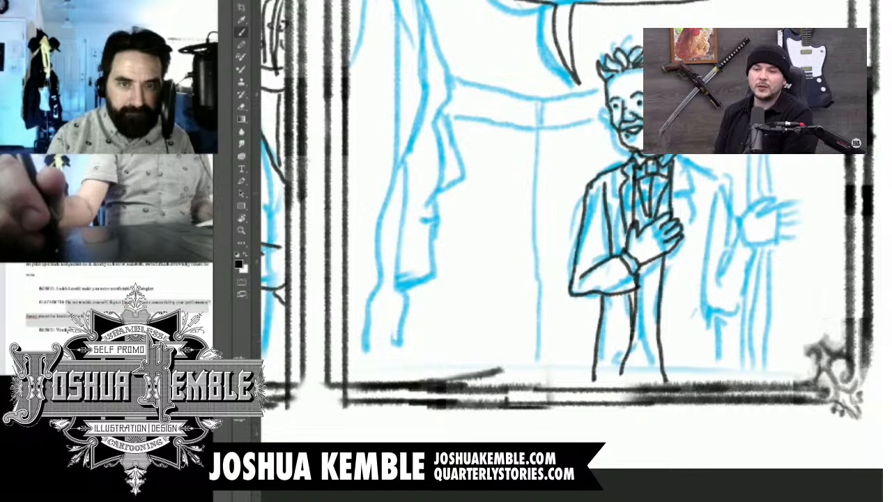
Step: Ink the jacket's other lapel and long front edge, and erase the trial shoulder line on the outstretched-arm side
mouse_move(677, 156)
left_mouse_down()
mouse_move(689, 181)
mouse_move(683, 196)
left_mouse_up()
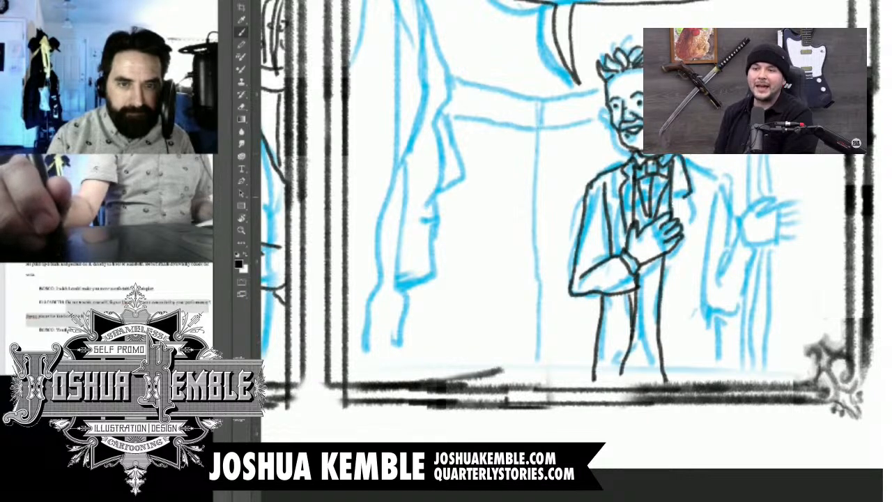
key("ctrl+z")
mouse_move(678, 155)
left_mouse_down()
mouse_move(690, 183)
mouse_move(667, 342)
left_mouse_up()
left_click_drag(685, 160, 730, 181)
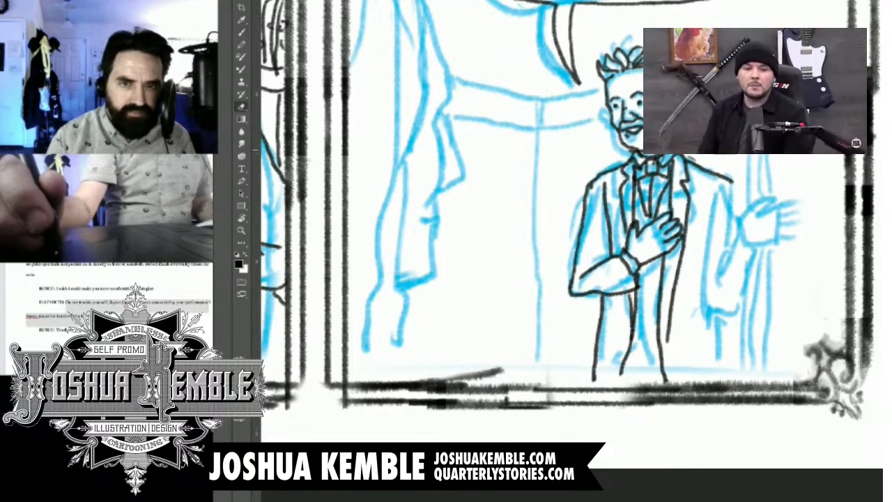
left_click_drag(684, 158, 731, 182)
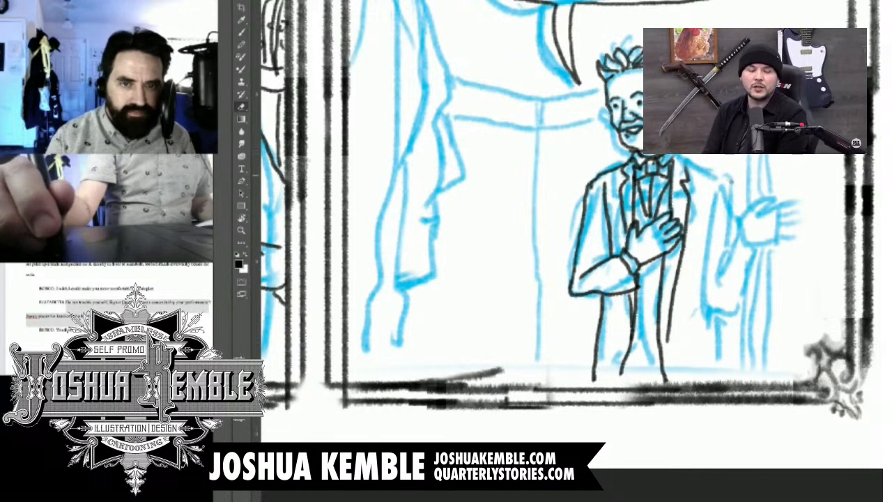
key("b")
Step: Pause the side video and ink the man's outstretched hand with its fingers
mouse_move(657, 148)
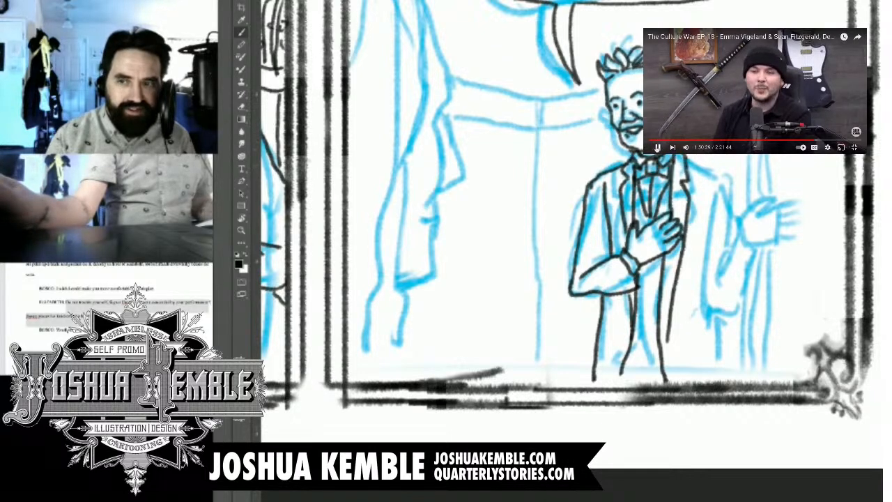
left_click(657, 148)
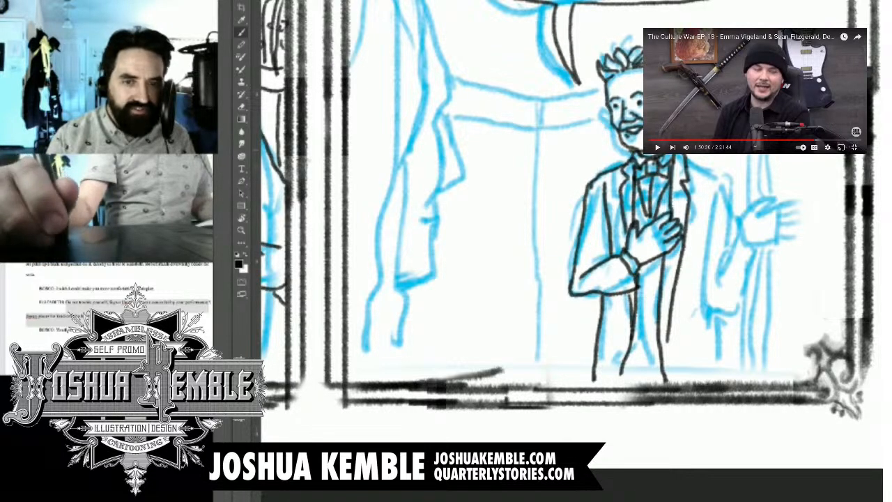
mouse_move(592, 243)
left_mouse_down()
mouse_move(559, 234)
mouse_move(515, 250)
left_mouse_up()
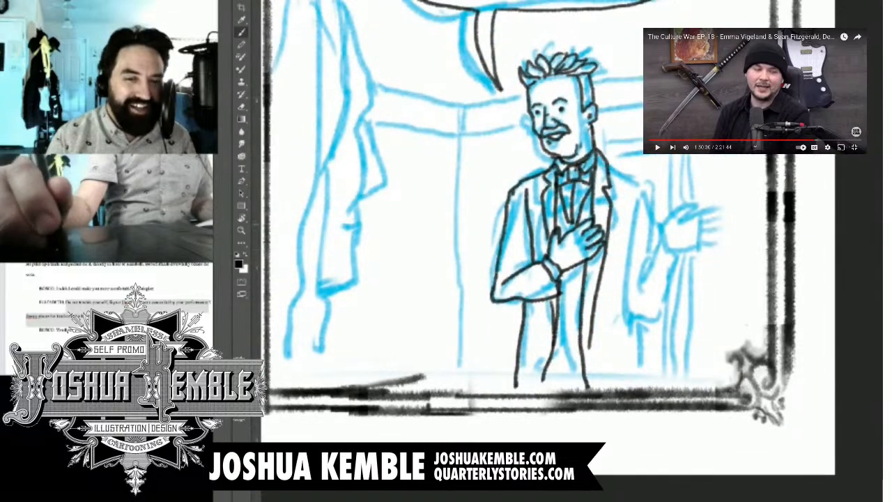
mouse_move(662, 224)
left_mouse_down()
mouse_move(690, 202)
mouse_move(680, 218)
mouse_move(696, 239)
mouse_move(721, 210)
mouse_move(699, 217)
mouse_move(718, 219)
mouse_move(716, 244)
mouse_move(668, 241)
left_mouse_up()
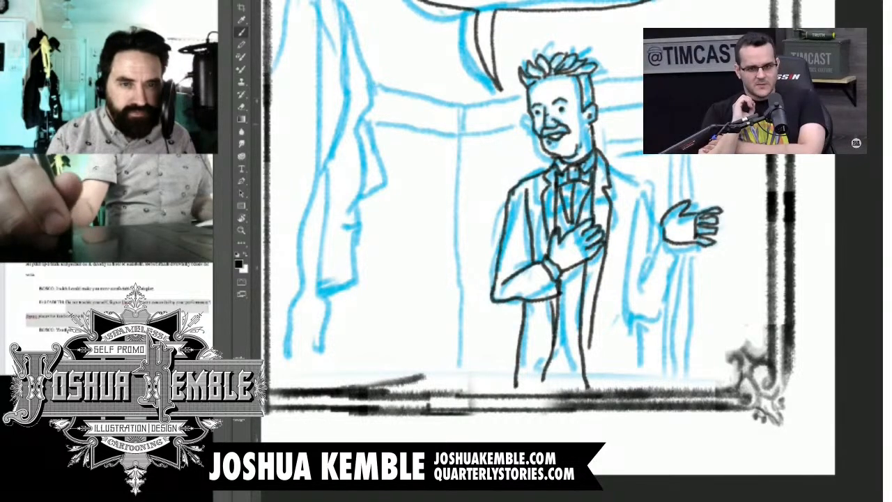
Step: Ink the shoulder, sleeve and trouser edge on the outstretched-arm side, and finish the waistcoat hem and the tousled hair
mouse_move(606, 156)
left_mouse_down()
mouse_move(655, 180)
mouse_move(663, 222)
left_mouse_up()
left_click_drag(644, 184, 642, 326)
left_click_drag(662, 223, 648, 291)
mouse_move(663, 241)
left_mouse_down()
mouse_move(685, 251)
mouse_move(670, 319)
mouse_move(631, 389)
left_mouse_up()
left_click_drag(647, 358, 653, 386)
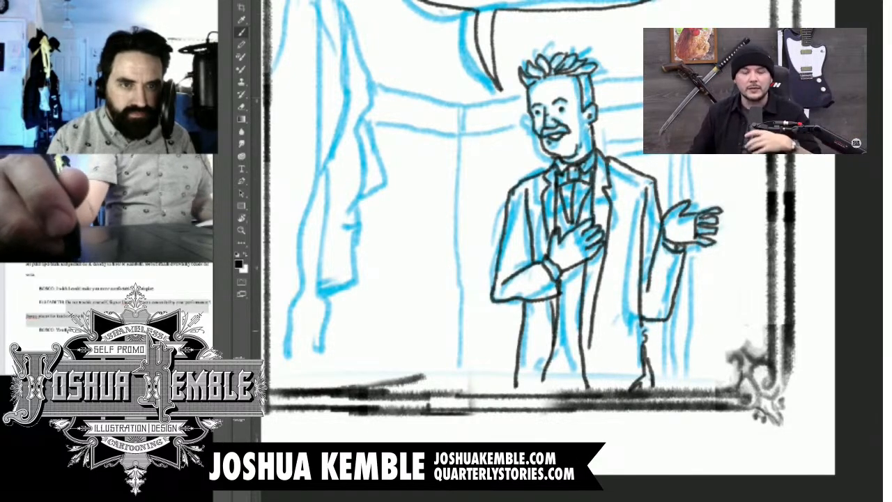
left_click_drag(555, 353, 578, 357)
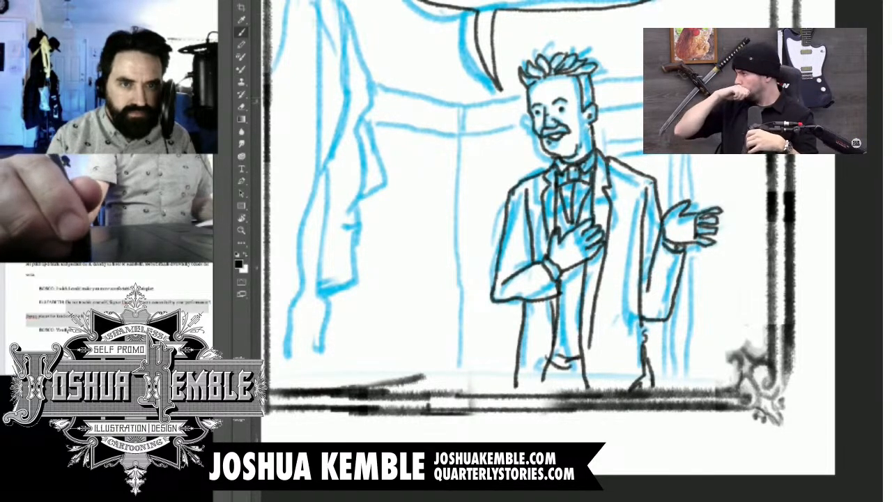
mouse_move(593, 82)
left_mouse_down()
mouse_move(608, 65)
mouse_move(573, 50)
mouse_move(535, 54)
mouse_move(514, 93)
mouse_move(528, 102)
left_mouse_up()
Step: Ink the foreground woman's eye and brow, and redraw her facial profile from forehead to chin
mouse_move(488, 244)
left_mouse_down()
mouse_move(559, 259)
mouse_move(626, 298)
left_mouse_up()
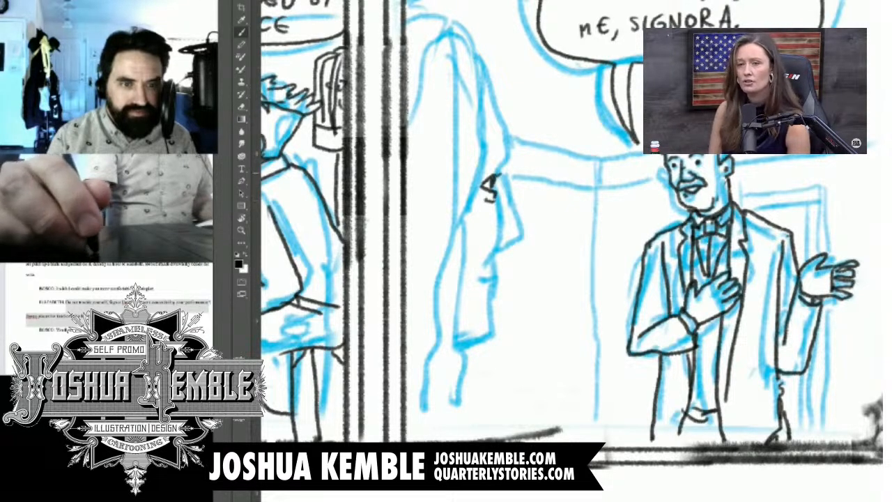
mouse_move(491, 174)
left_mouse_down()
mouse_move(475, 171)
mouse_move(506, 151)
left_mouse_up()
mouse_move(476, 69)
left_mouse_down()
mouse_move(507, 157)
mouse_move(519, 235)
left_mouse_up()
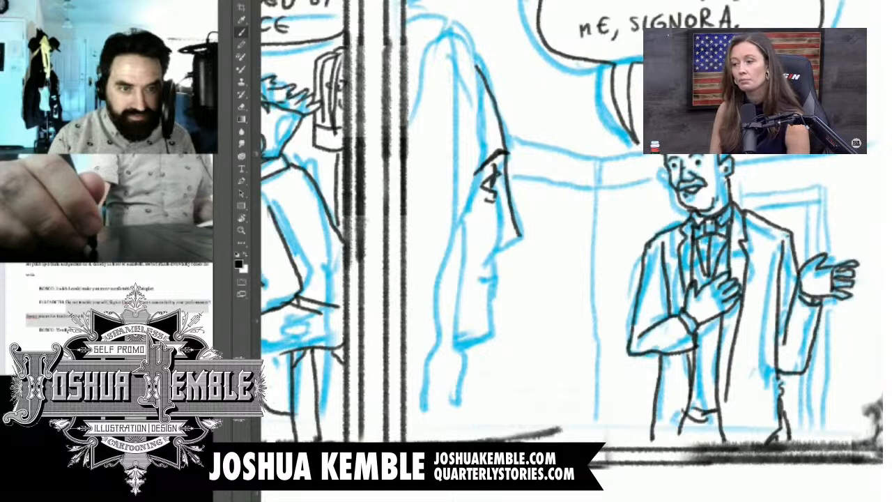
key("ctrl+z")
key("ctrl+z")
mouse_move(477, 67)
left_mouse_down()
mouse_move(510, 151)
mouse_move(520, 234)
mouse_move(495, 272)
mouse_move(472, 277)
mouse_move(492, 294)
mouse_move(485, 331)
mouse_move(455, 345)
left_mouse_up()
Step: Pause the side video and ink the woman's long wavy hair strands from the crown down to the panel border
left_click(656, 147)
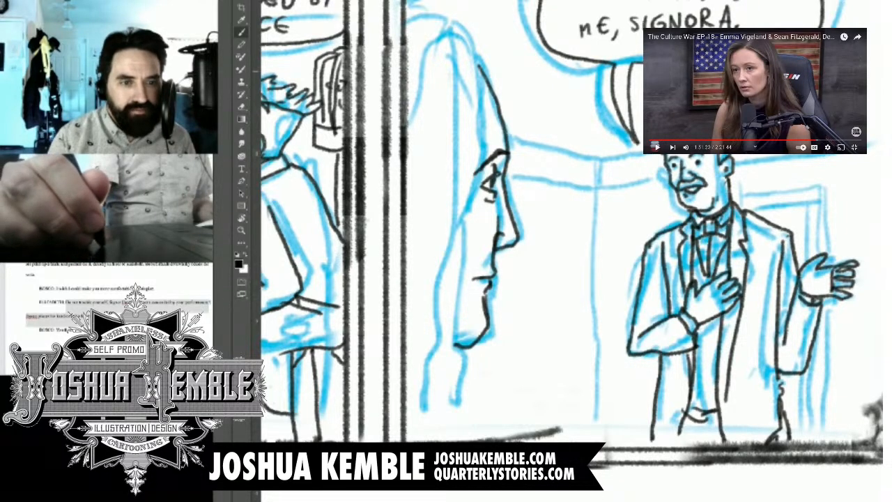
mouse_move(478, 62)
left_mouse_down()
mouse_move(452, 268)
mouse_move(449, 440)
left_mouse_up()
mouse_move(458, 43)
left_mouse_down()
mouse_move(457, 202)
mouse_move(445, 230)
mouse_move(434, 355)
mouse_move(411, 429)
left_mouse_up()
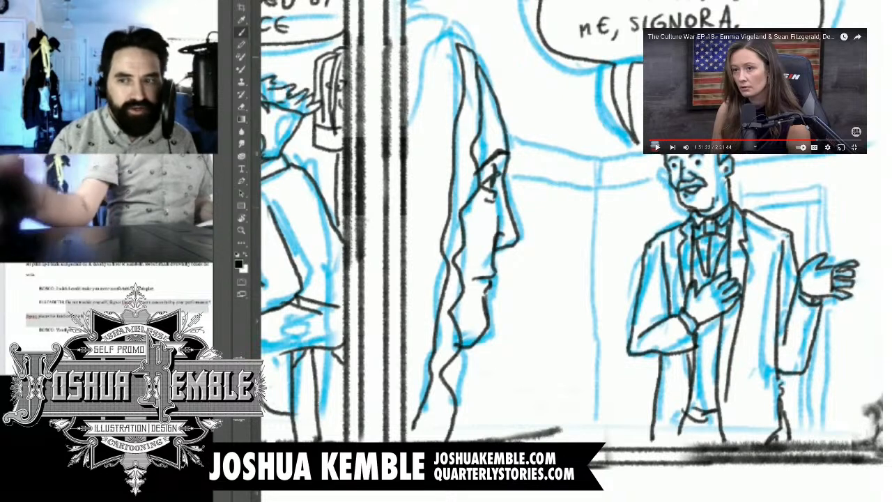
mouse_move(451, 34)
left_mouse_down()
mouse_move(426, 167)
mouse_move(411, 358)
left_mouse_up()
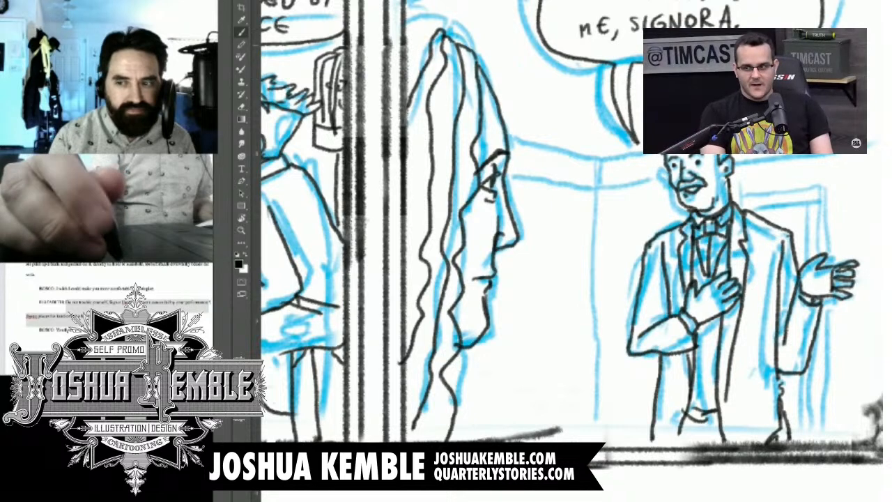
mouse_move(439, 27)
left_mouse_down()
mouse_move(401, 50)
mouse_move(423, 25)
mouse_move(404, 22)
left_mouse_up()
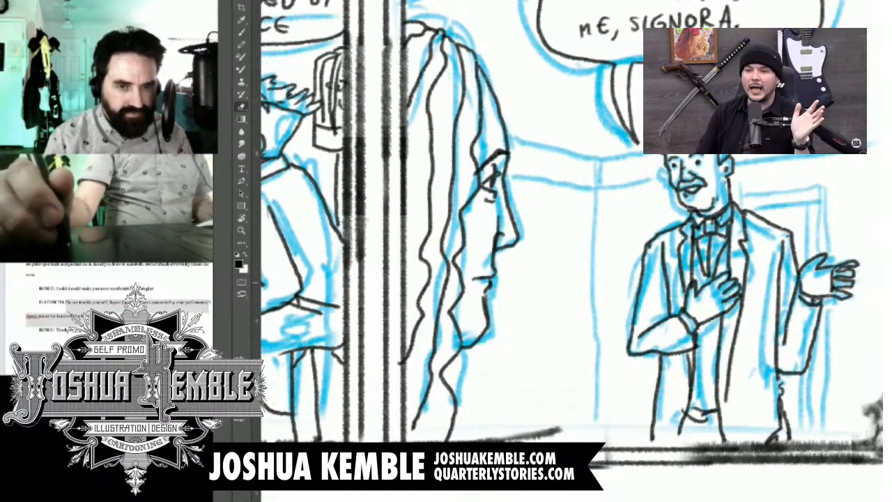
Step: Ink the inner, outer and side edges of the door frame behind the man, pausing the side video
left_click_drag(571, 244, 439, 258)
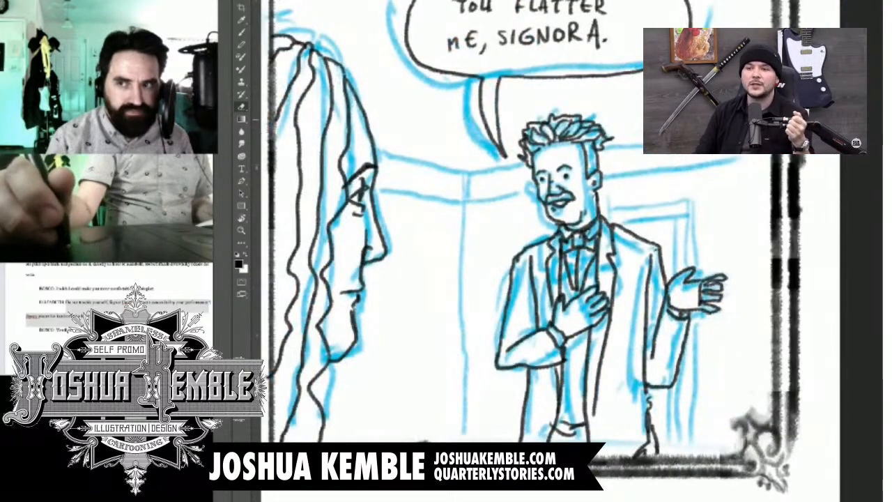
key("b")
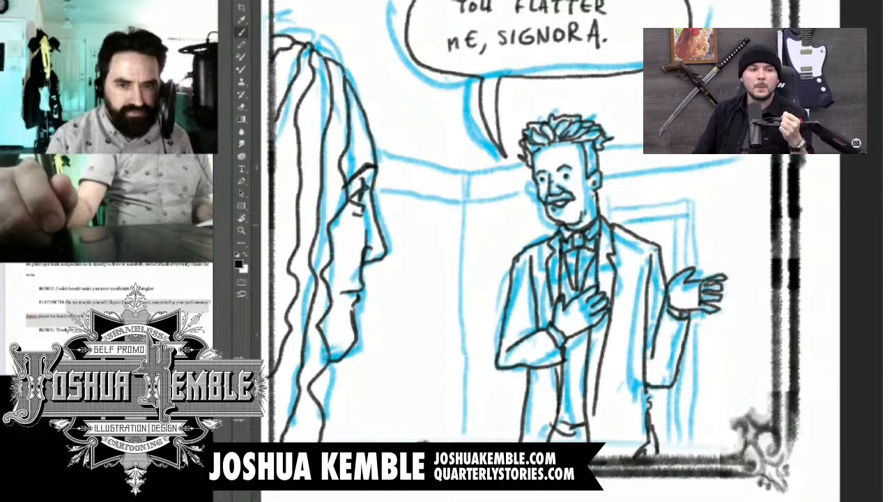
mouse_move(619, 224)
left_mouse_down()
mouse_move(680, 223)
mouse_move(679, 273)
left_mouse_up()
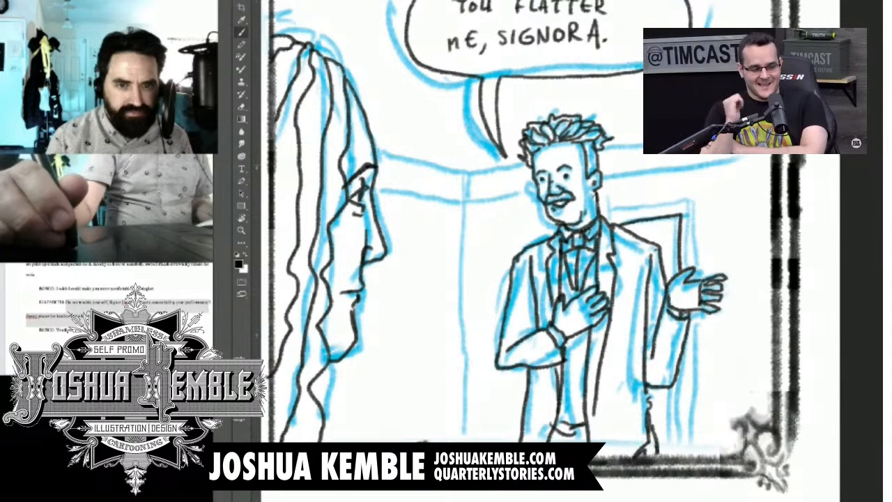
left_click_drag(682, 359, 683, 458)
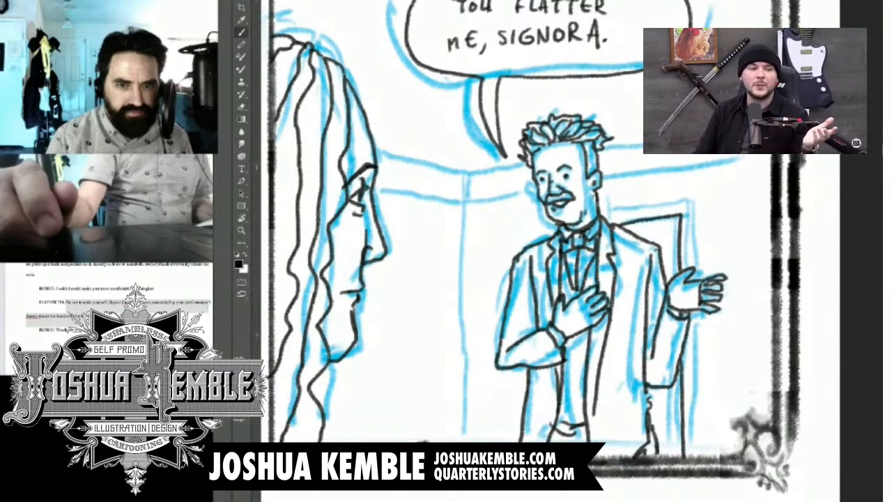
mouse_move(605, 212)
left_mouse_down()
mouse_move(696, 196)
mouse_move(695, 267)
left_mouse_up()
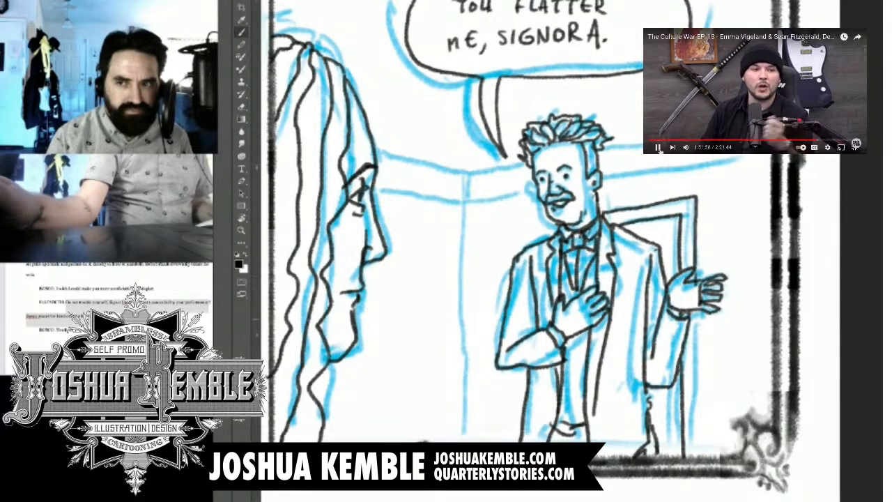
left_click(657, 148)
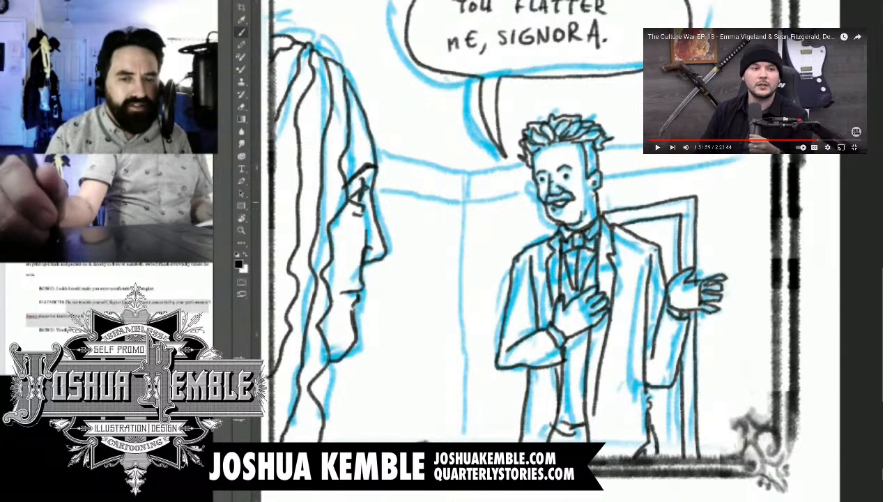
left_click_drag(698, 198, 706, 458)
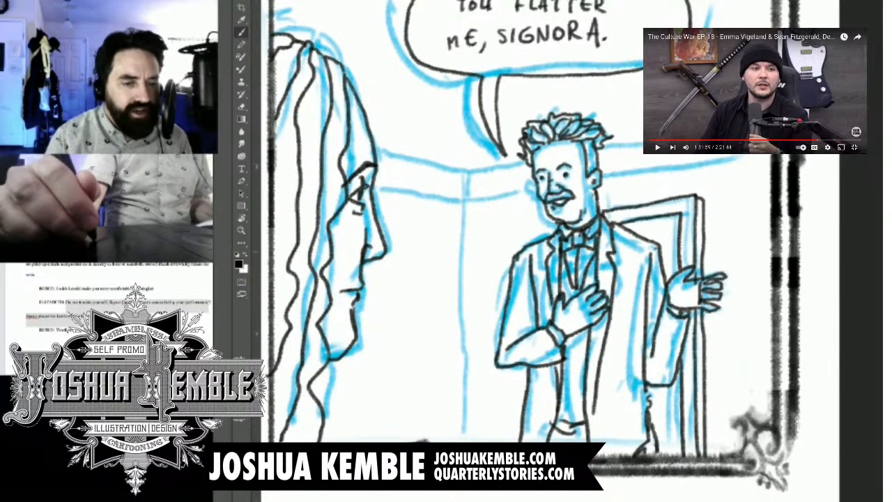
Step: Ink the vertical room corner and the two wall moulding lines between the woman's face and that corner
left_click_drag(556, 238, 592, 188)
left_click_drag(498, 123, 502, 415)
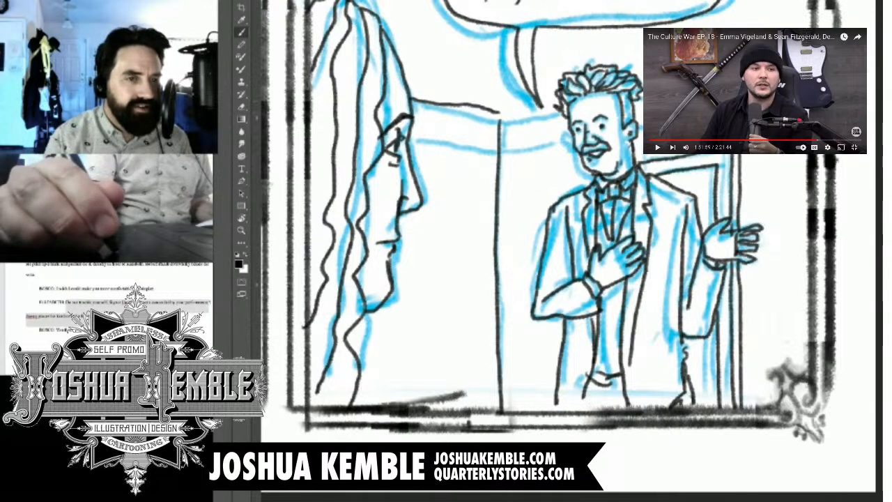
left_click_drag(409, 103, 503, 120)
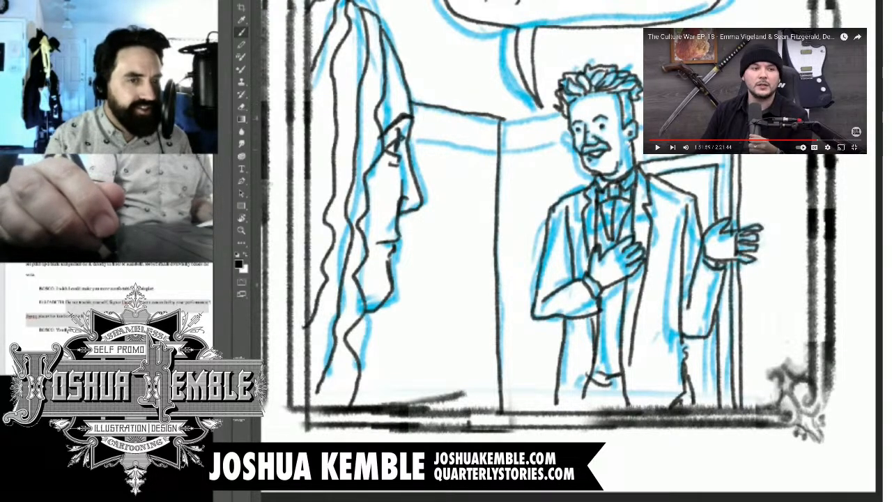
left_click_drag(409, 137, 498, 151)
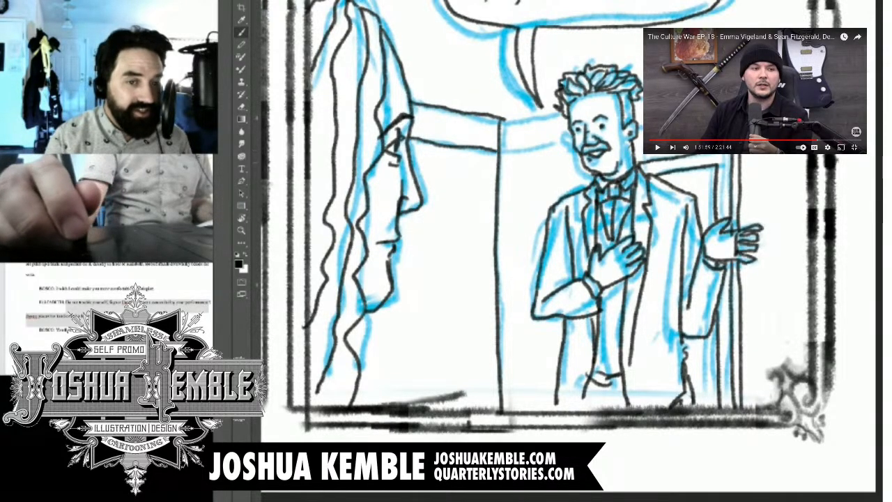
Step: Ink the upper and lower wall moulding lines from the room corner to the man's head in the last panel
mouse_move(410, 142)
left_mouse_down()
mouse_move(488, 153)
mouse_move(571, 141)
left_mouse_up()
left_click_drag(501, 121, 560, 107)
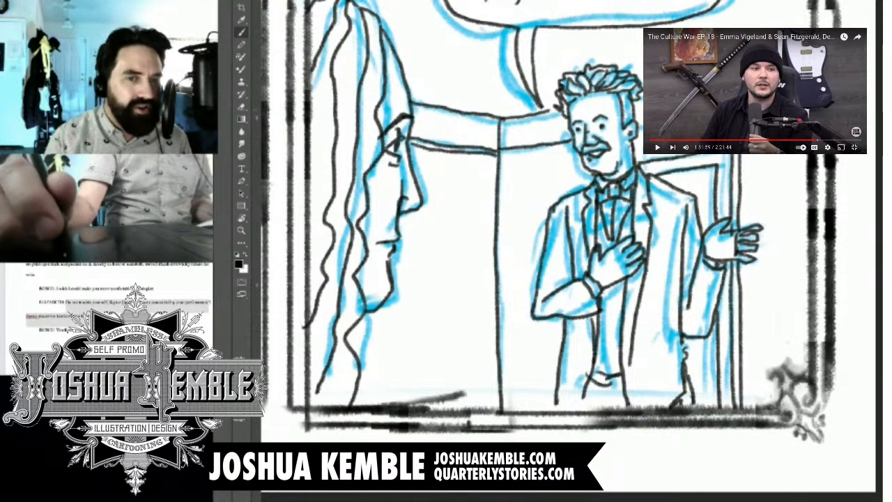
left_click_drag(496, 152, 571, 145)
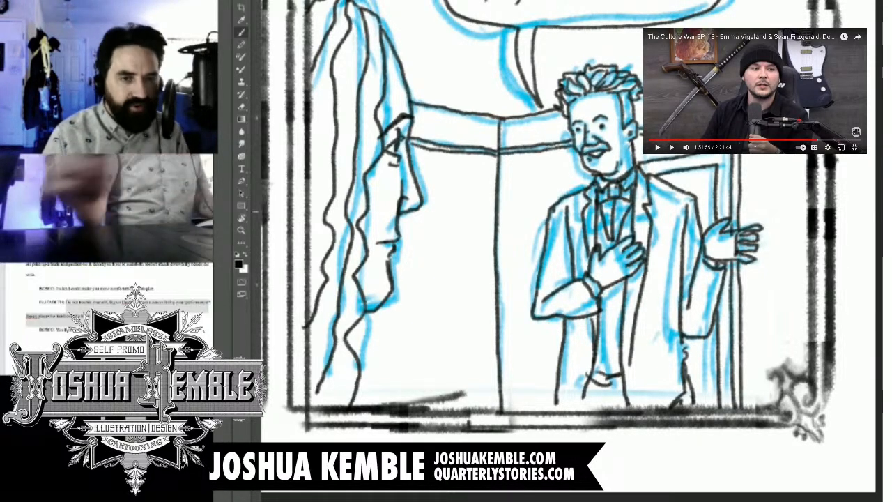
Step: Resume the side video and hide the blue rough sketch under the bottom-row panels
key("ctrl+minus")
key("ctrl+minus")
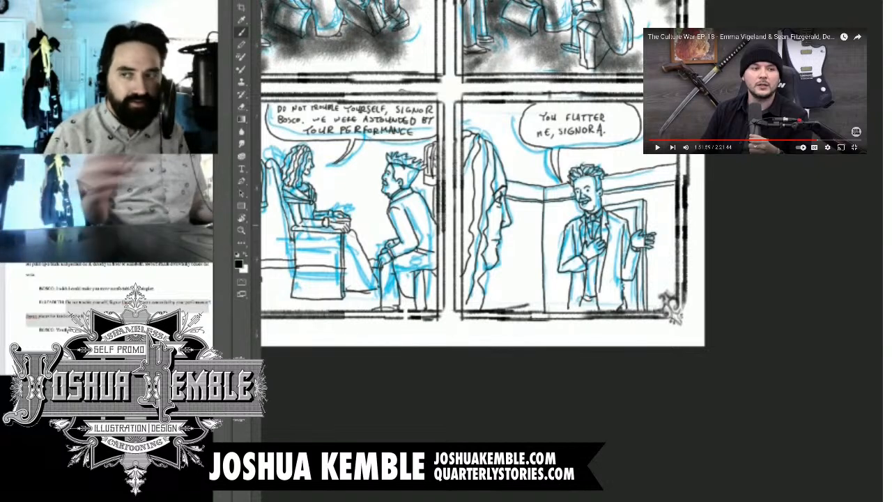
left_click(657, 148)
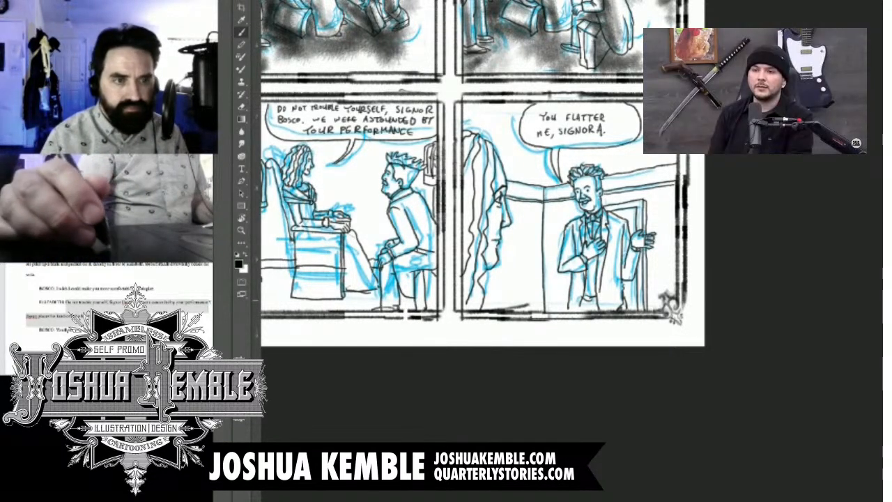
left_click_drag(432, 209, 540, 211)
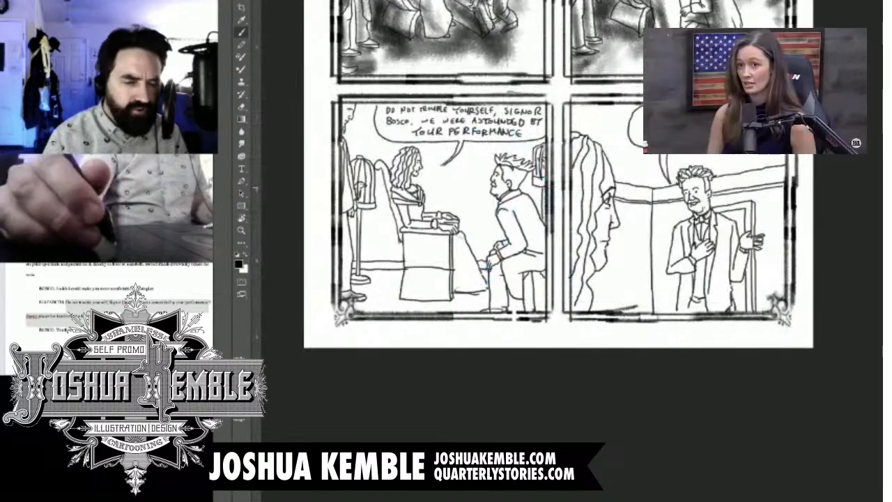
Step: Shade the face and coat of the figure standing beside the birdcage in the first bottom-row panel
left_click_drag(394, 182, 446, 182)
left_click_drag(446, 216, 498, 240)
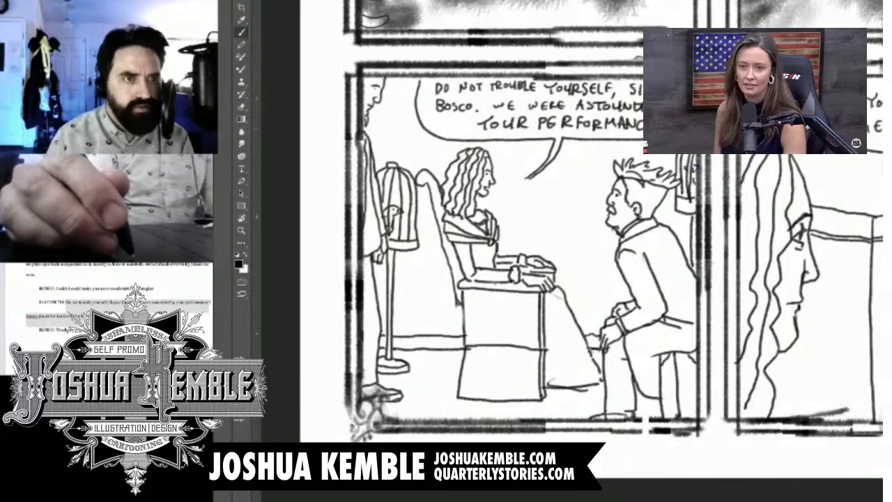
left_click_drag(381, 133, 422, 132)
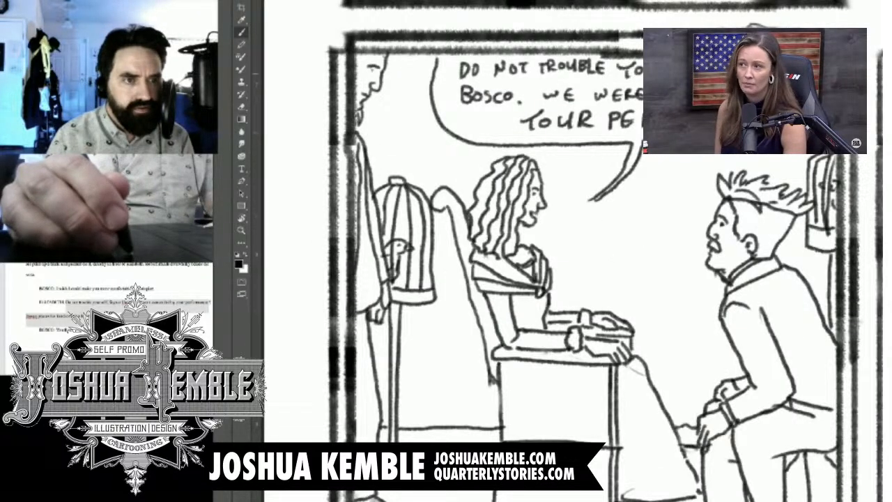
mouse_move(359, 56)
left_mouse_down()
mouse_move(362, 76)
mouse_move(369, 62)
left_mouse_up()
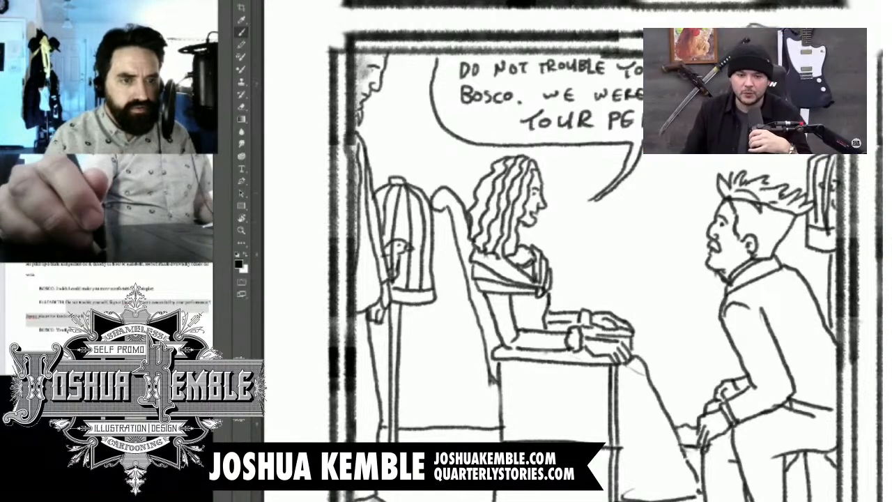
left_click_drag(364, 187, 375, 299)
Step: Shade the standing figure's legs and shoe and the birdcage stand beside them with soft grey strokes
mouse_move(375, 204)
left_mouse_down()
mouse_move(381, 292)
mouse_move(491, 190)
left_mouse_up()
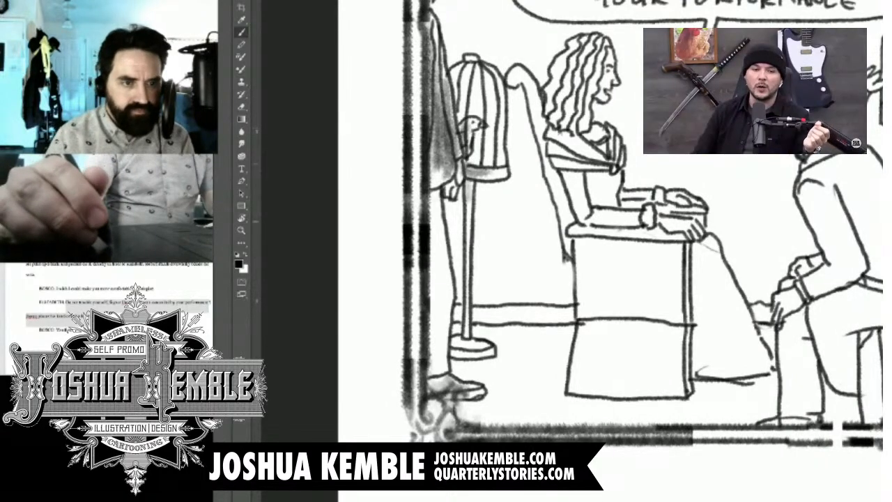
left_click_drag(439, 226, 439, 313)
left_click_drag(462, 202, 465, 266)
left_click_drag(439, 313, 439, 321)
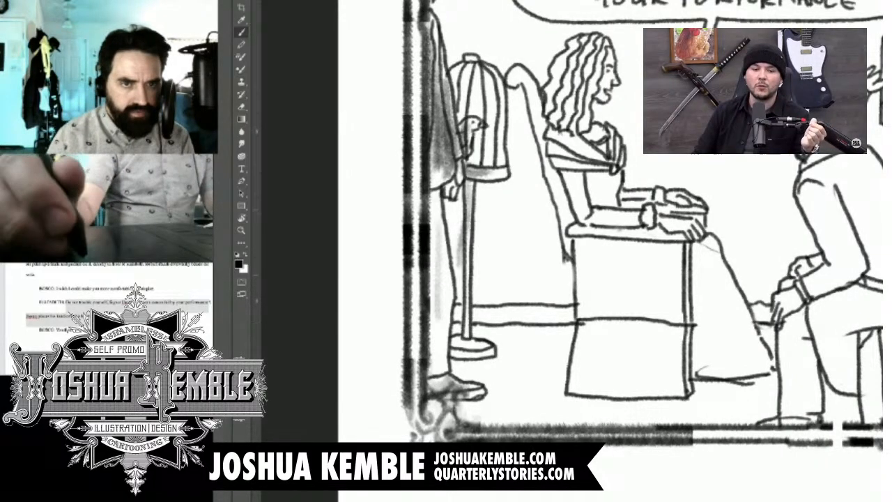
left_click_drag(433, 204, 439, 360)
left_click_drag(436, 284, 435, 384)
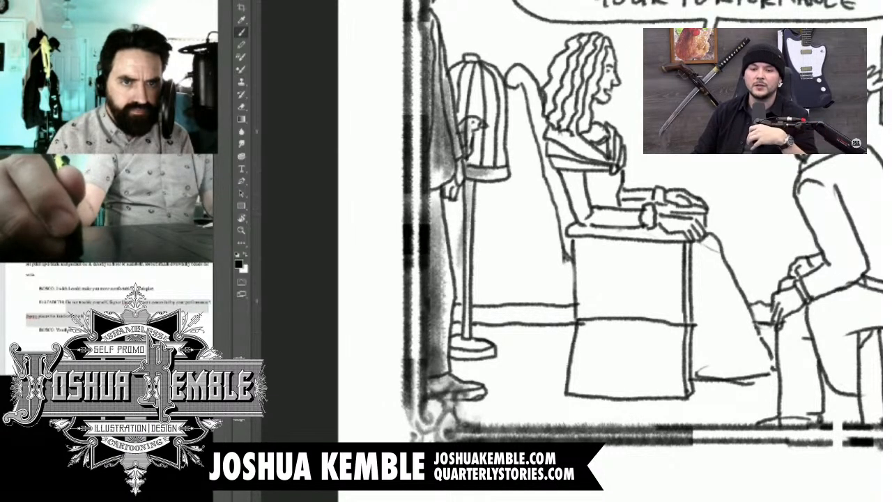
Step: Shade the back of the seated woman's wavy hair in the first bottom-row panel
left_click_drag(570, 50, 555, 91)
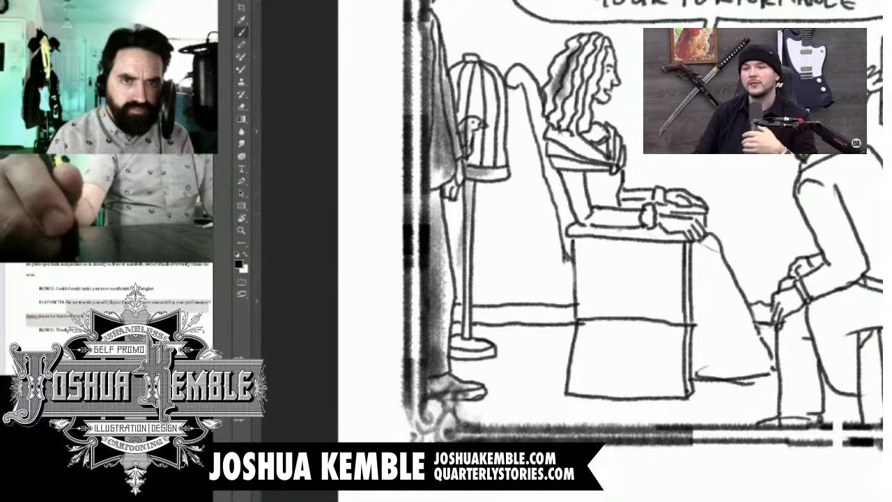
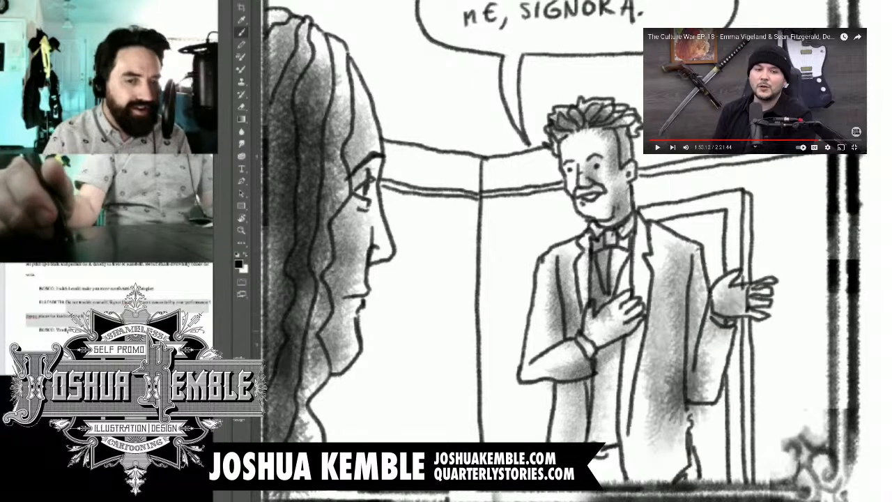
Step: Shade the gesturing man's trousers, vest and lower coat in the last bottom-row panel with soft grey strokes
left_click_drag(673, 382, 661, 487)
left_click_drag(651, 399, 606, 484)
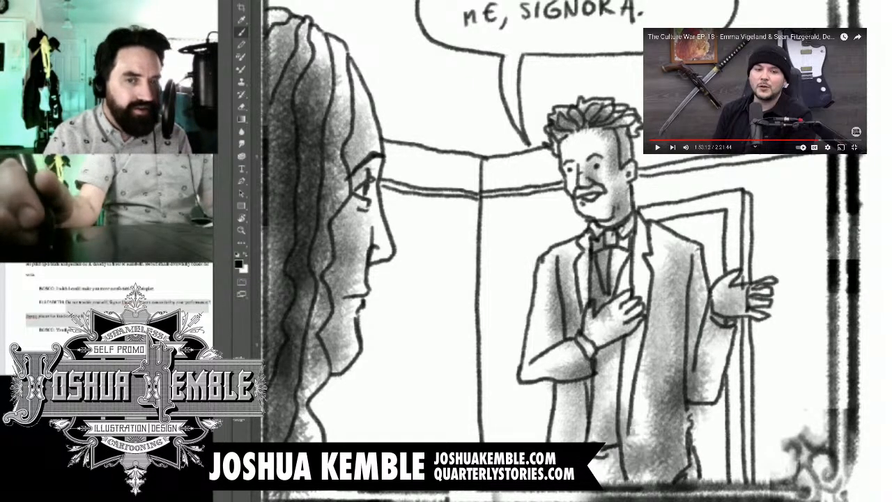
left_click_drag(654, 327, 620, 385)
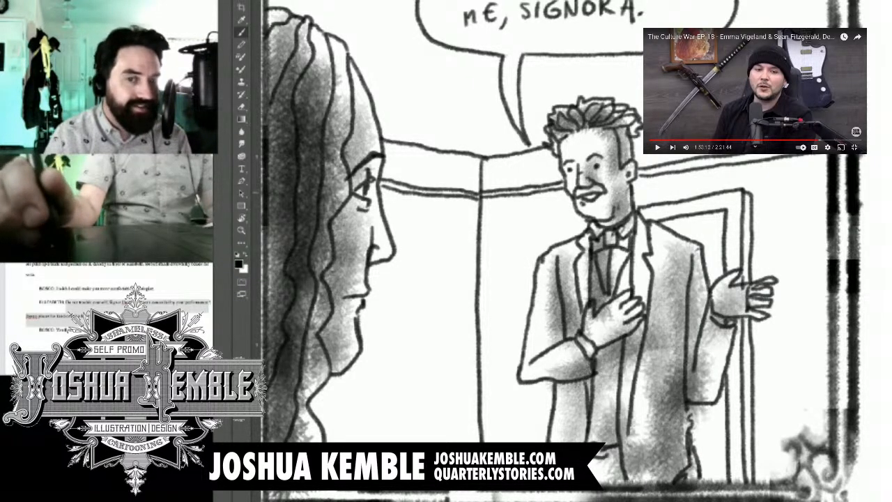
Step: Shade the doorway opening behind the man and the wall along the outer edge of the door frame
mouse_move(721, 214)
left_mouse_down()
mouse_move(676, 224)
mouse_move(662, 240)
mouse_move(683, 246)
left_mouse_up()
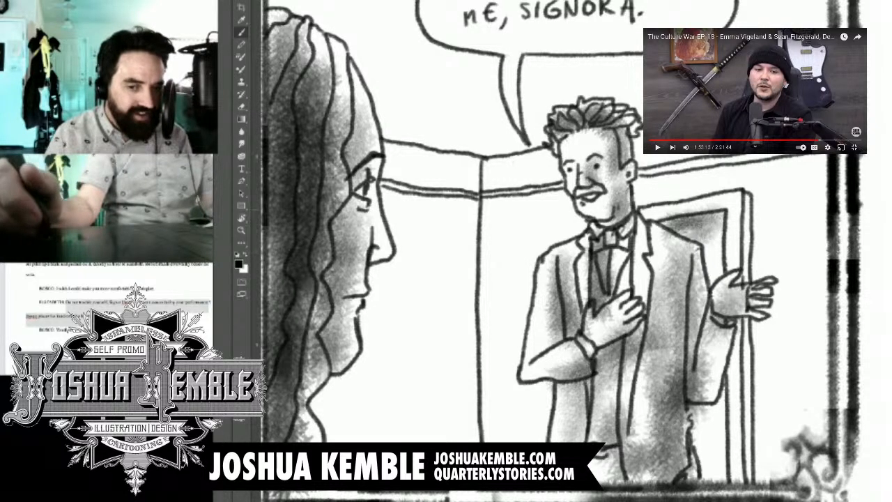
left_click_drag(760, 206, 758, 468)
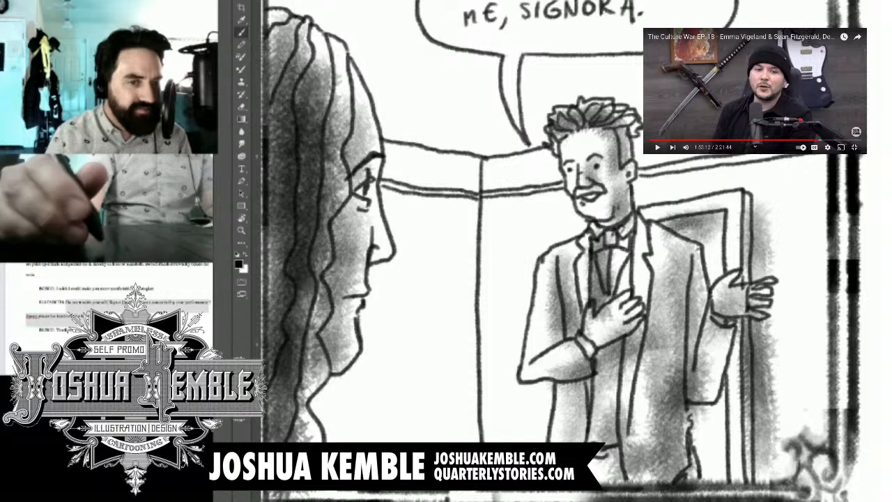
left_click_drag(766, 362, 764, 491)
left_click_drag(705, 410, 701, 465)
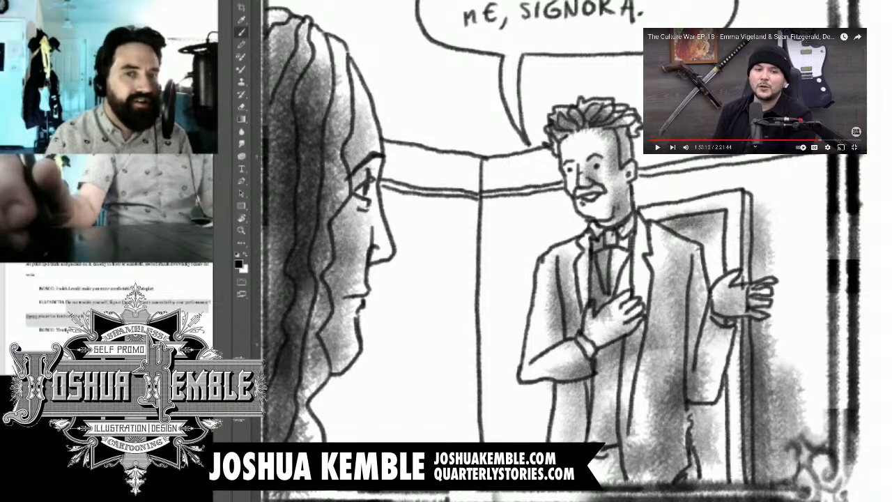
left_click_drag(709, 417, 707, 478)
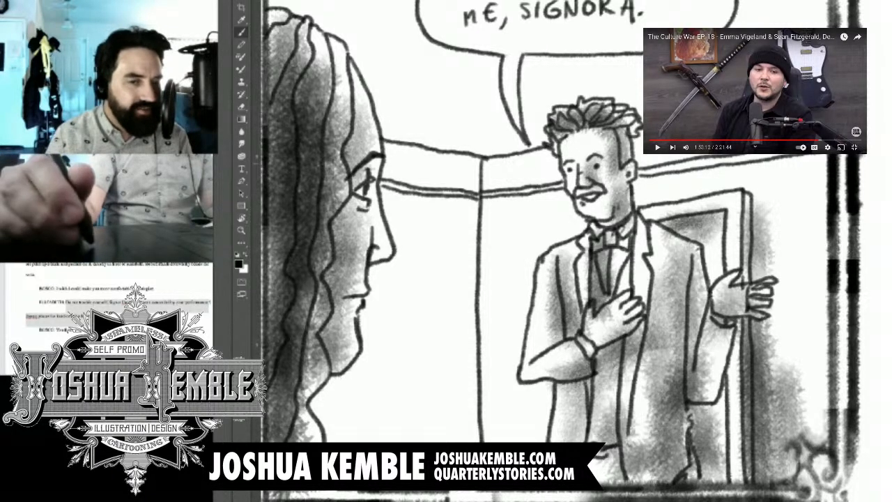
Step: Shade the wall trim and wall between the room's corner line and the man in the last panel
left_click_drag(486, 166, 528, 175)
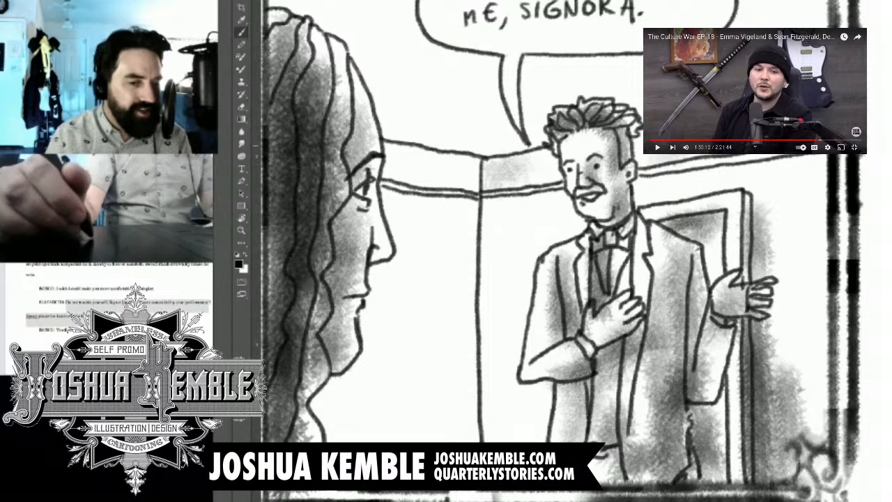
left_click_drag(491, 204, 496, 377)
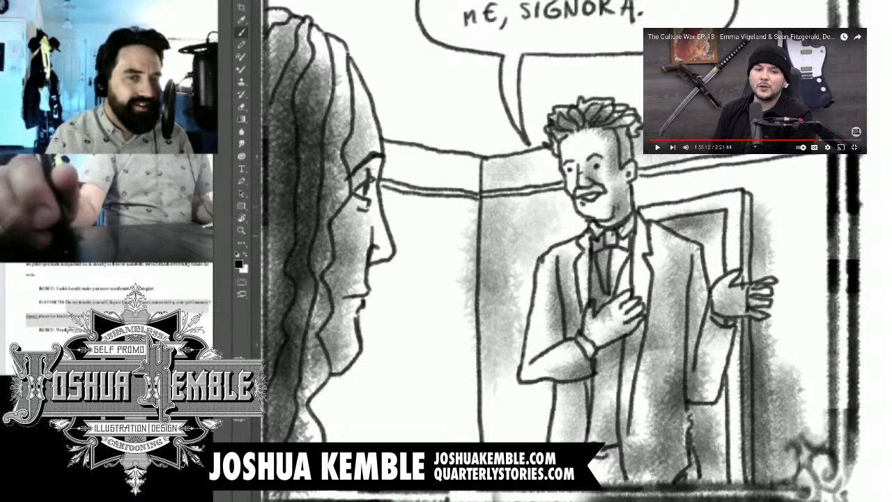
left_click_drag(496, 227, 503, 431)
Step: Shade the trim and back wall between the woman's profile and the room corner, down to her shoulder
left_click_drag(480, 292, 652, 286)
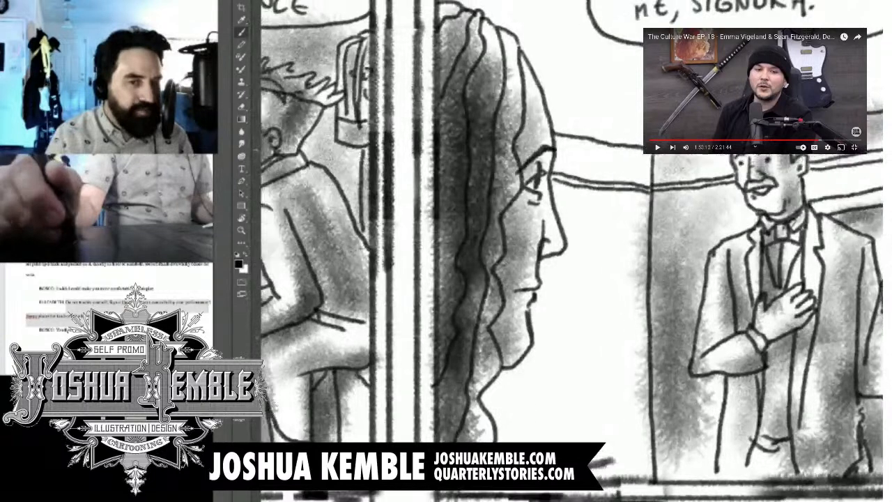
mouse_move(568, 129)
left_mouse_down()
mouse_move(639, 143)
mouse_move(585, 133)
left_mouse_up()
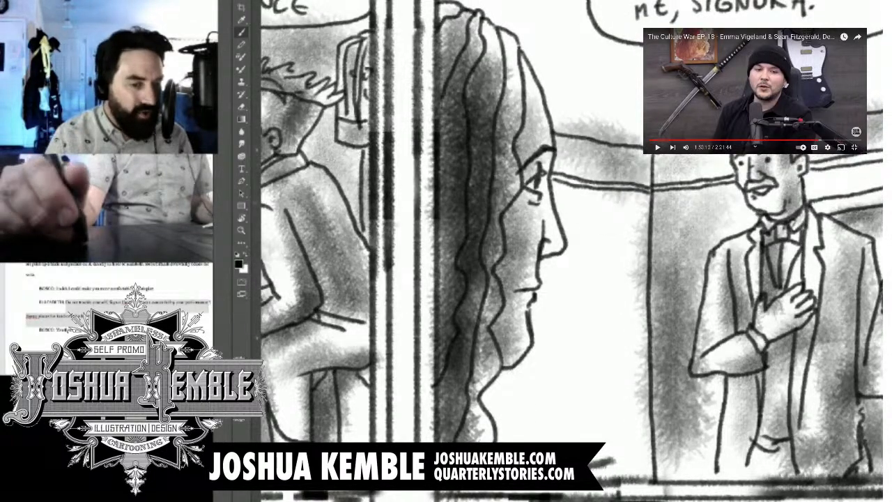
mouse_move(572, 192)
left_mouse_down()
mouse_move(627, 279)
mouse_move(620, 331)
mouse_move(603, 250)
mouse_move(605, 300)
mouse_move(592, 348)
mouse_move(627, 470)
left_mouse_up()
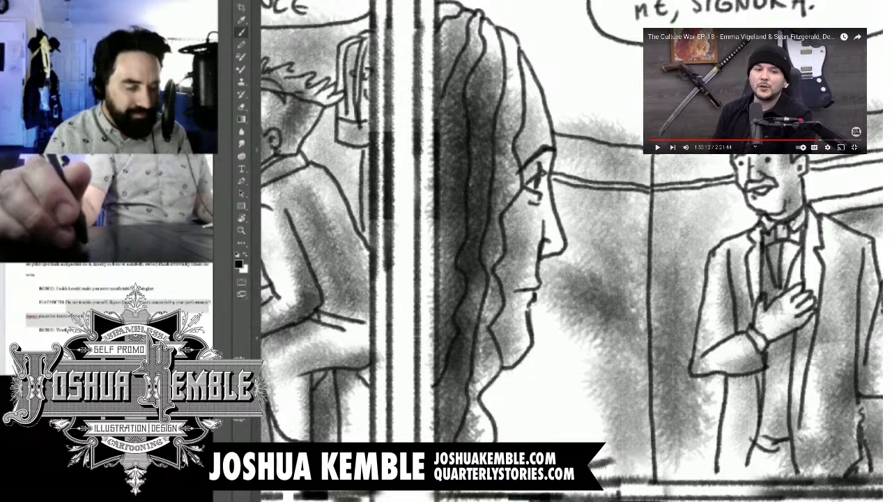
mouse_move(581, 390)
left_mouse_down()
mouse_move(550, 408)
mouse_move(528, 397)
mouse_move(502, 408)
left_mouse_up()
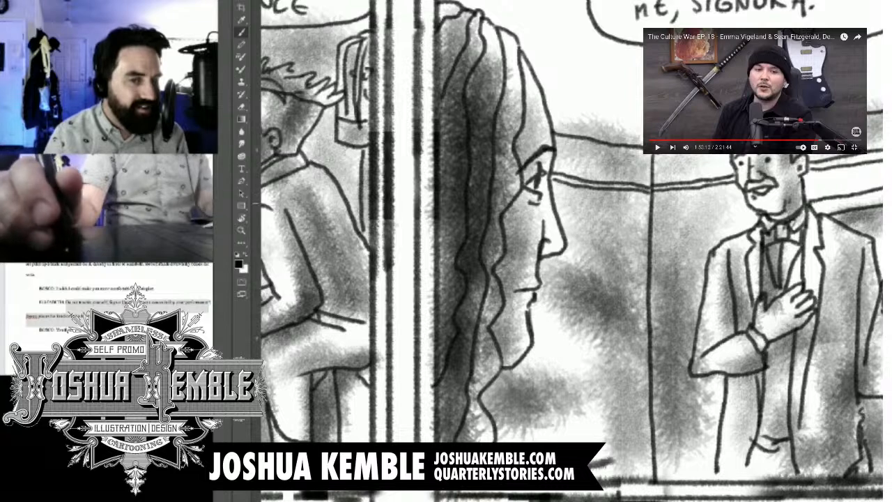
left_click_drag(542, 193, 543, 227)
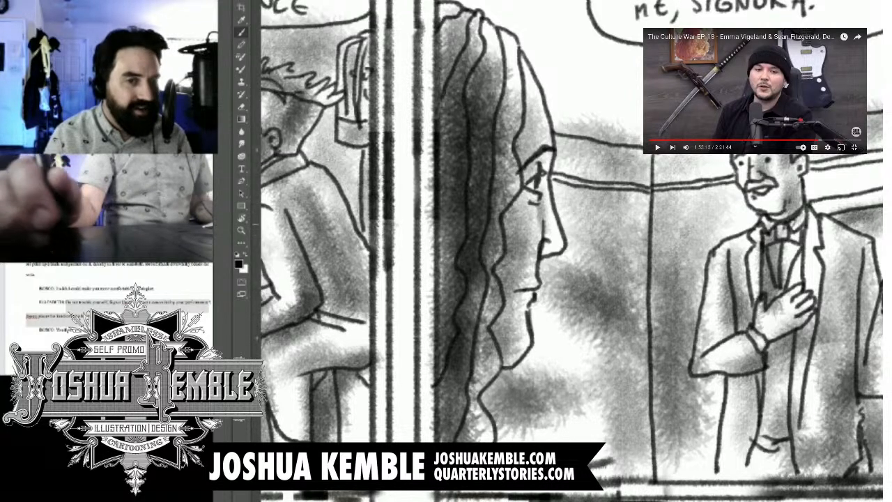
Step: Touch up the floor shading in the last panel and erase the tone spilling past its lower border
key("ctrl+minus")
key("ctrl+minus")
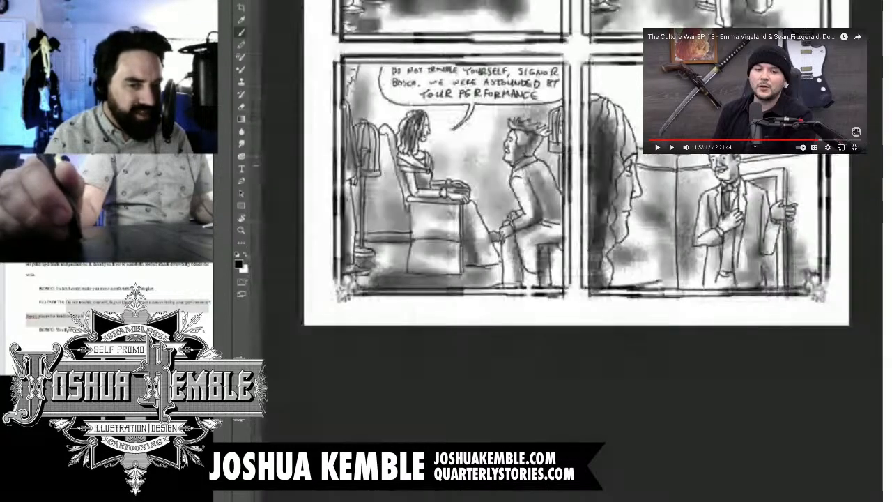
left_click_drag(697, 209, 585, 260)
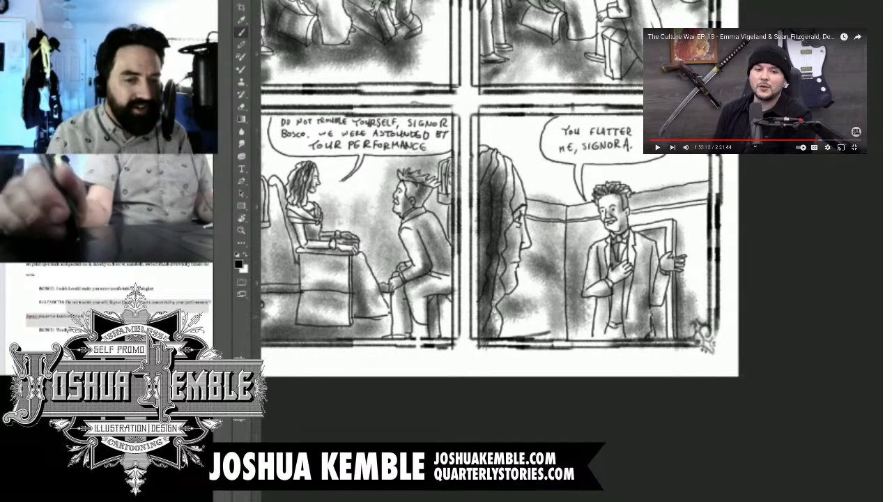
mouse_move(595, 307)
left_mouse_down()
mouse_move(581, 345)
mouse_move(569, 347)
mouse_move(579, 345)
left_mouse_up()
key("e")
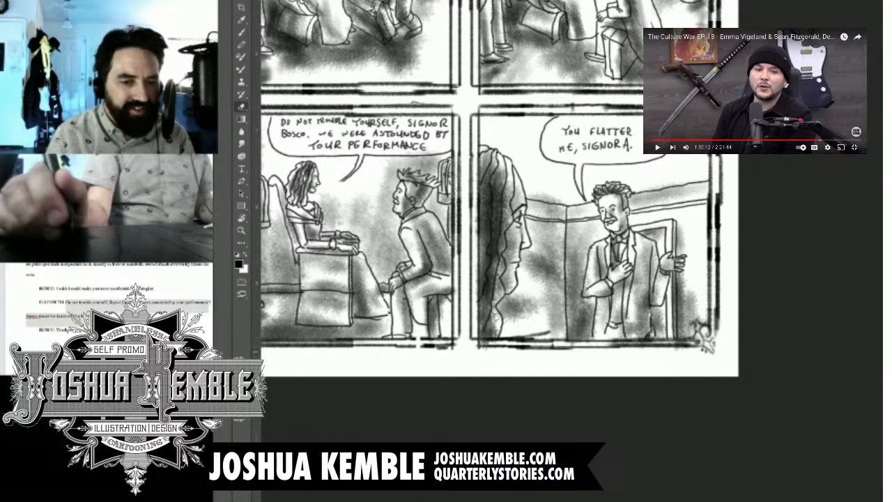
left_click_drag(481, 347, 487, 347)
left_click_drag(673, 348, 688, 343)
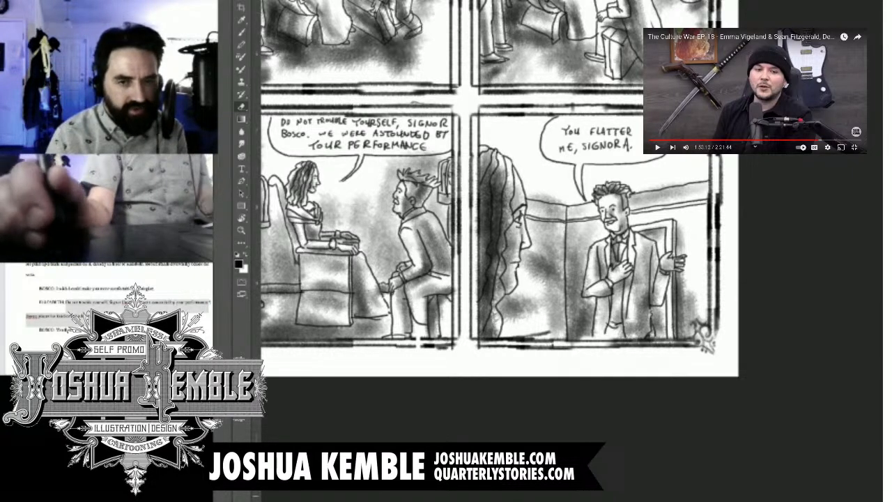
Step: Shade the ceiling across the last panel in dark grey and erase the overlap from the woman's profile and the man's hair
key("b")
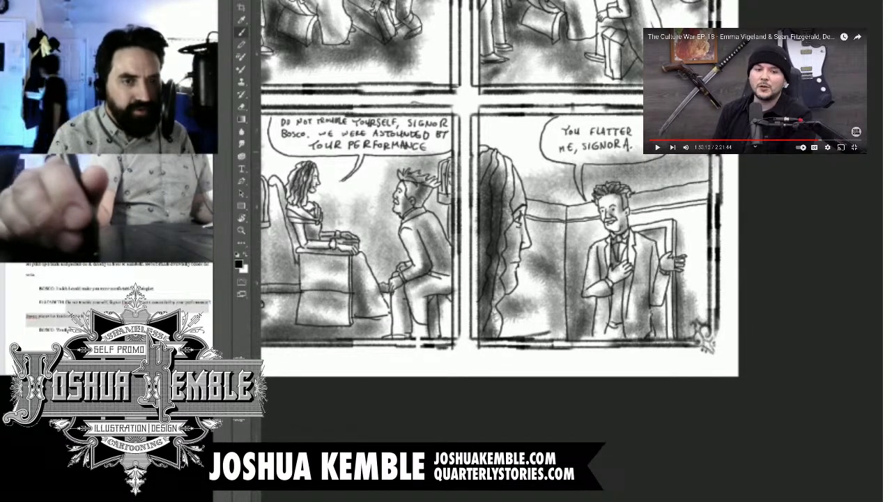
mouse_move(662, 154)
left_mouse_down()
mouse_move(573, 147)
mouse_move(553, 136)
mouse_move(521, 160)
mouse_move(505, 153)
mouse_move(554, 129)
mouse_move(496, 133)
mouse_move(711, 154)
mouse_move(560, 199)
mouse_move(519, 183)
mouse_move(592, 185)
mouse_move(645, 202)
mouse_move(696, 188)
left_mouse_up()
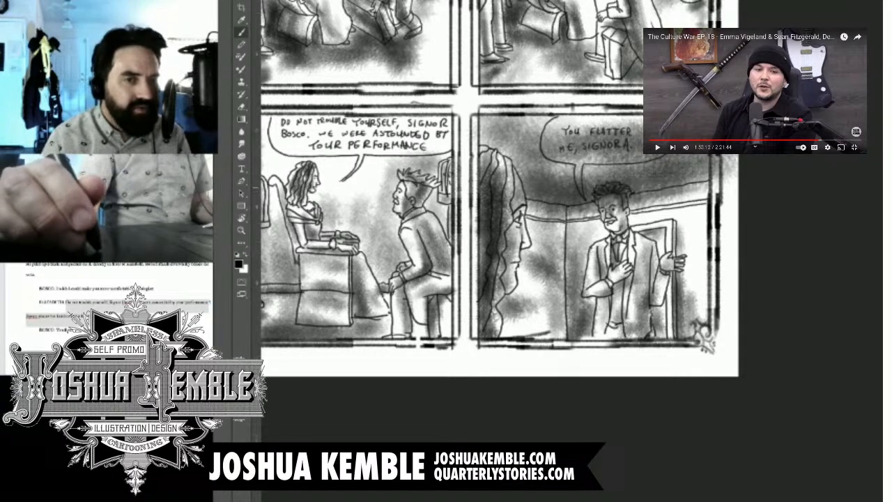
key("e")
left_click_drag(521, 206, 506, 164)
mouse_move(599, 200)
left_mouse_down()
mouse_move(614, 190)
mouse_move(622, 202)
mouse_move(625, 189)
left_mouse_up()
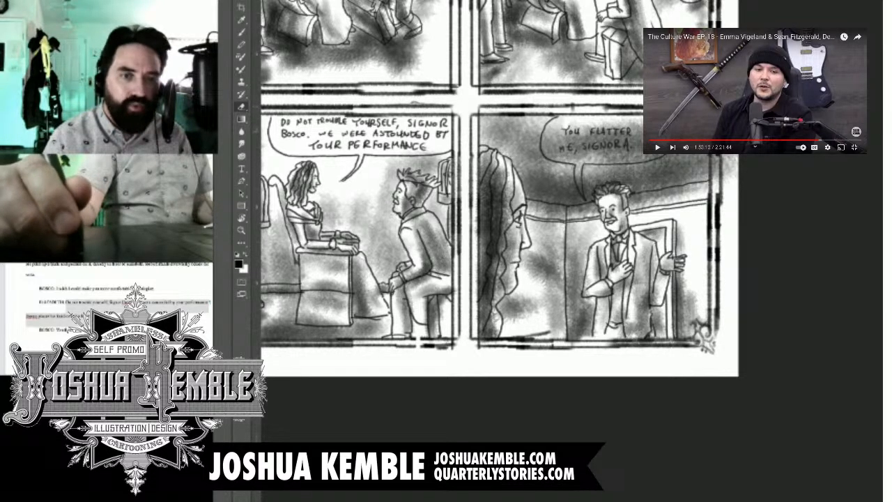
Step: Erase the grey tone from inside the "YOU FLATTER ME, SIGNORA." speech balloon and its tail
mouse_move(566, 125)
left_mouse_down()
mouse_move(575, 140)
mouse_move(547, 148)
mouse_move(581, 159)
mouse_move(581, 188)
mouse_move(590, 158)
mouse_move(664, 159)
left_mouse_up()
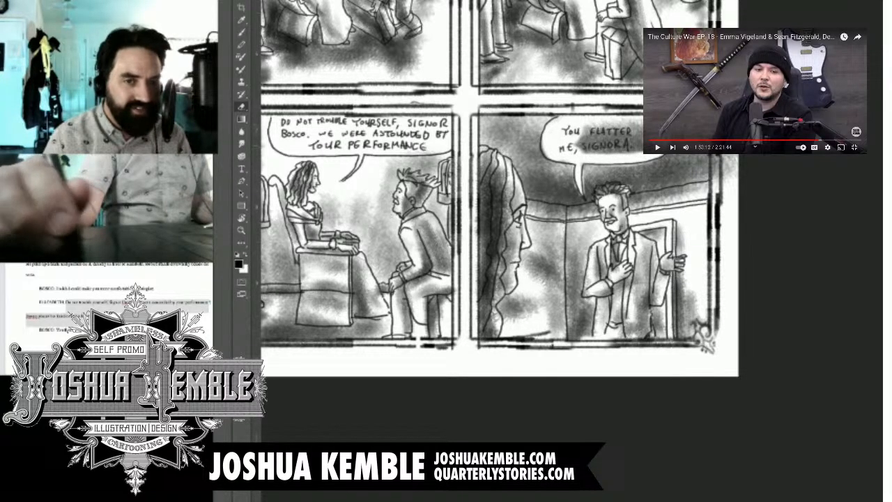
mouse_move(637, 119)
left_mouse_down()
mouse_move(638, 133)
mouse_move(582, 141)
mouse_move(631, 130)
left_mouse_up()
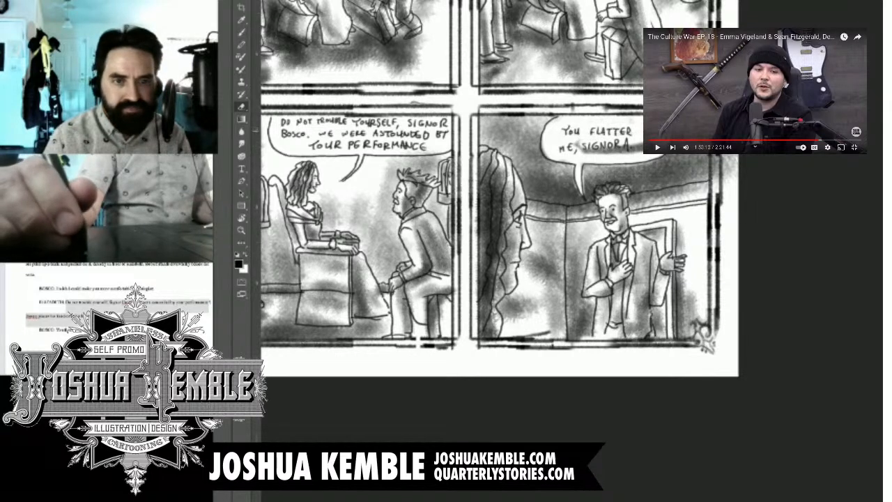
left_click_drag(571, 150, 644, 142)
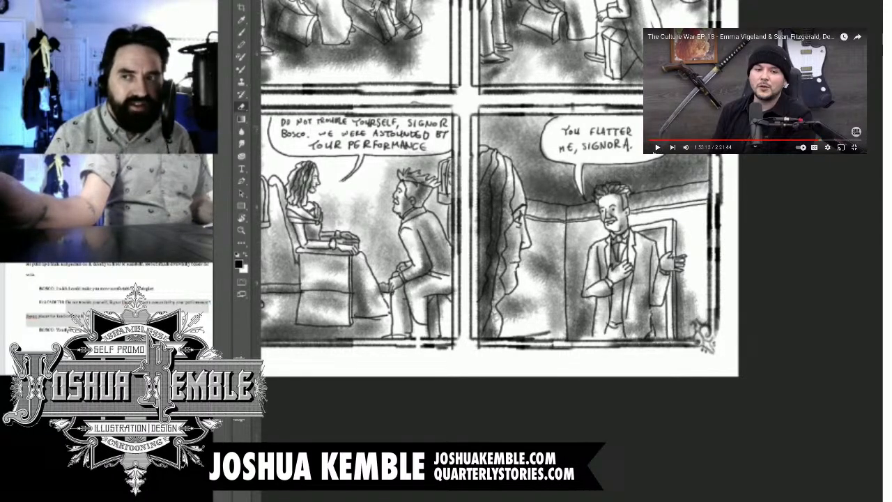
Step: Resume the side video and review the shading across all six panels of the comic page
left_click(667, 152)
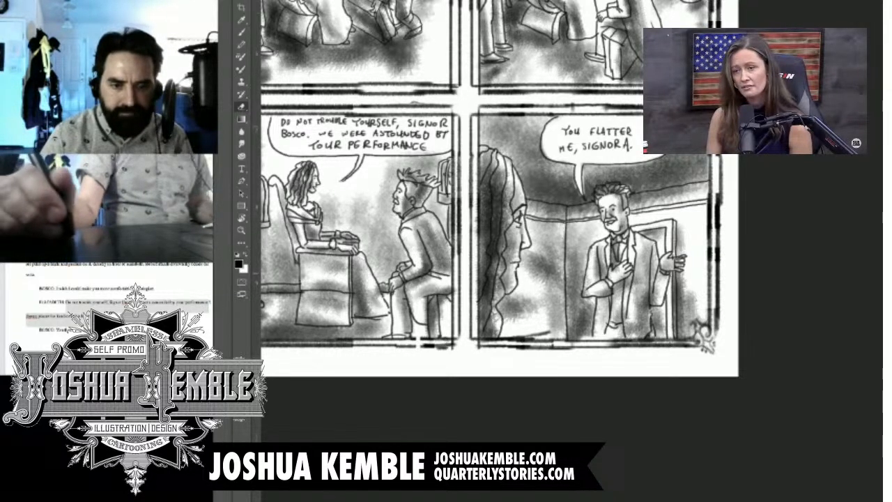
key("ctrl+0")
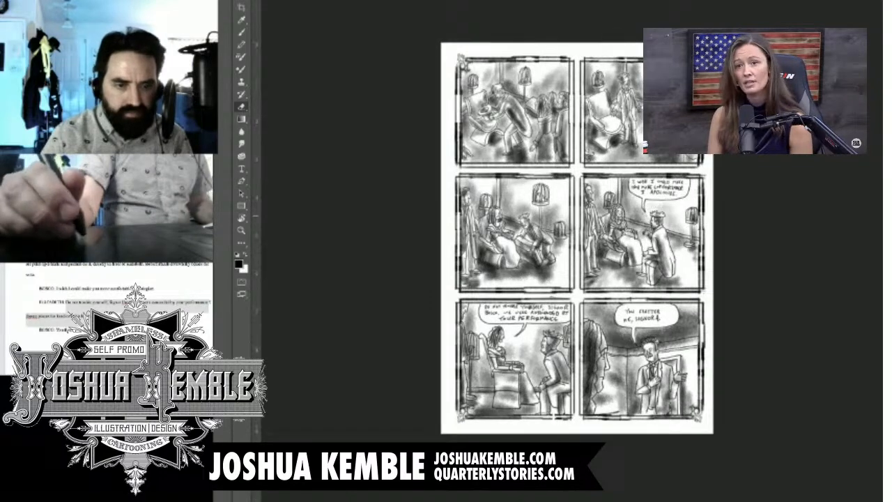
left_click_drag(627, 385, 683, 385)
left_click_drag(558, 292, 571, 216)
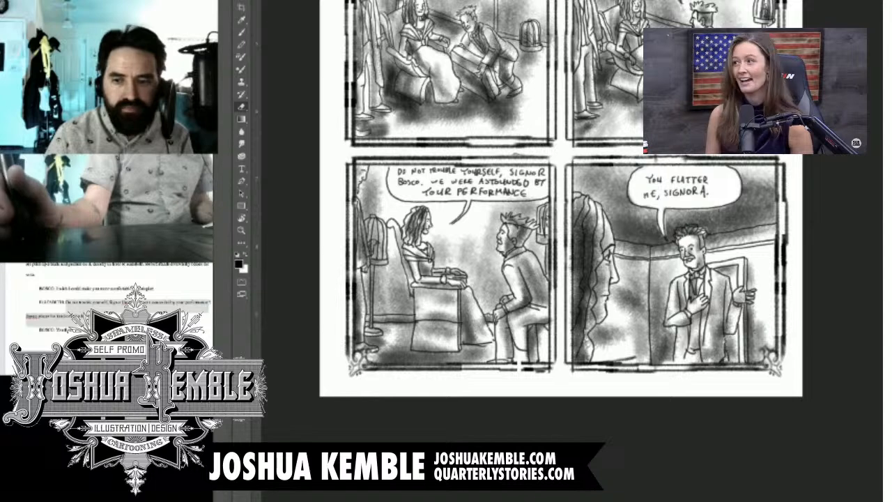
scroll(561, 243, "down", 2)
scroll(561, 243, "up", 2)
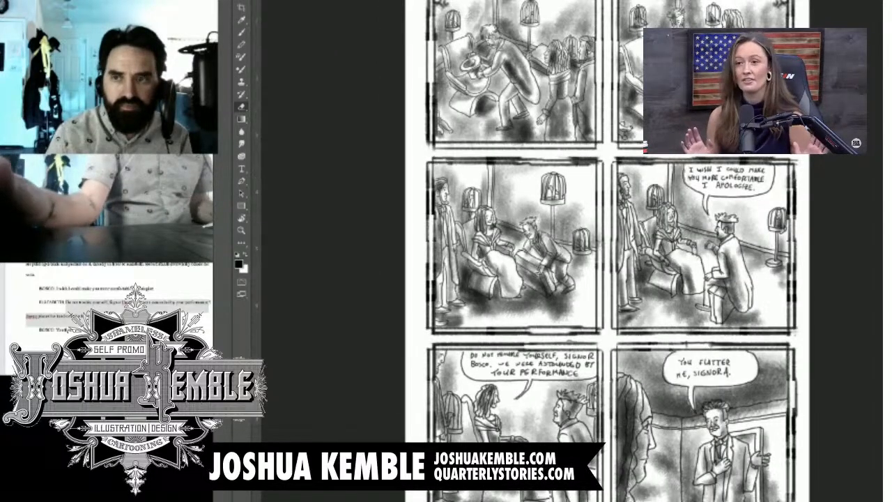
scroll(572, 251, "down", 1)
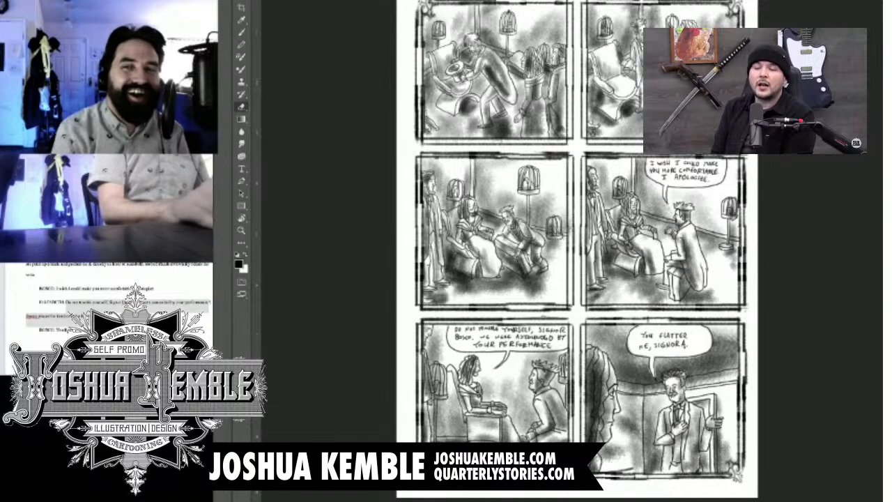
Step: Pause the side video and keep the Eraser as the active tool
mouse_move(664, 150)
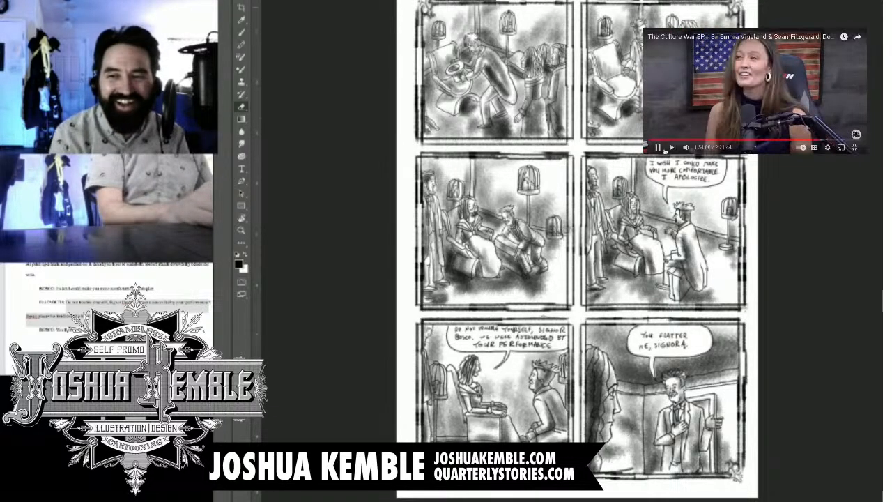
left_click(657, 147)
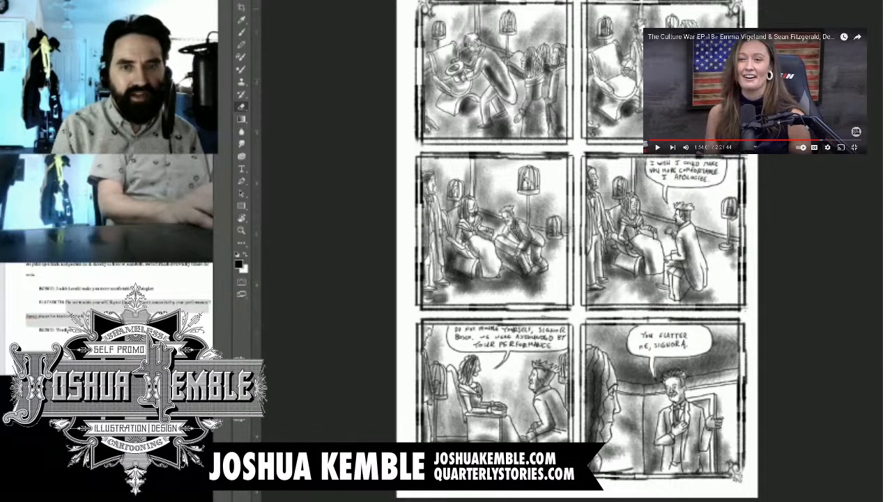
key("h")
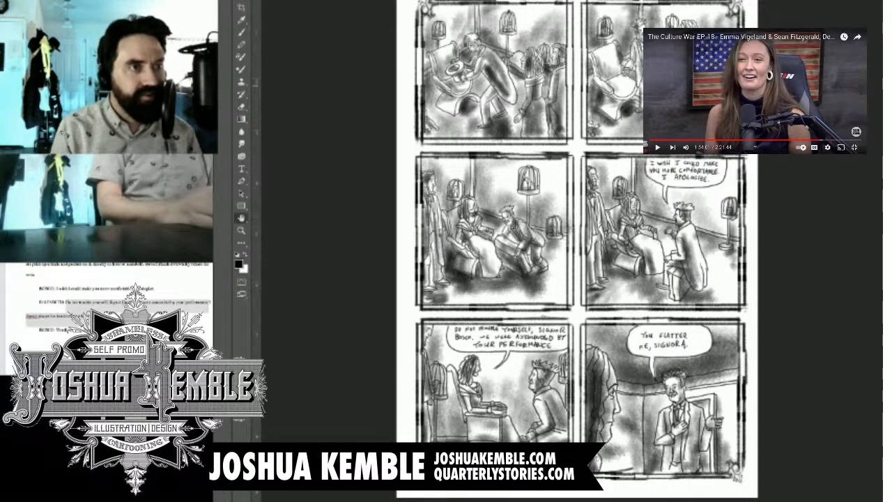
key("e")
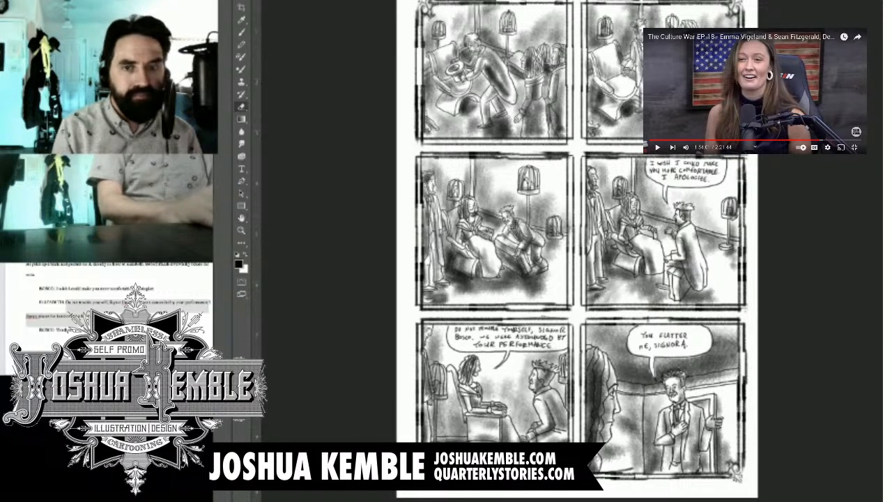